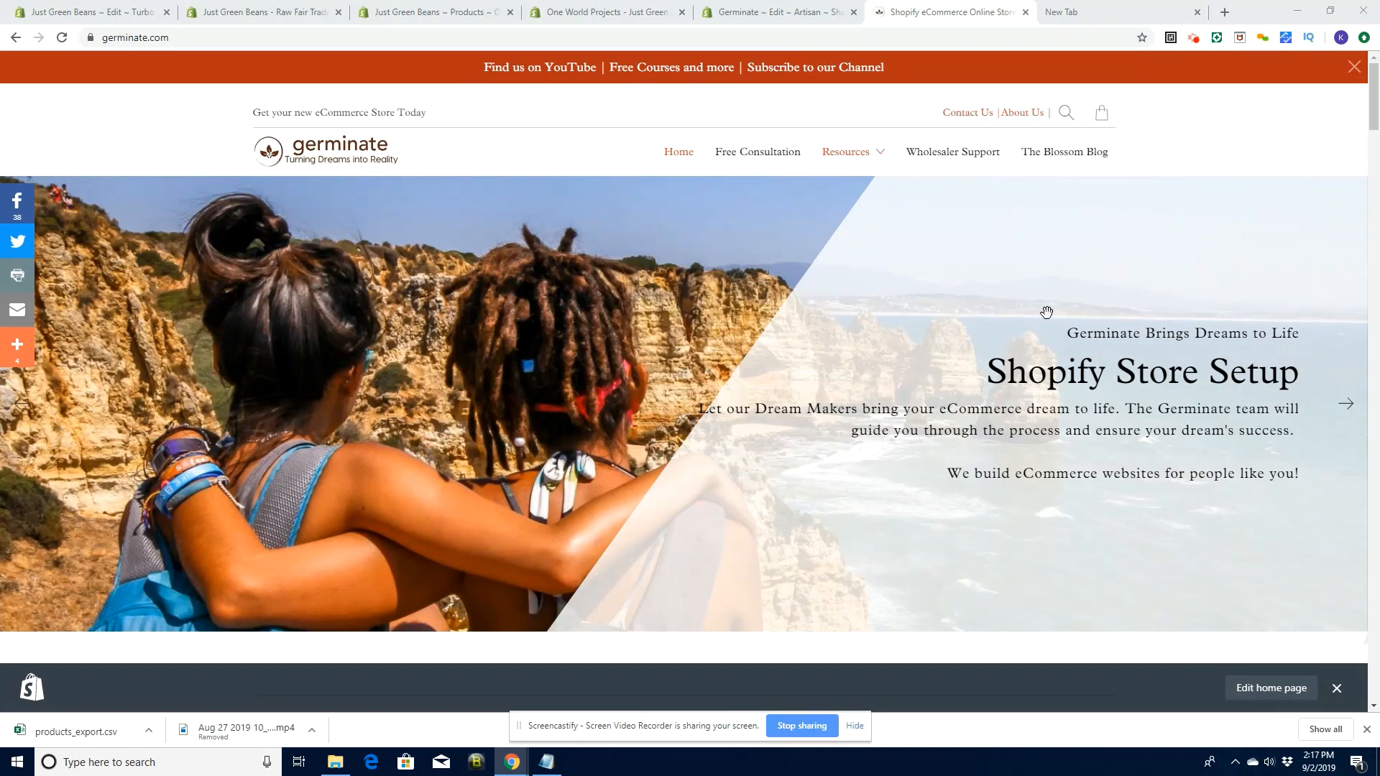
Open the Constant Contact Email Marketing listing from the site's Useful eCommerce Resources collection
mouse_move(880, 159)
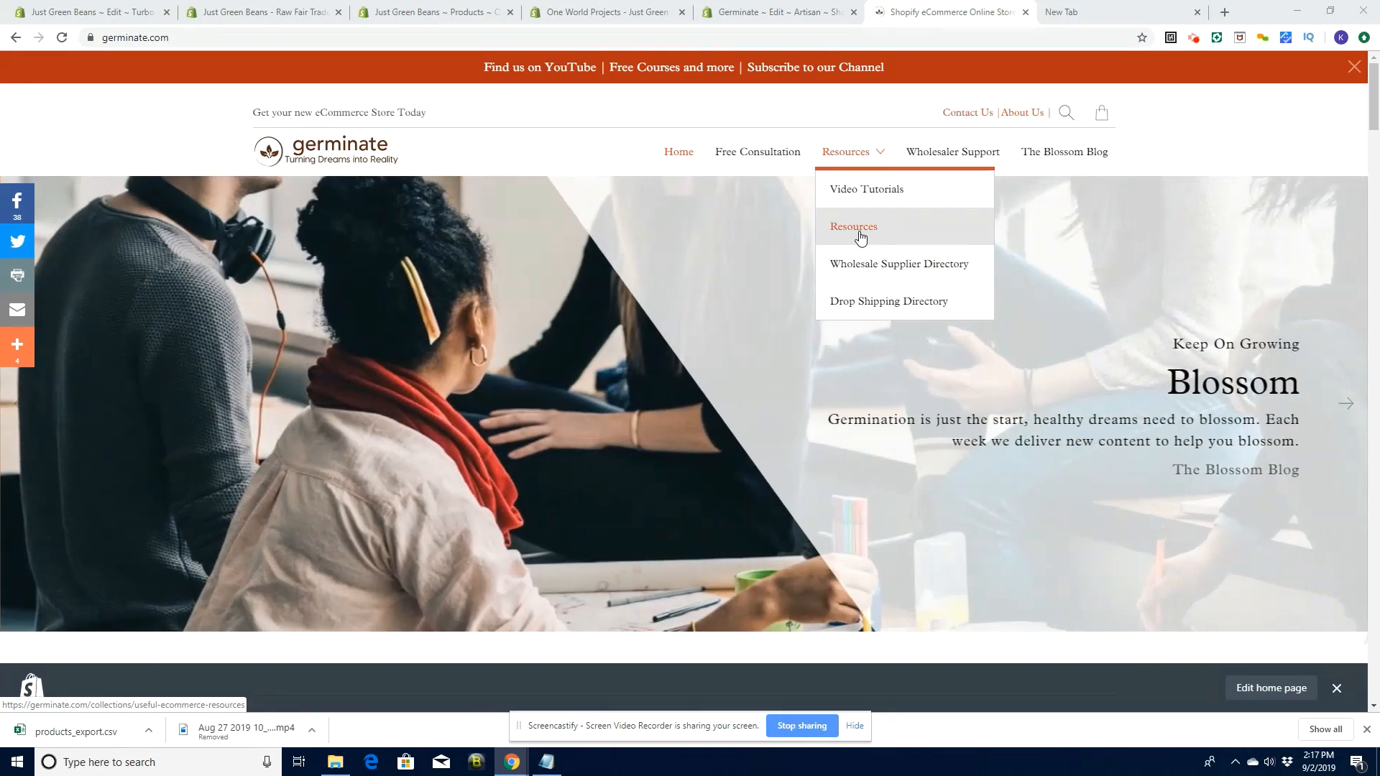
click(861, 237)
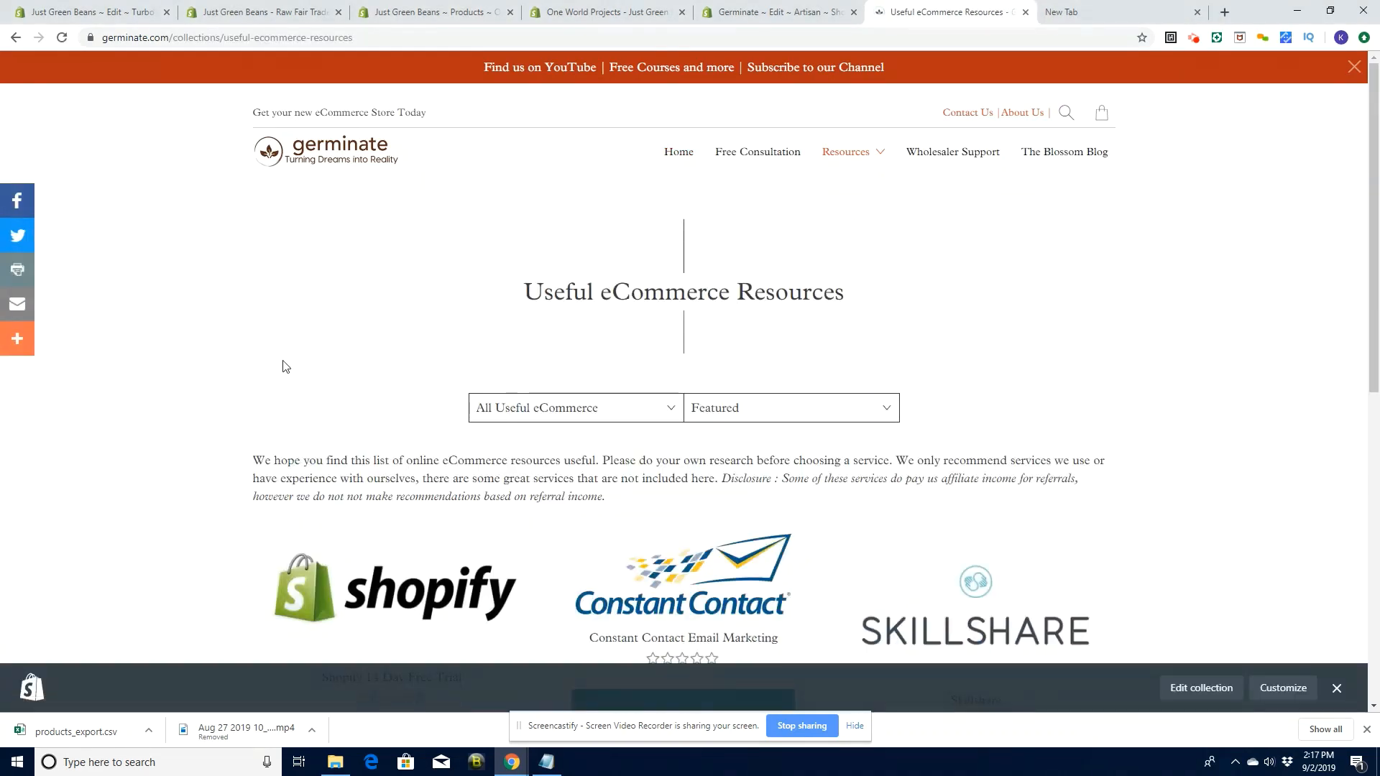
scroll(572, 456, down, 2)
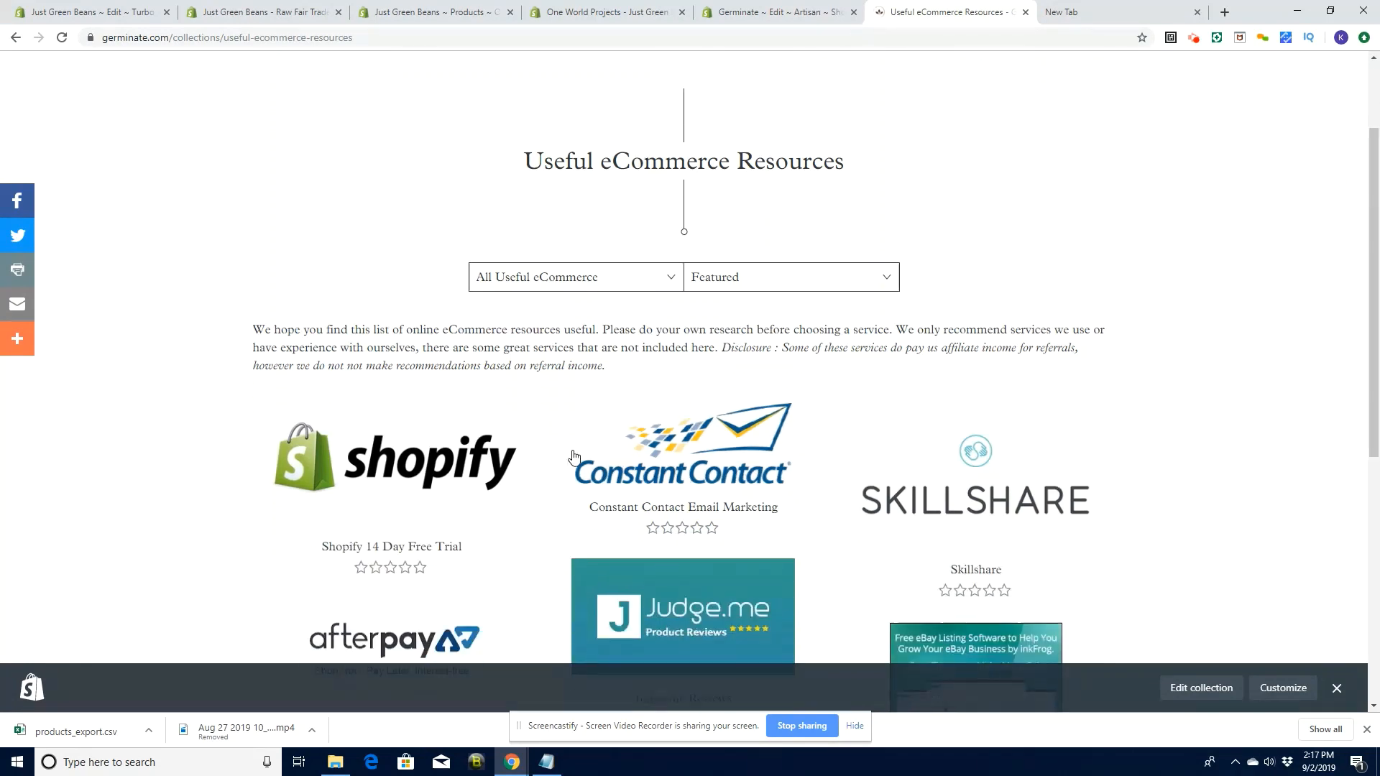
click(711, 442)
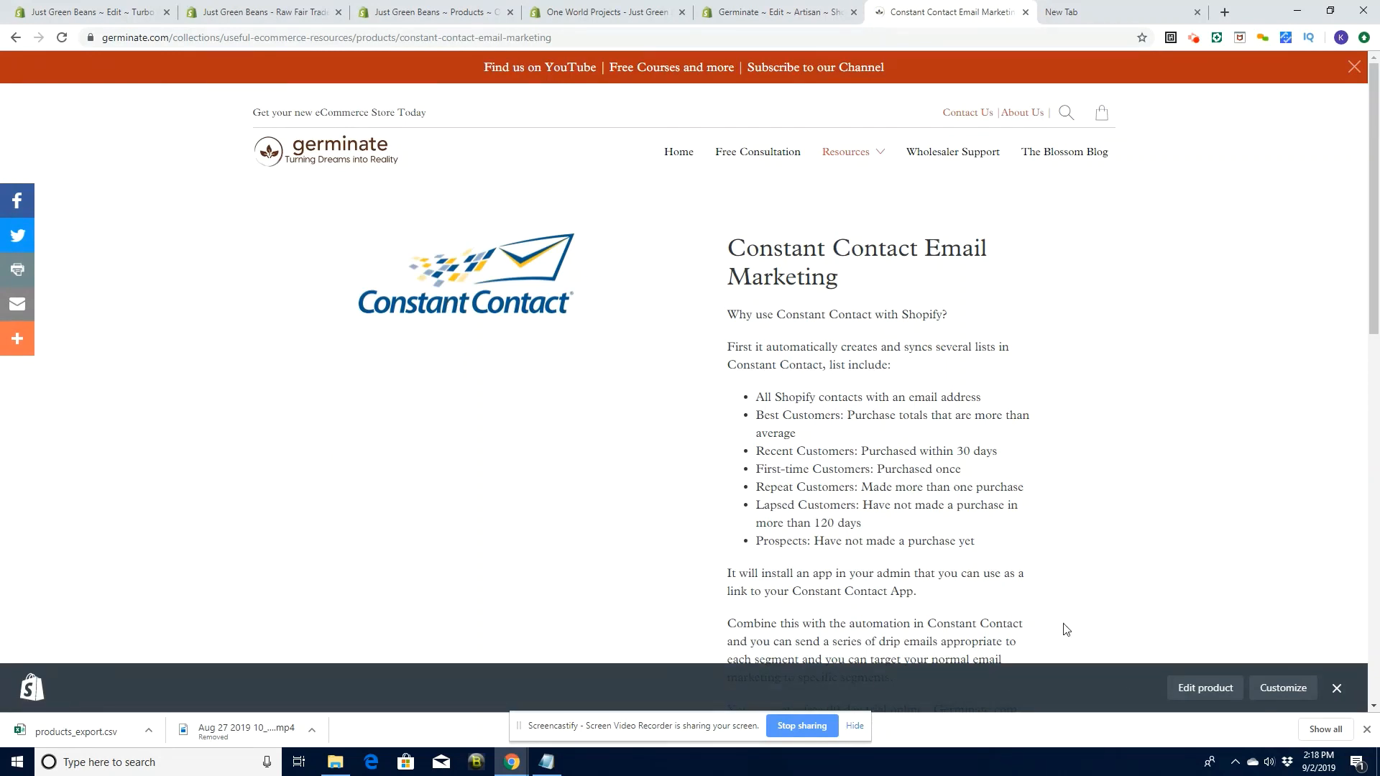
Review the Constant Contact page's description, company website link and customer reviews section
scroll(1355, 359, down, 4)
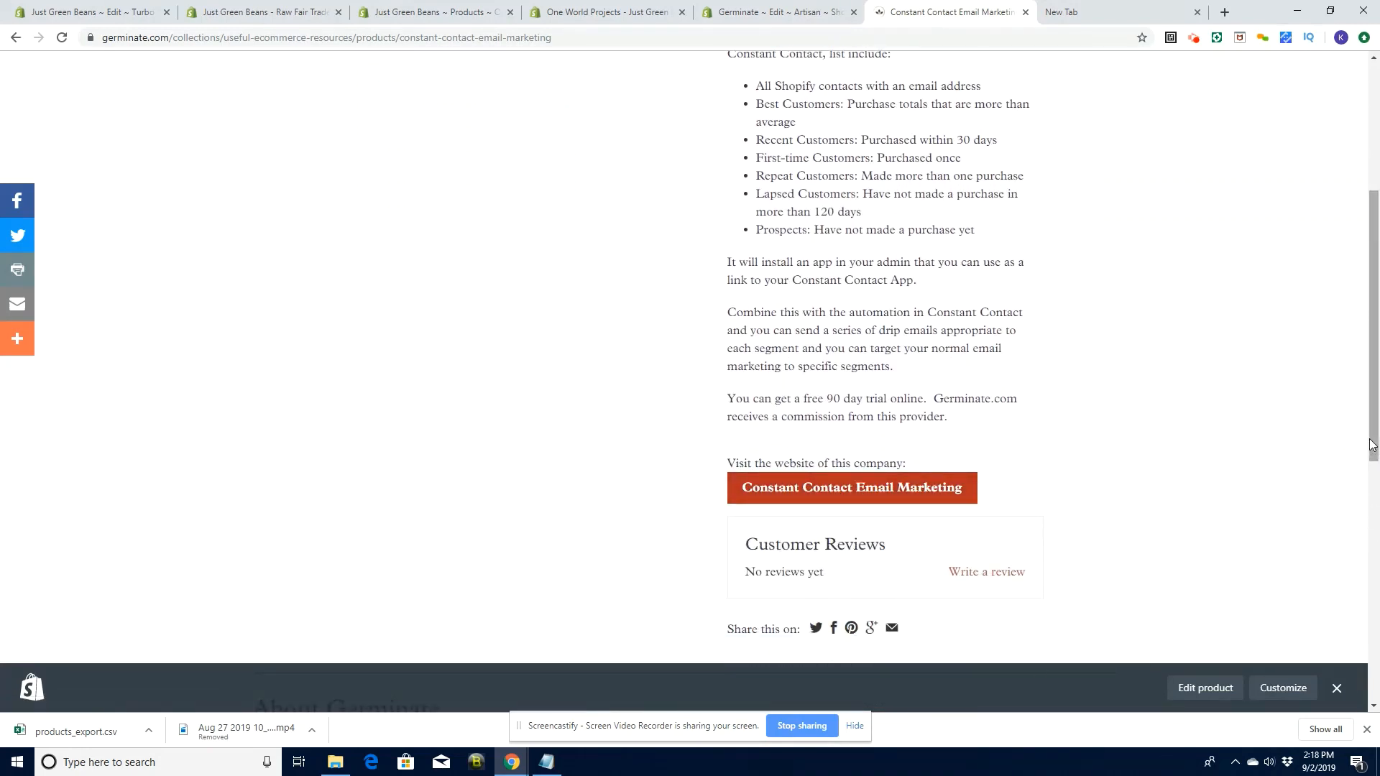
drag(1371, 445, 1376, 552)
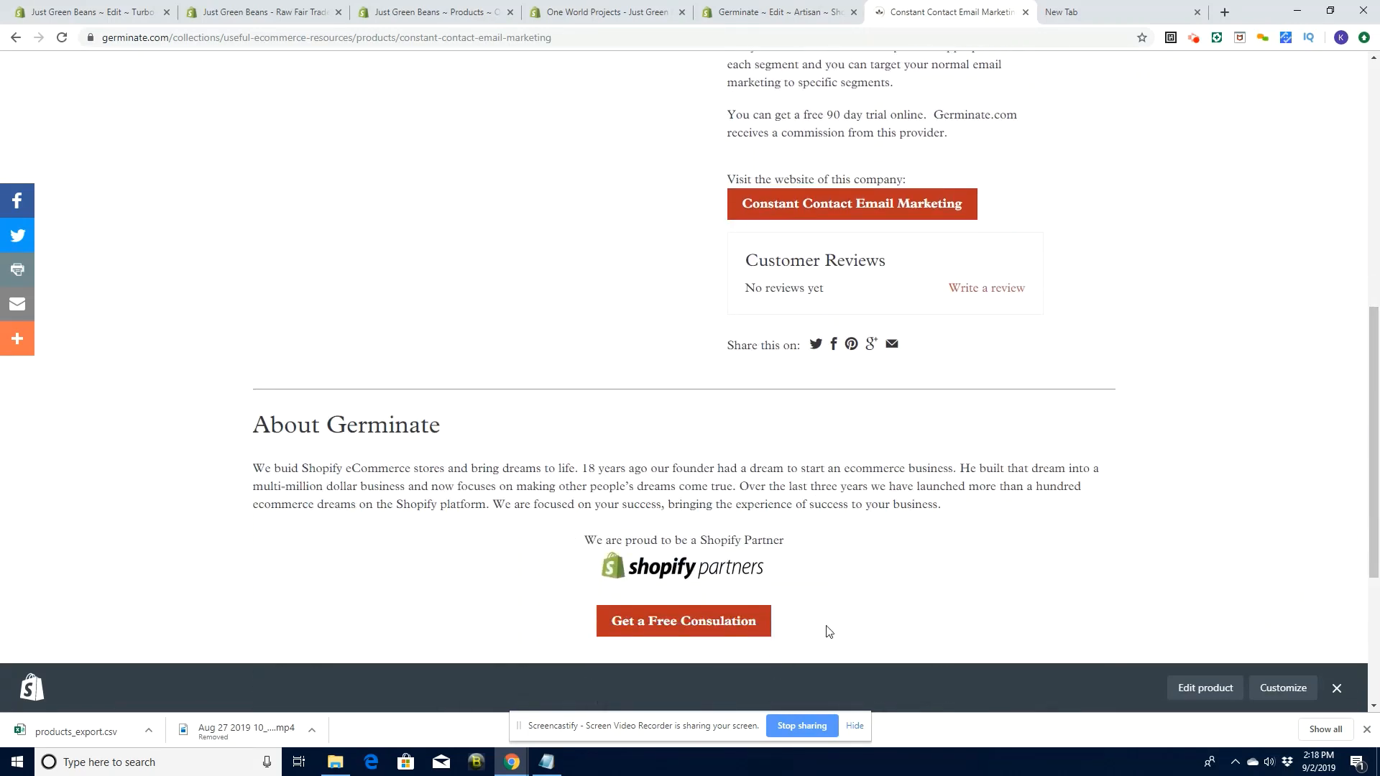
click(1377, 458)
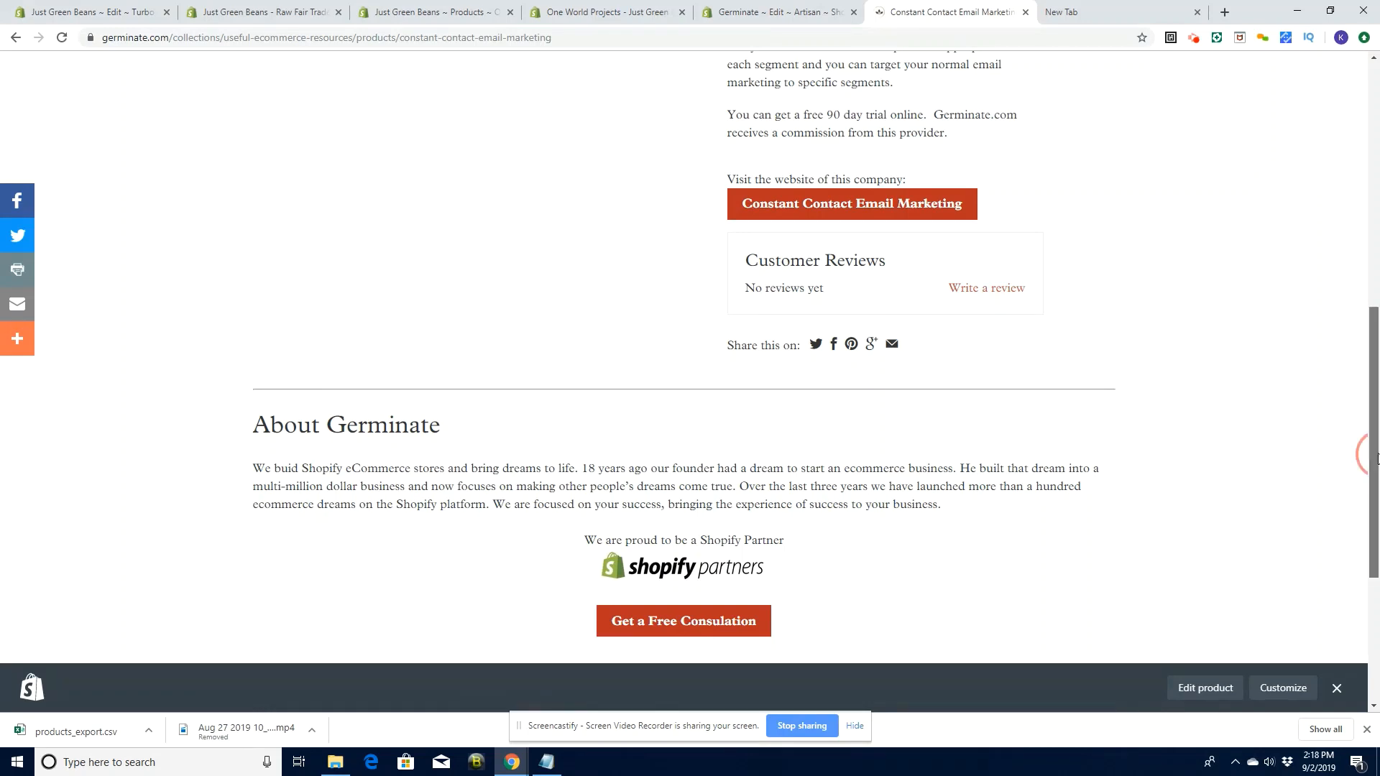
drag(1377, 458, 1371, 241)
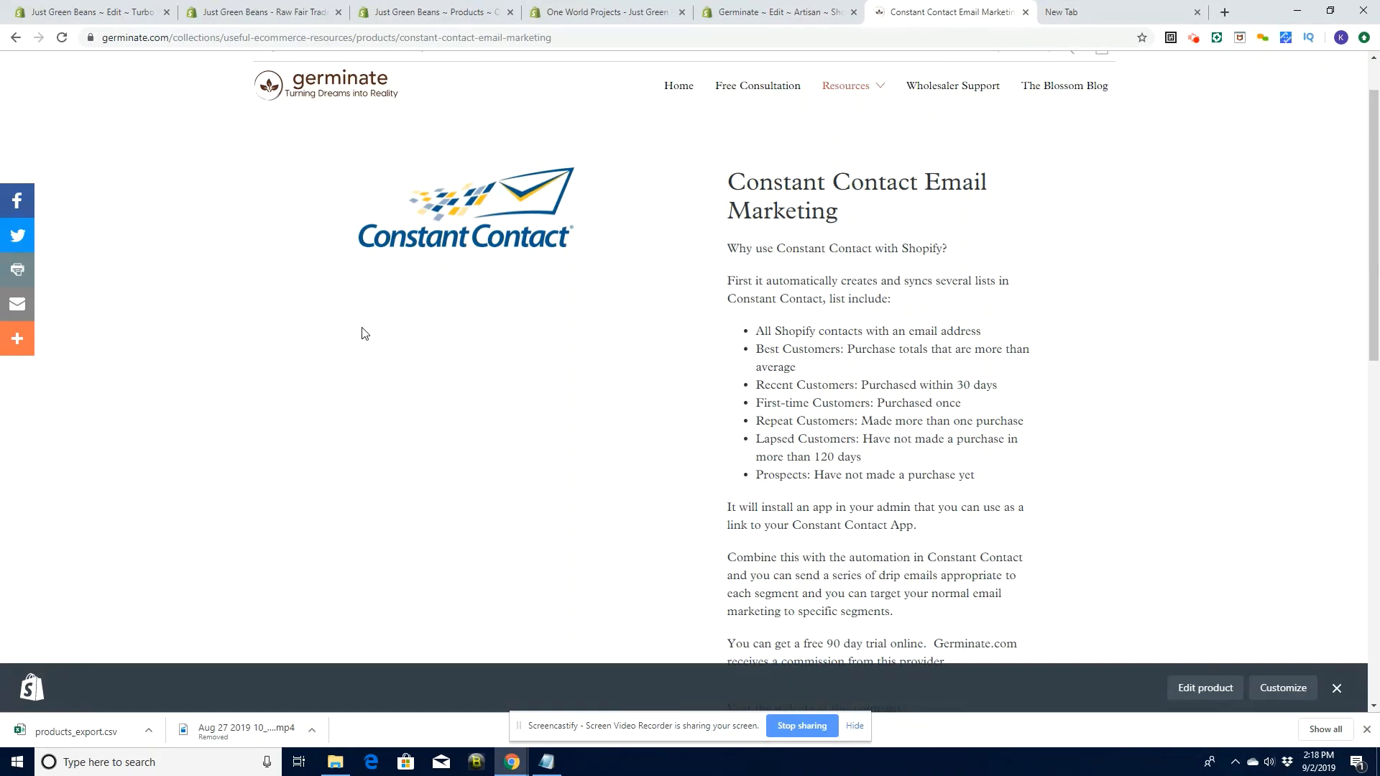
drag(1372, 242, 1373, 211)
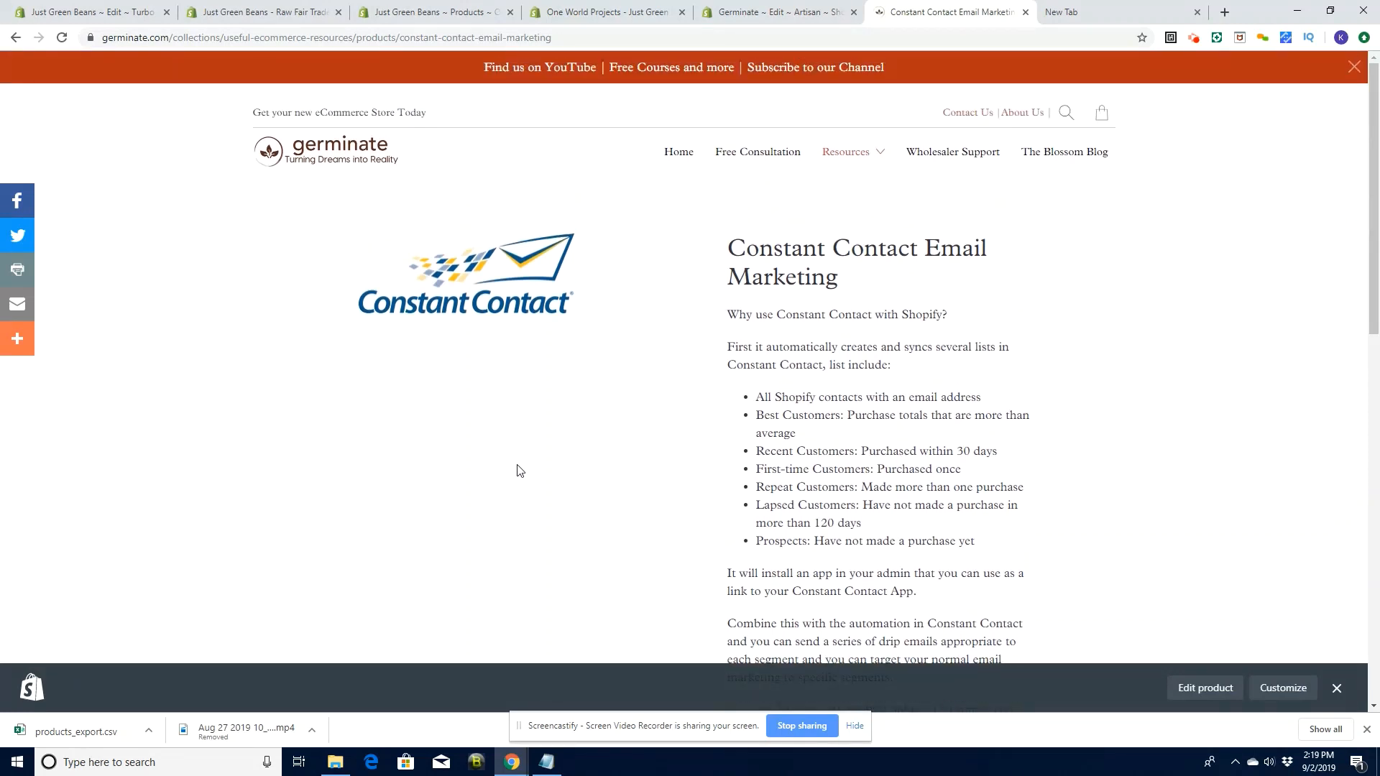
Switch to the Just Green Beans store admin and show the list of all products
click(416, 16)
click(238, 12)
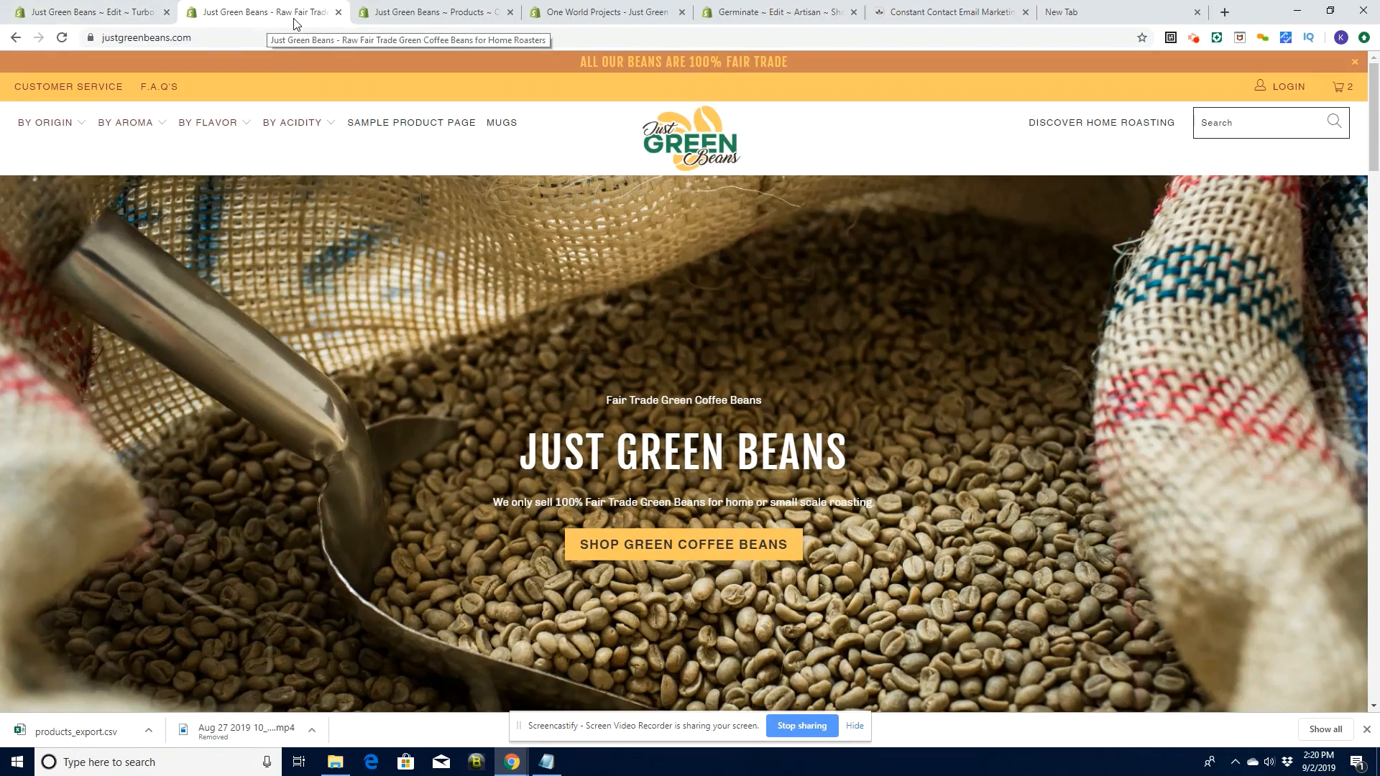
click(76, 16)
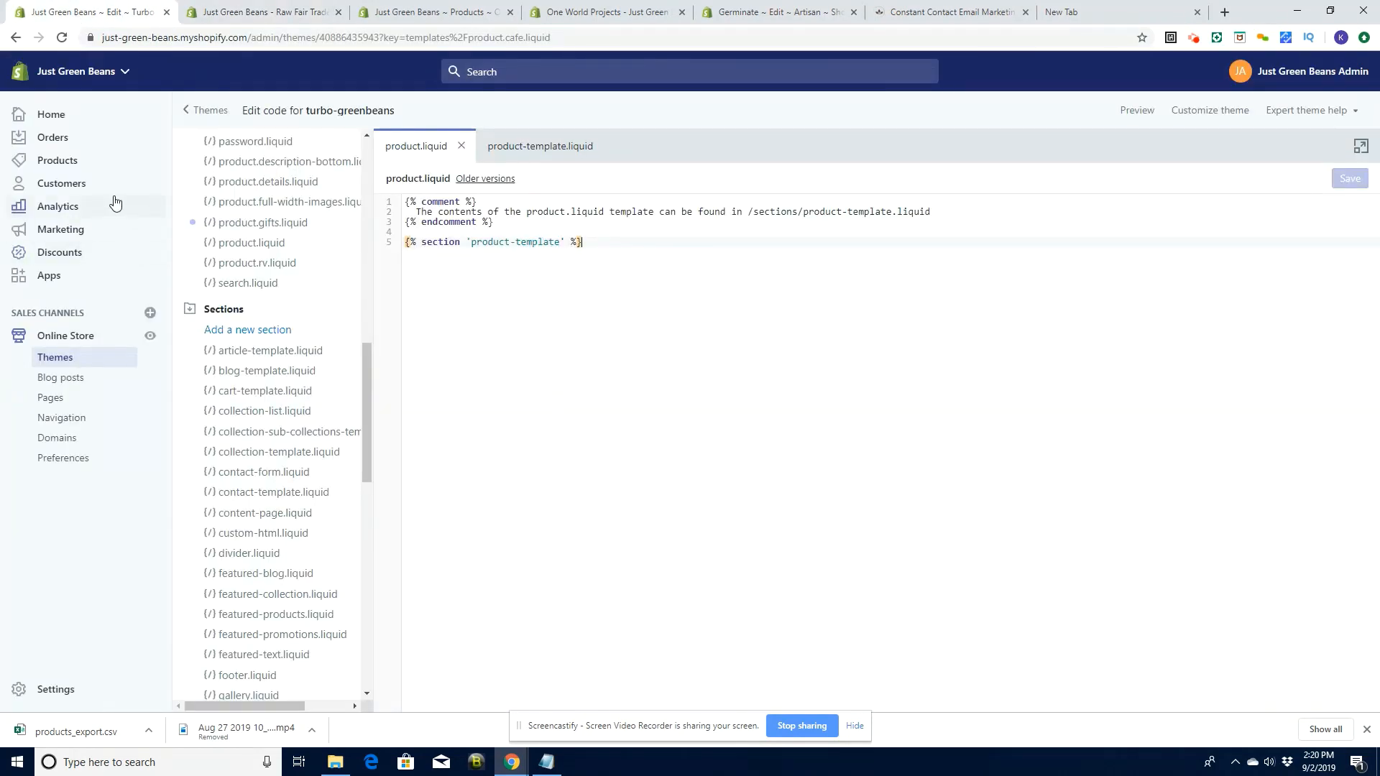
click(403, 21)
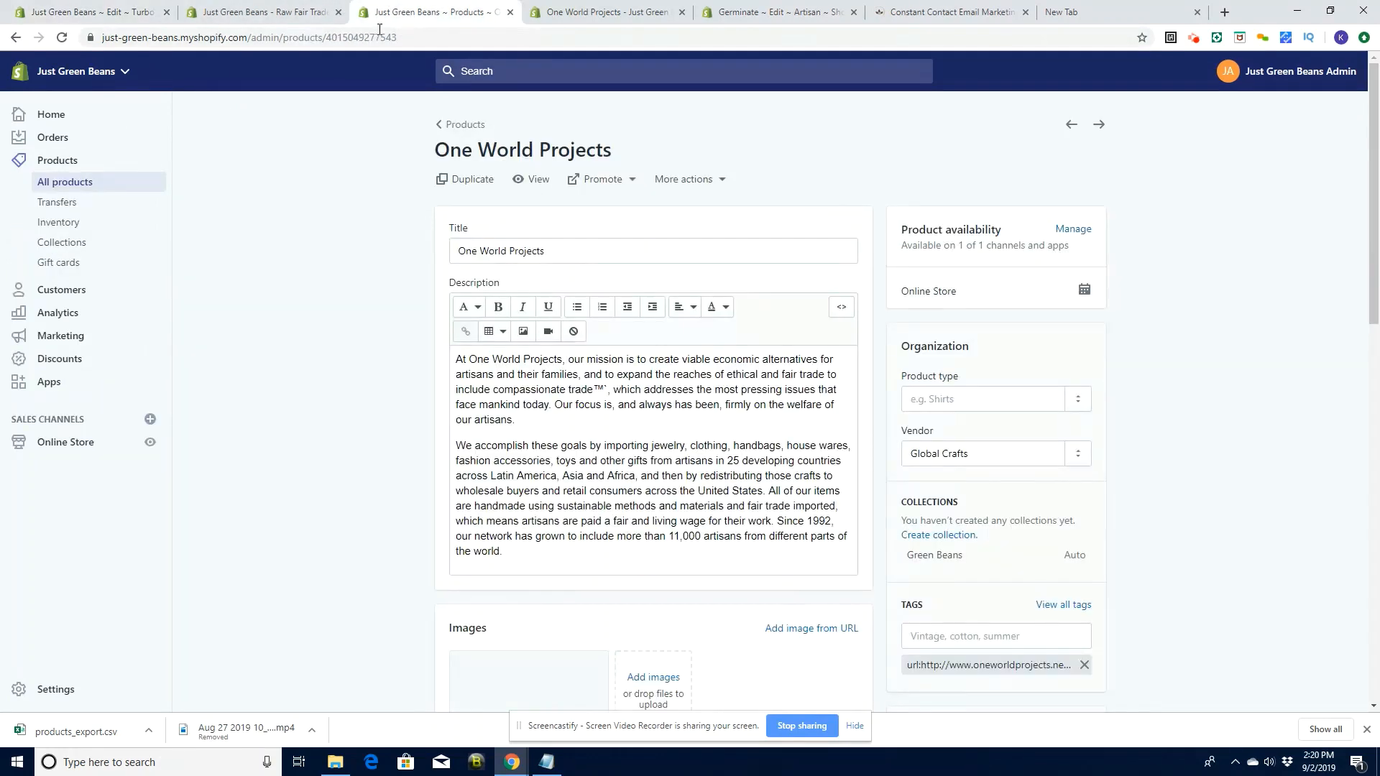
click(43, 160)
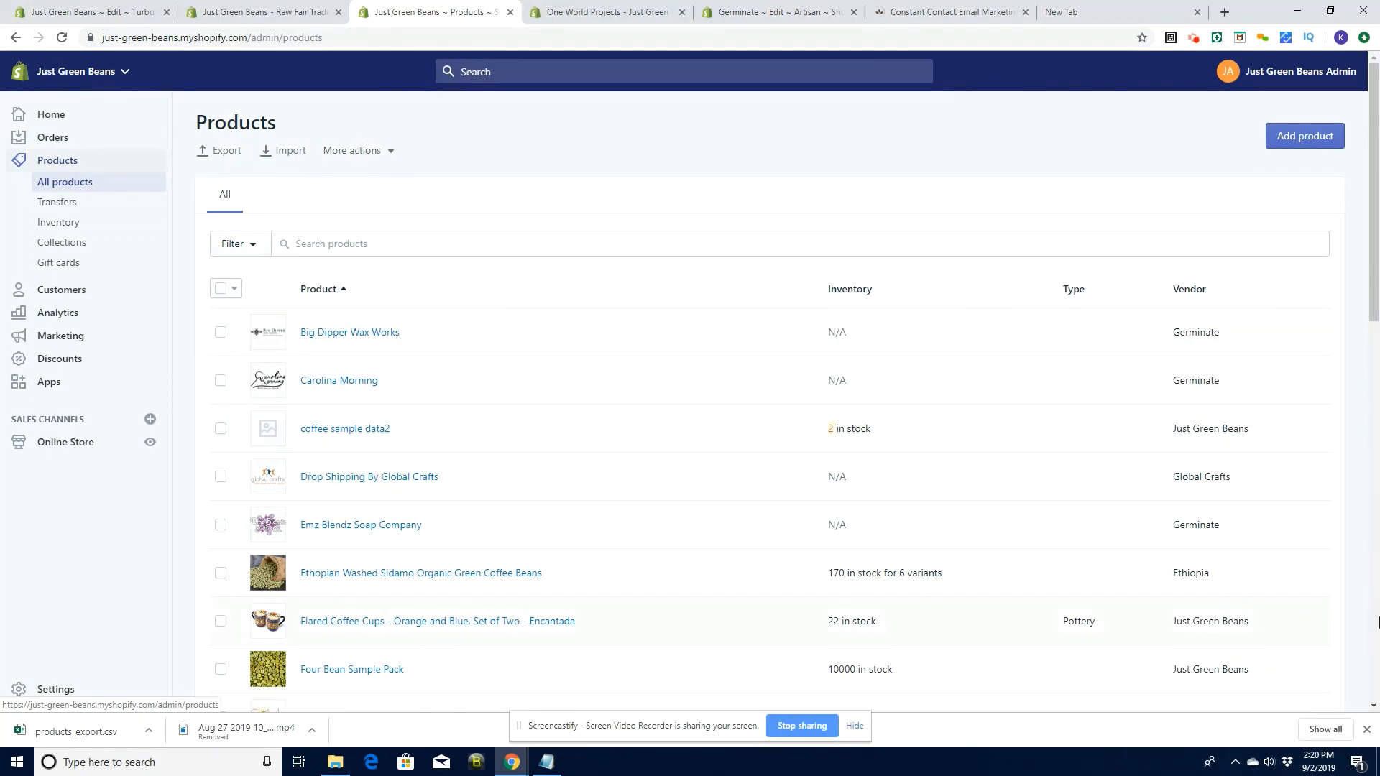
drag(1375, 296, 1377, 331)
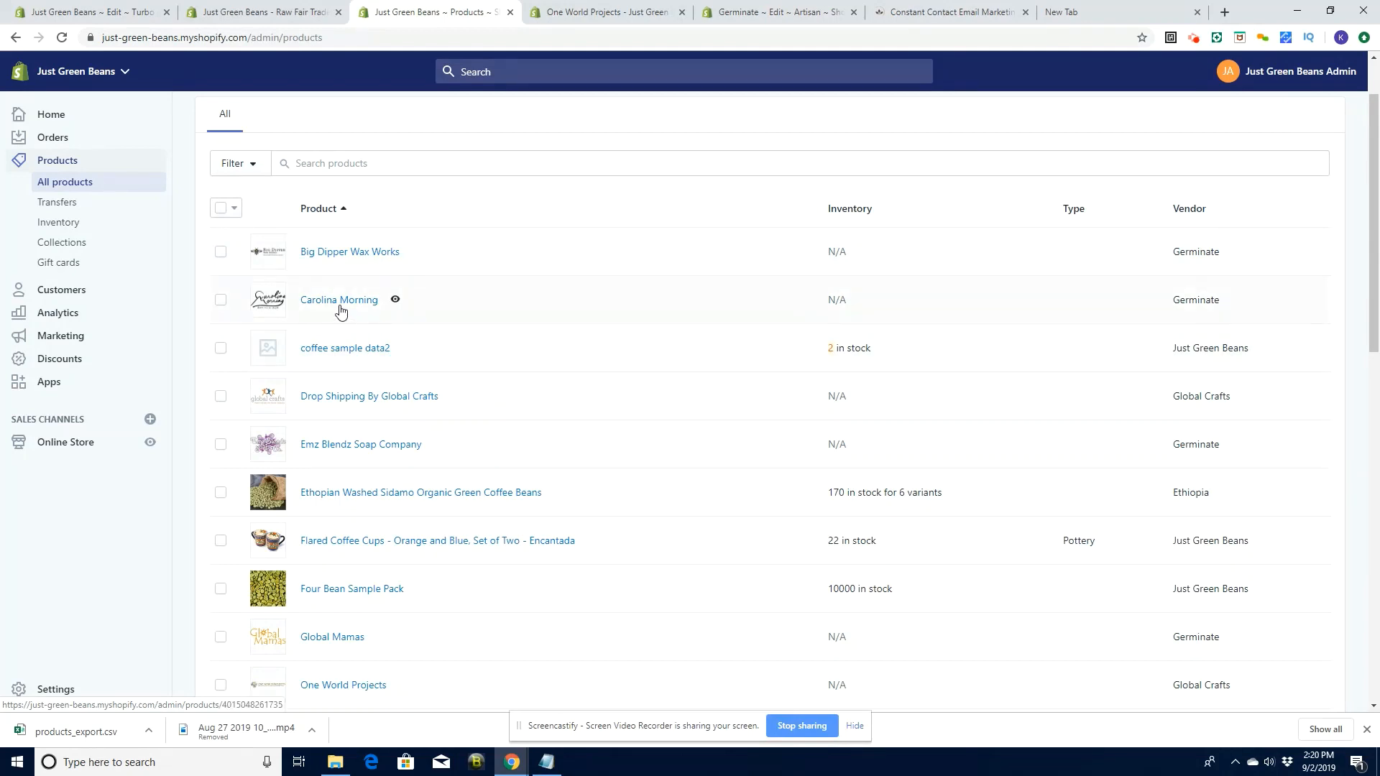
Open the Big Dipper Wax Works product and examine its title, description, image, price and url tag
click(339, 259)
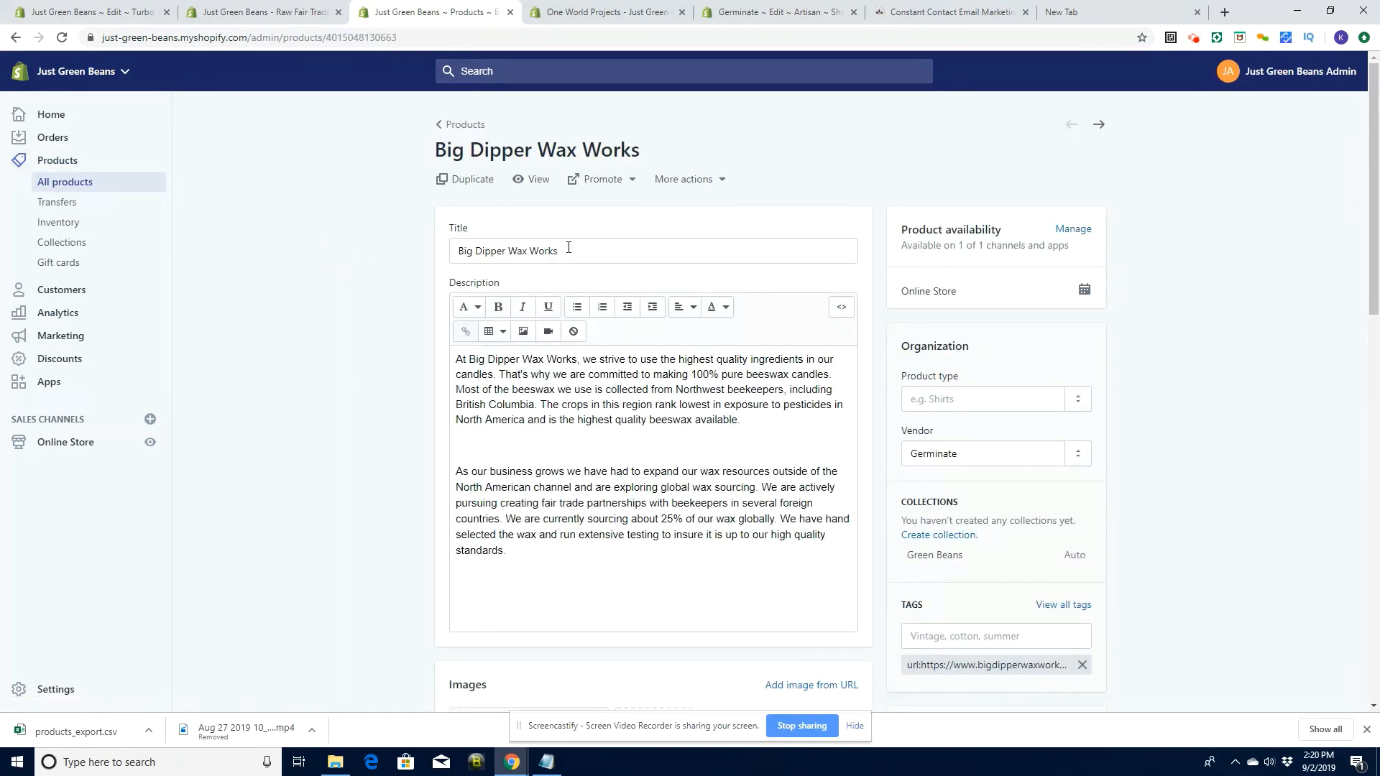
click(568, 248)
drag(528, 246, 395, 248)
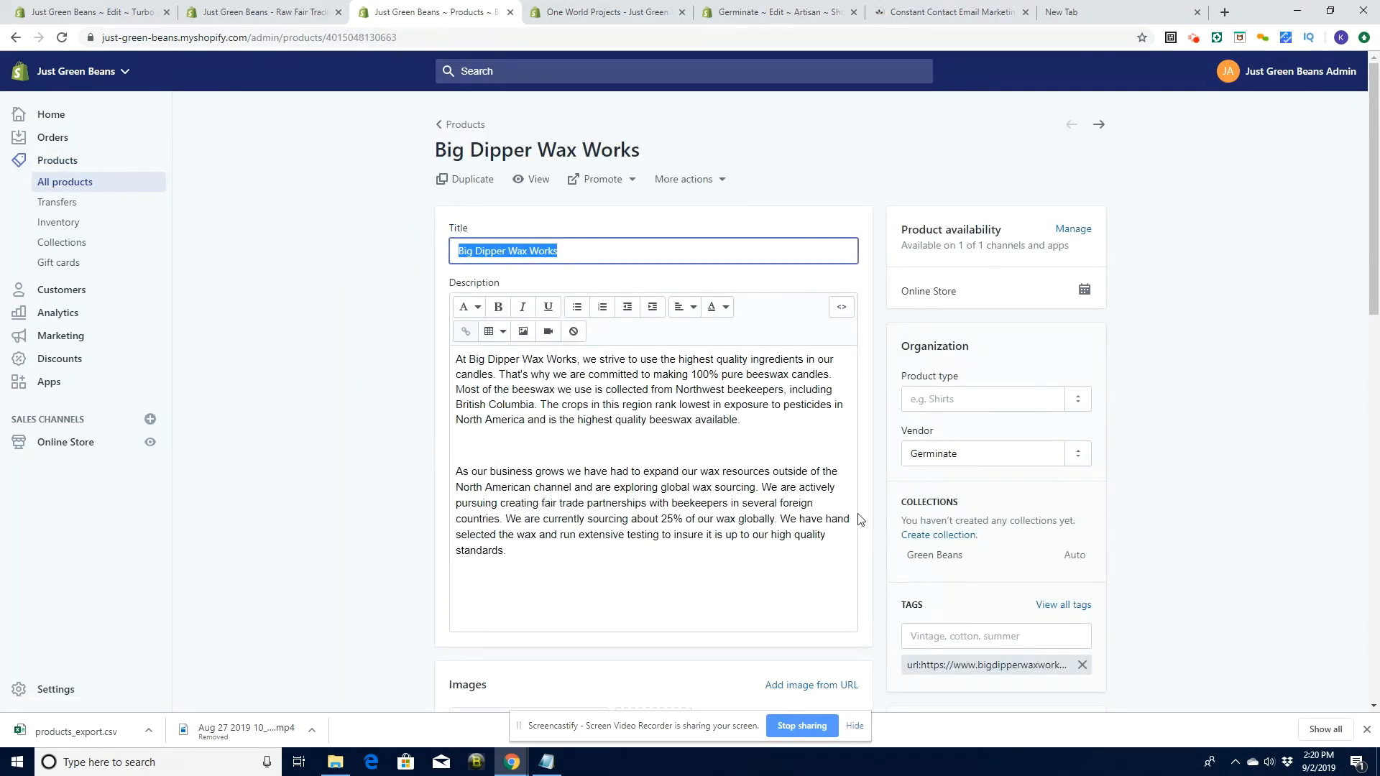
scroll(843, 495, down, 3)
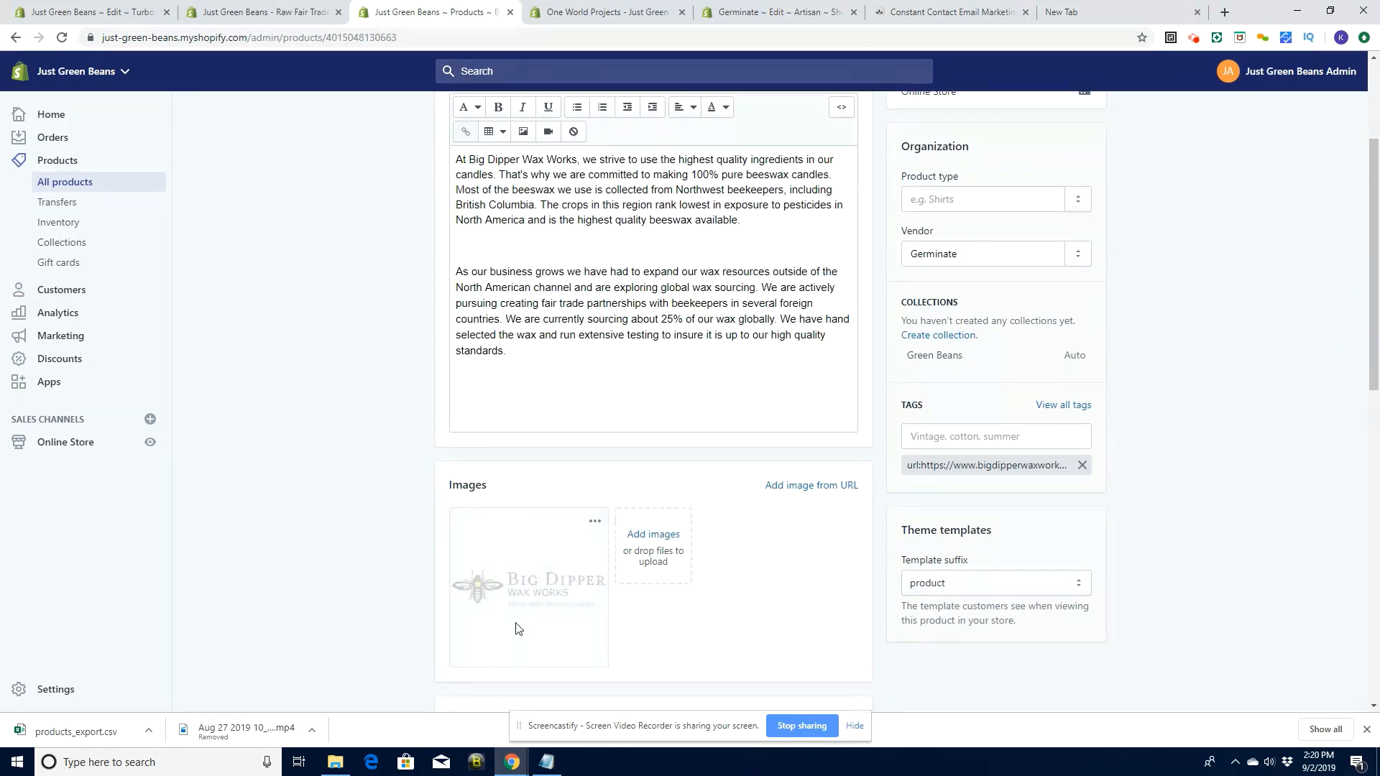
scroll(1374, 334, down, 2)
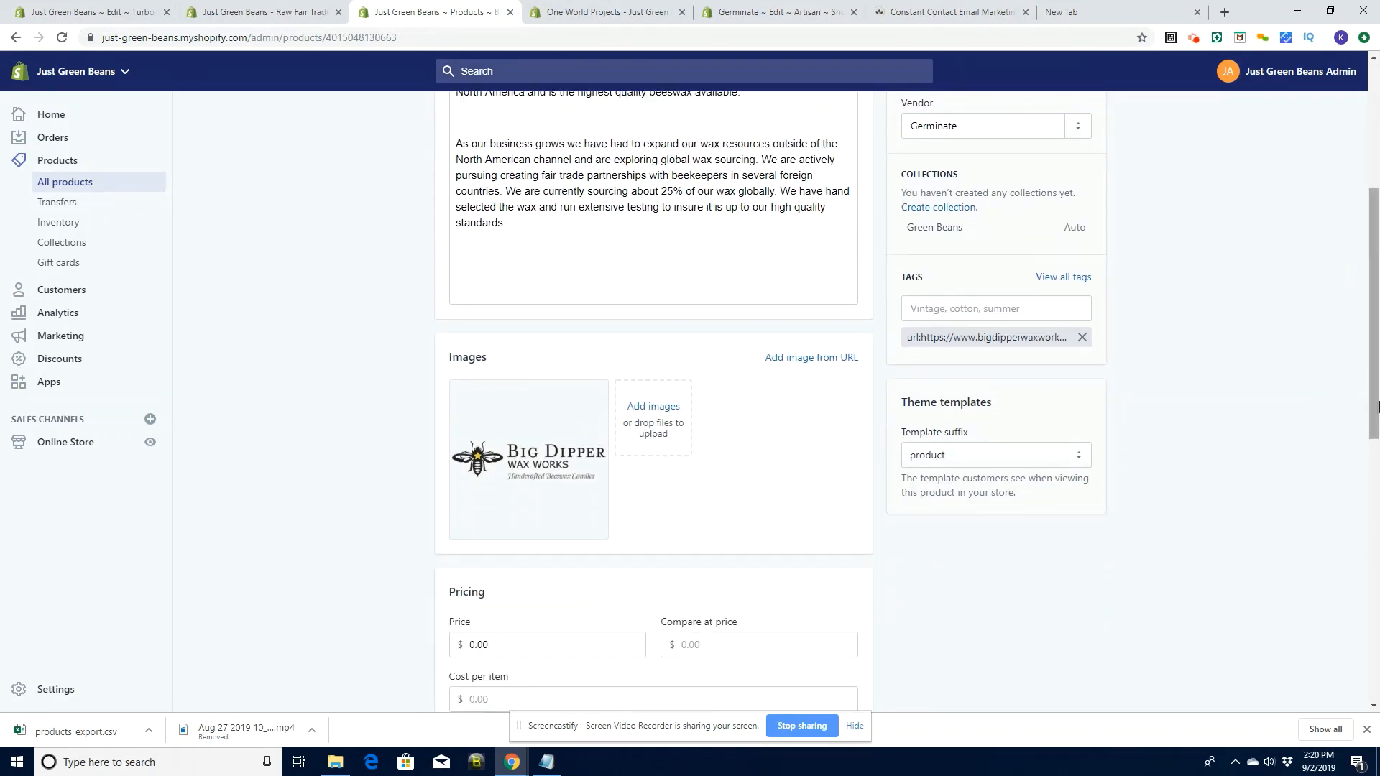
drag(1374, 404, 1378, 305)
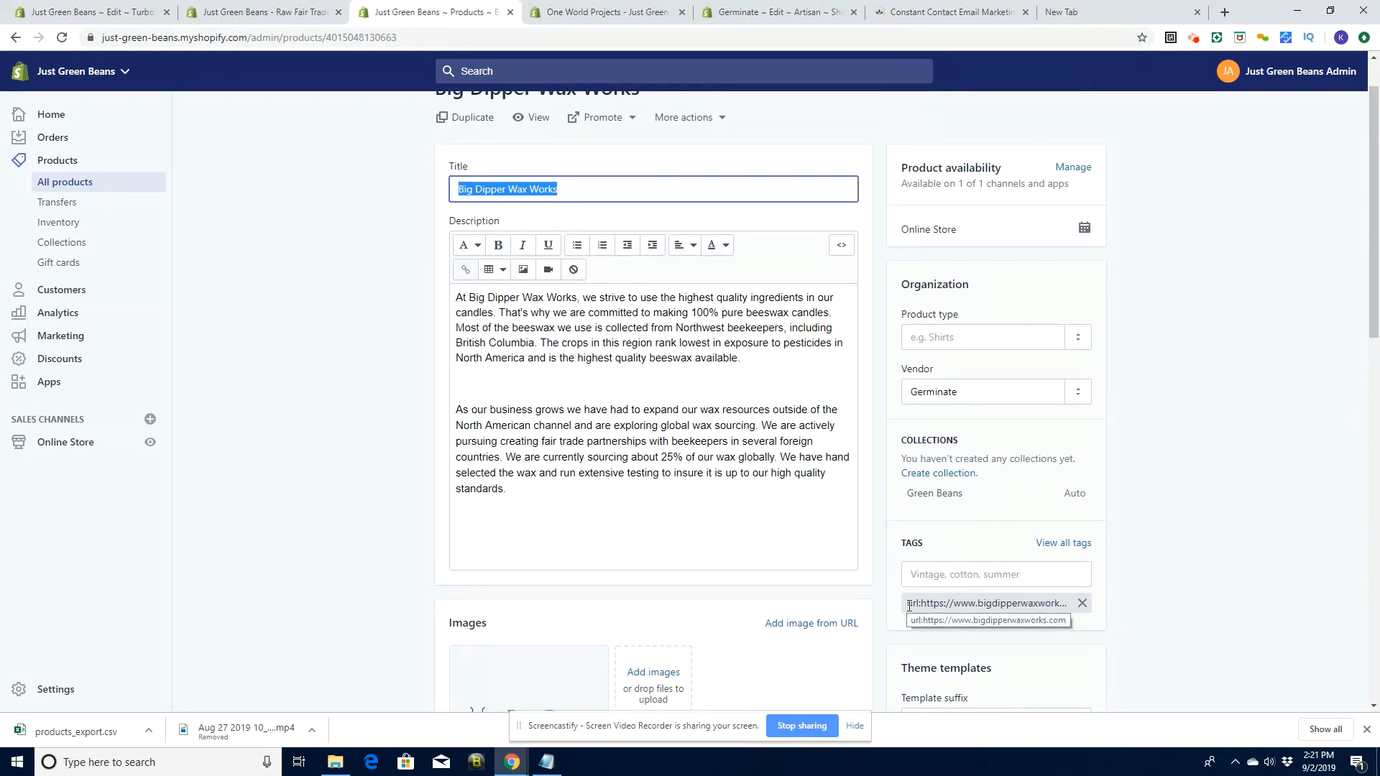
drag(922, 604, 1089, 614)
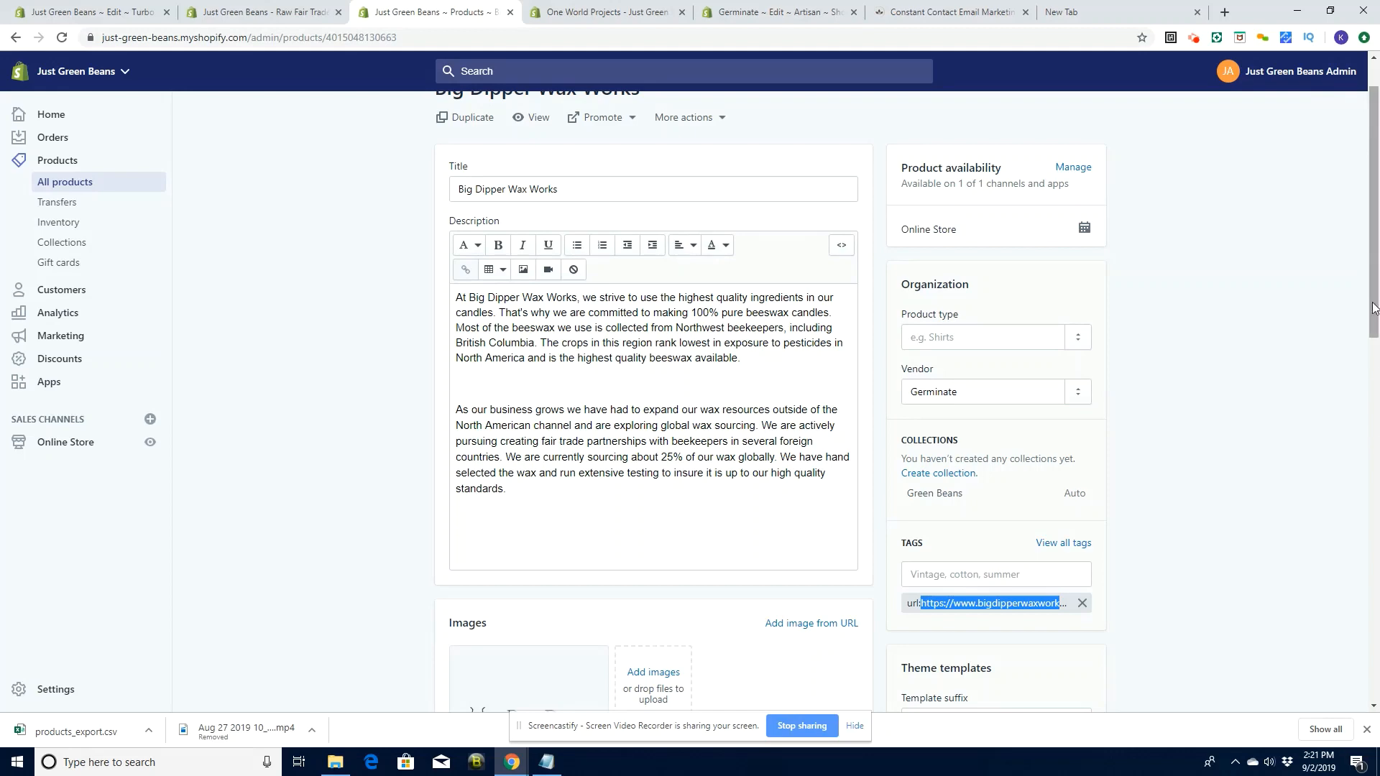
drag(1372, 321, 1366, 297)
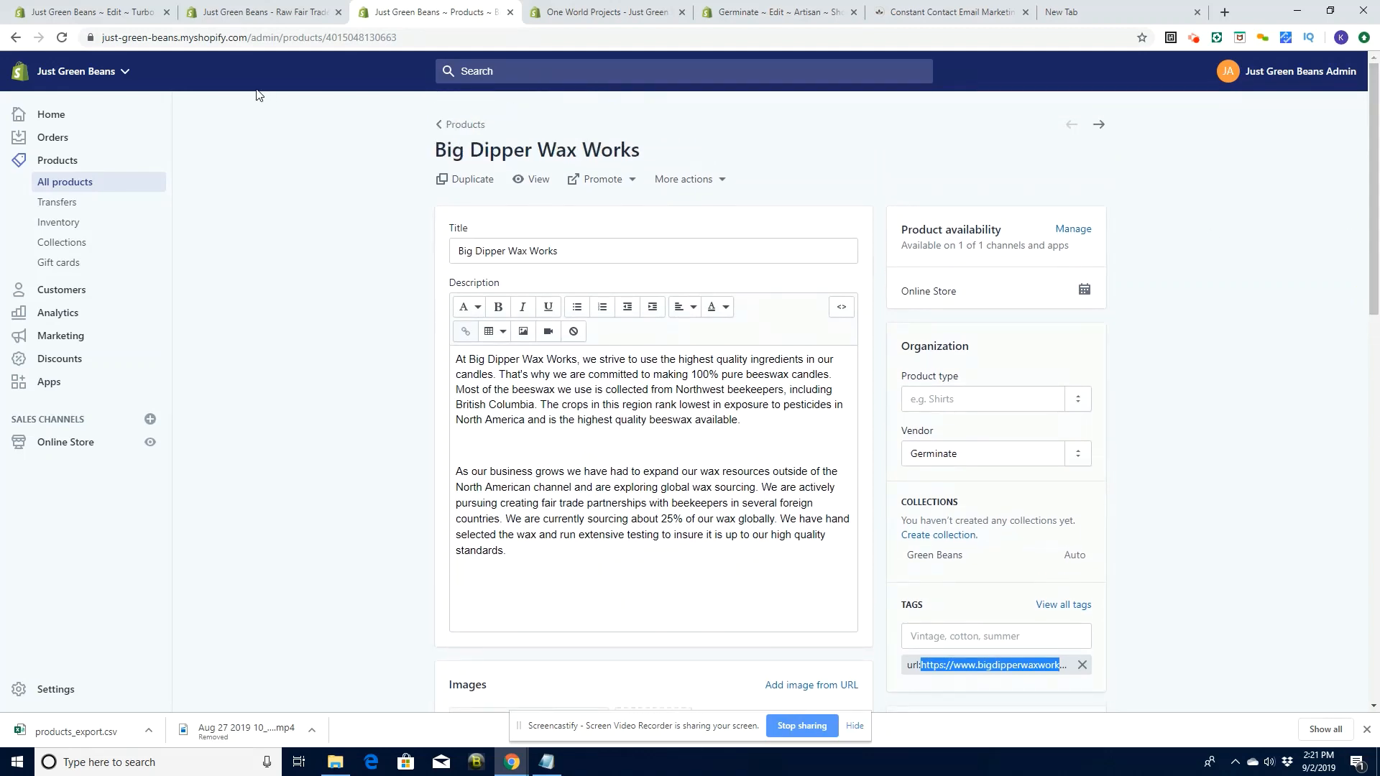
Return to the turbo-greenbeans theme code and copy the entire contents of product.liquid
click(101, 12)
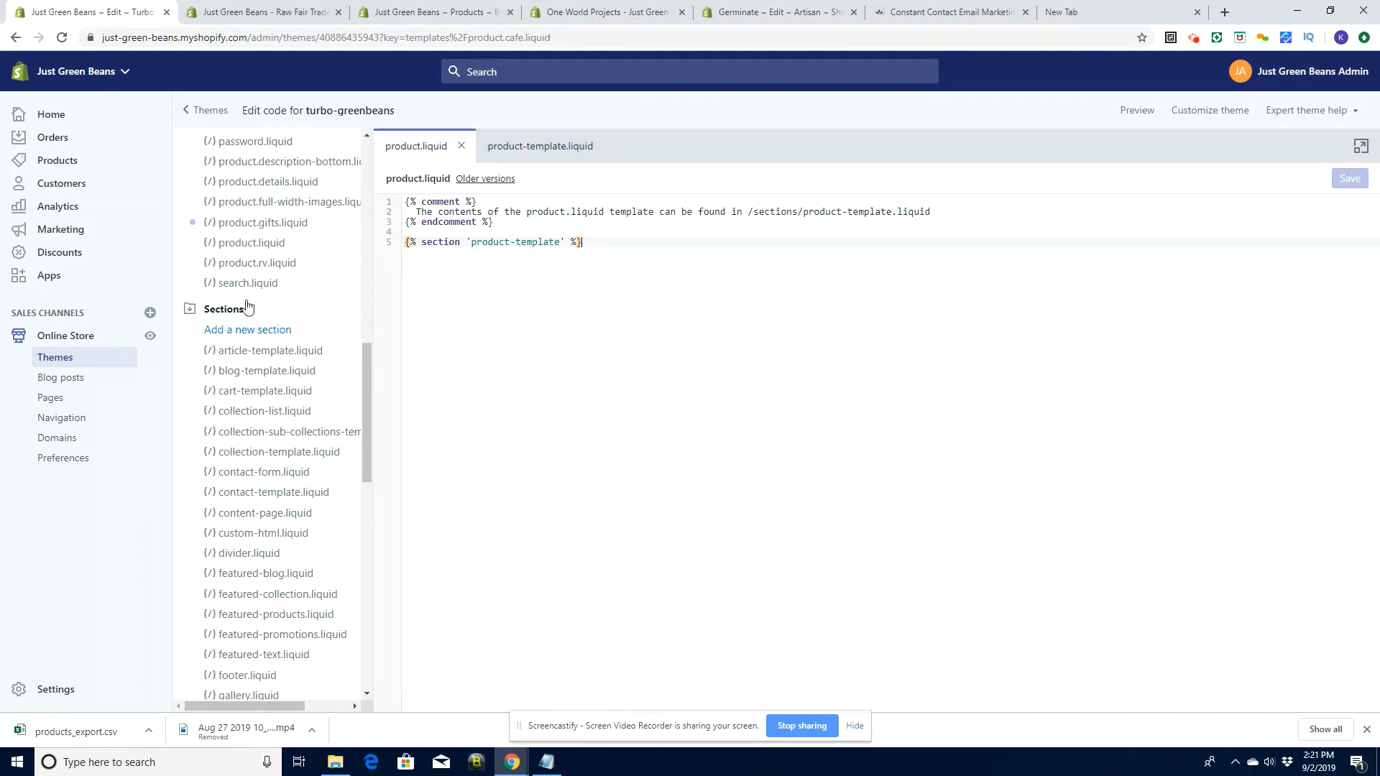
drag(369, 368, 368, 287)
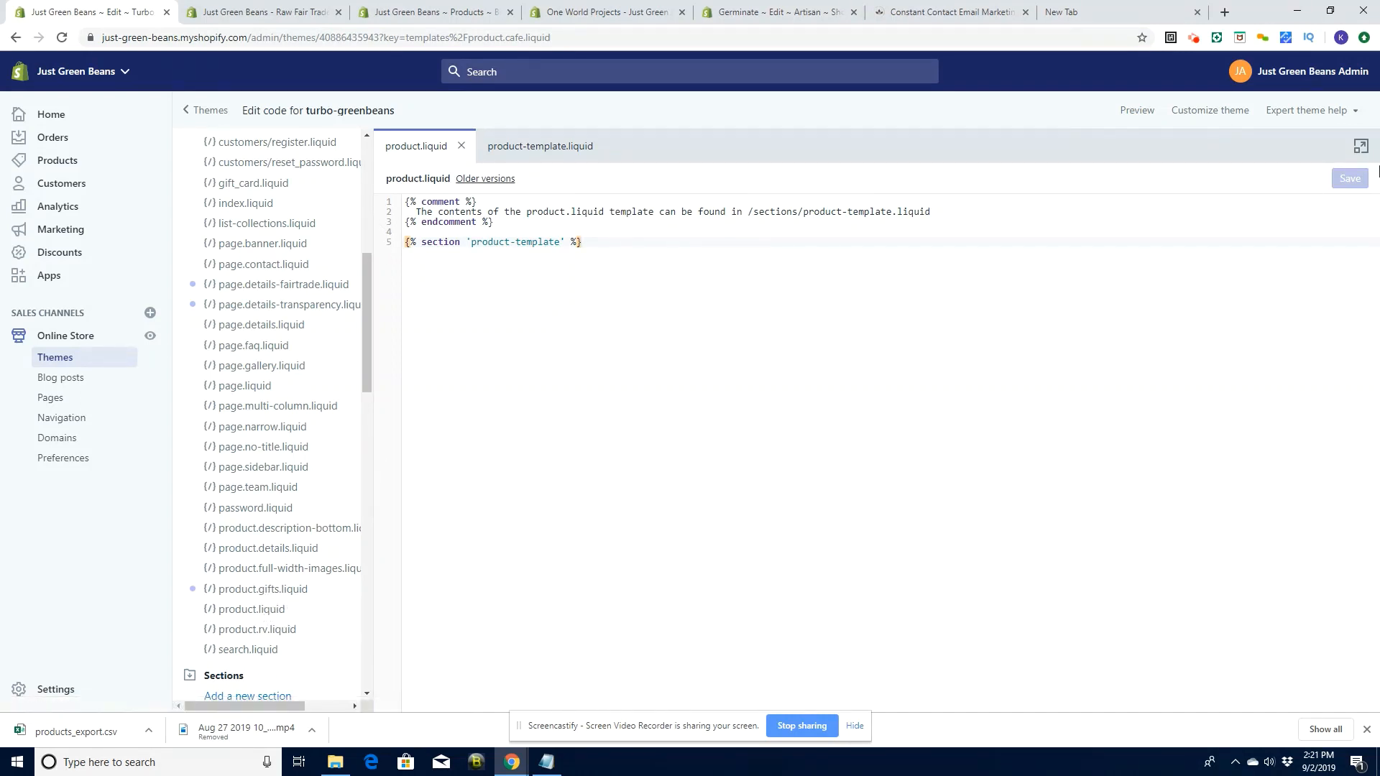
drag(403, 202, 607, 240)
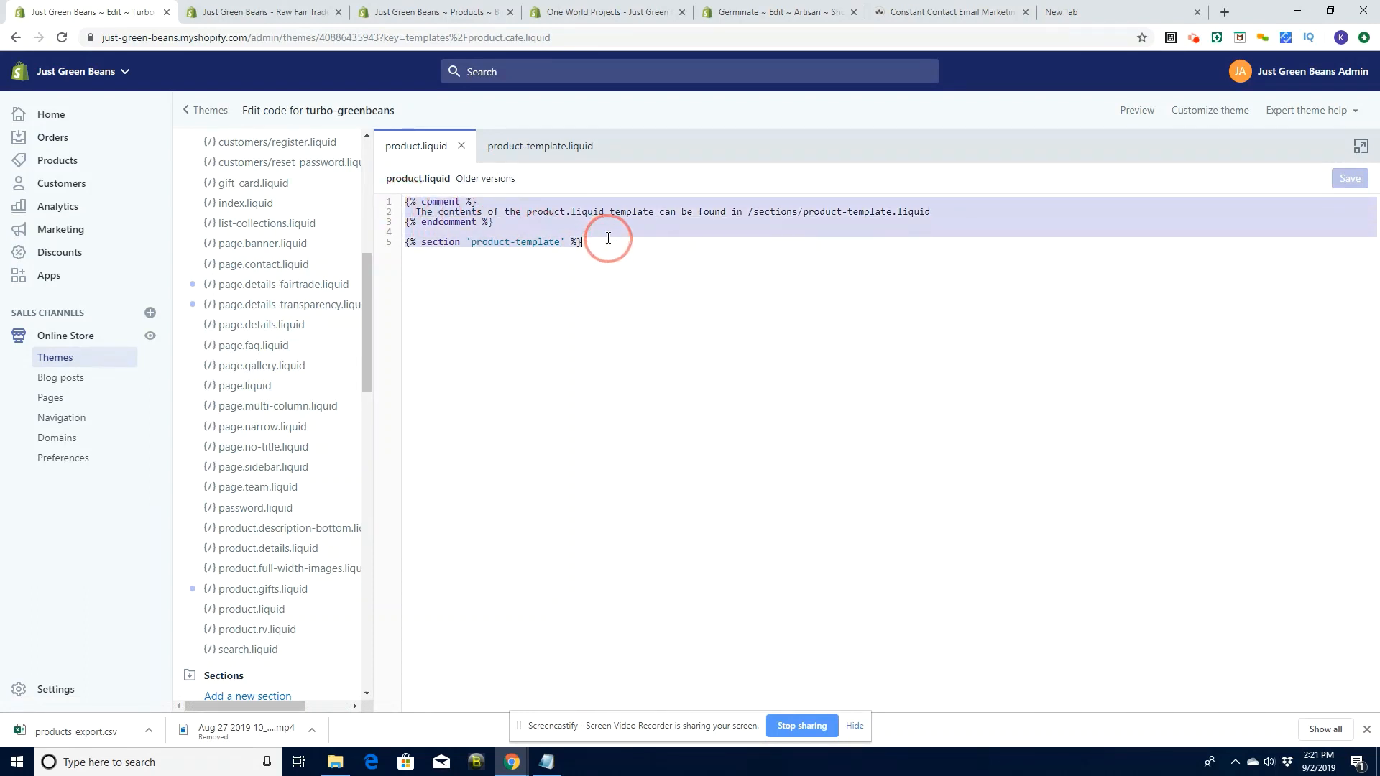
right_click(573, 230)
click(593, 279)
Create a new theme template for product called cafes
drag(369, 338, 367, 237)
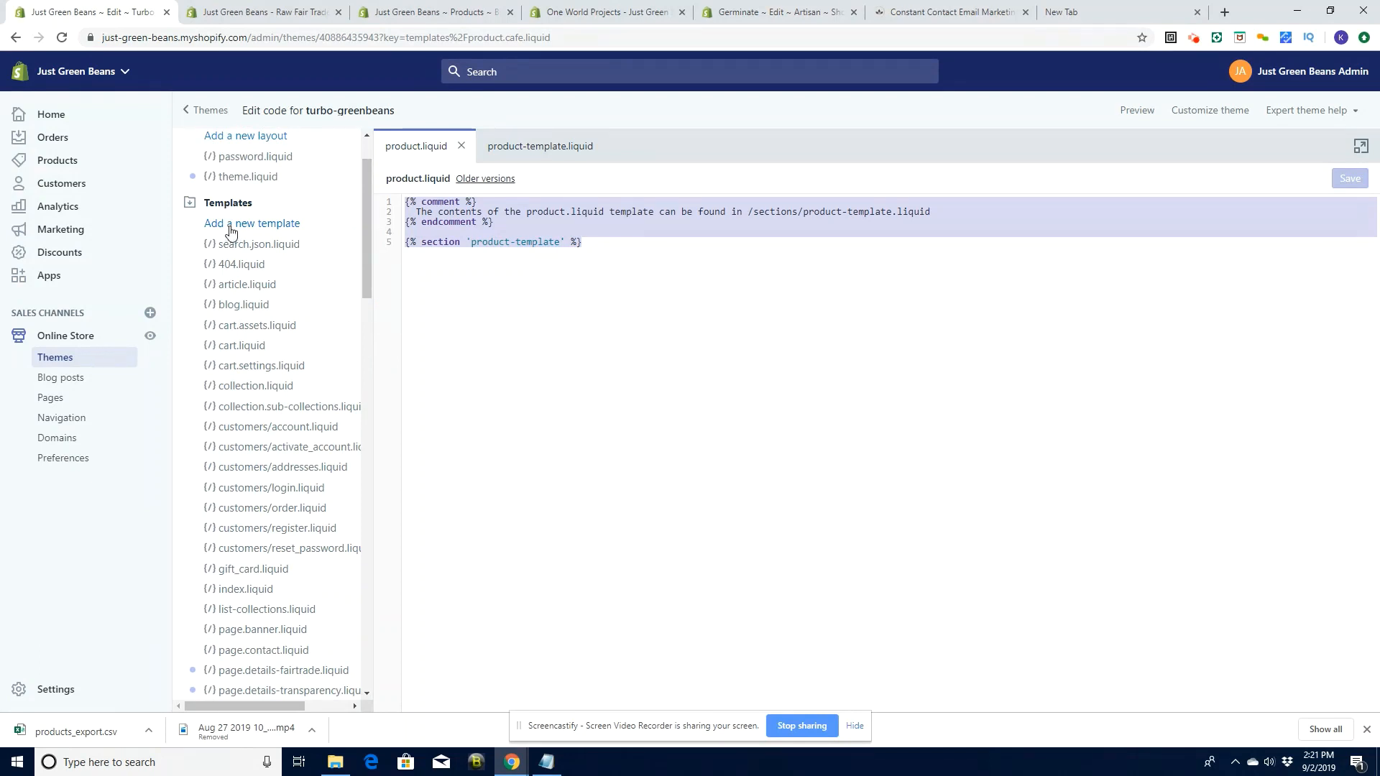
click(244, 224)
click(661, 195)
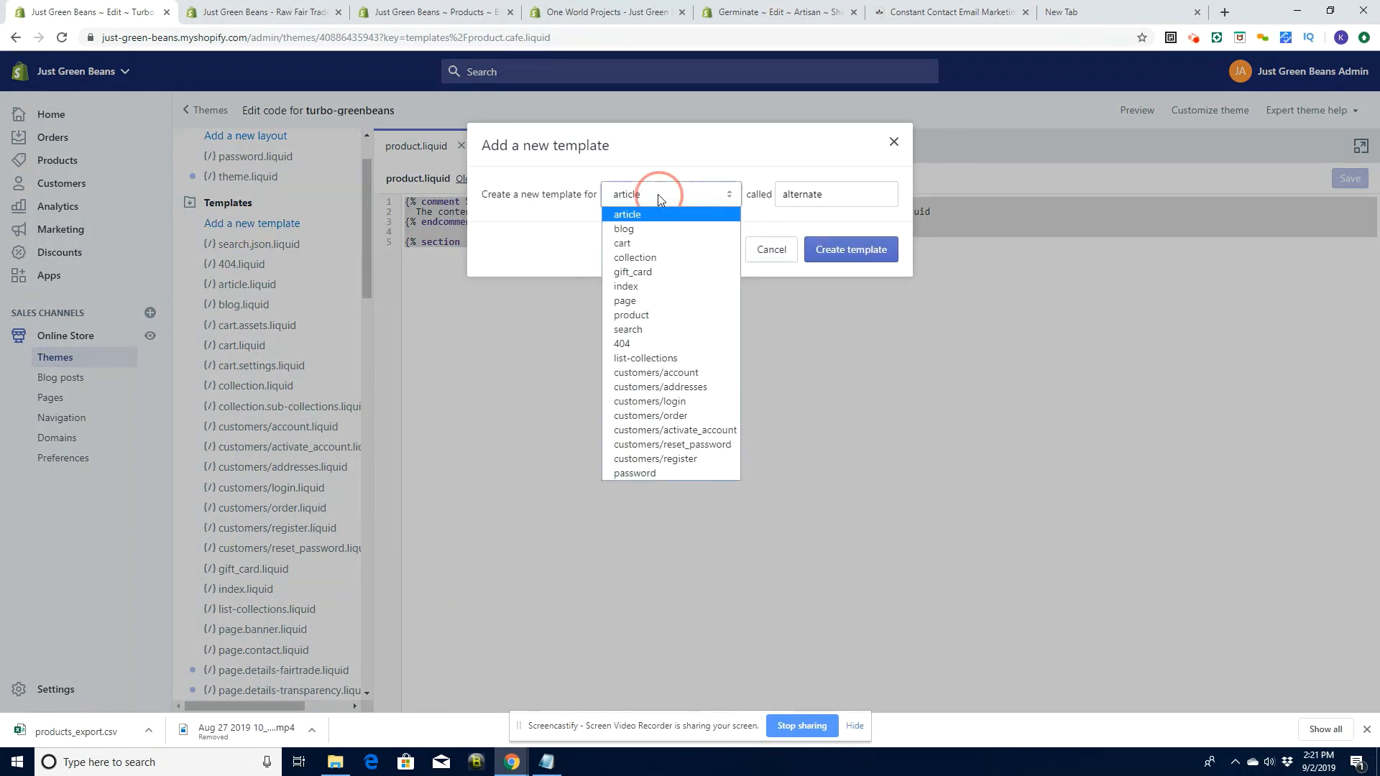
click(647, 316)
drag(827, 194, 726, 194)
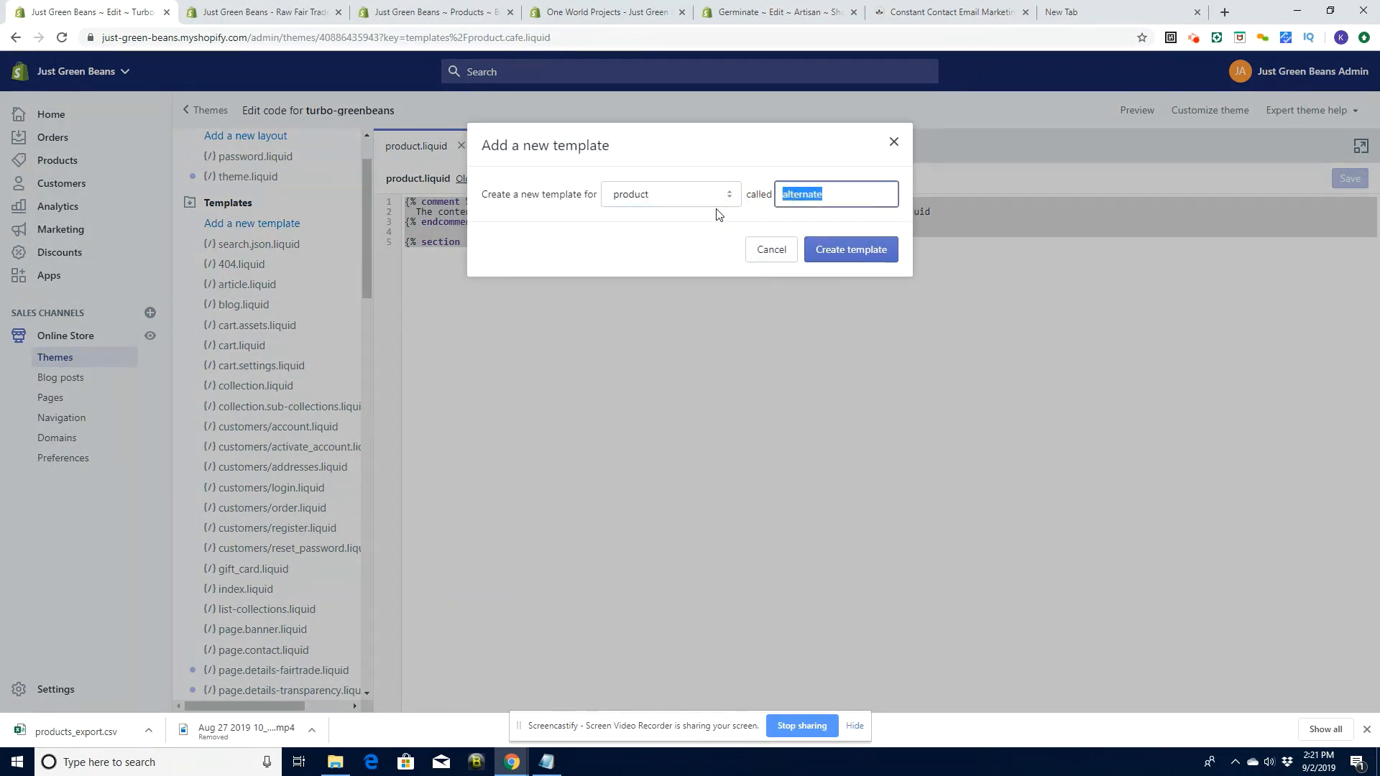
text(cafes)
click(850, 250)
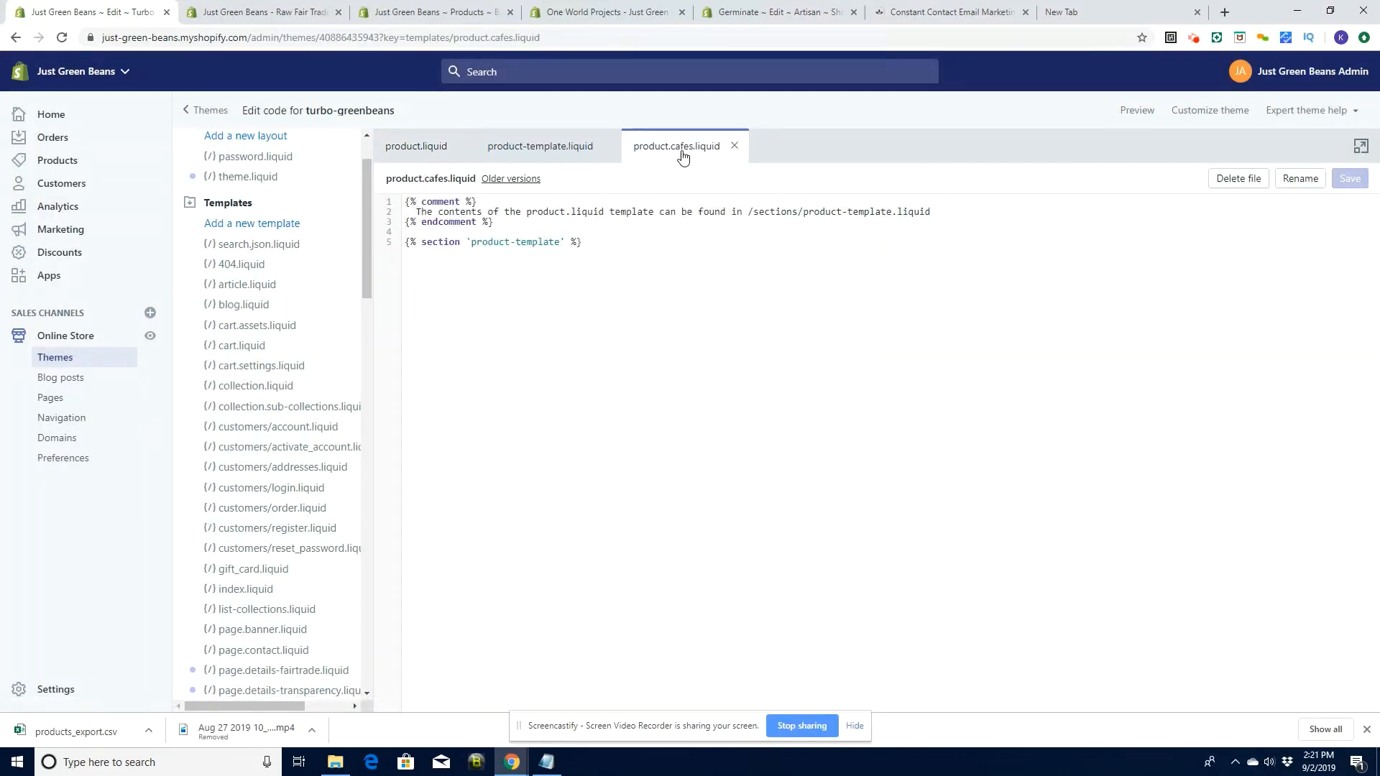
In product.cafes.liquid, change the section name and the comment's file path to product-template-cafes, and save the file
drag(406, 202, 584, 244)
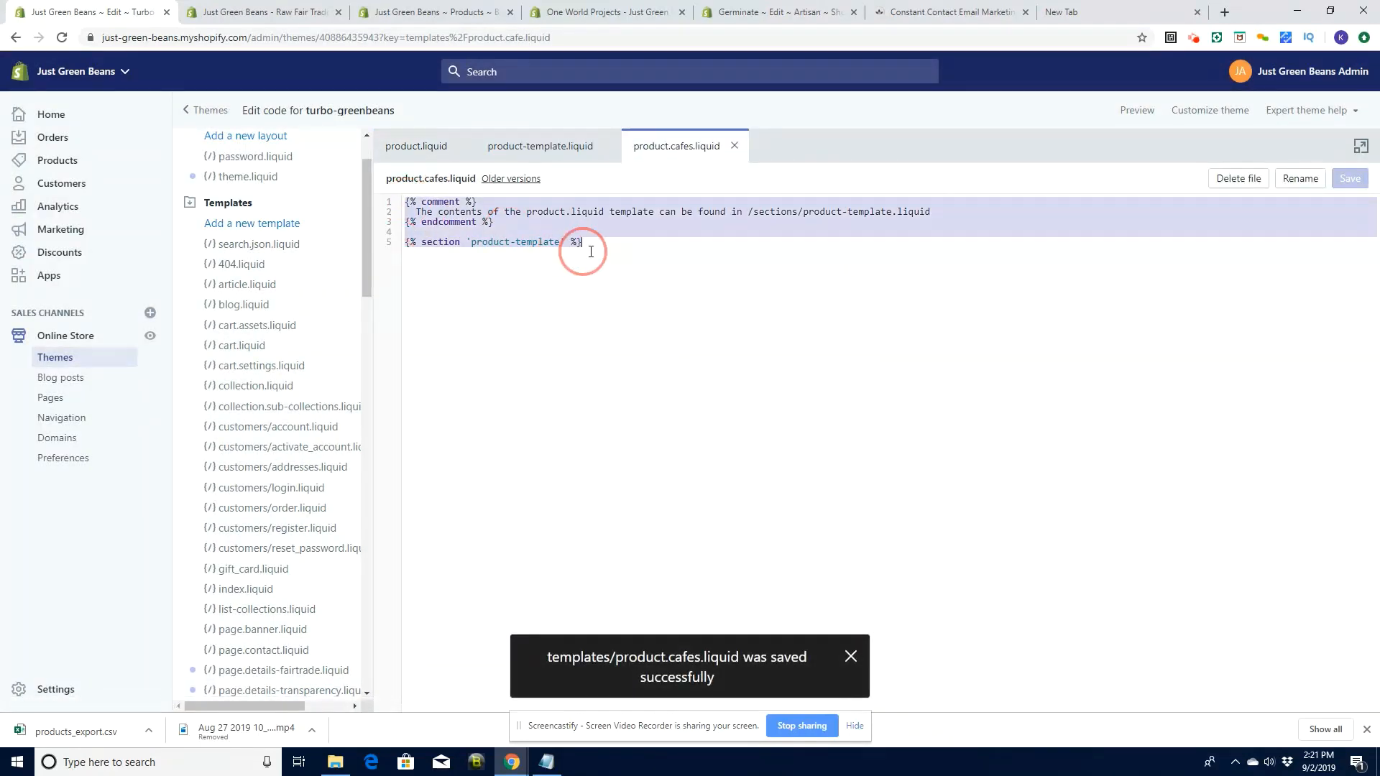
click(636, 250)
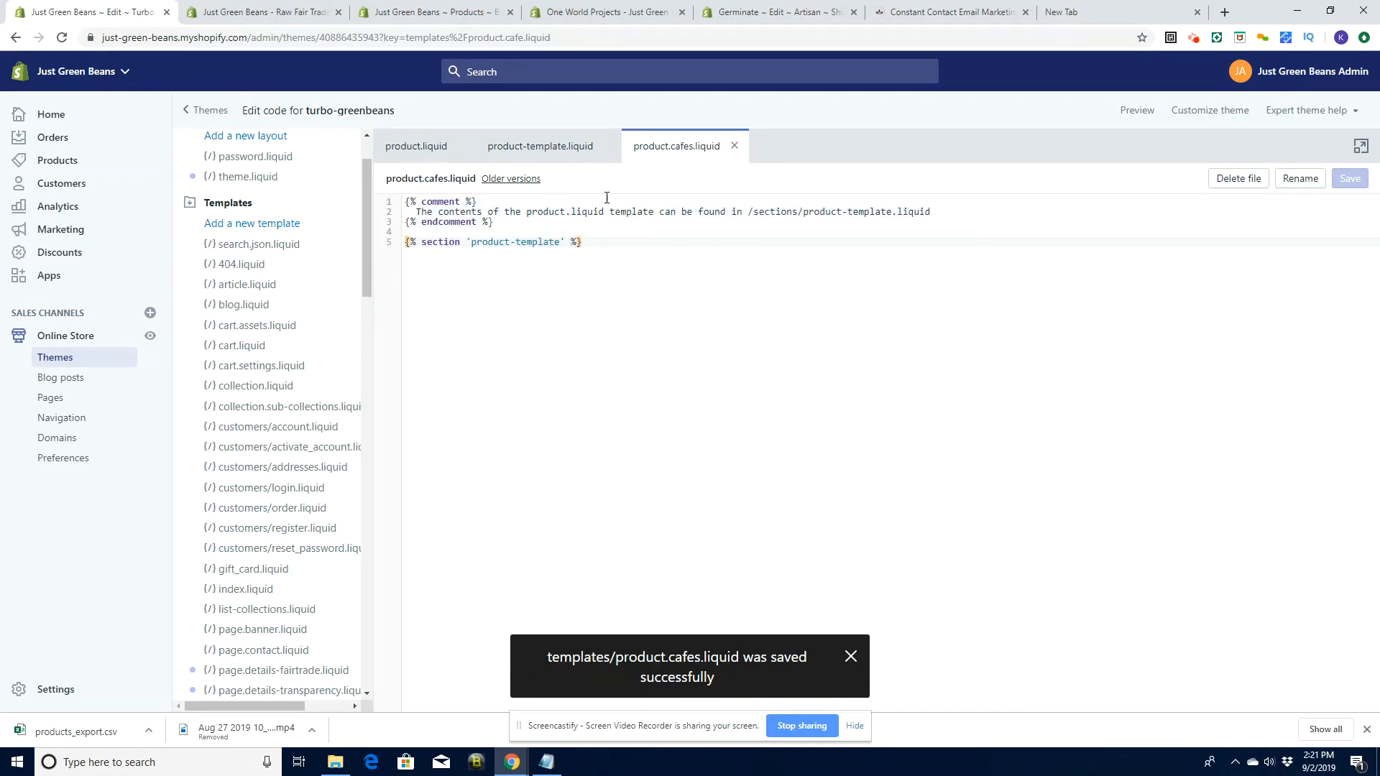
click(558, 242)
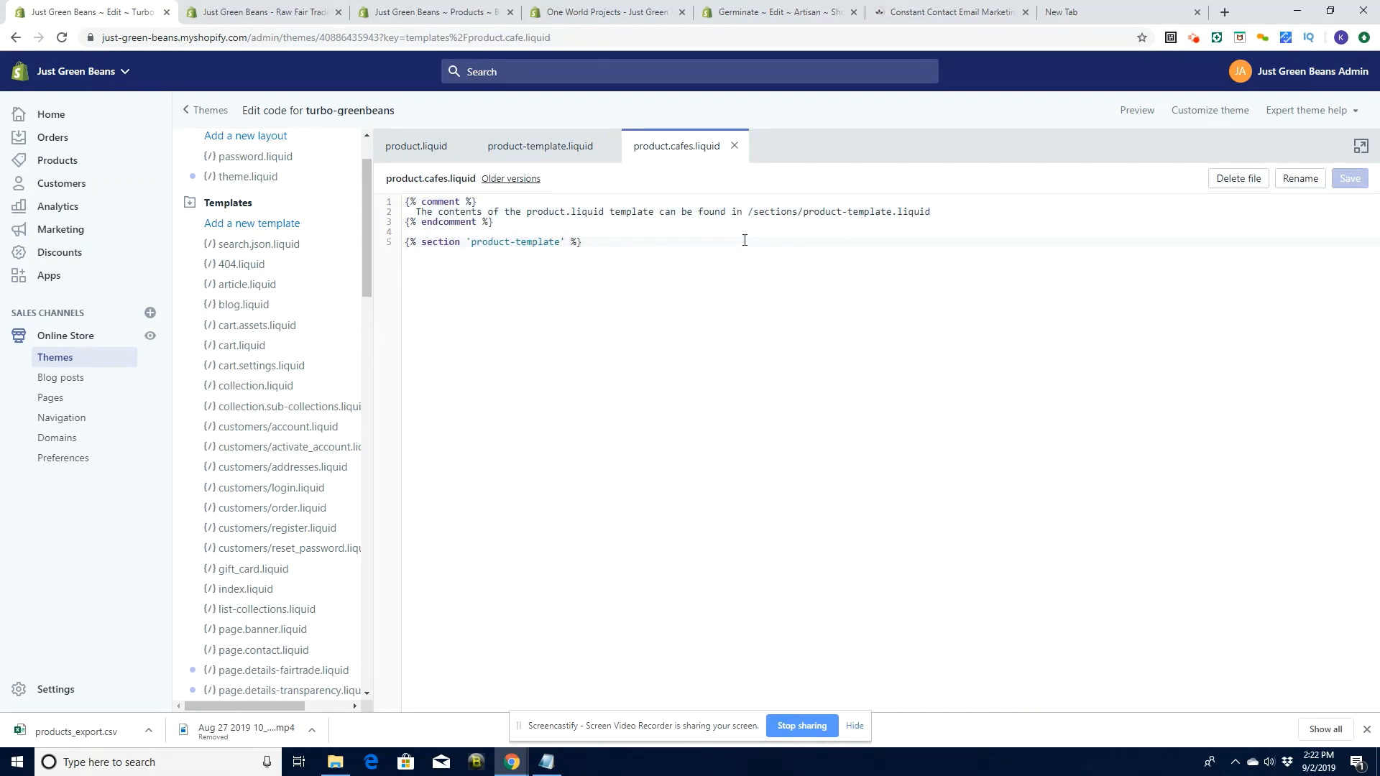
text(-c)
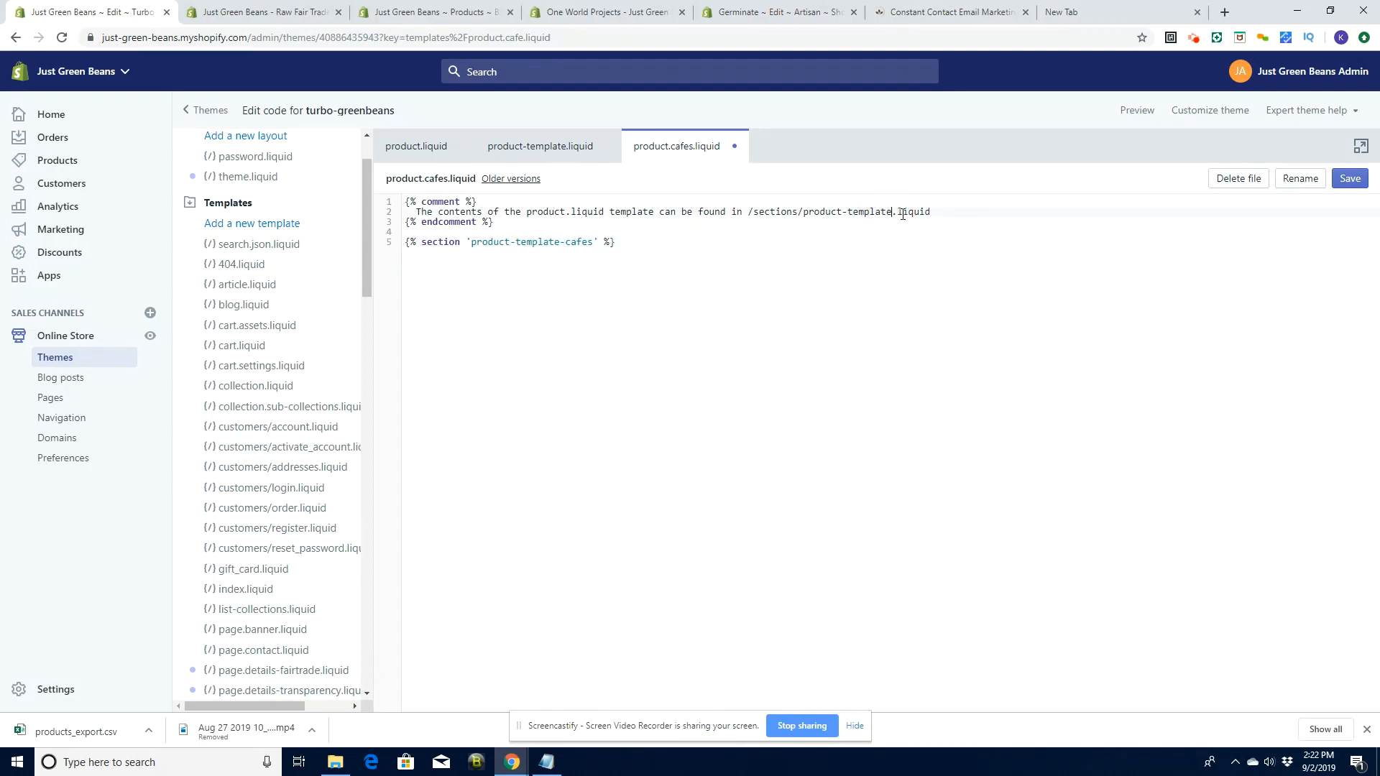
text(afes)
click(1350, 179)
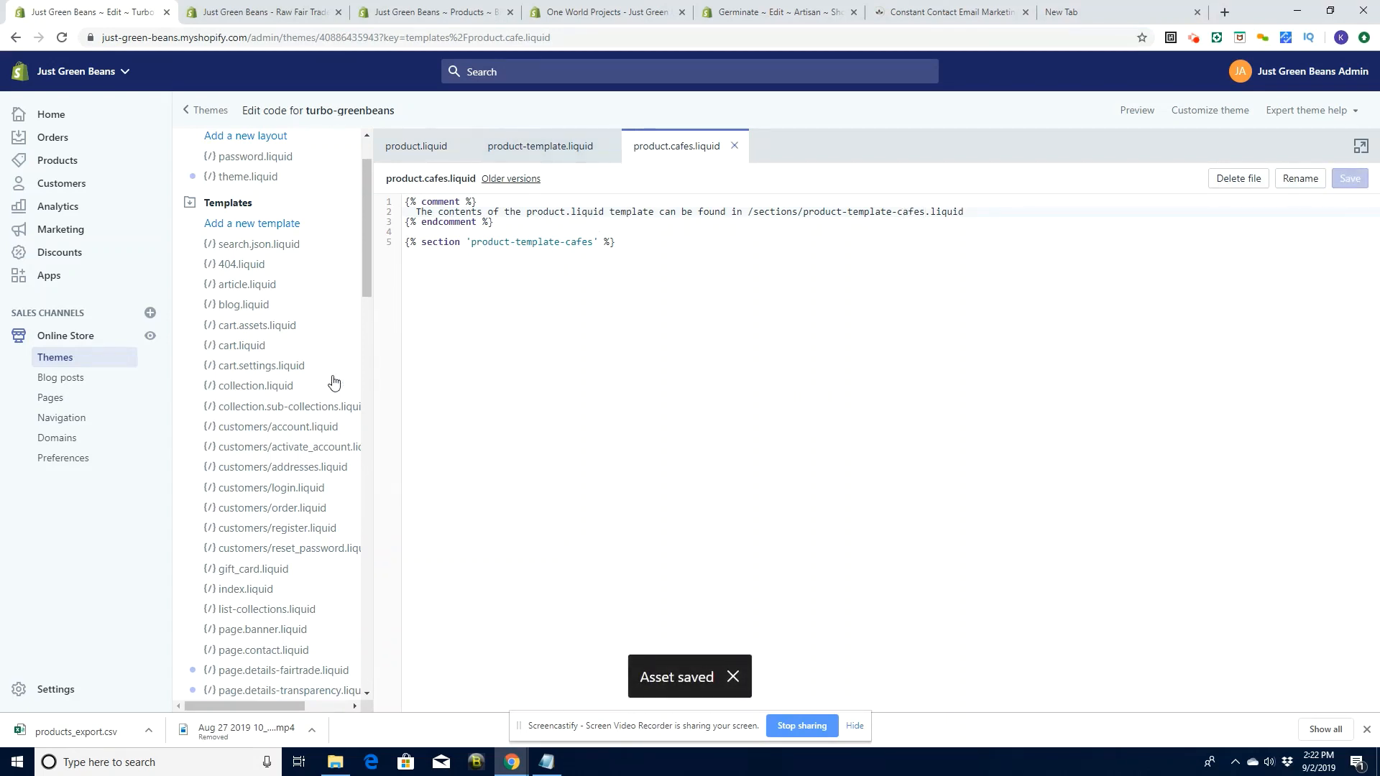
Return to the product-template.liquid section file and copy its entire code
drag(369, 249, 352, 574)
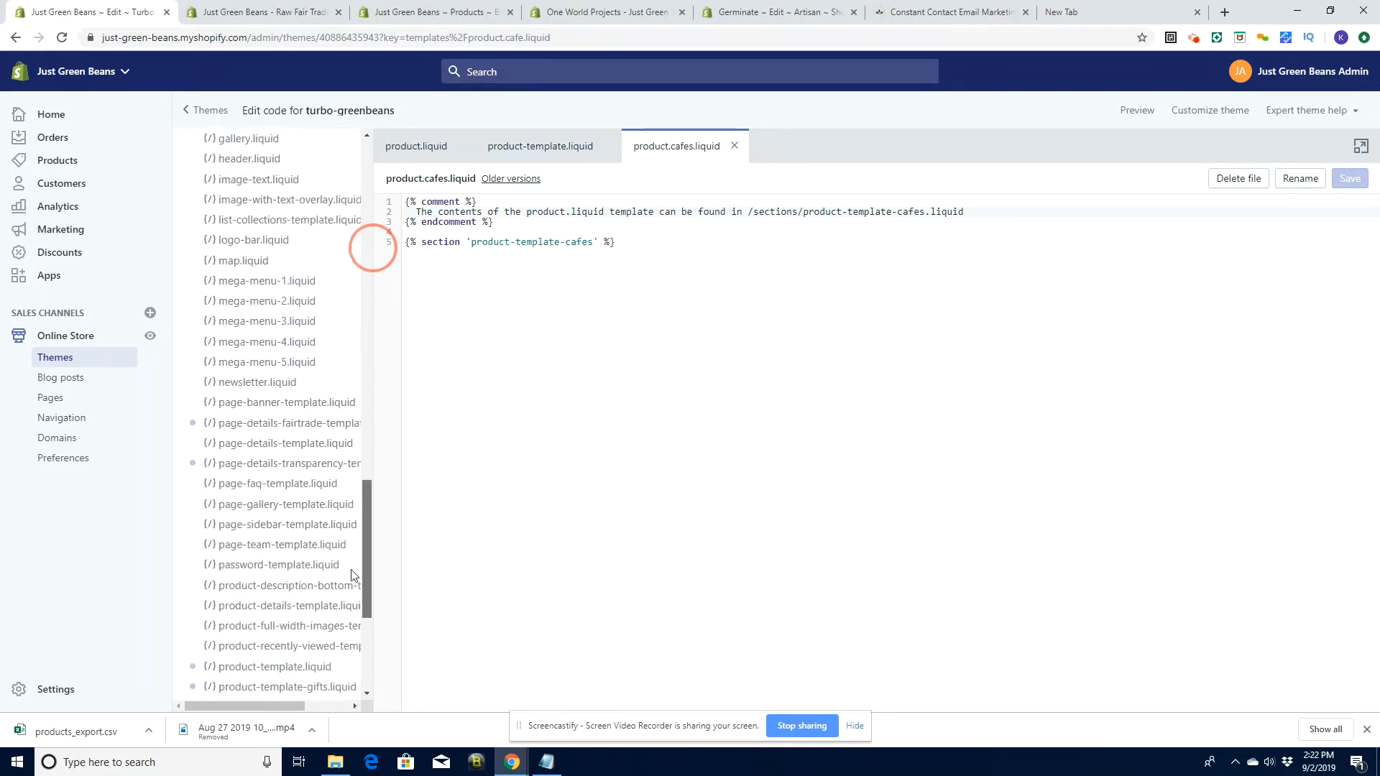
scroll(338, 572, down, 2)
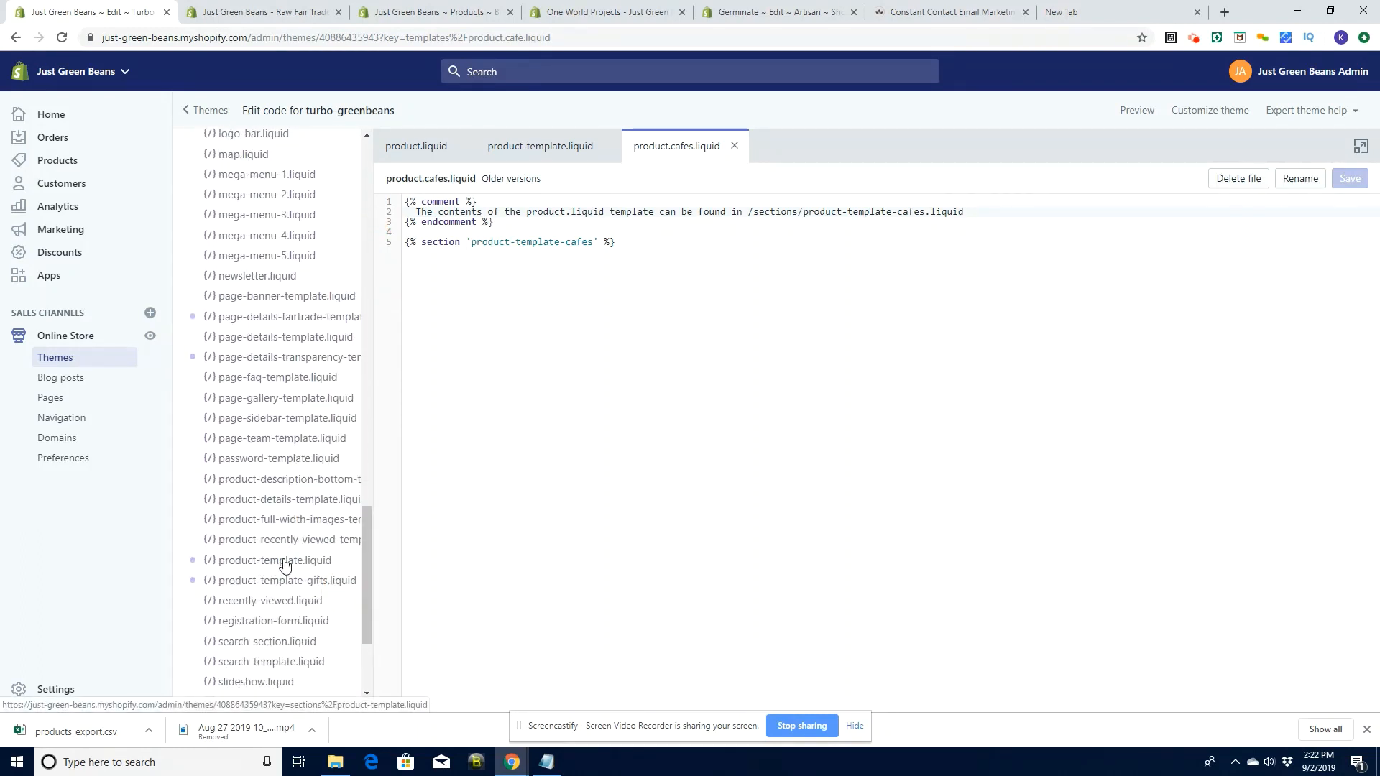
click(542, 144)
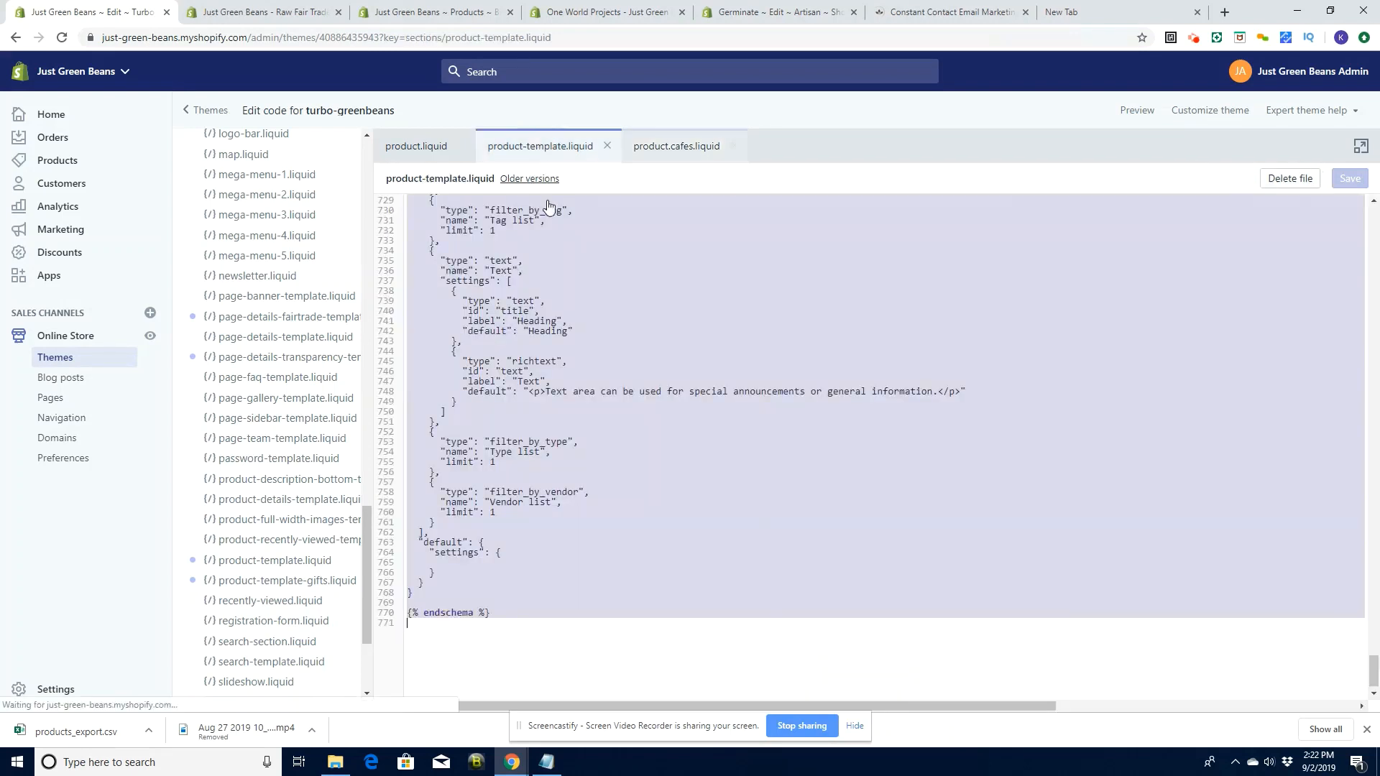
right_click(508, 451)
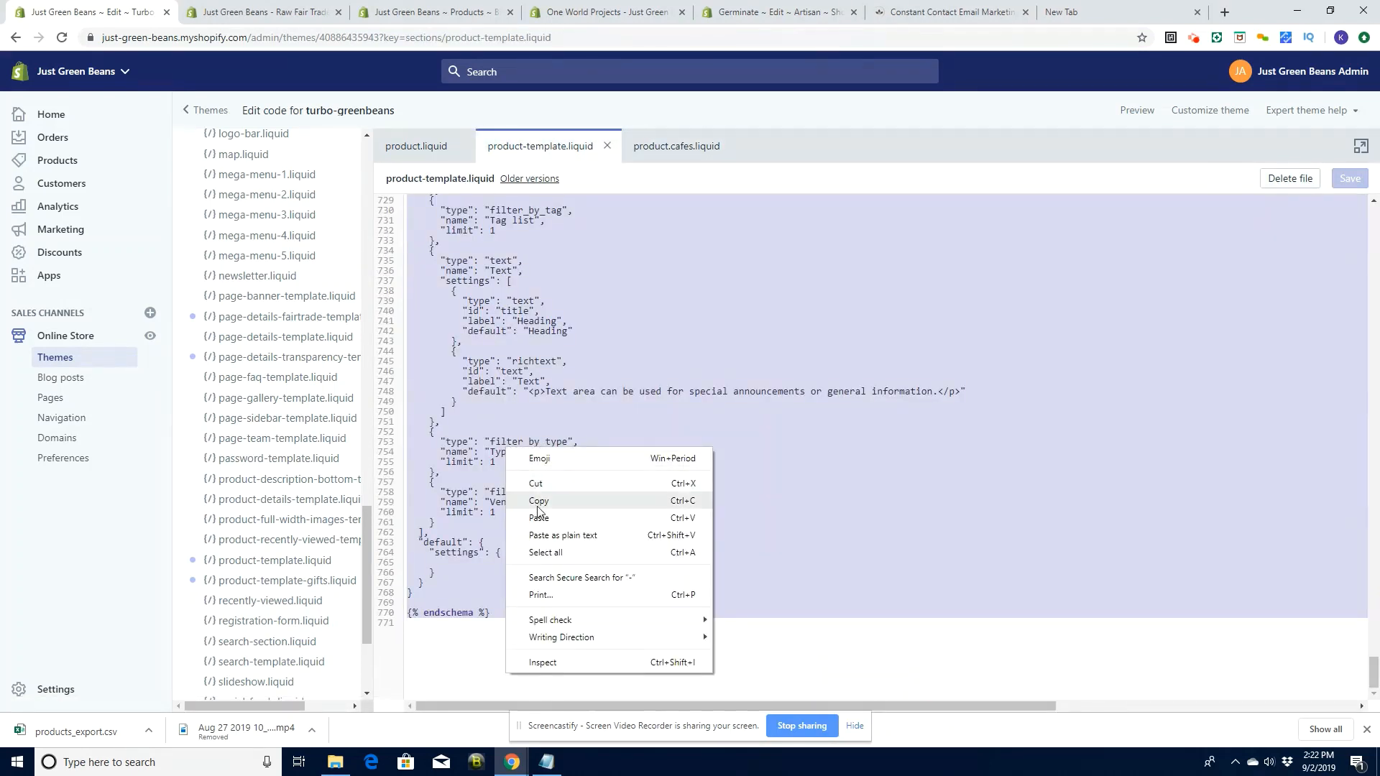
click(543, 502)
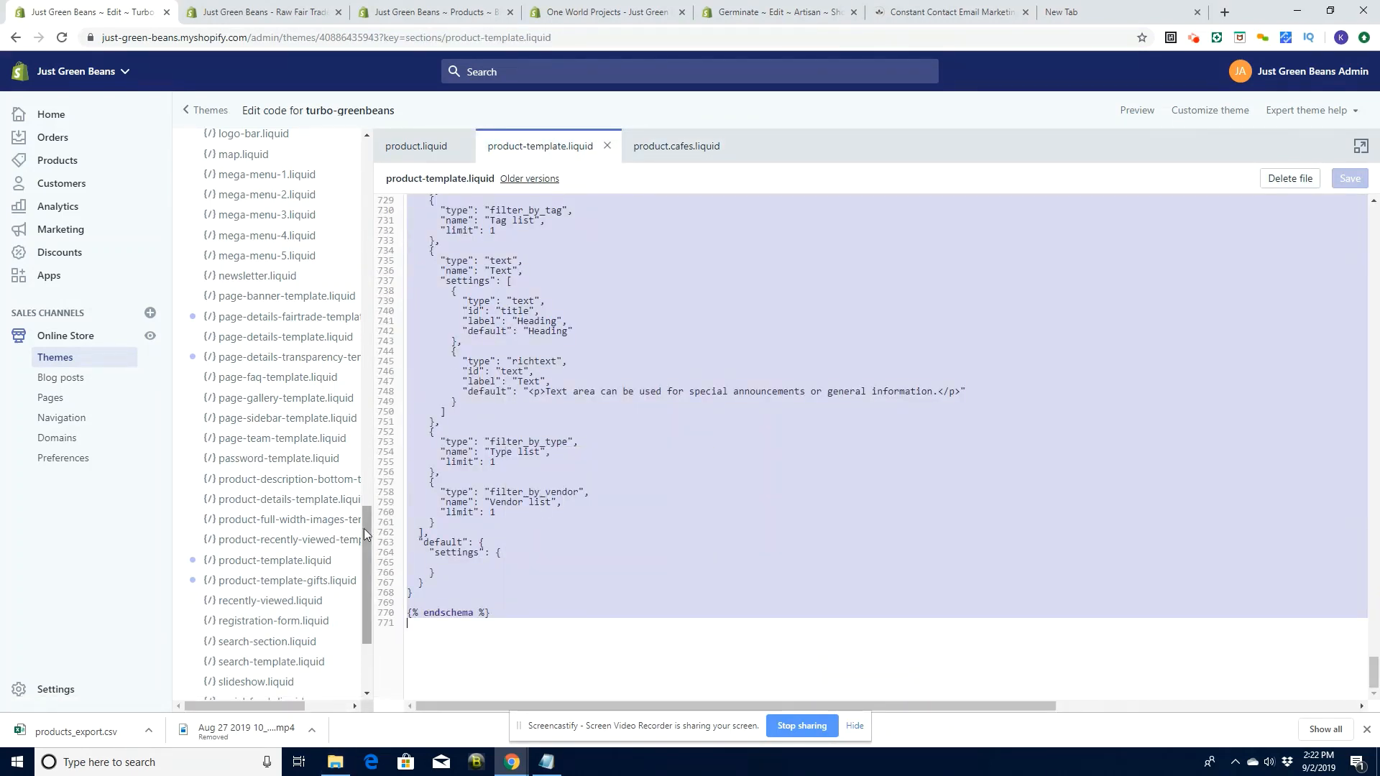
Create a new theme section called product-template-cafes
drag(364, 530, 381, 377)
click(263, 332)
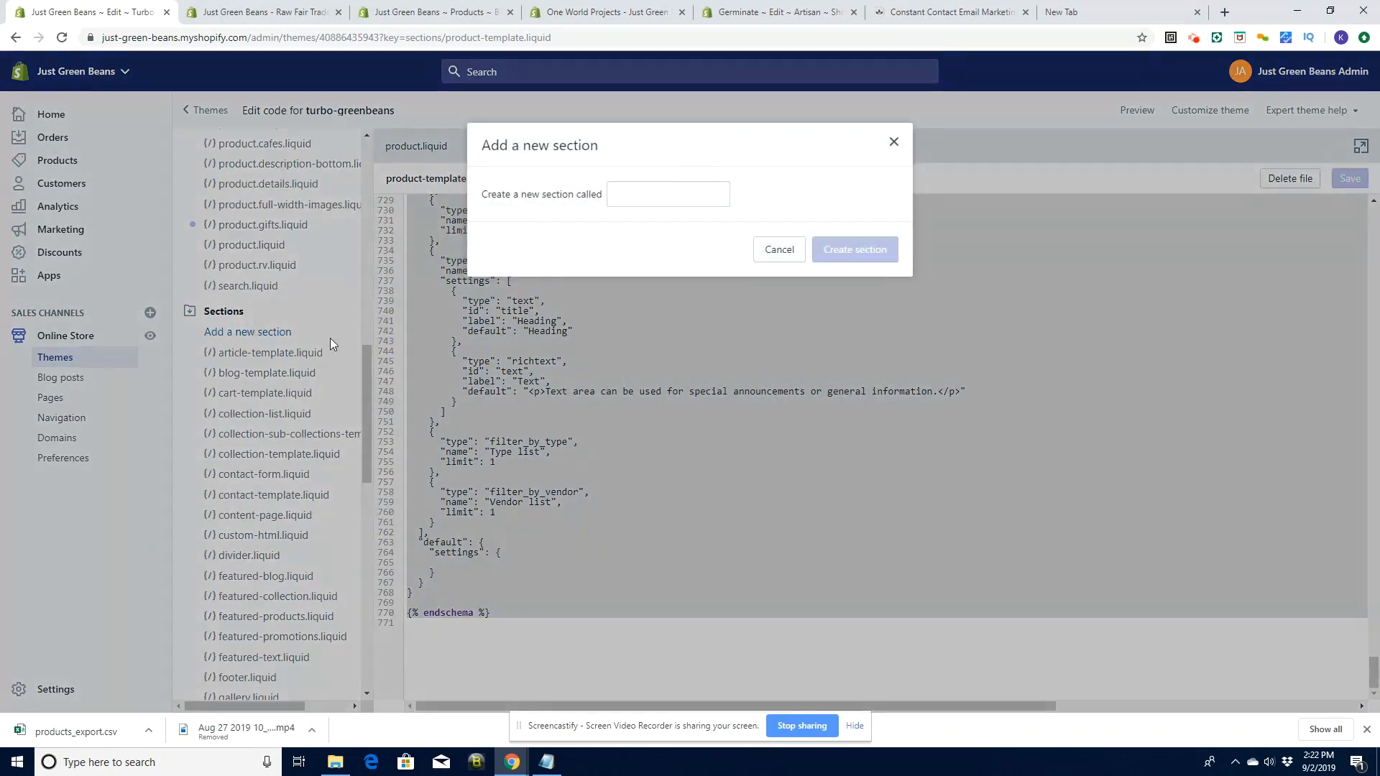
click(615, 194)
text(product-template-cafes)
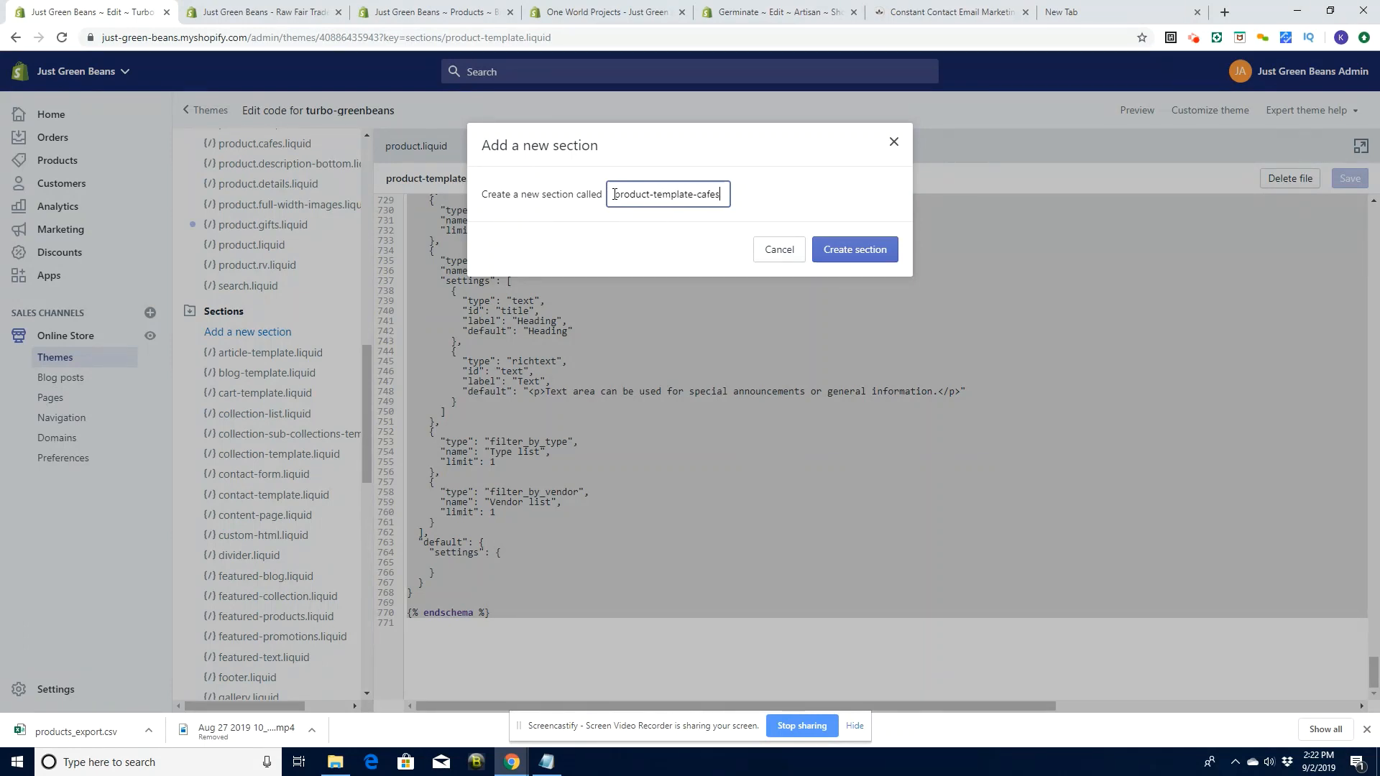
click(860, 251)
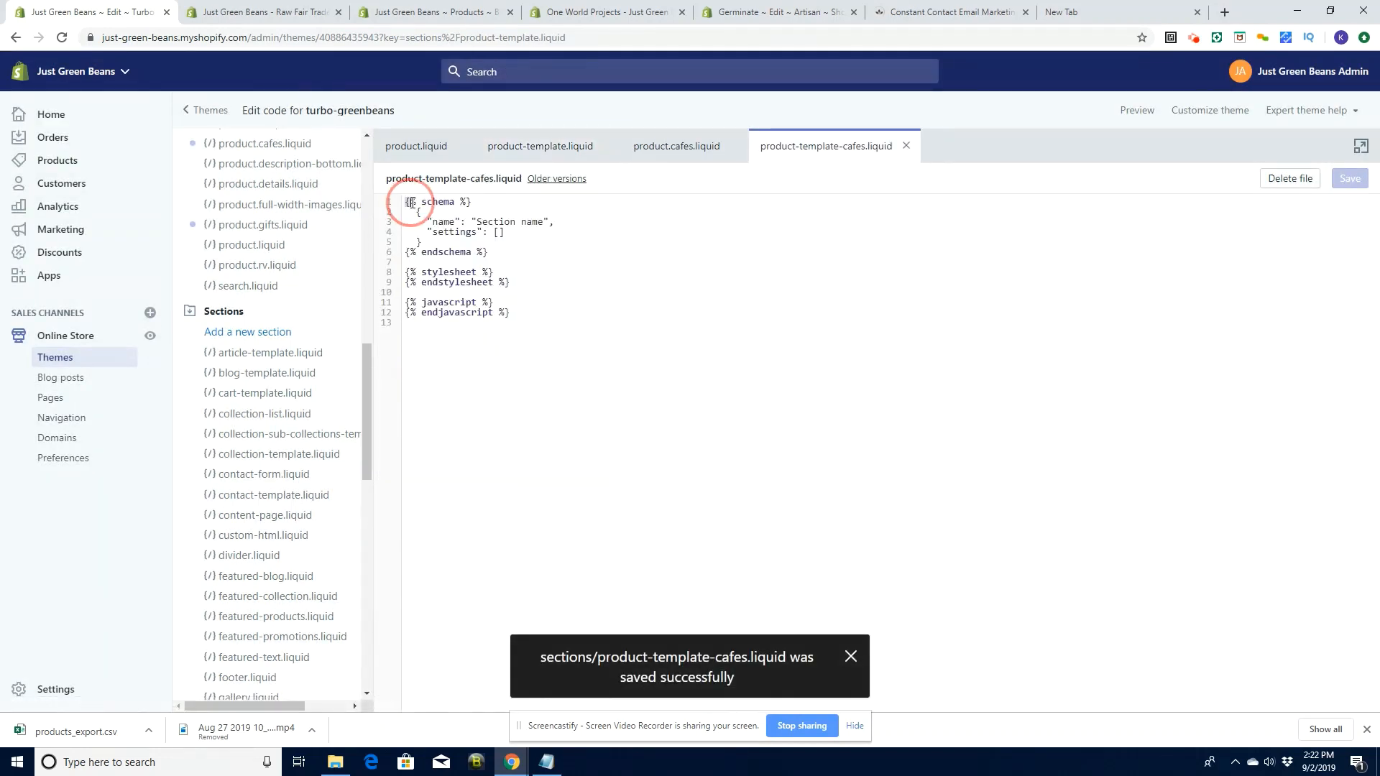
Replace all the default code in product-template-cafes.liquid with the copied product-template code and save the file
drag(407, 202, 521, 314)
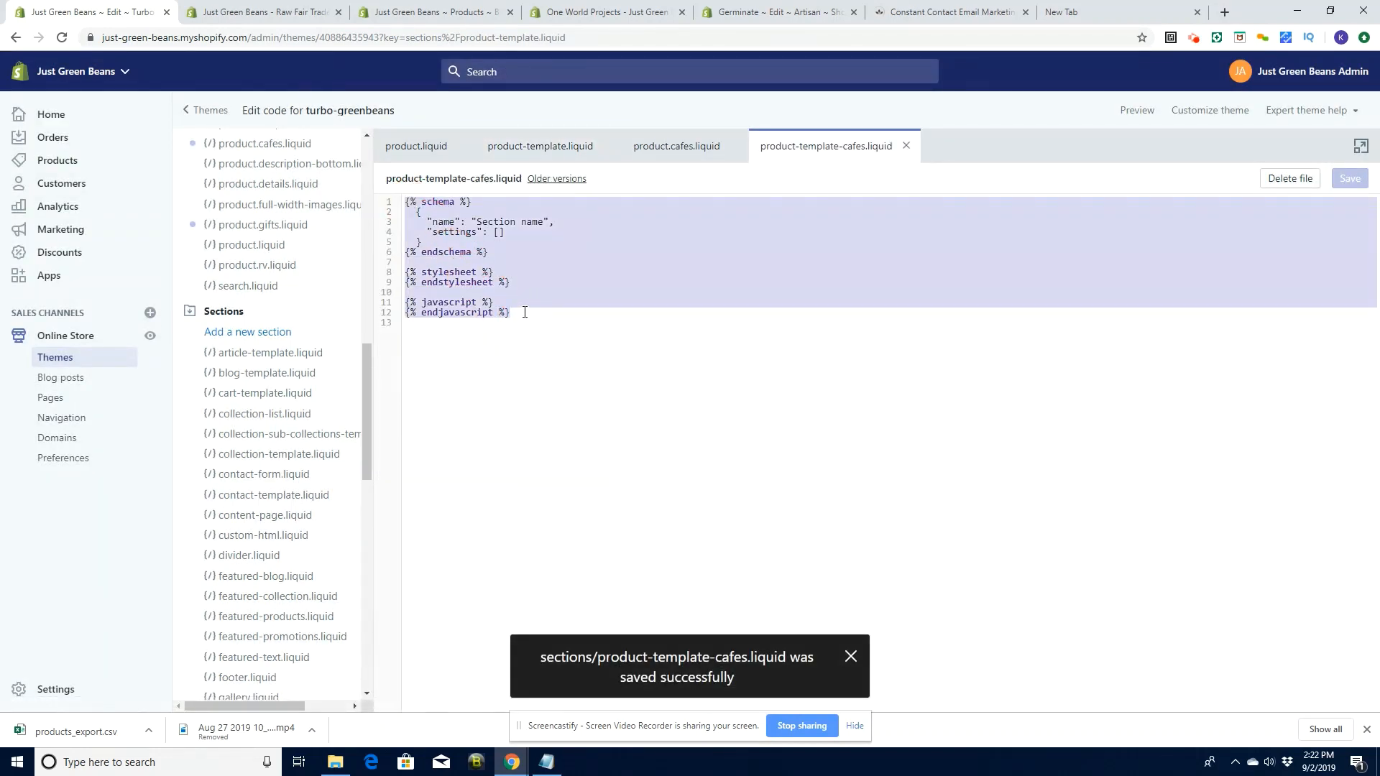
key(ctrl+v)
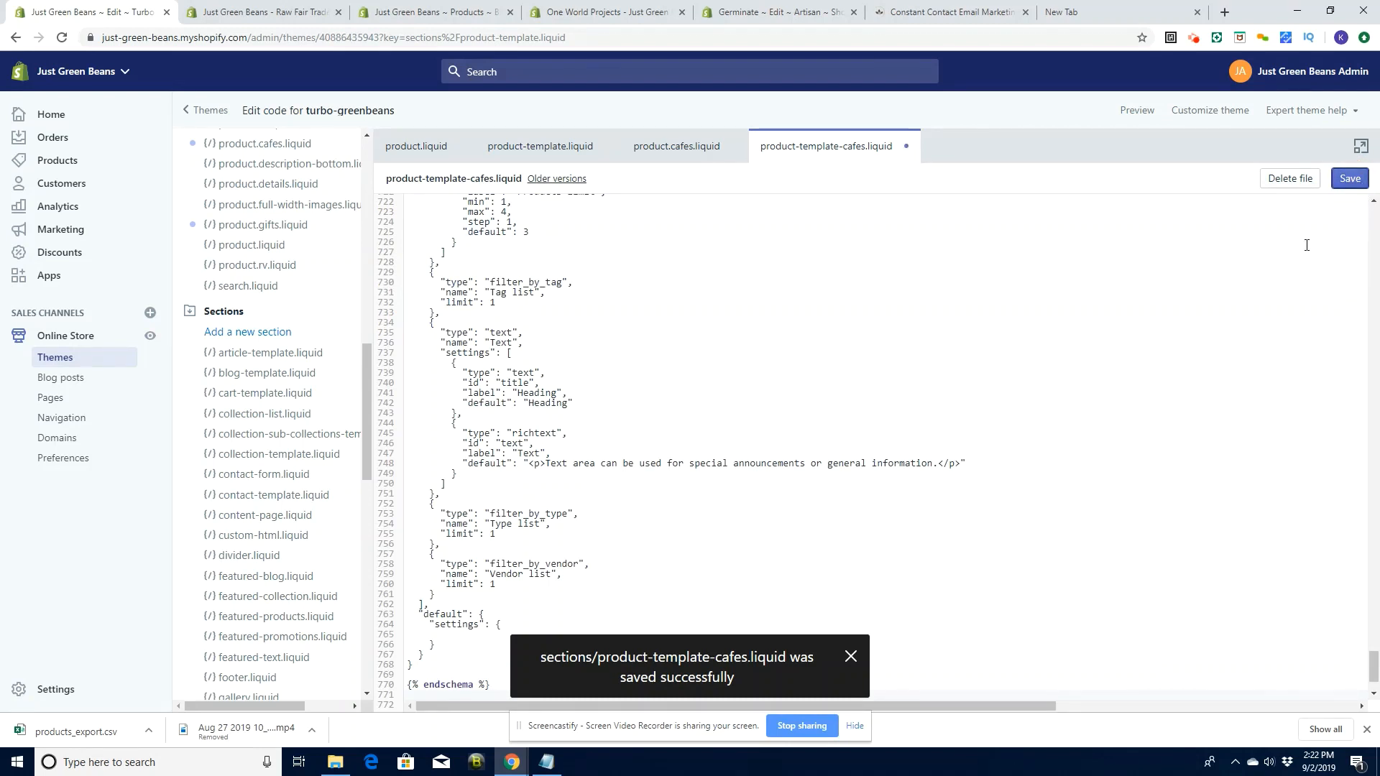
key(ctrl+s)
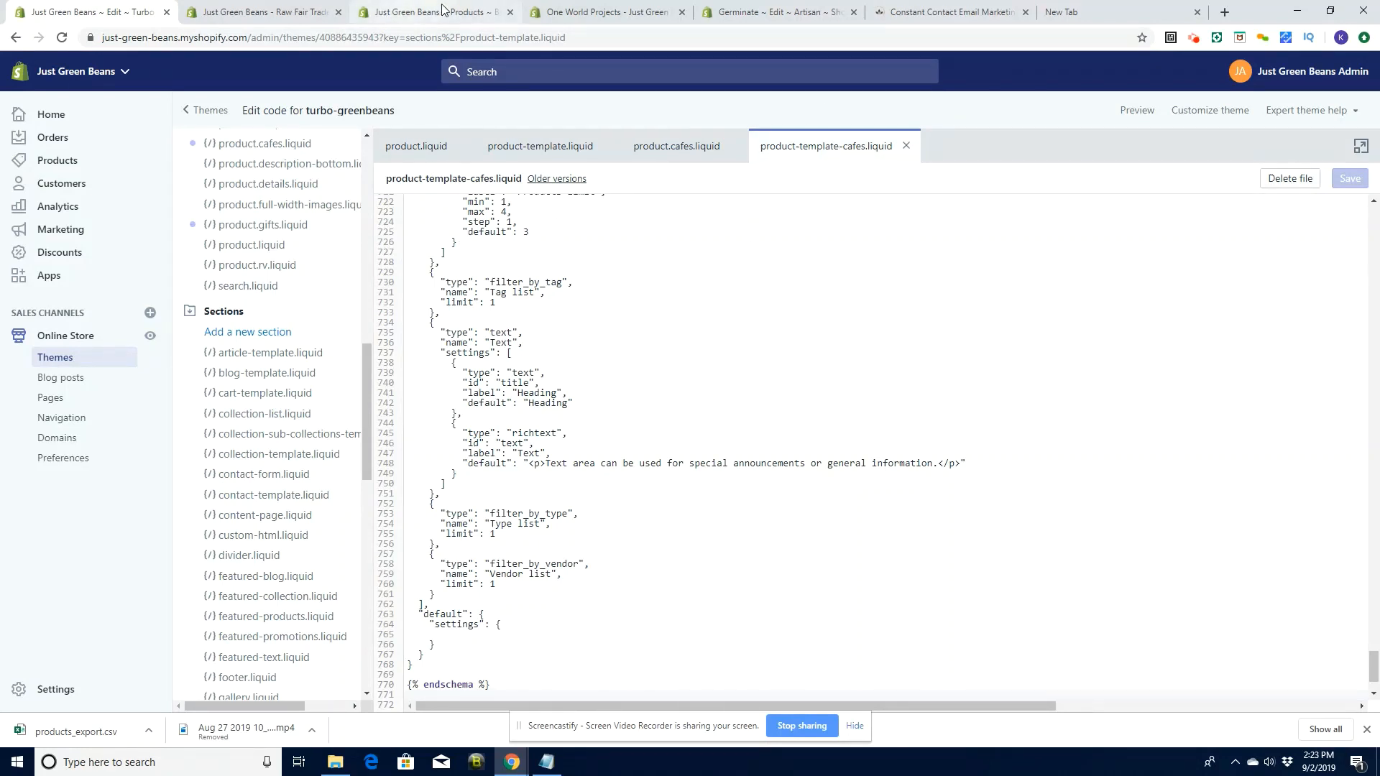
Reopen the Big Dipper Wax Works product from the product list, set its template suffix to product.cafes, and save
click(389, 12)
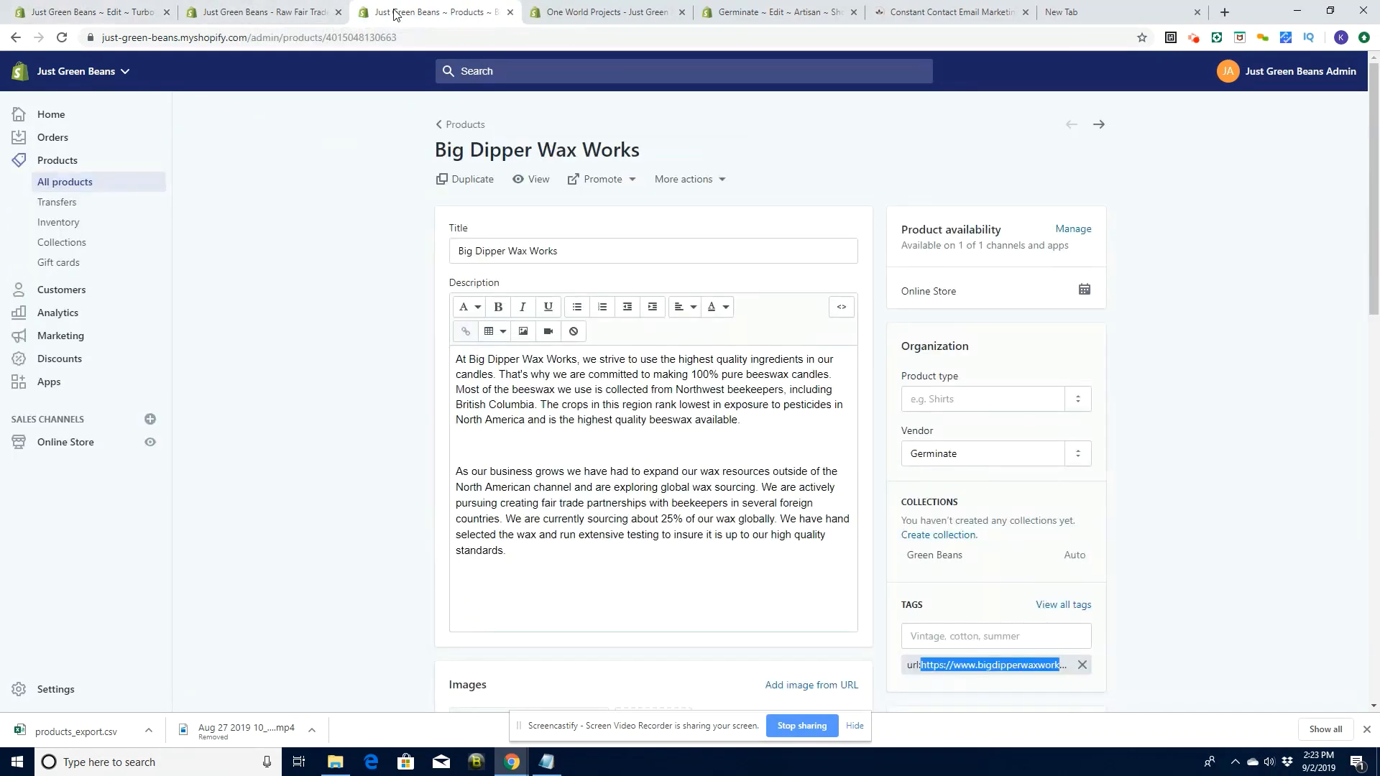
click(462, 125)
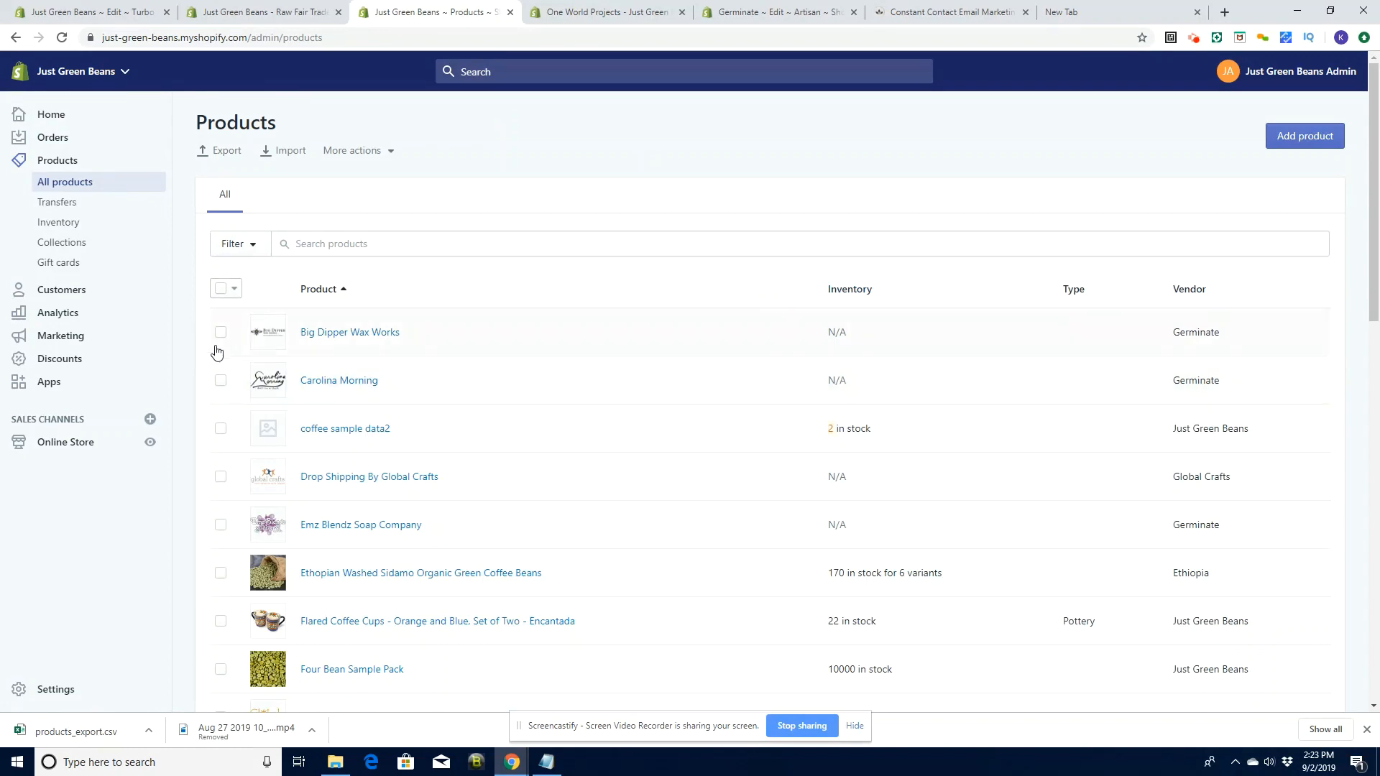
click(318, 332)
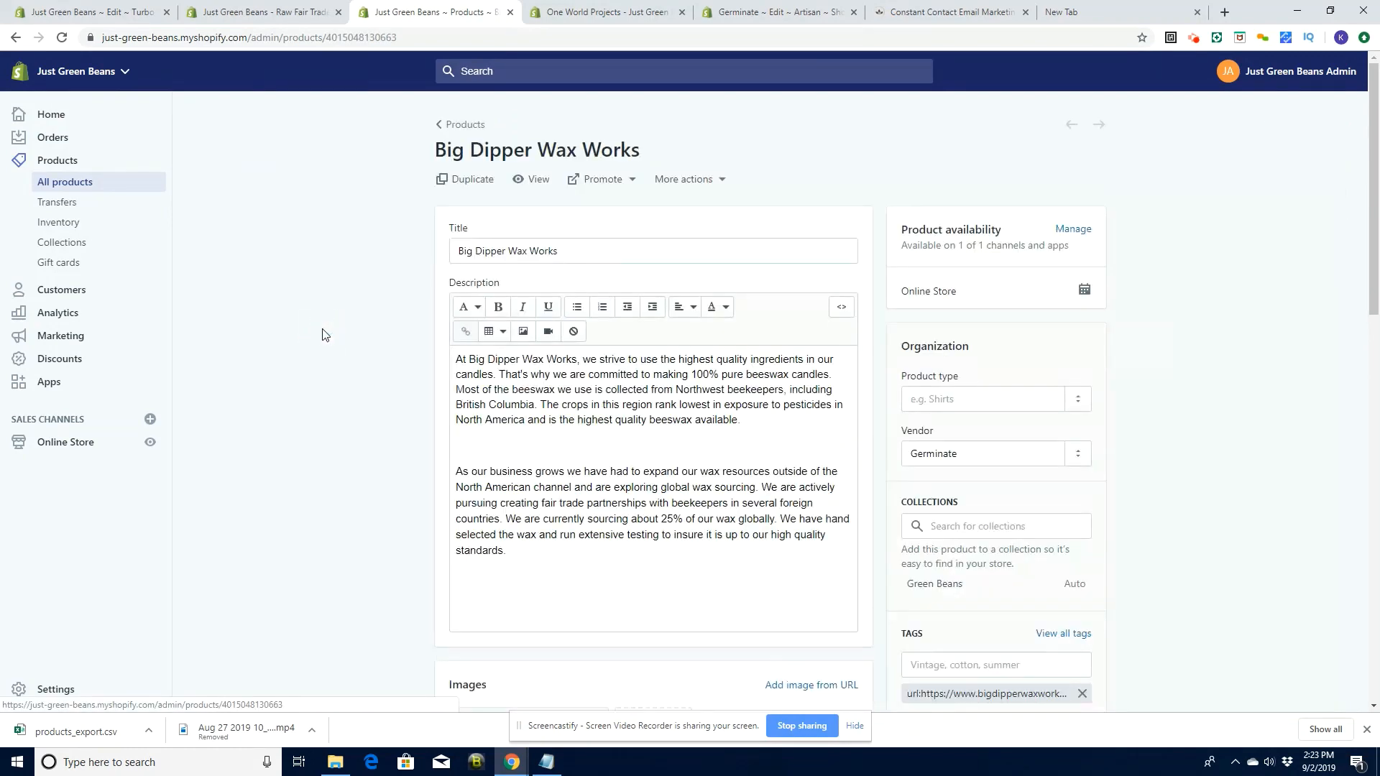
scroll(1207, 446, down, 4)
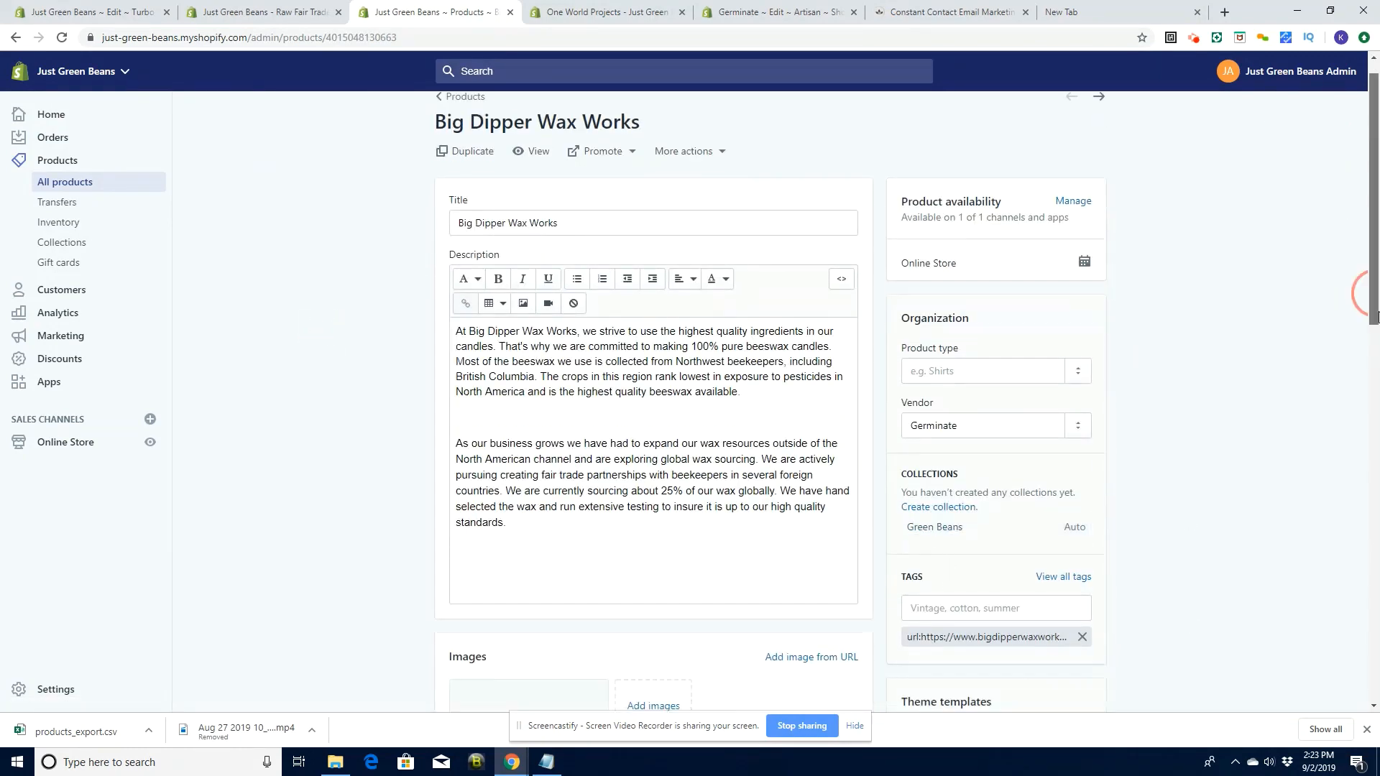
click(954, 484)
click(947, 515)
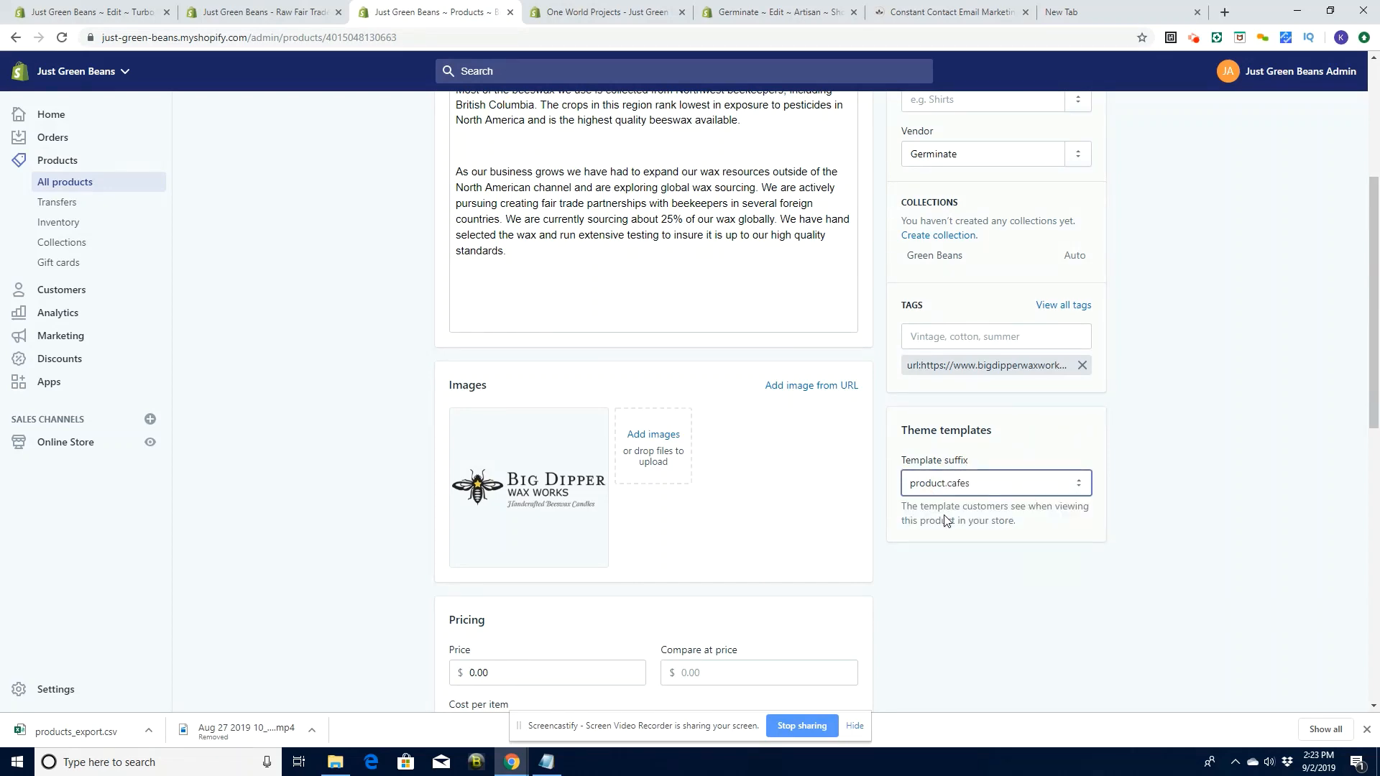
click(1086, 73)
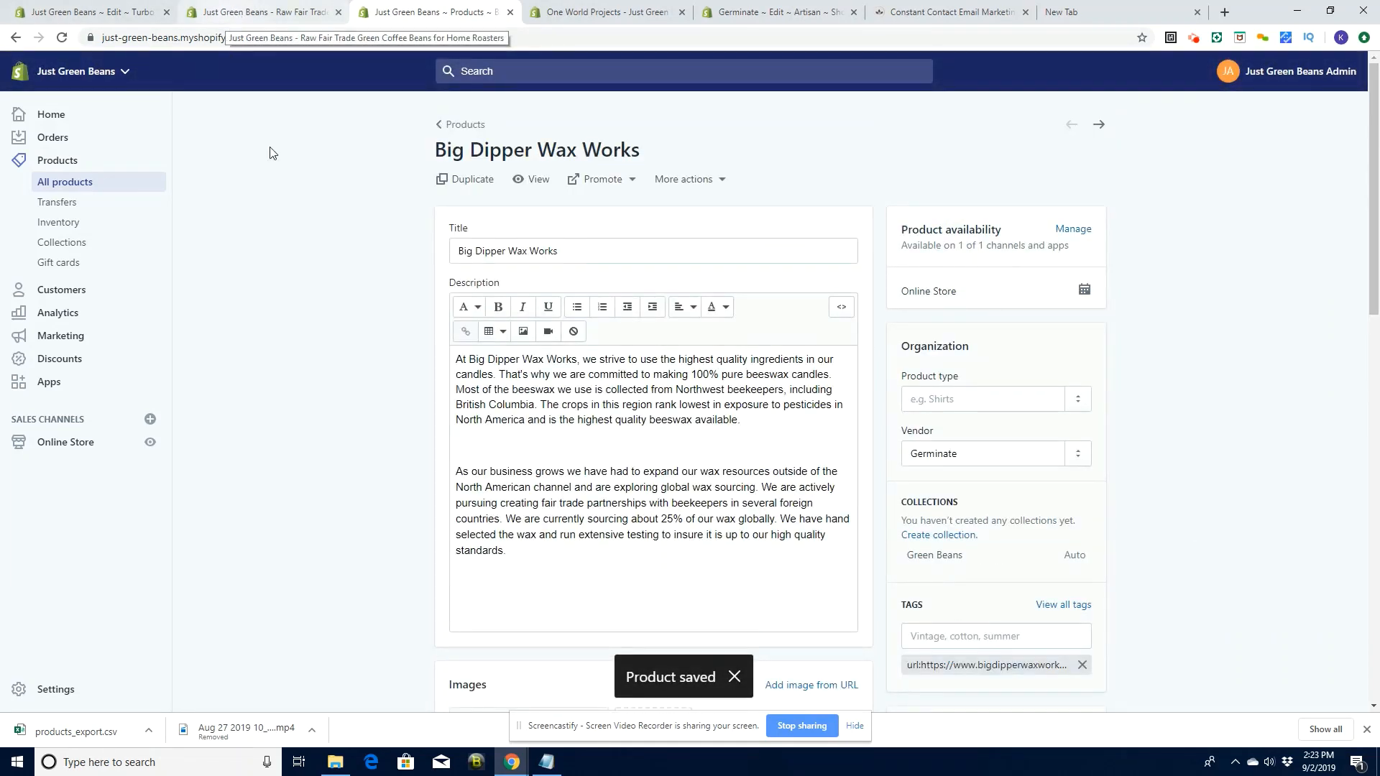
Open the Carolina Morning product, set its template suffix to product.cafes, and save it
click(468, 125)
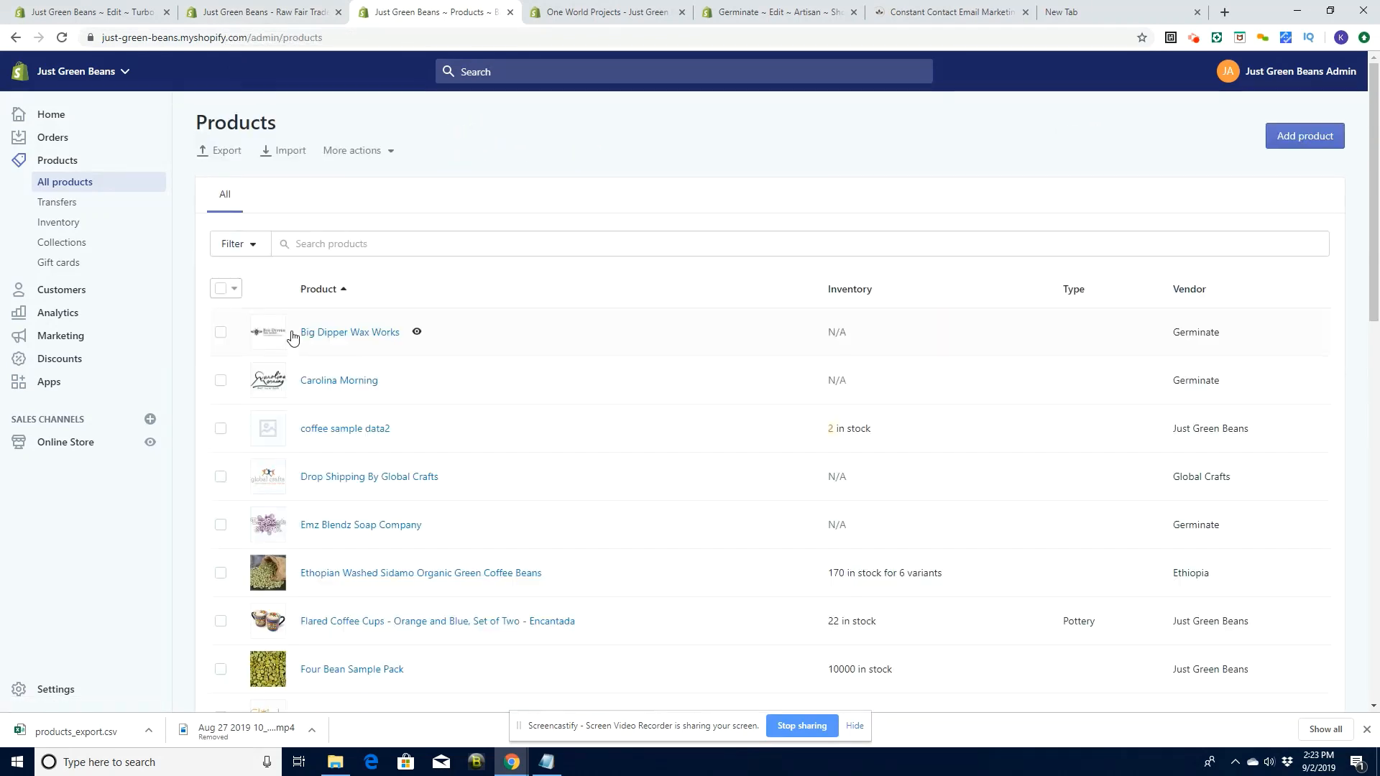
click(314, 381)
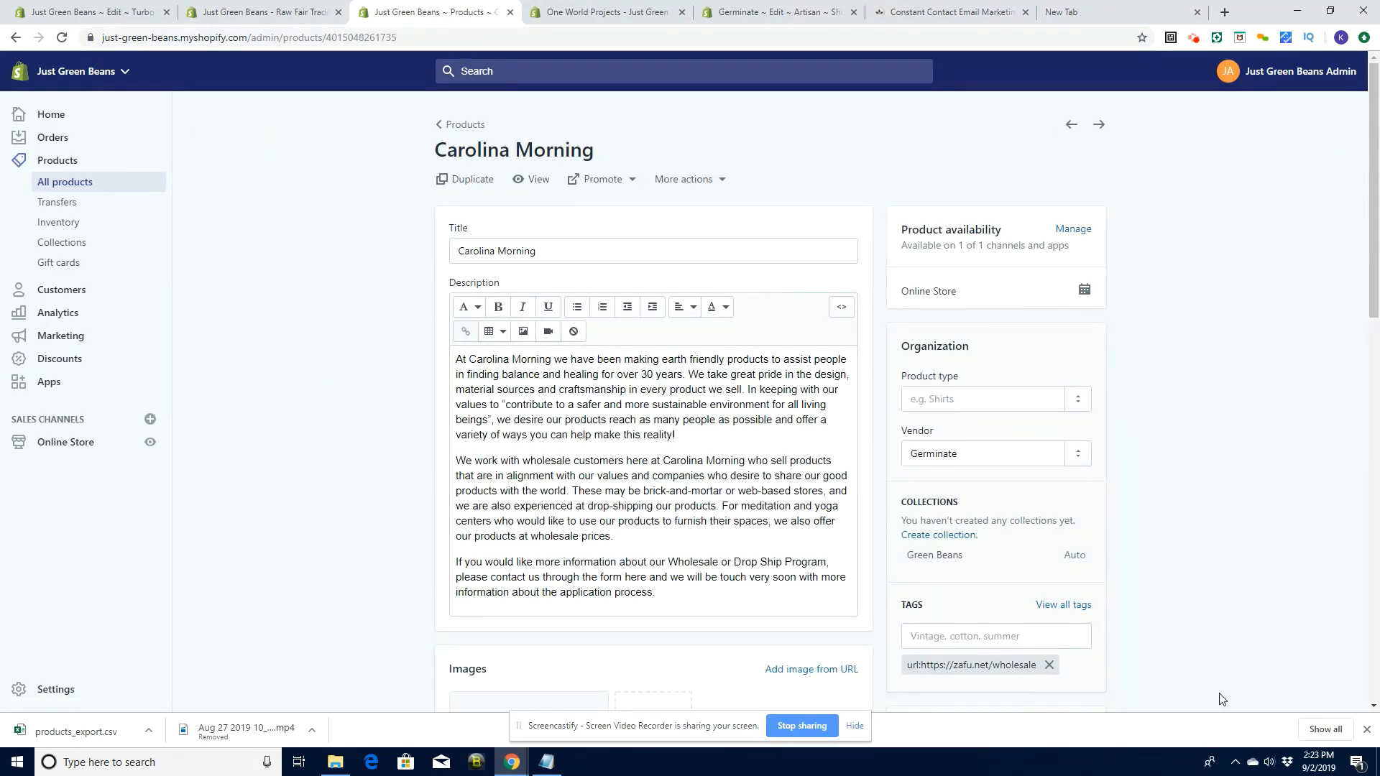
scroll(1368, 262, down, 5)
click(958, 454)
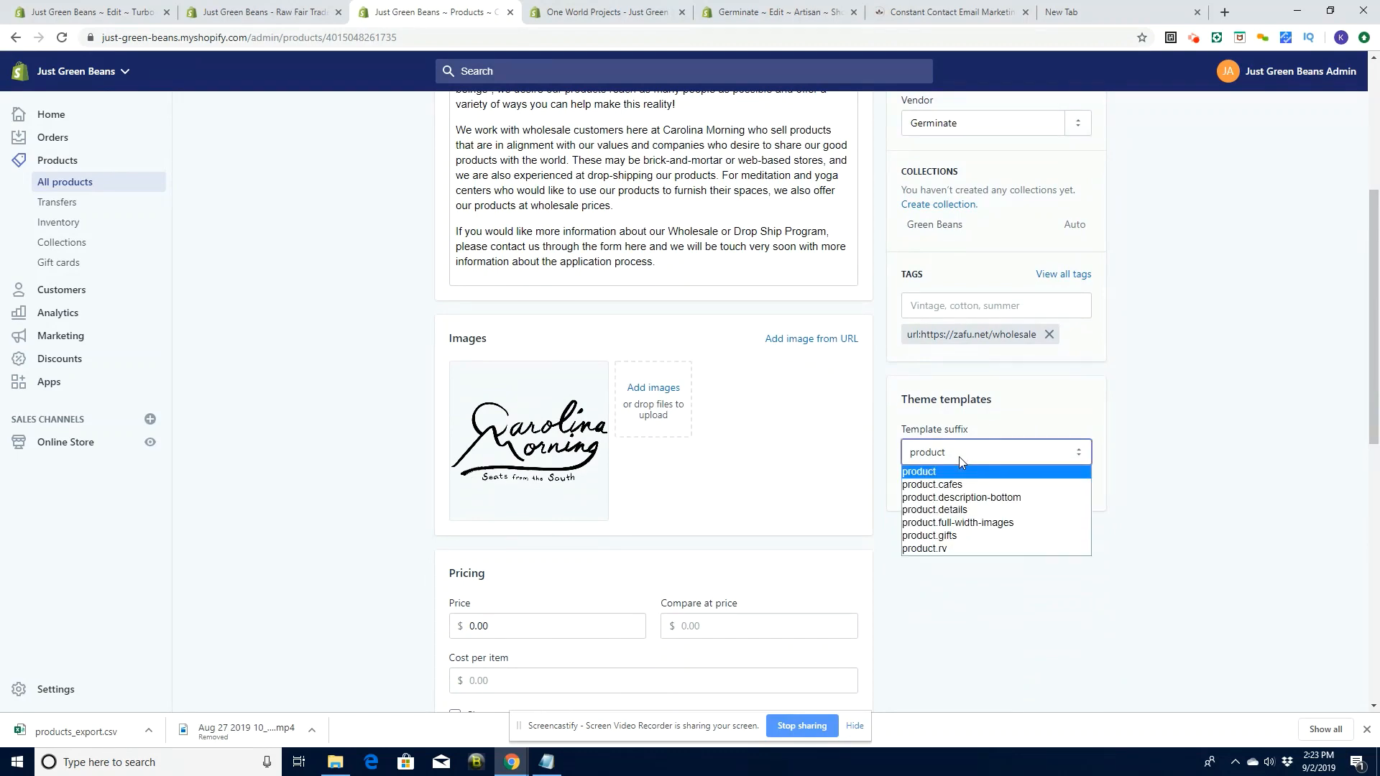
click(958, 486)
click(1089, 72)
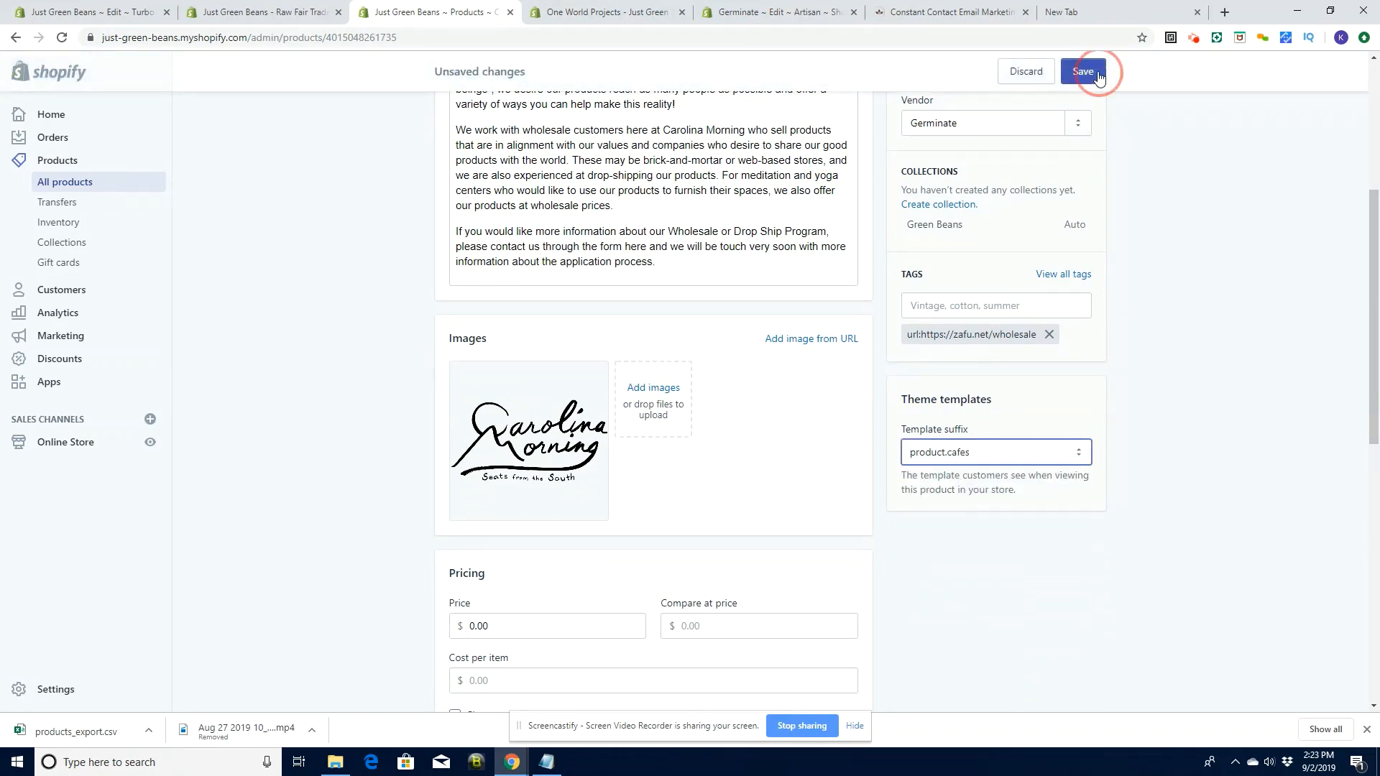
click(261, 13)
click(429, 14)
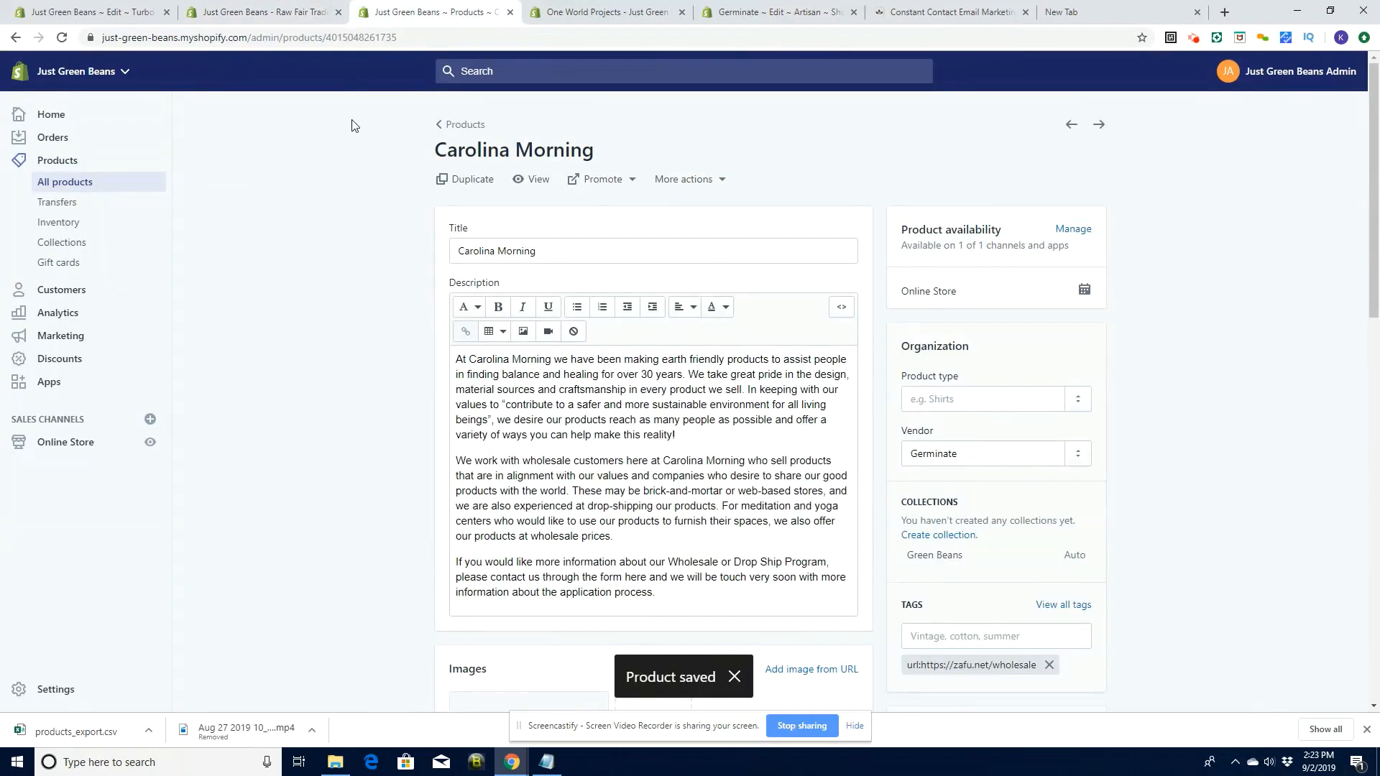
Open the Drop Shipping By Global Crafts product, set its template suffix to product.cafes, and save it
click(464, 120)
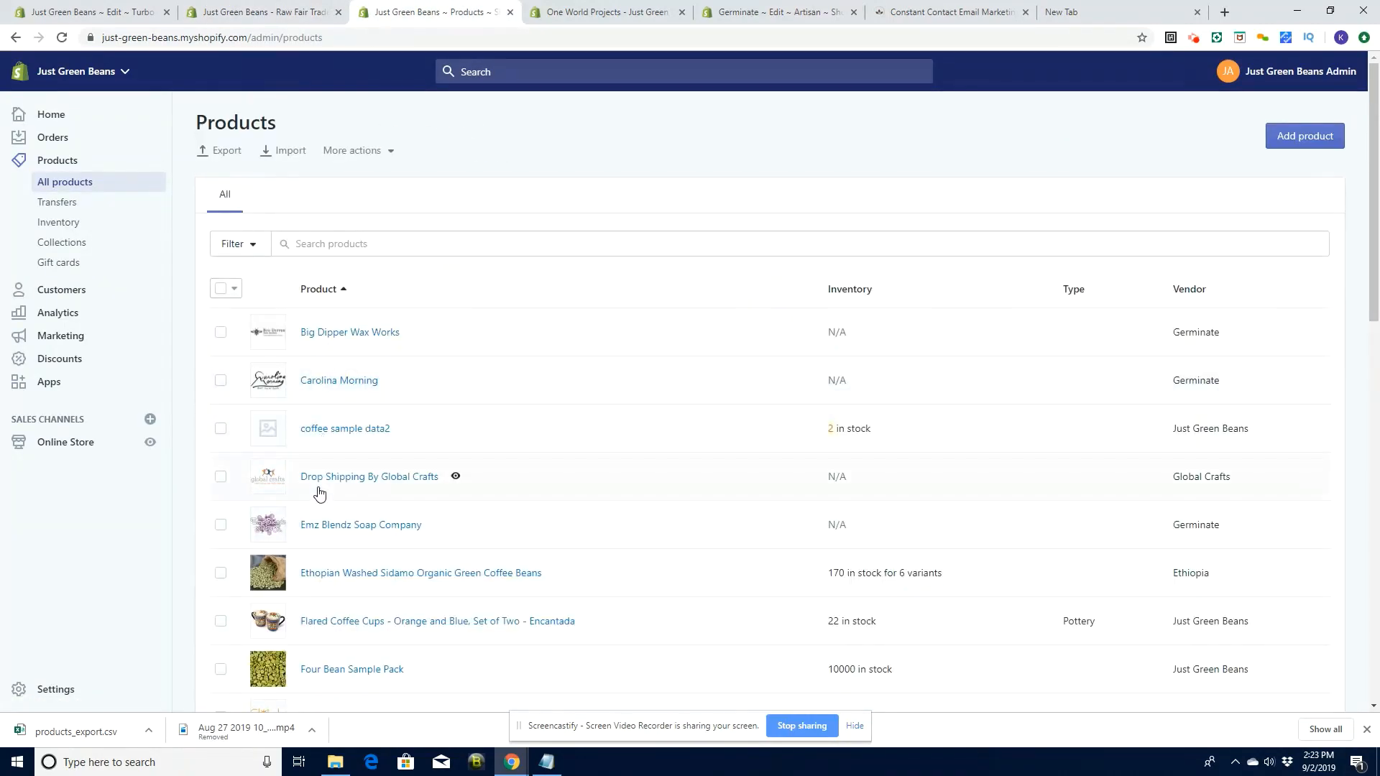
click(317, 483)
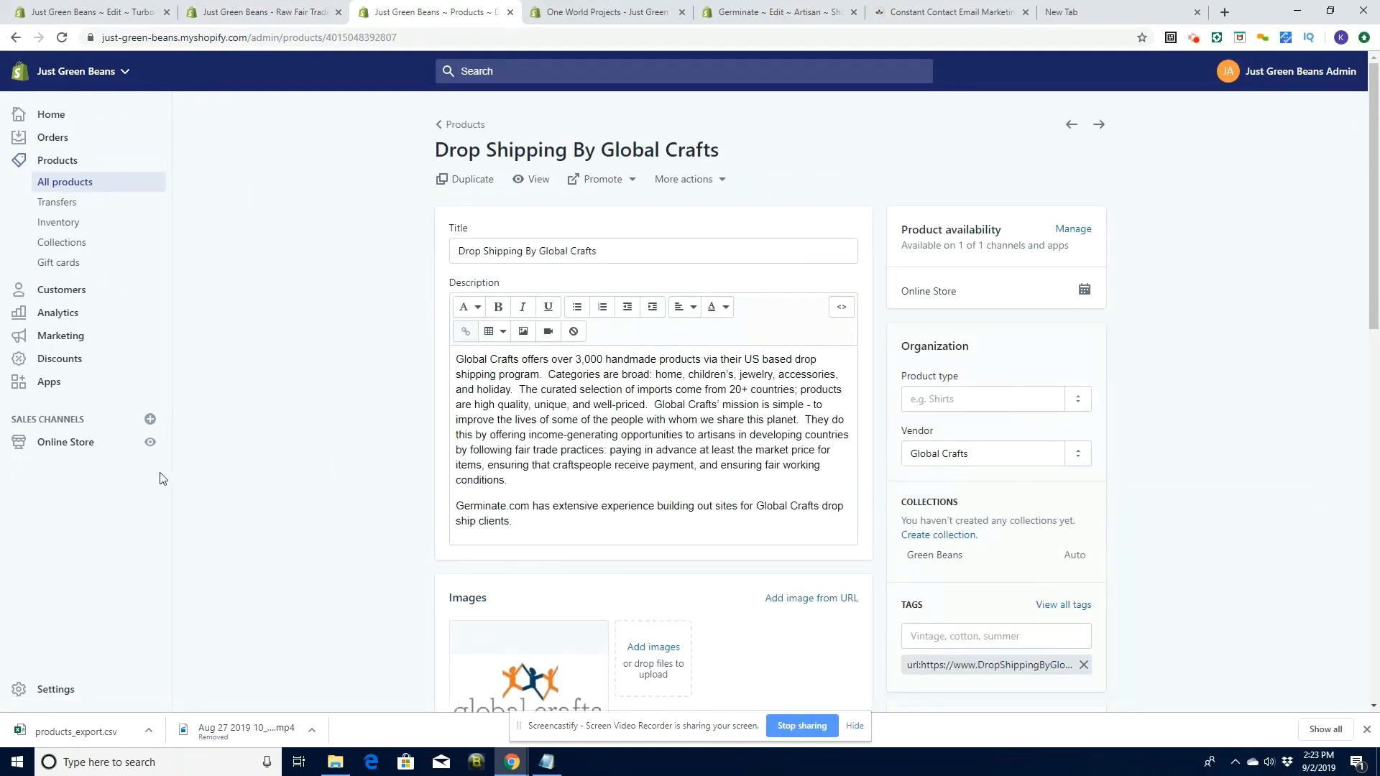
scroll(1375, 469, down, 4)
click(993, 477)
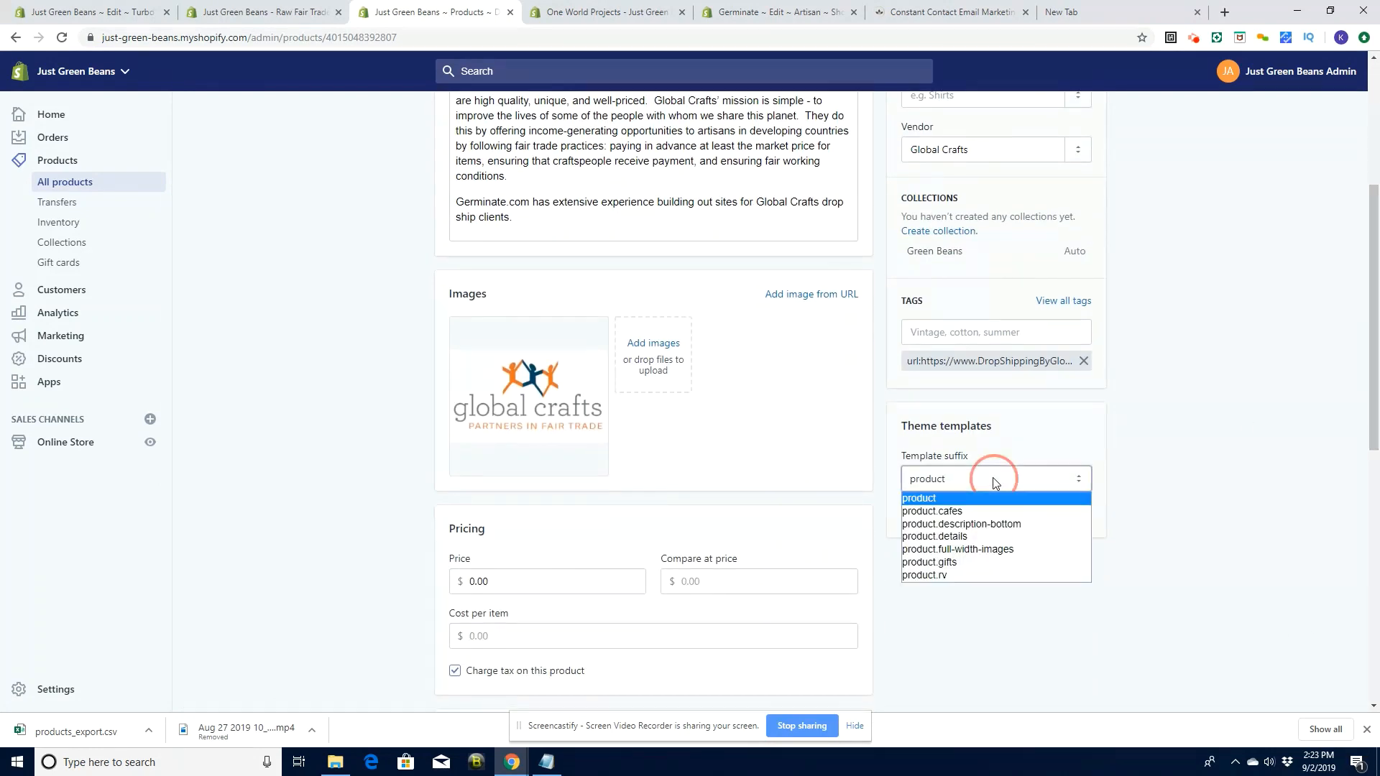
click(966, 512)
scroll(1365, 373, up, 4)
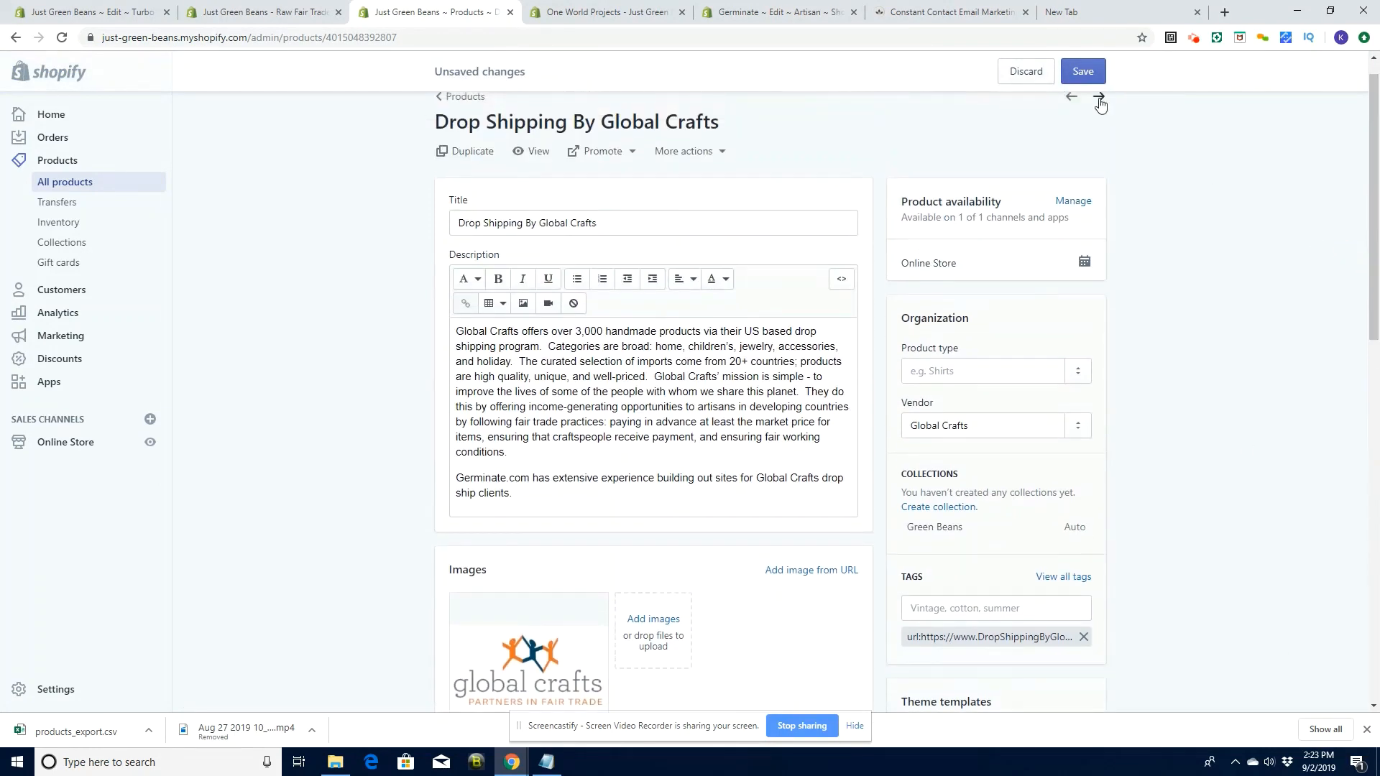
click(1067, 75)
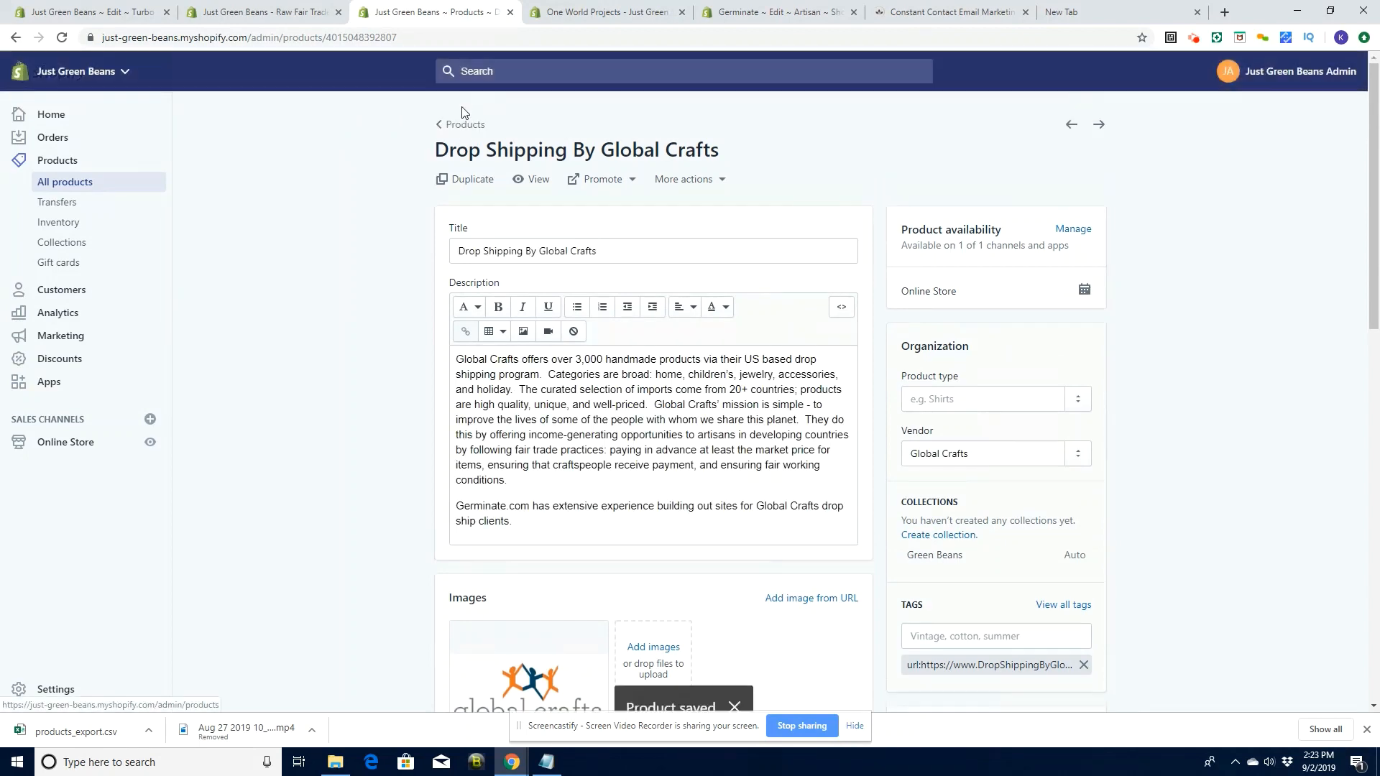
Open the Emz Blendz Soap Company product, set its template suffix to product.cafes, and save it
click(459, 123)
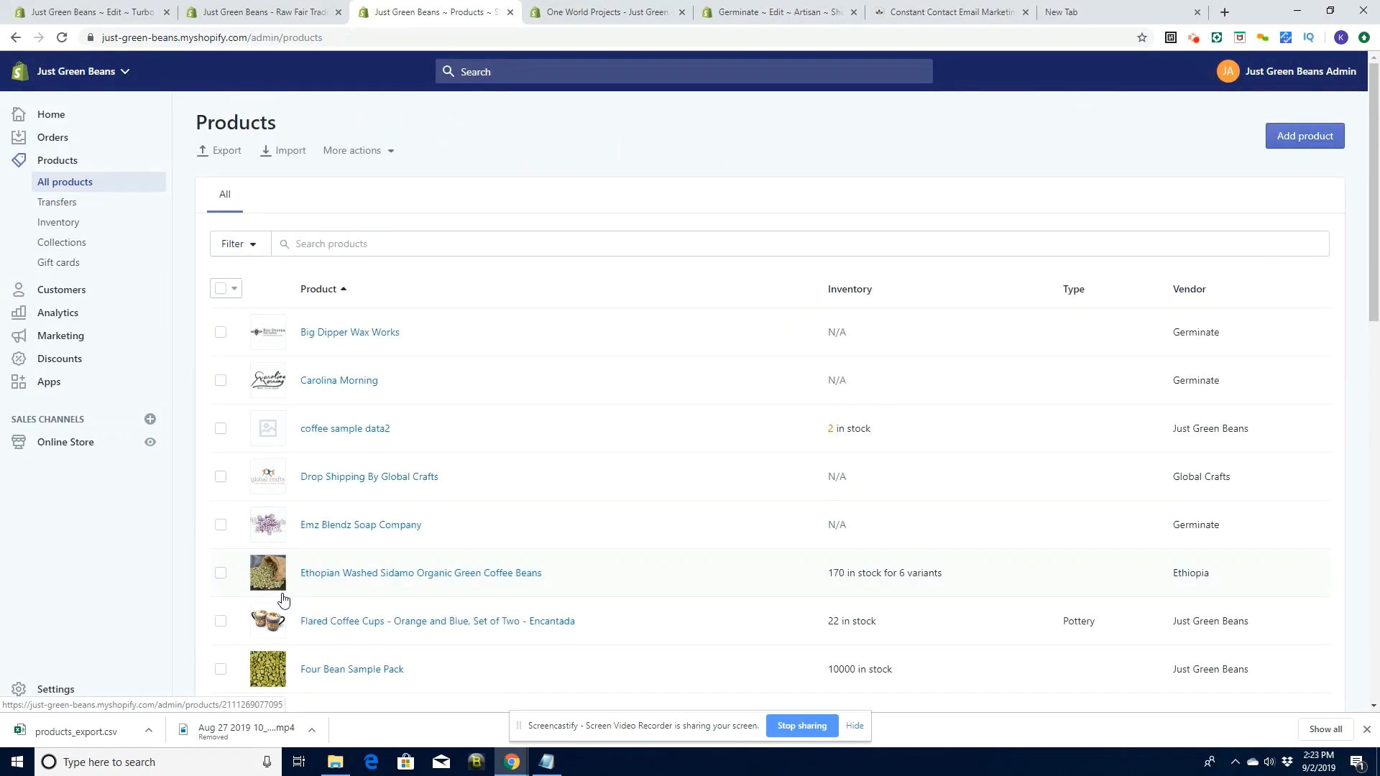
click(356, 525)
drag(1374, 323, 1374, 426)
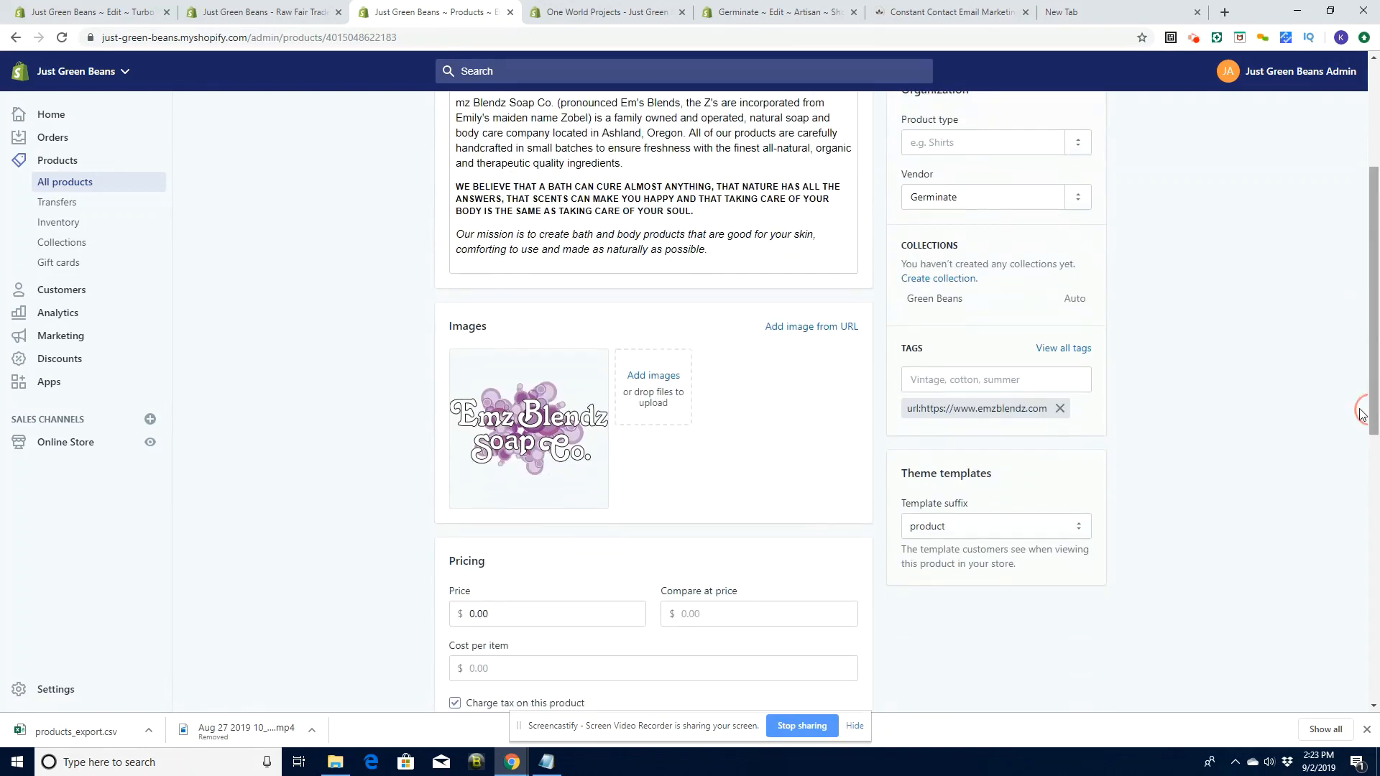
click(999, 526)
click(947, 565)
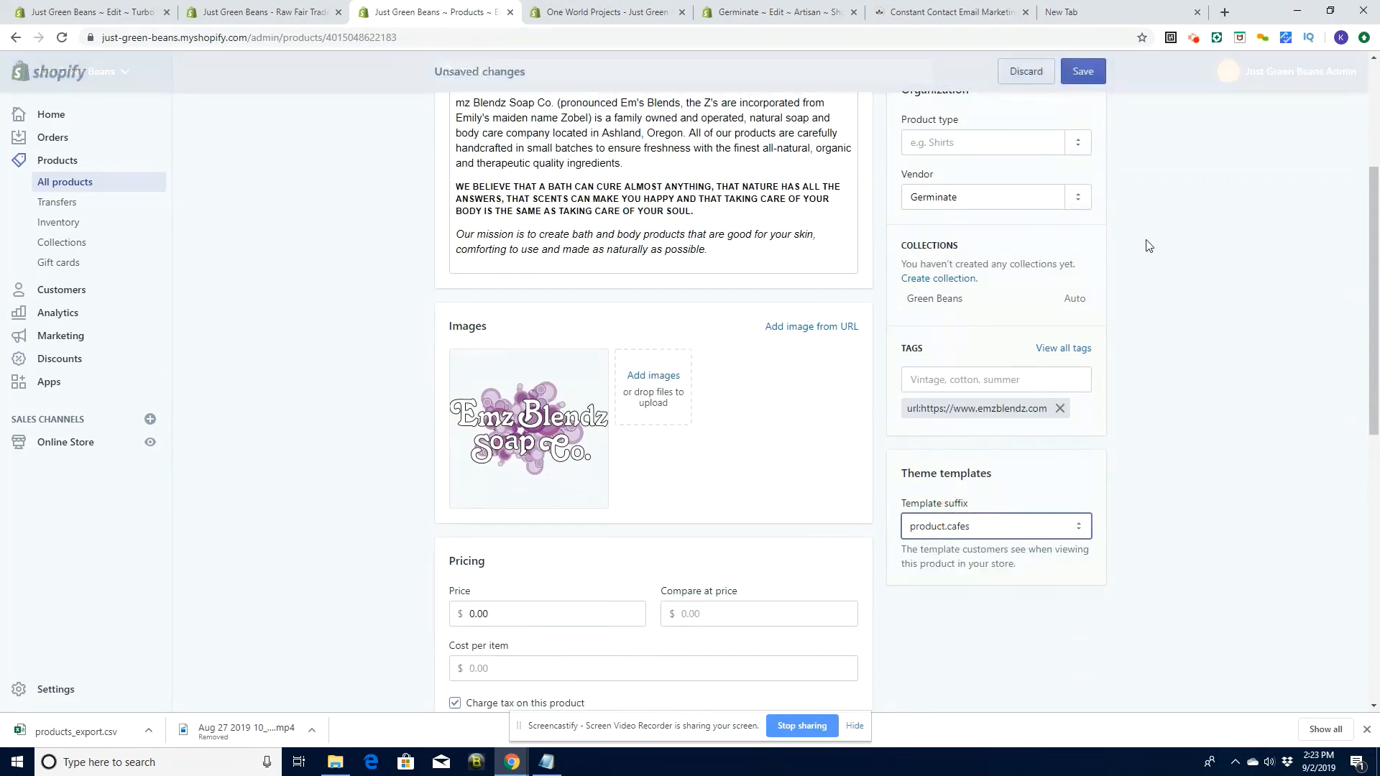
click(1081, 71)
drag(1374, 345, 1374, 237)
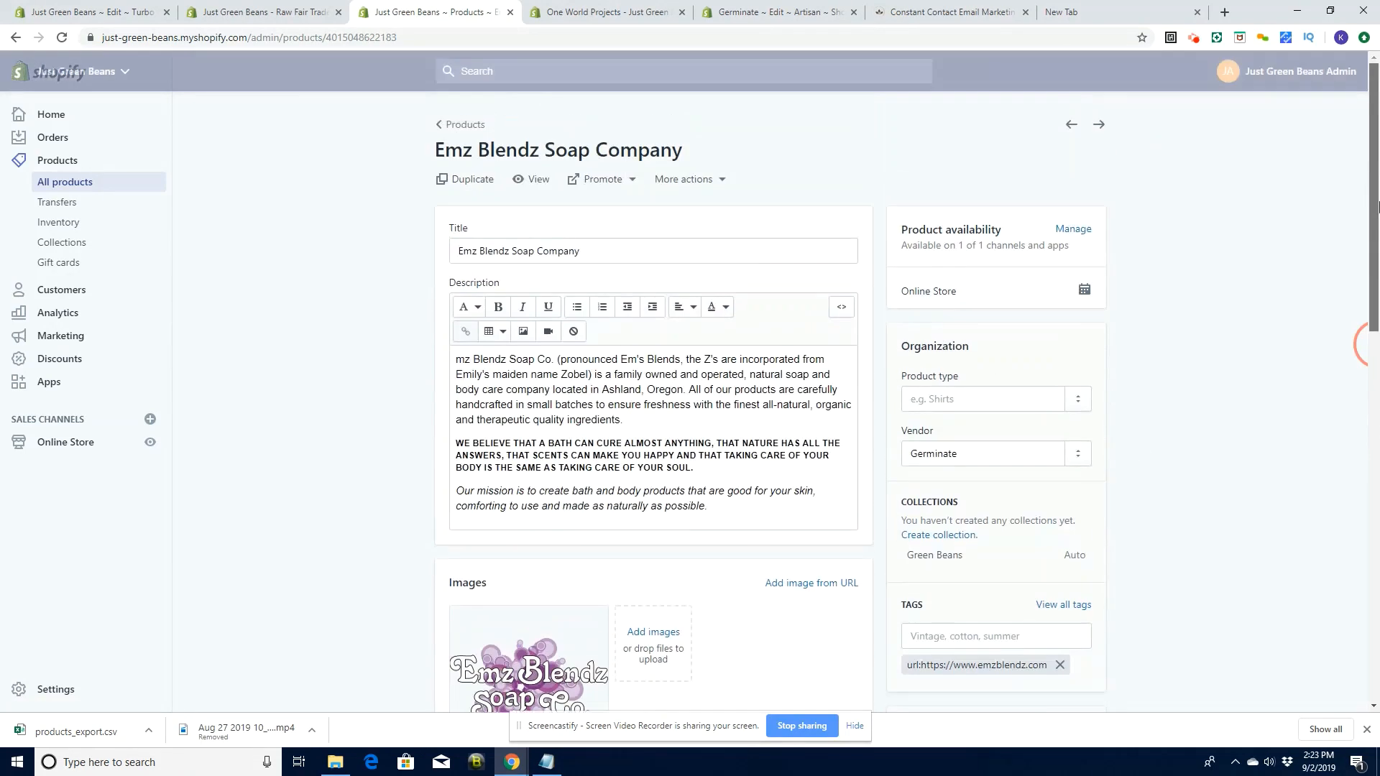
Open the Global Mamas product from the product list, set its template suffix to product.cafes, and save it
click(464, 125)
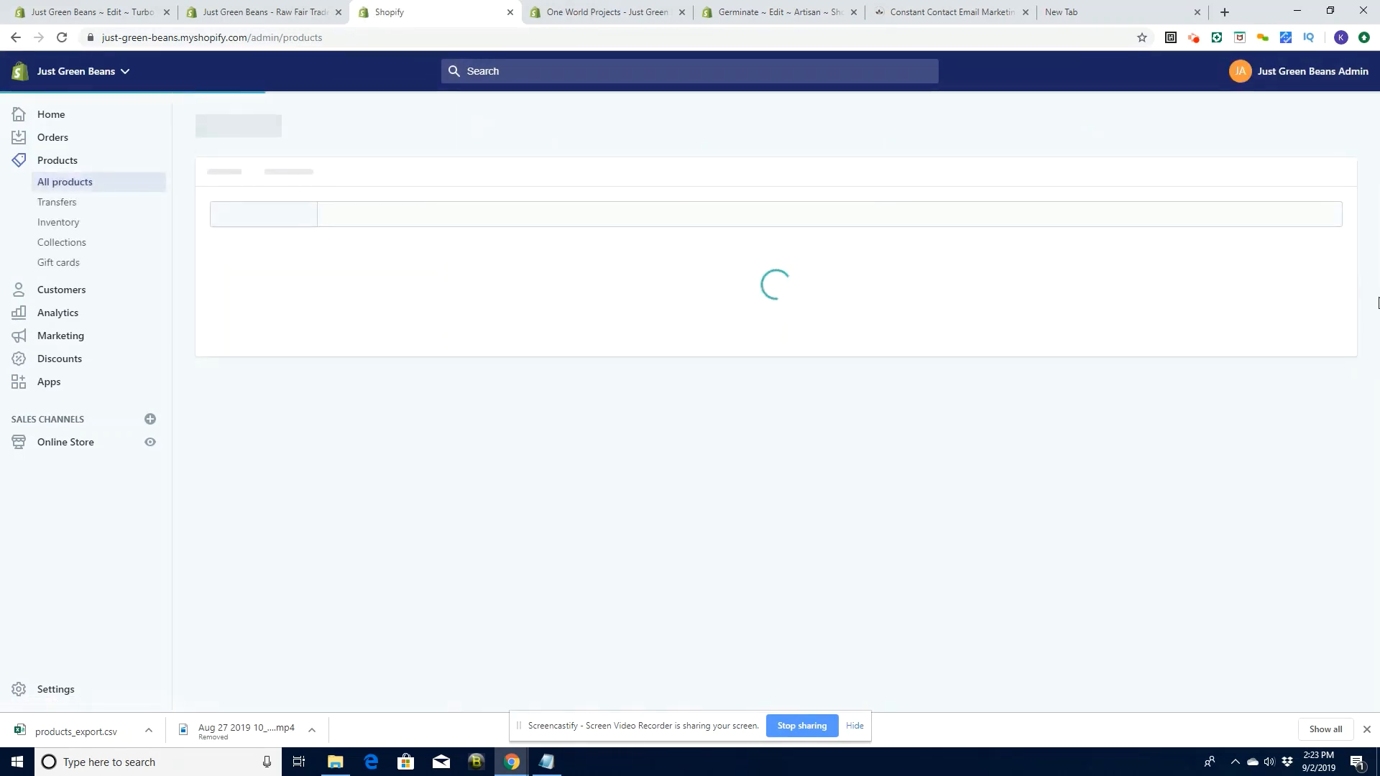
scroll(1376, 255, down, 5)
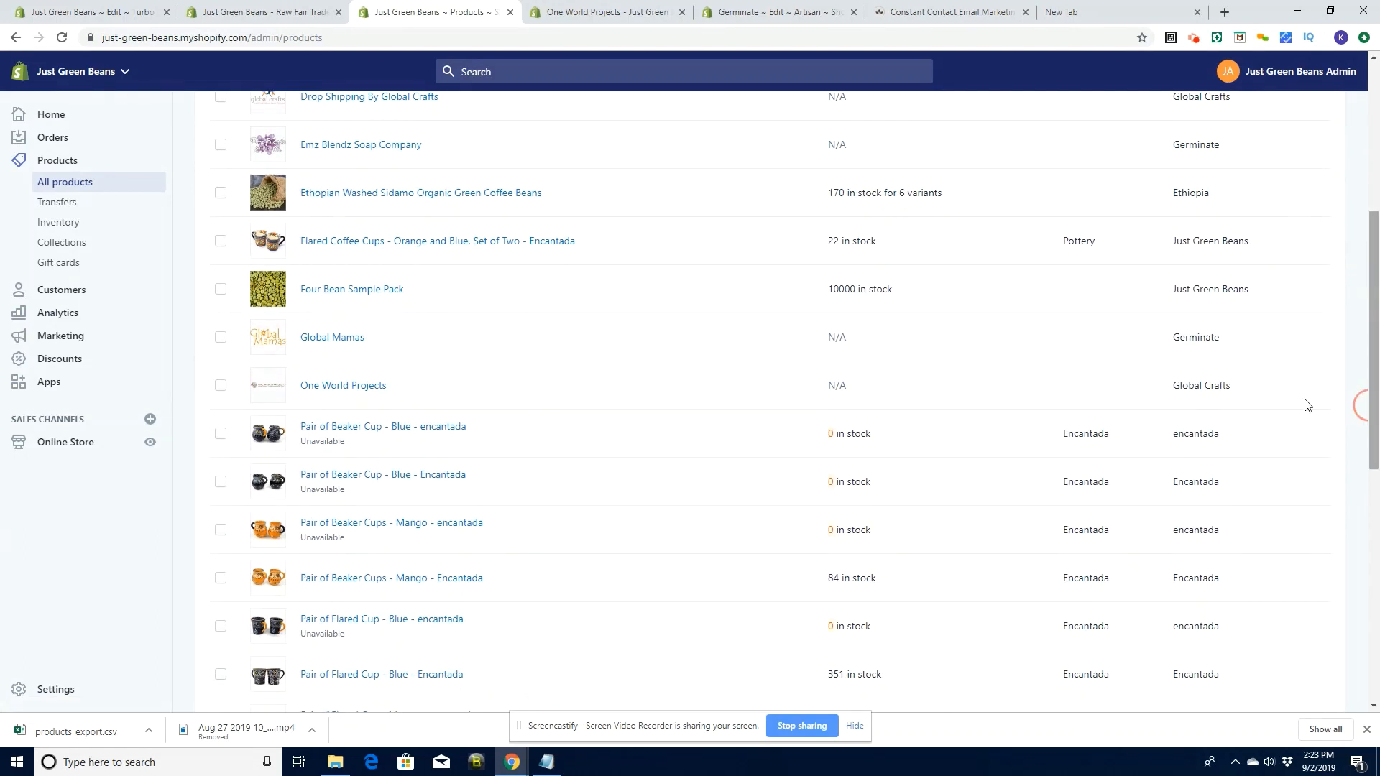
click(332, 338)
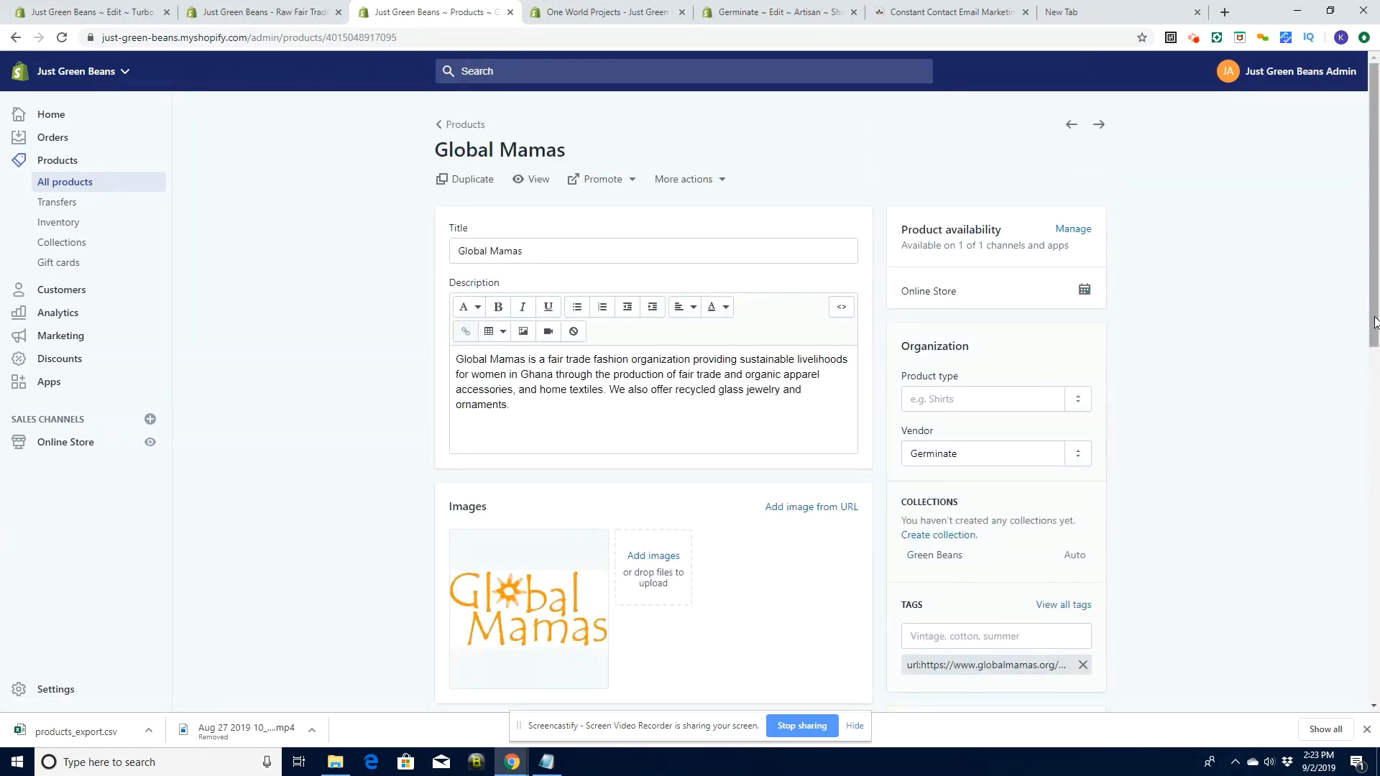
drag(1375, 316, 1377, 446)
click(971, 492)
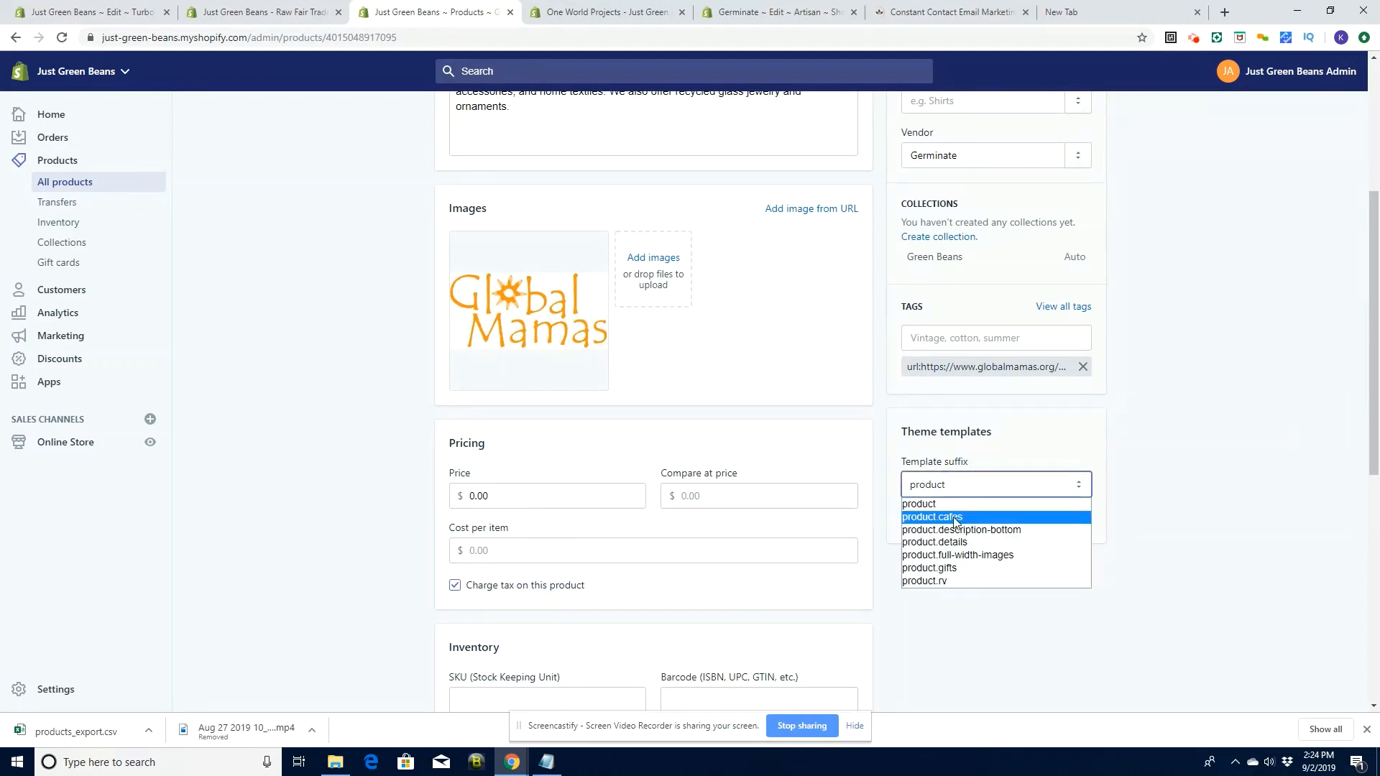
click(934, 548)
drag(1375, 388, 1375, 299)
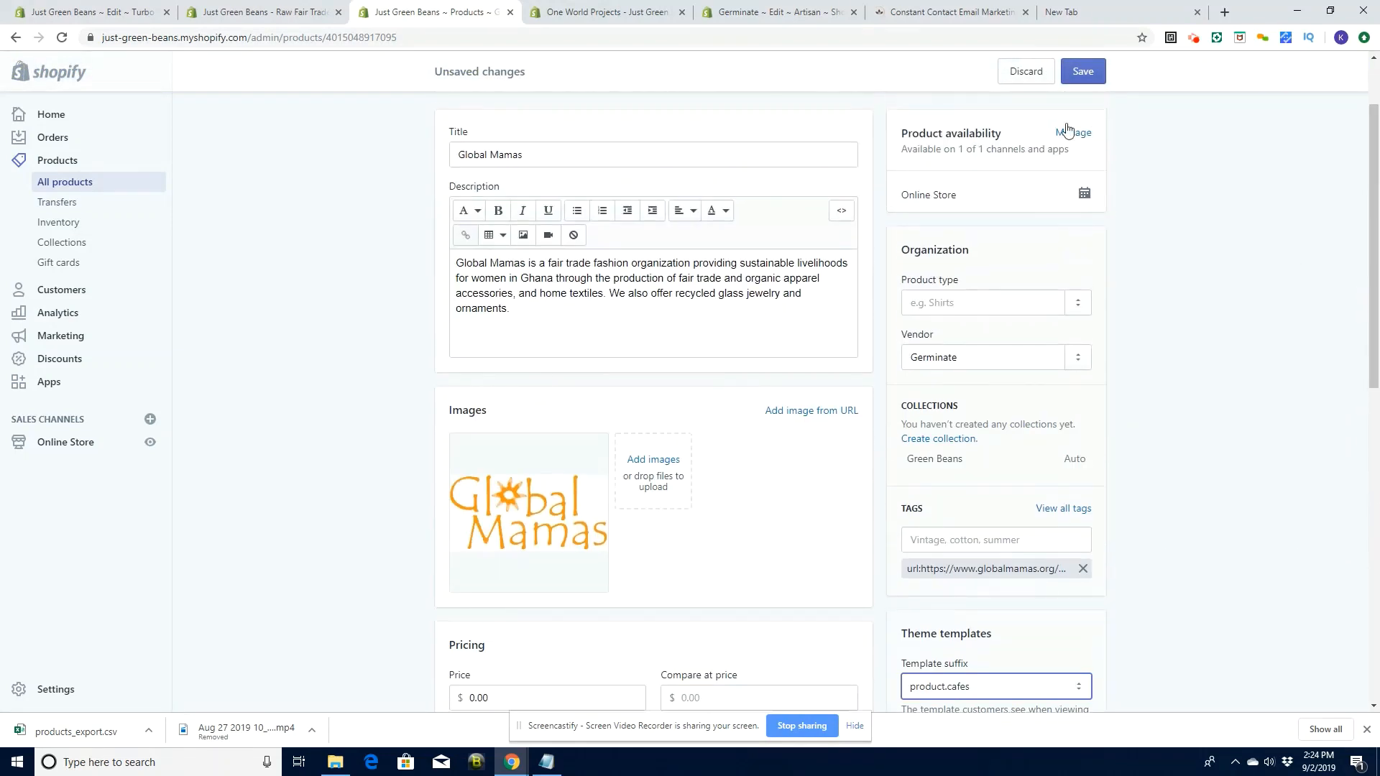
click(1083, 71)
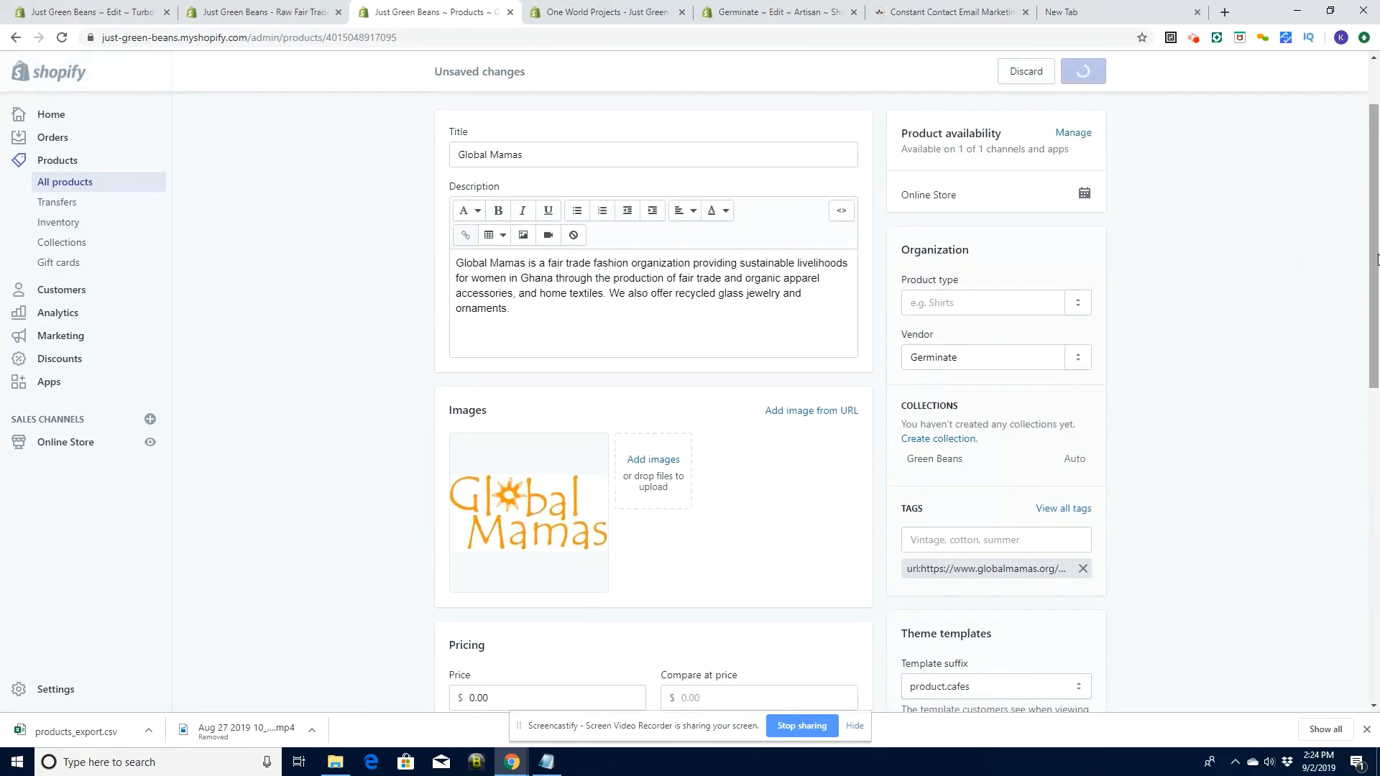
Open the One World Projects product from the product list, set its template suffix to product.cafes, and save it
click(475, 130)
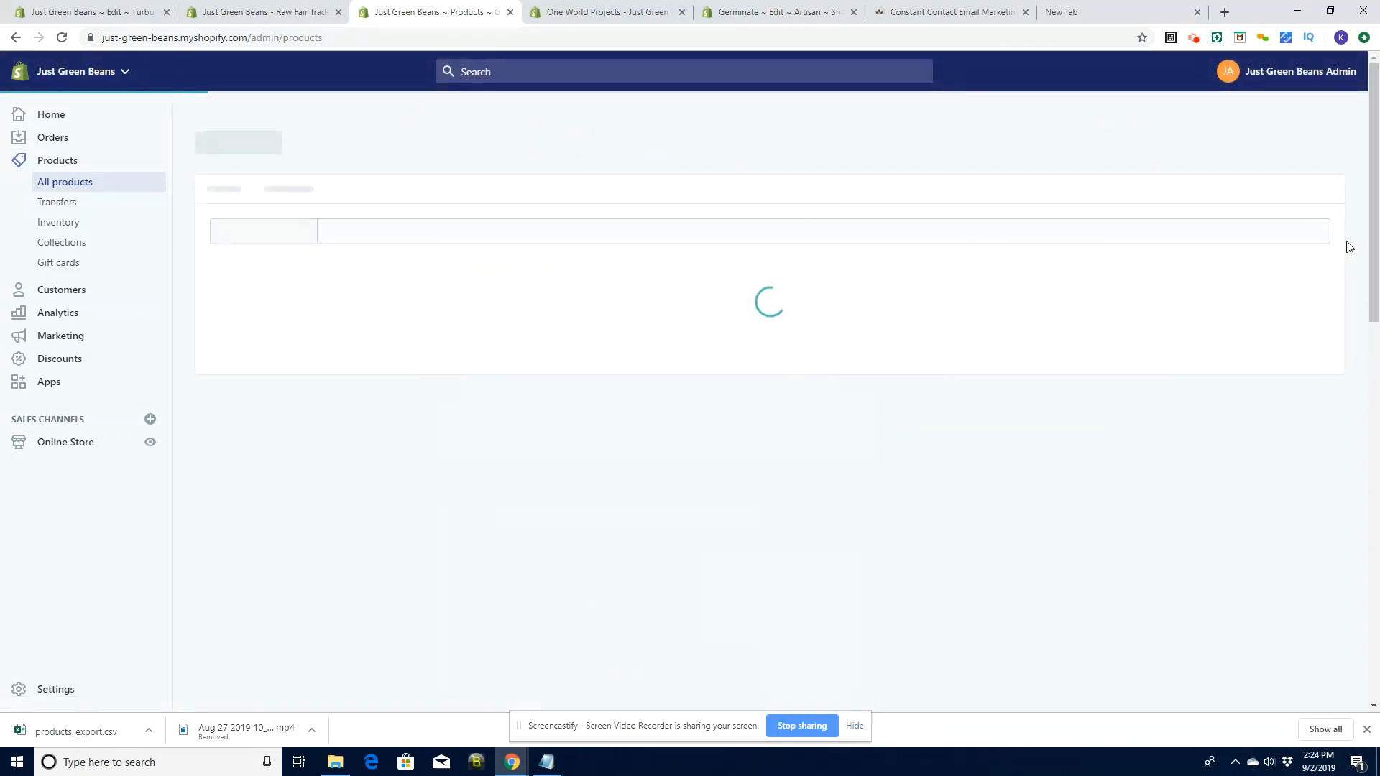
drag(1374, 242, 1376, 431)
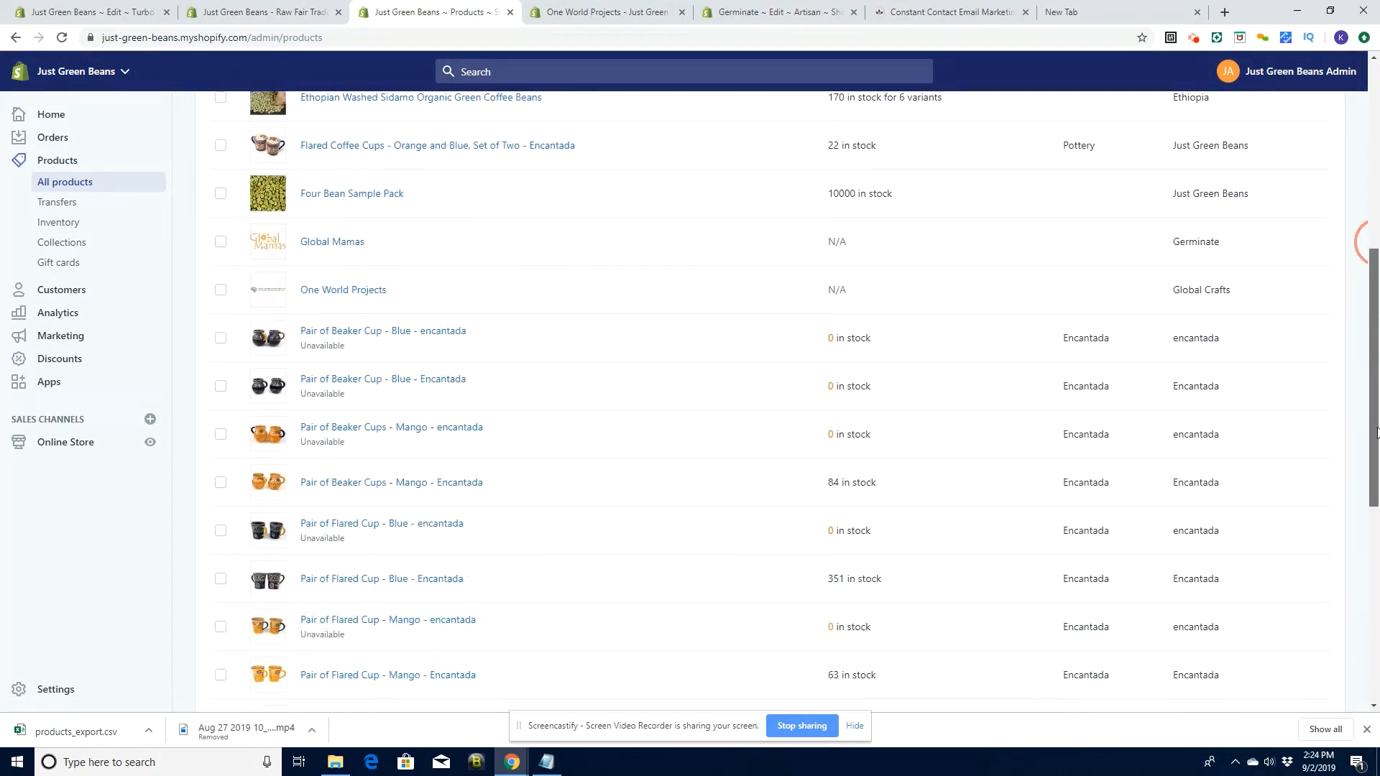
click(343, 290)
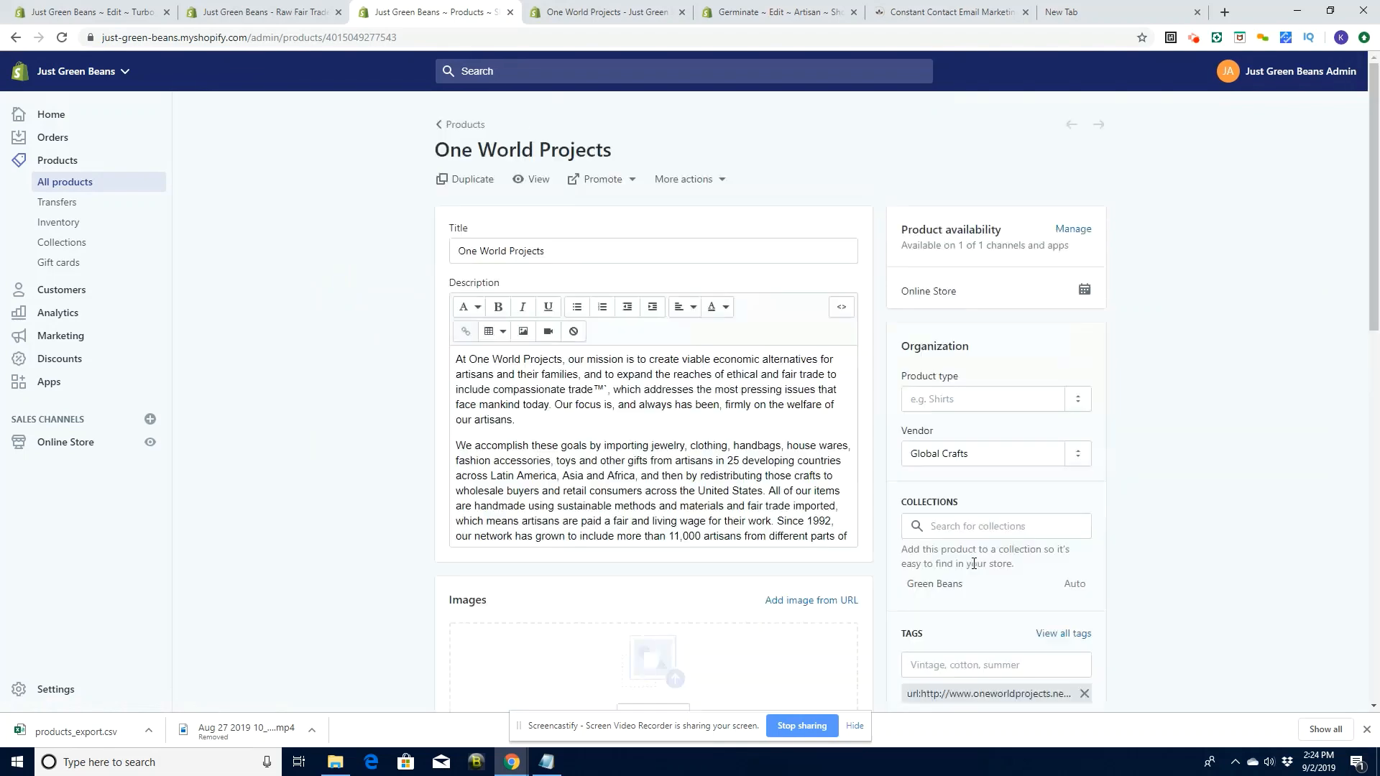
drag(1374, 288, 1377, 399)
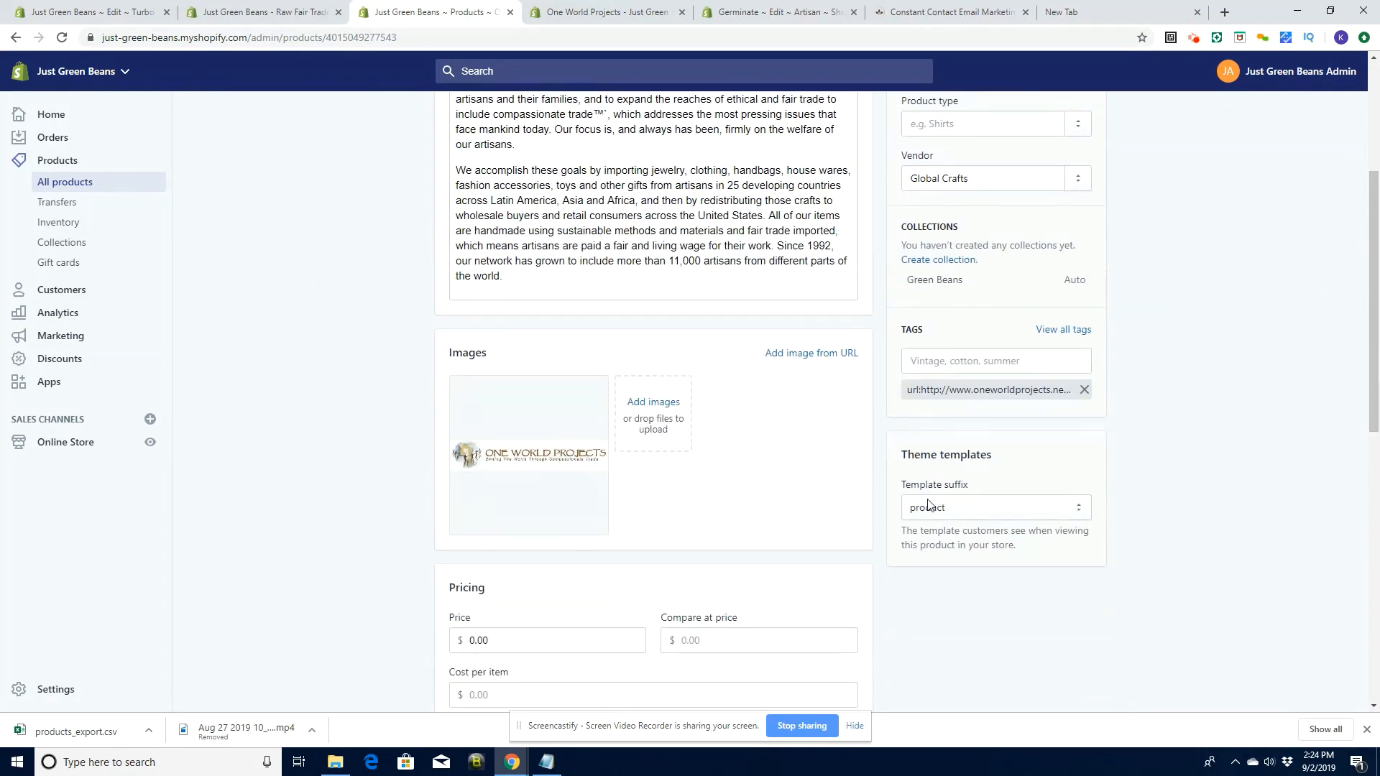
click(947, 510)
click(952, 539)
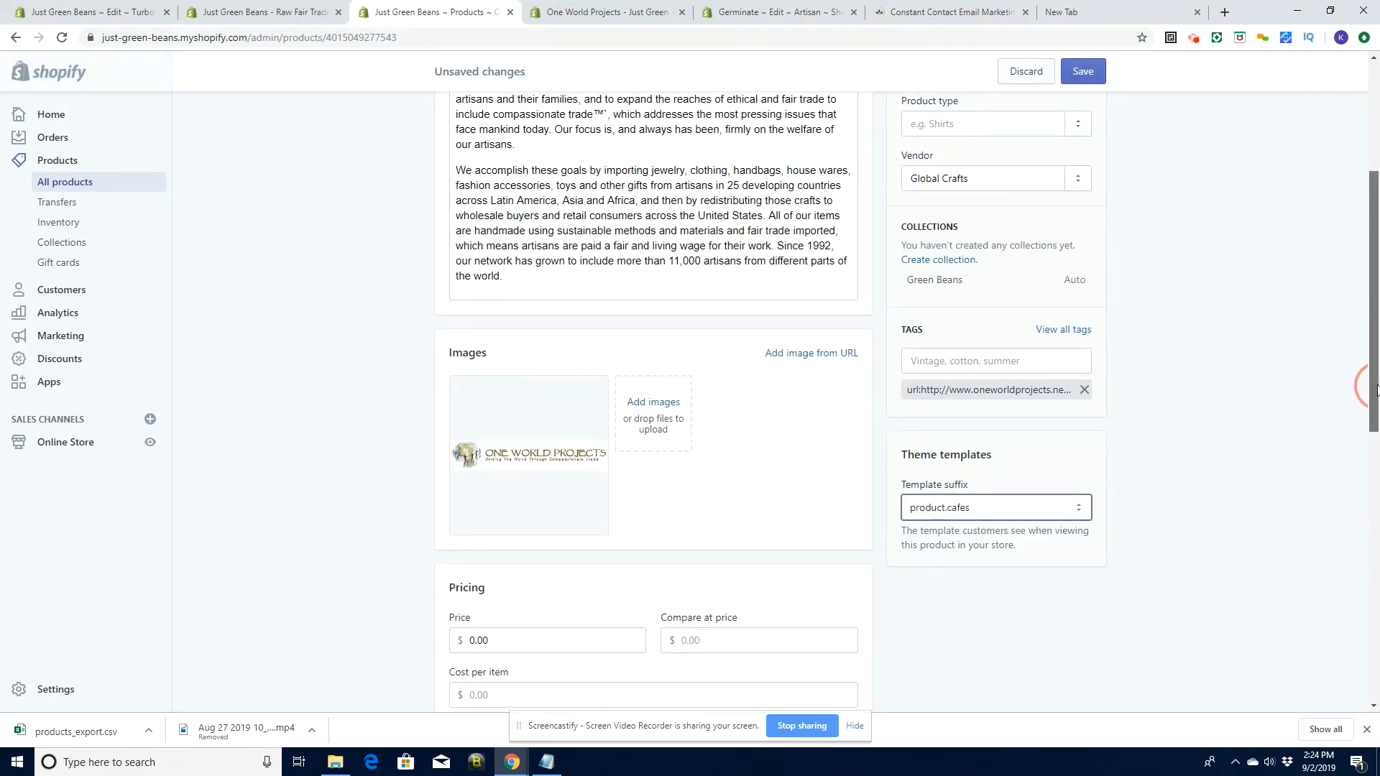
drag(1377, 344, 1377, 237)
click(1092, 72)
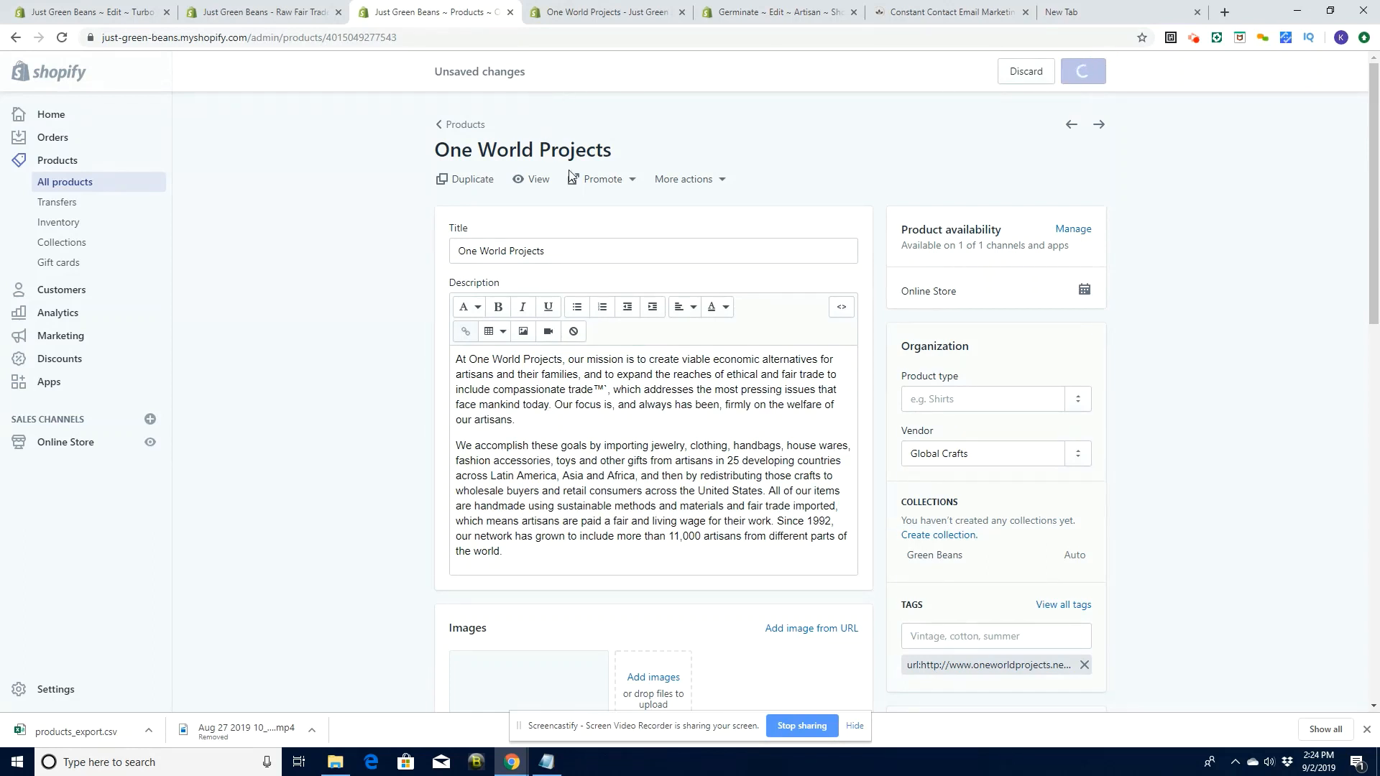
Preview the One World Projects product in the storefront and examine its price, cart buttons and shipping rates section
click(535, 179)
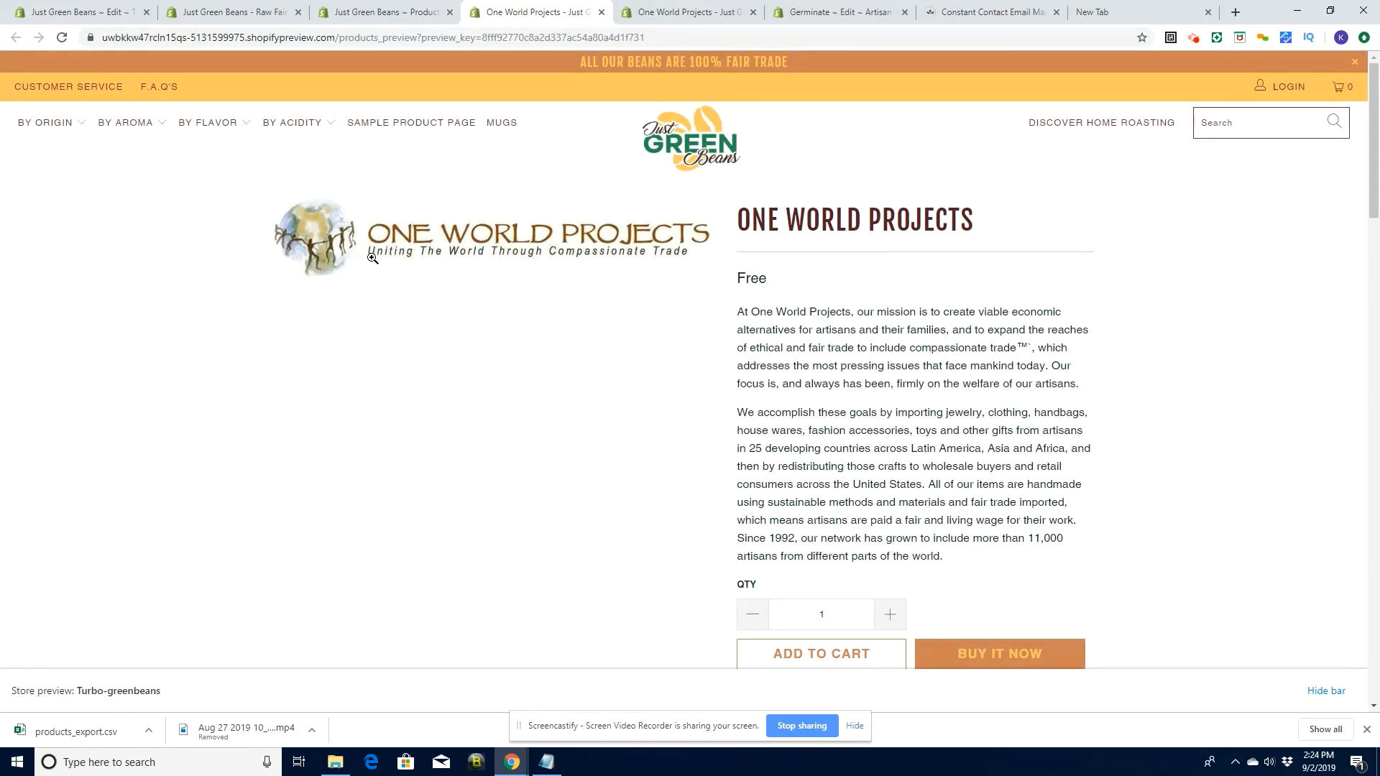
double_click(743, 278)
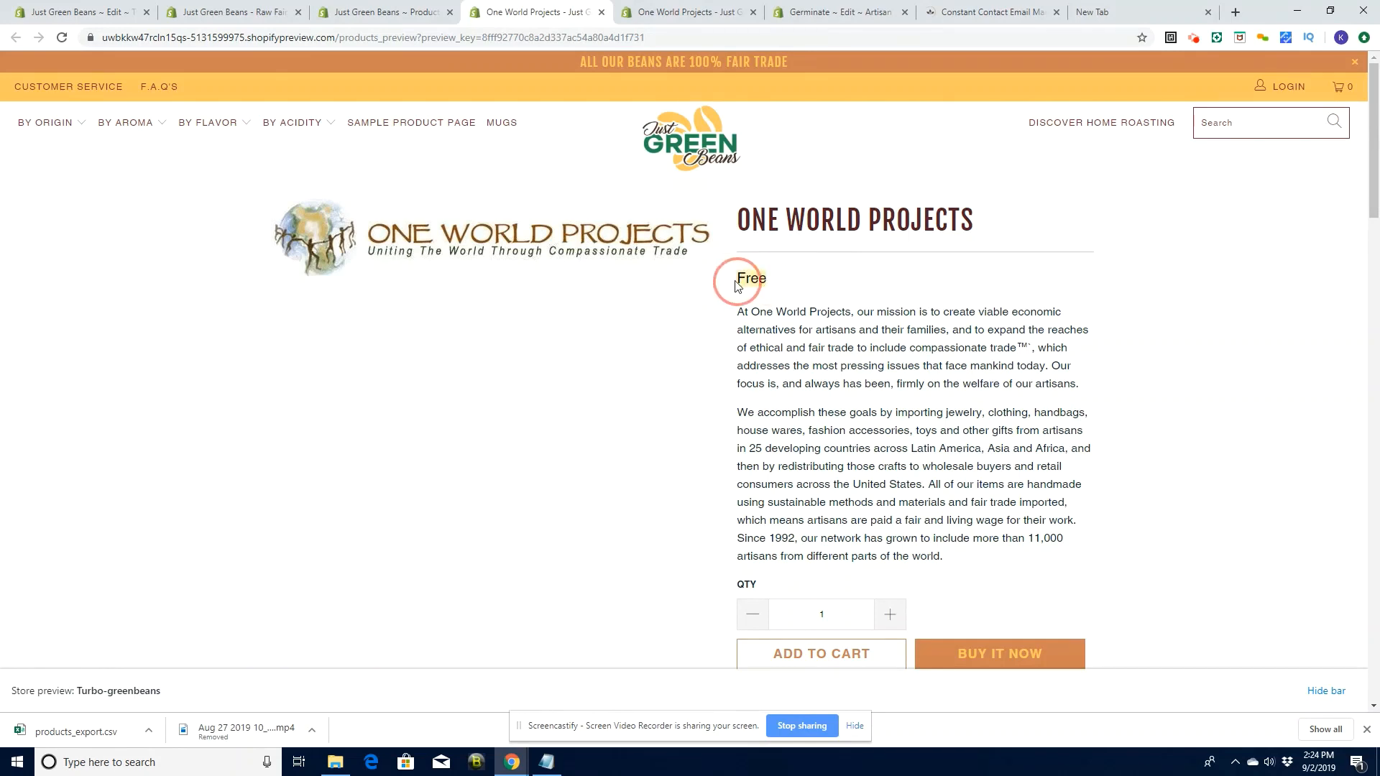
drag(1374, 205, 1374, 216)
scroll(1154, 222, down, 5)
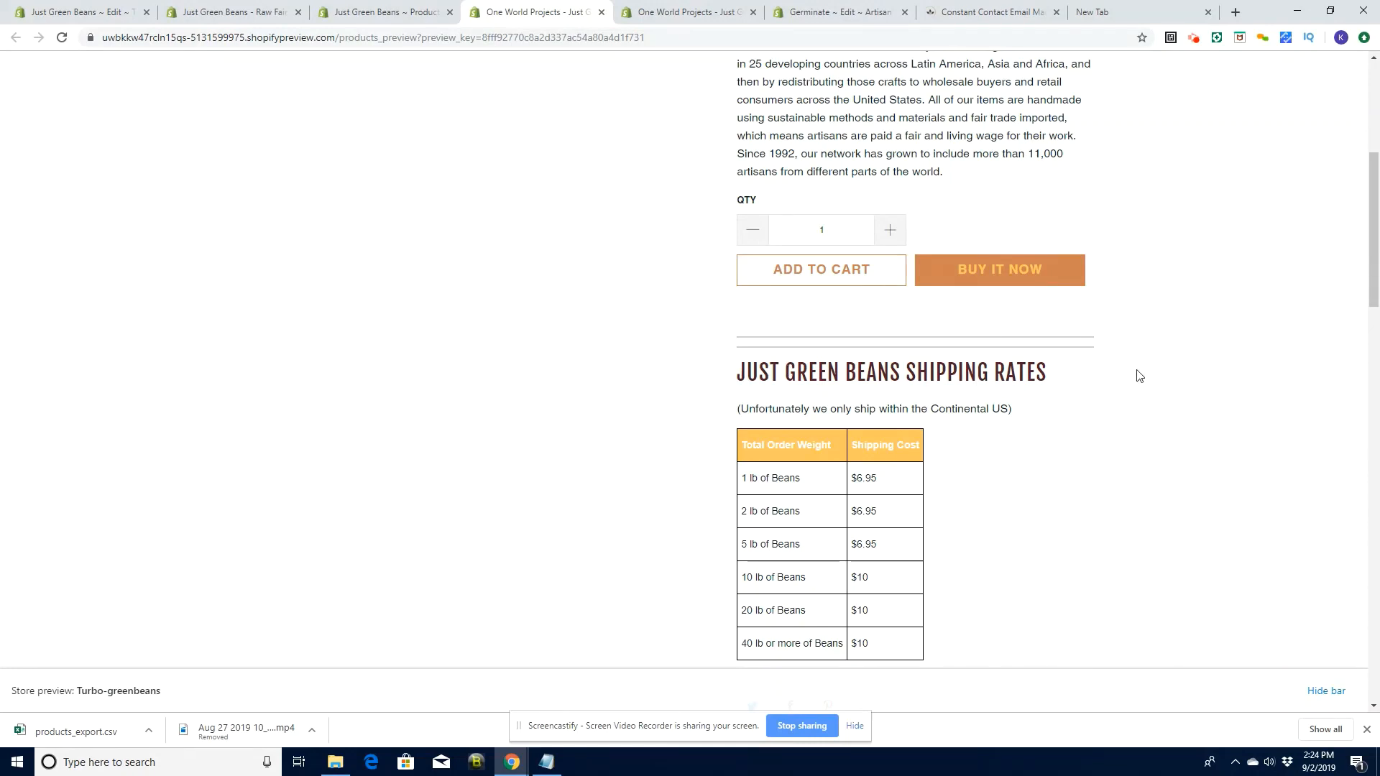
drag(1372, 300, 1377, 179)
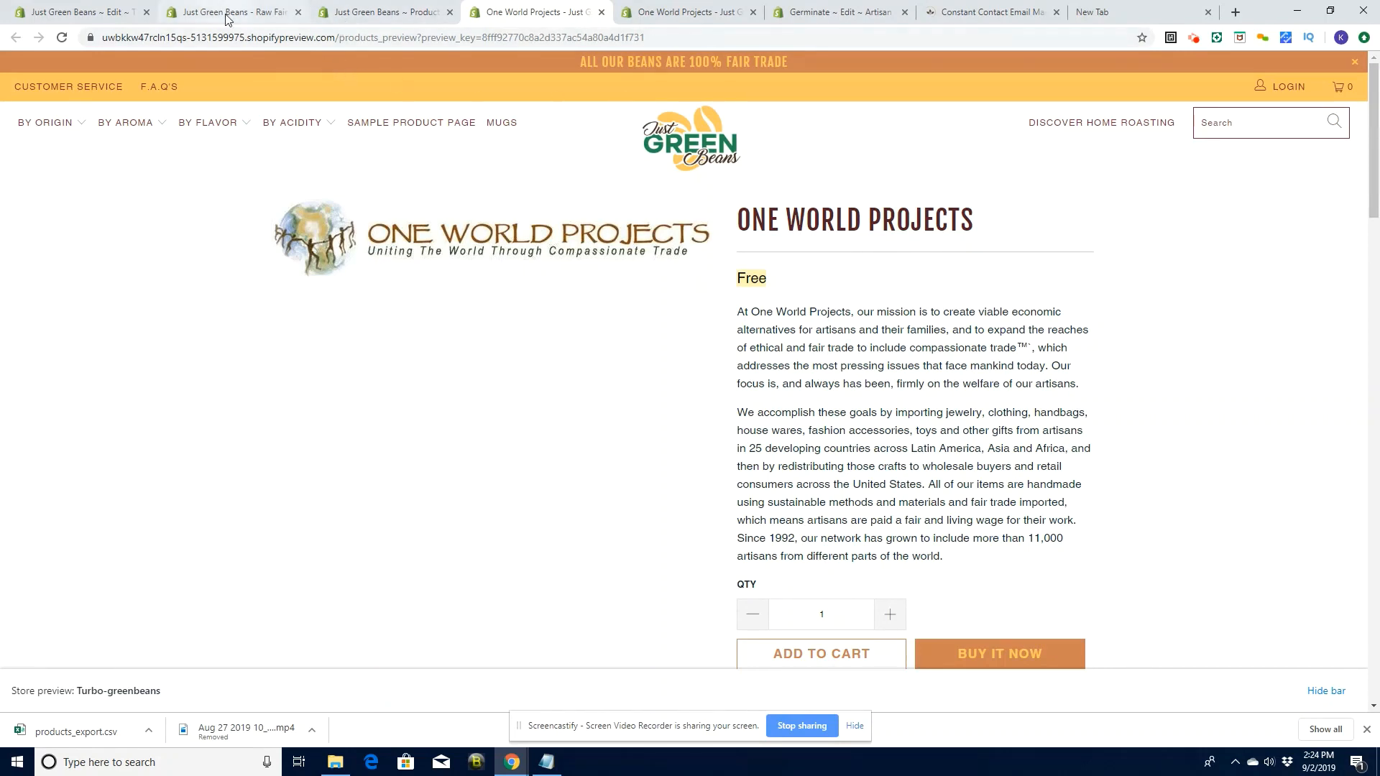
In product-template-cafes.liquid, delete the Just Green Beans Shipping Rates block, from the hr tag through the closing table tag
click(96, 15)
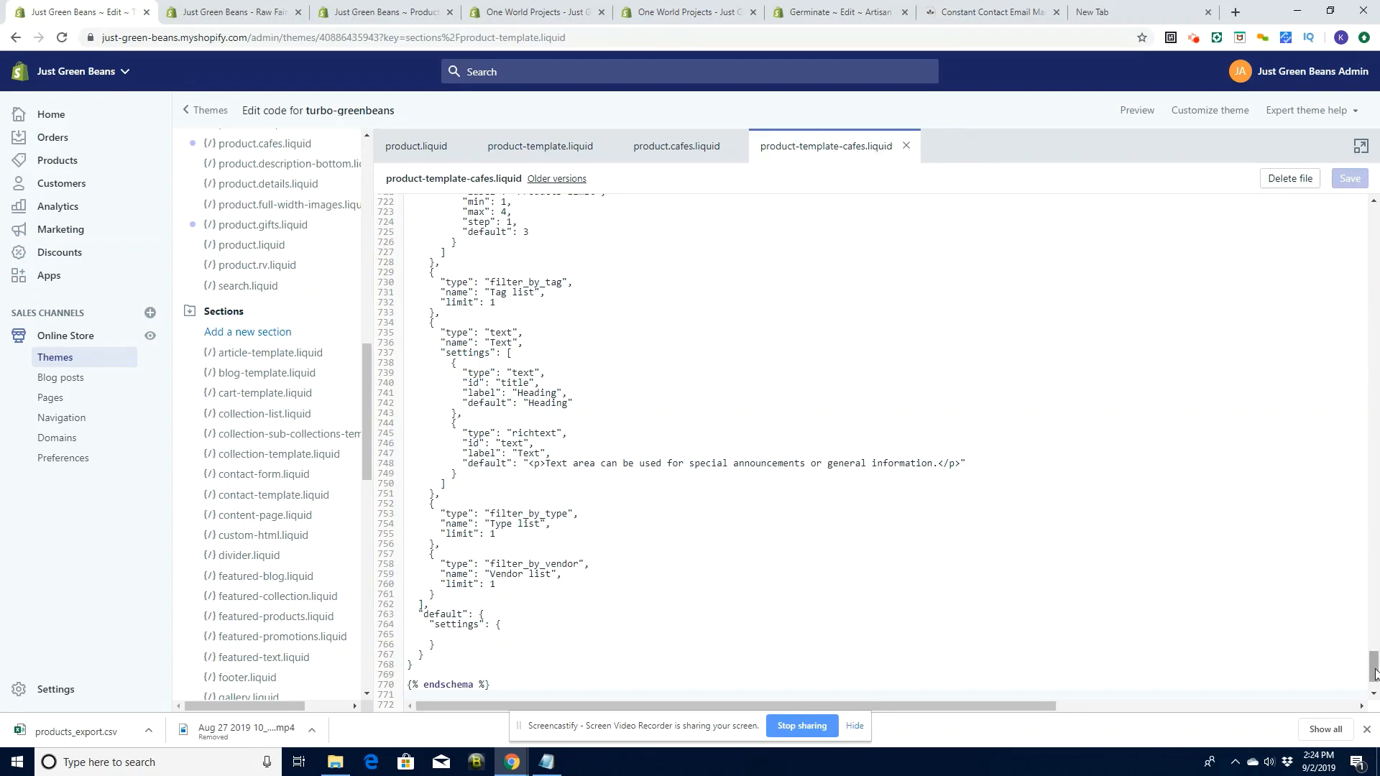
drag(1373, 668, 1374, 371)
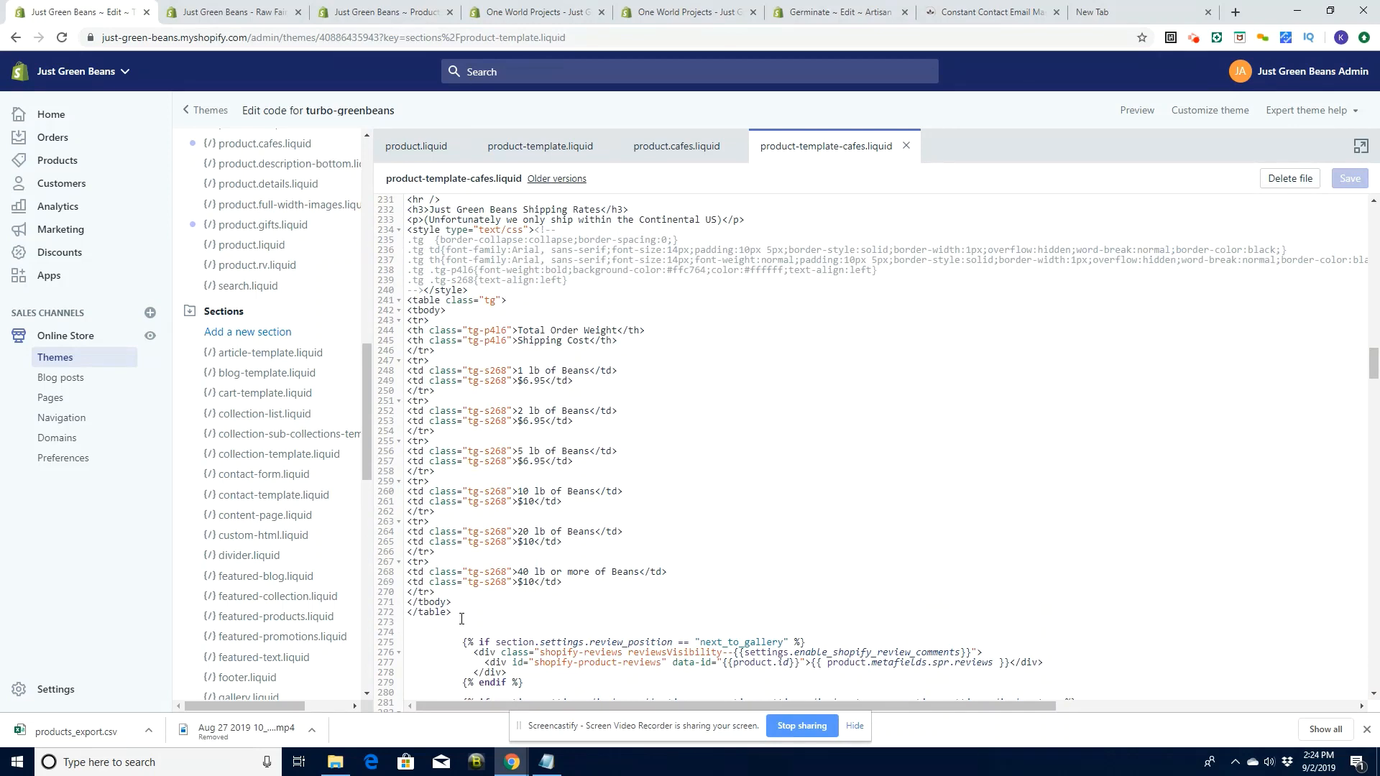
drag(461, 619, 402, 201)
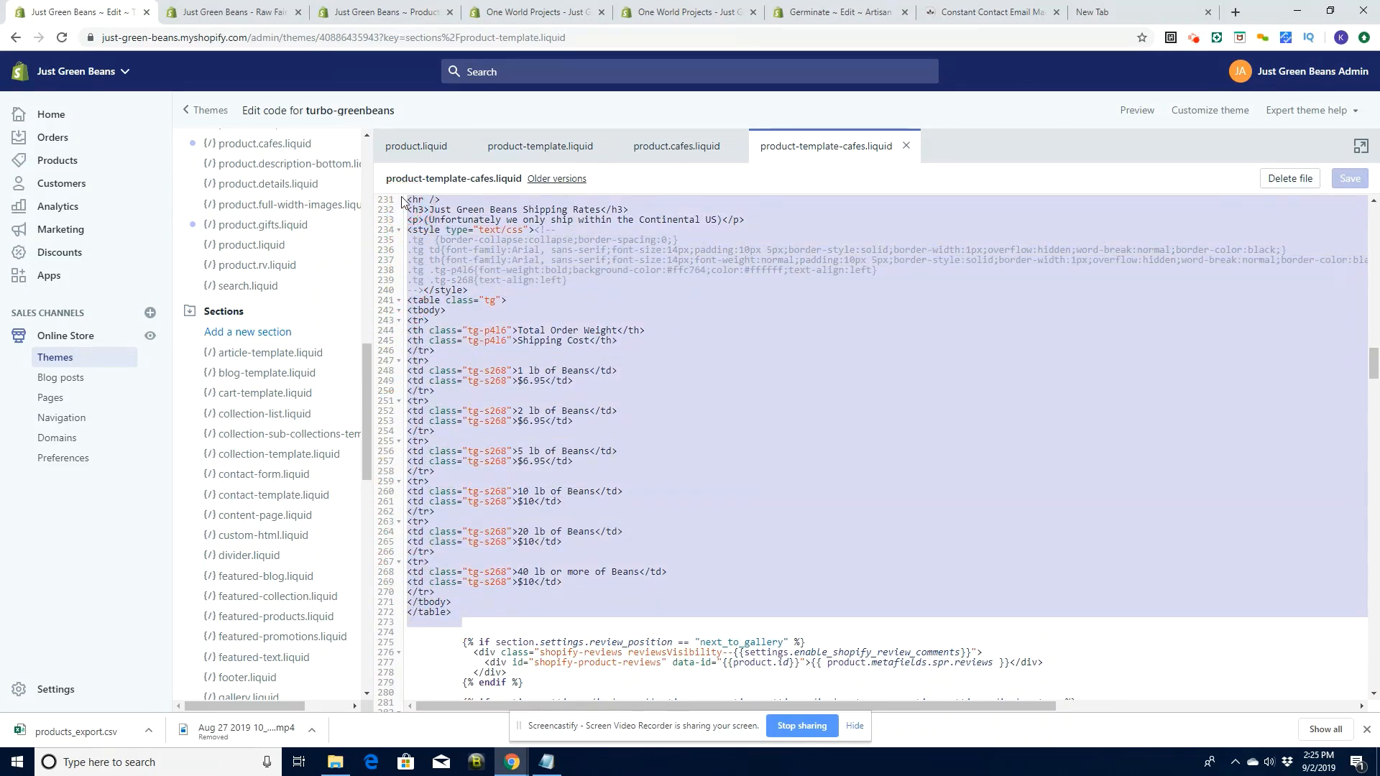
key(BackSpace)
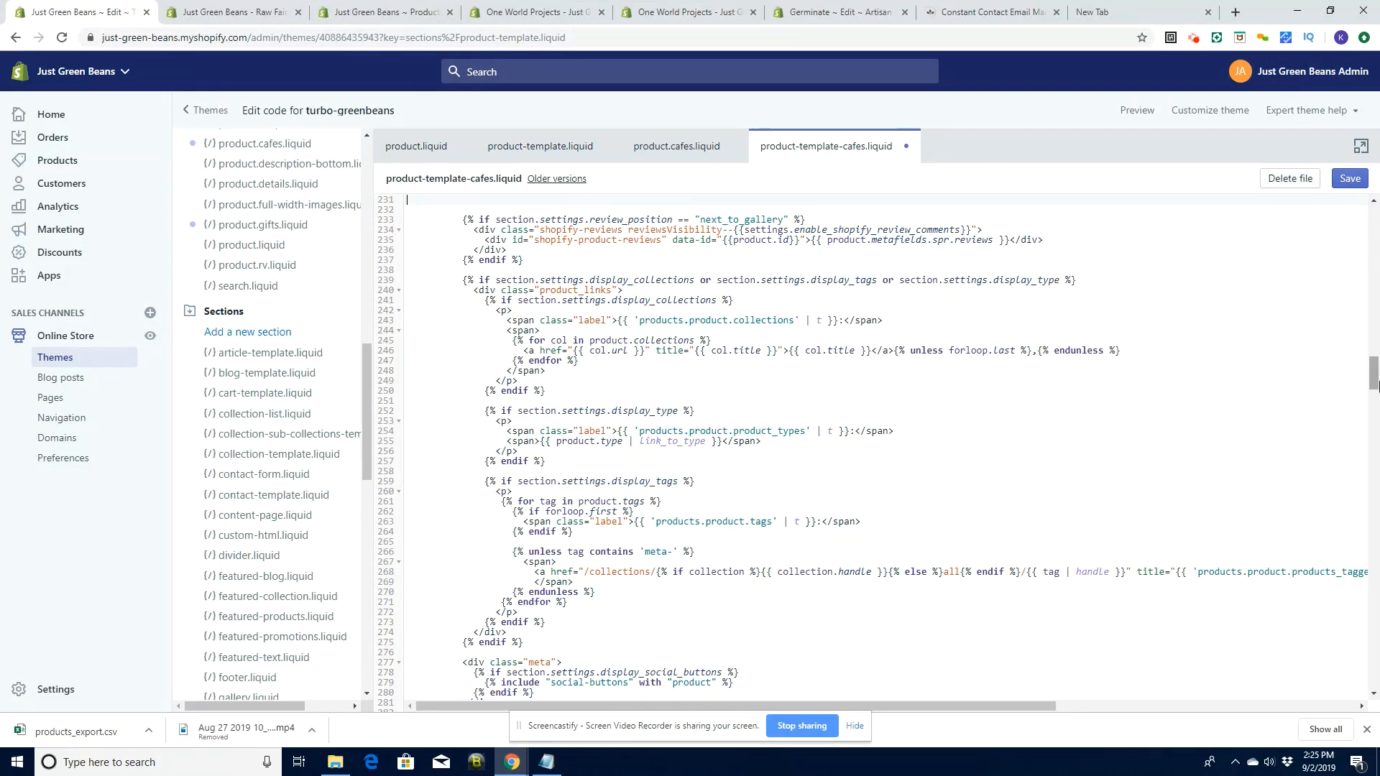
Delete the section.settings.display_vendor block containing the Meet the Maker and More from This Maker code below the HR tag
scroll(1372, 374, up, 3)
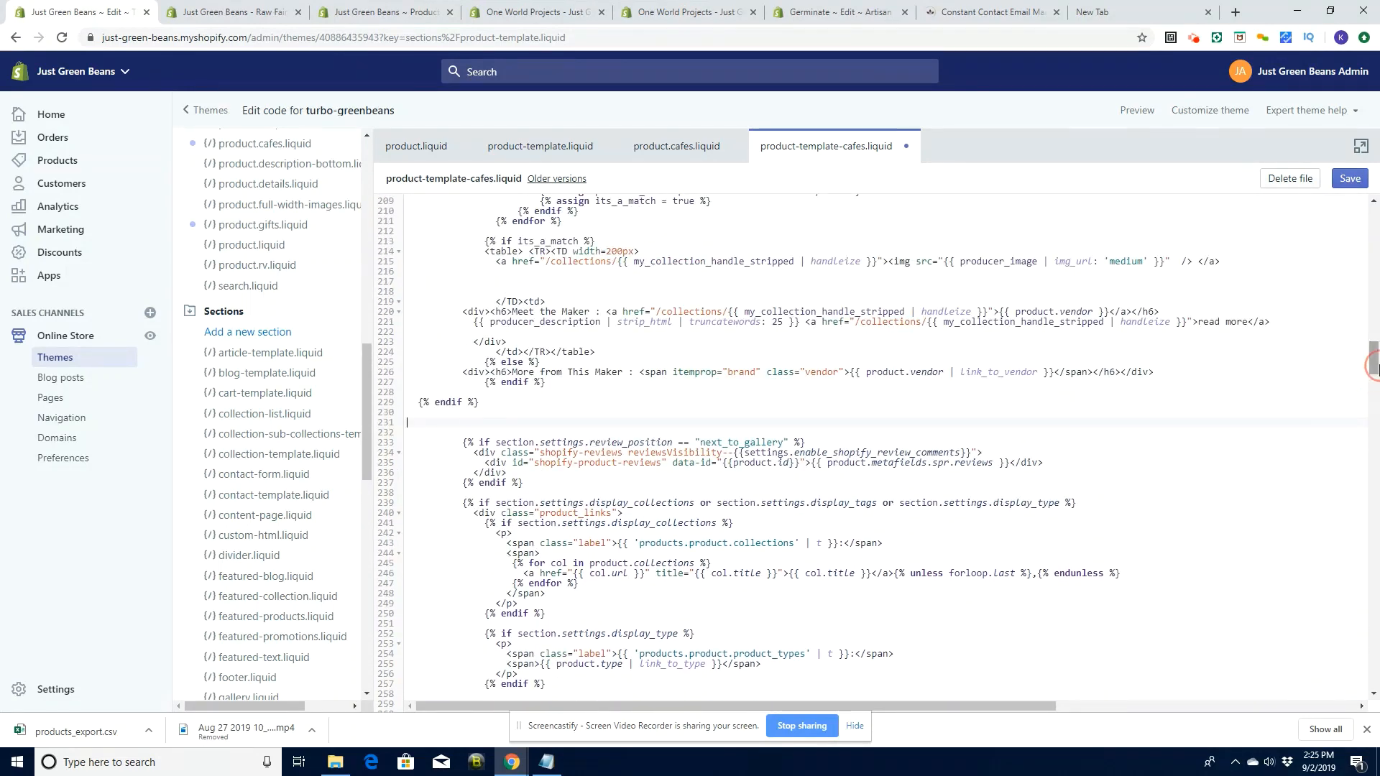
drag(487, 404, 399, 246)
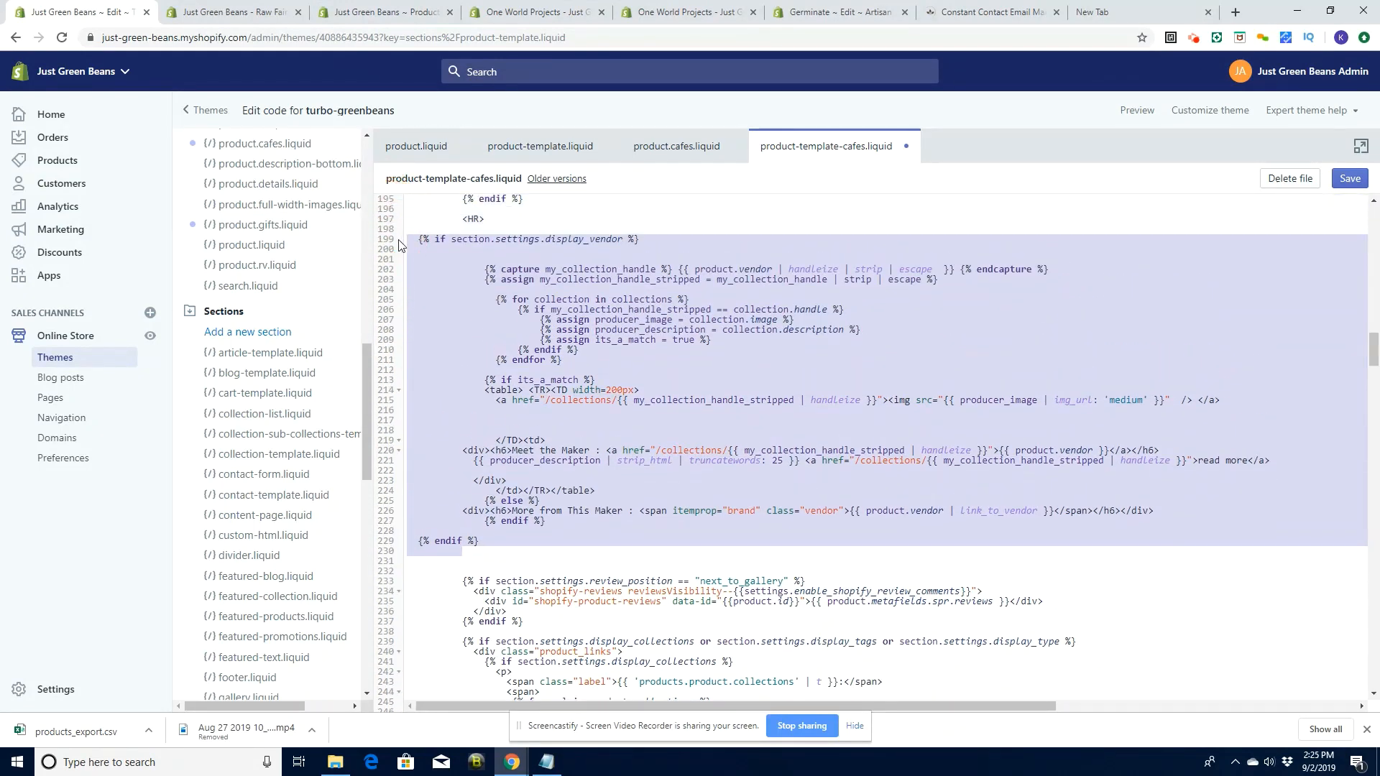
key(BackSpace)
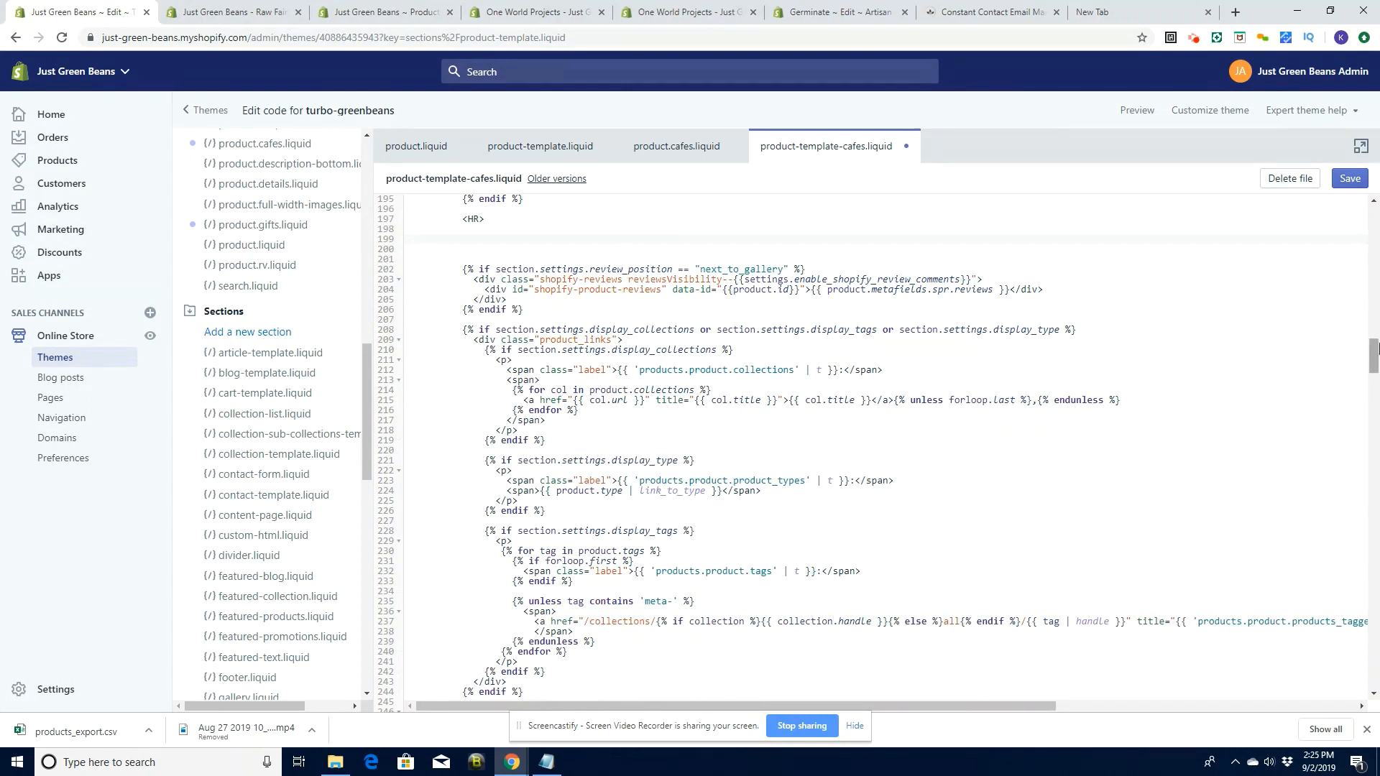
Delete the unless 'coming-soon' block that includes 'product-form' from product-template-cafes.liquid
scroll(1374, 365, up, 2)
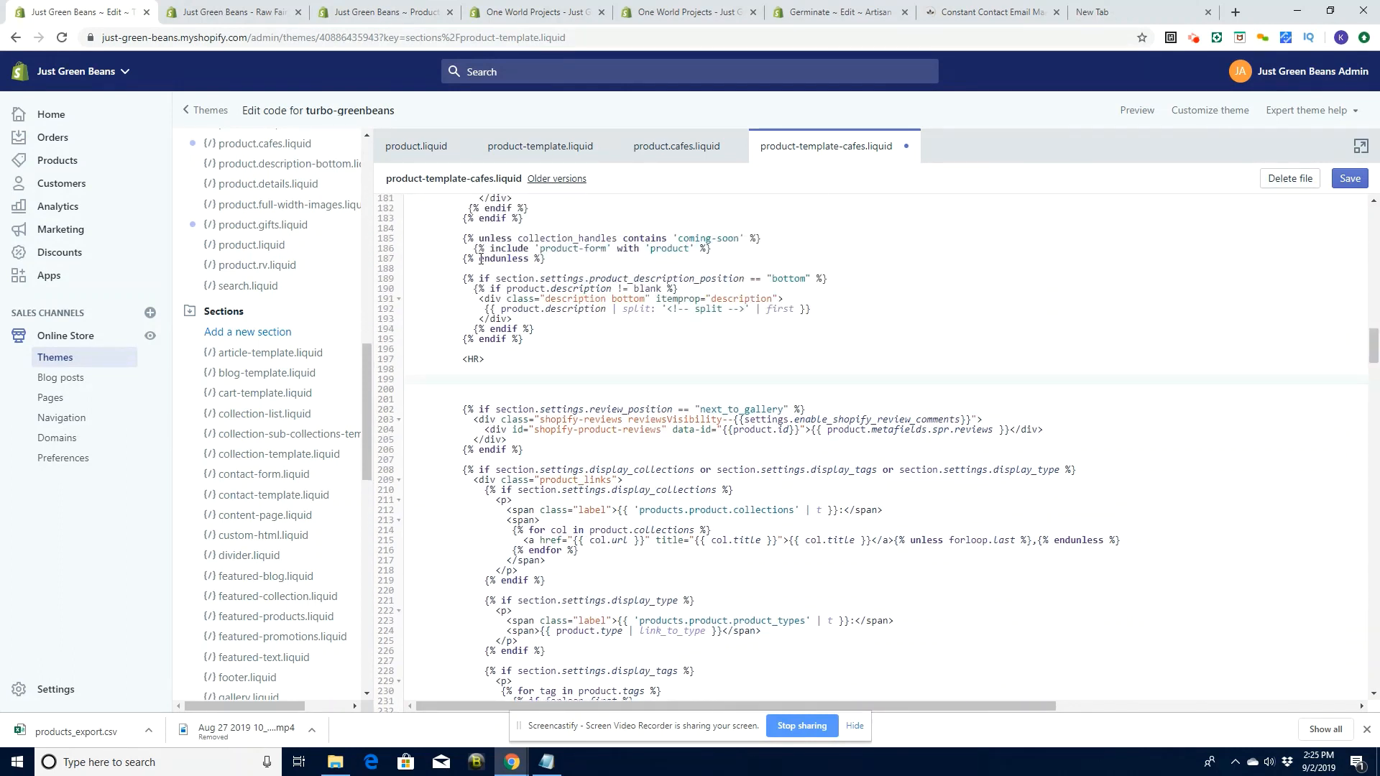
drag(474, 249, 720, 250)
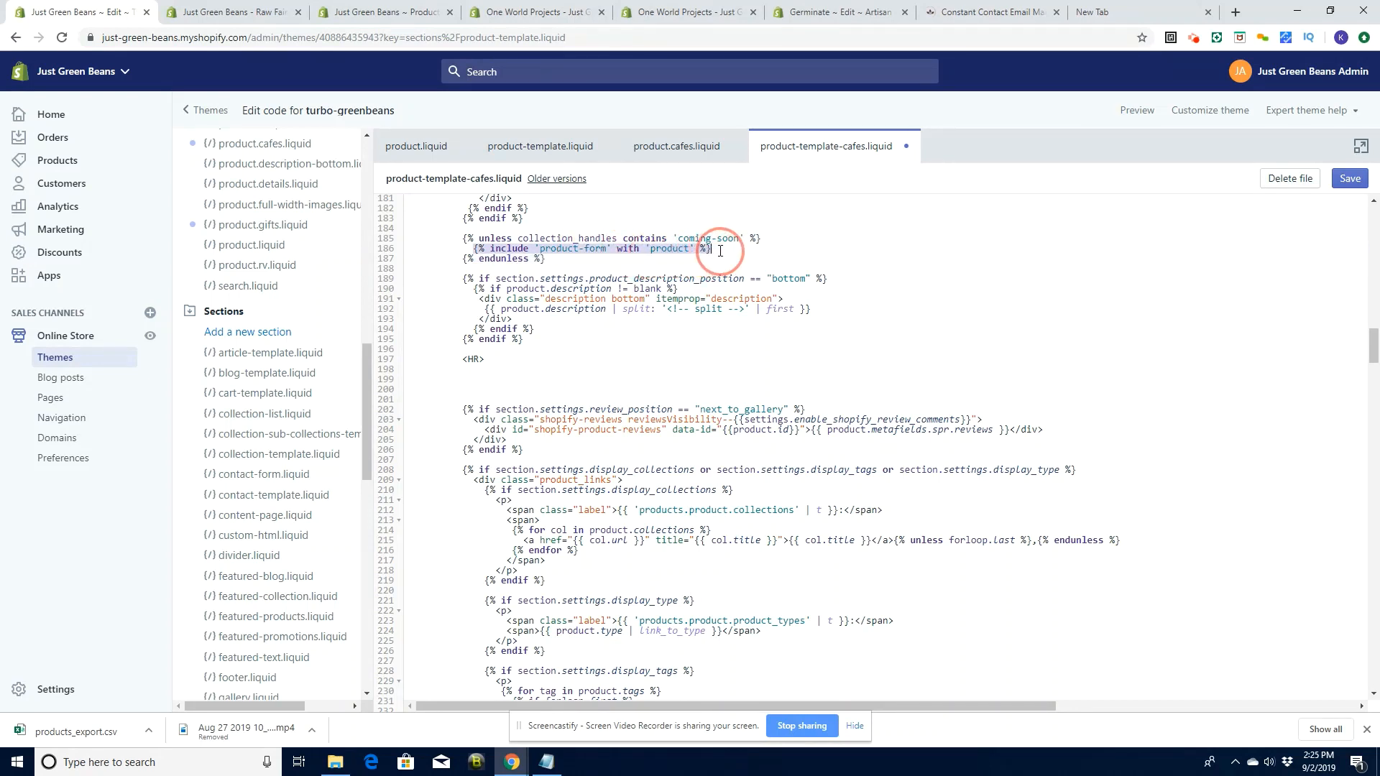
drag(457, 238, 565, 260)
key(BackSpace)
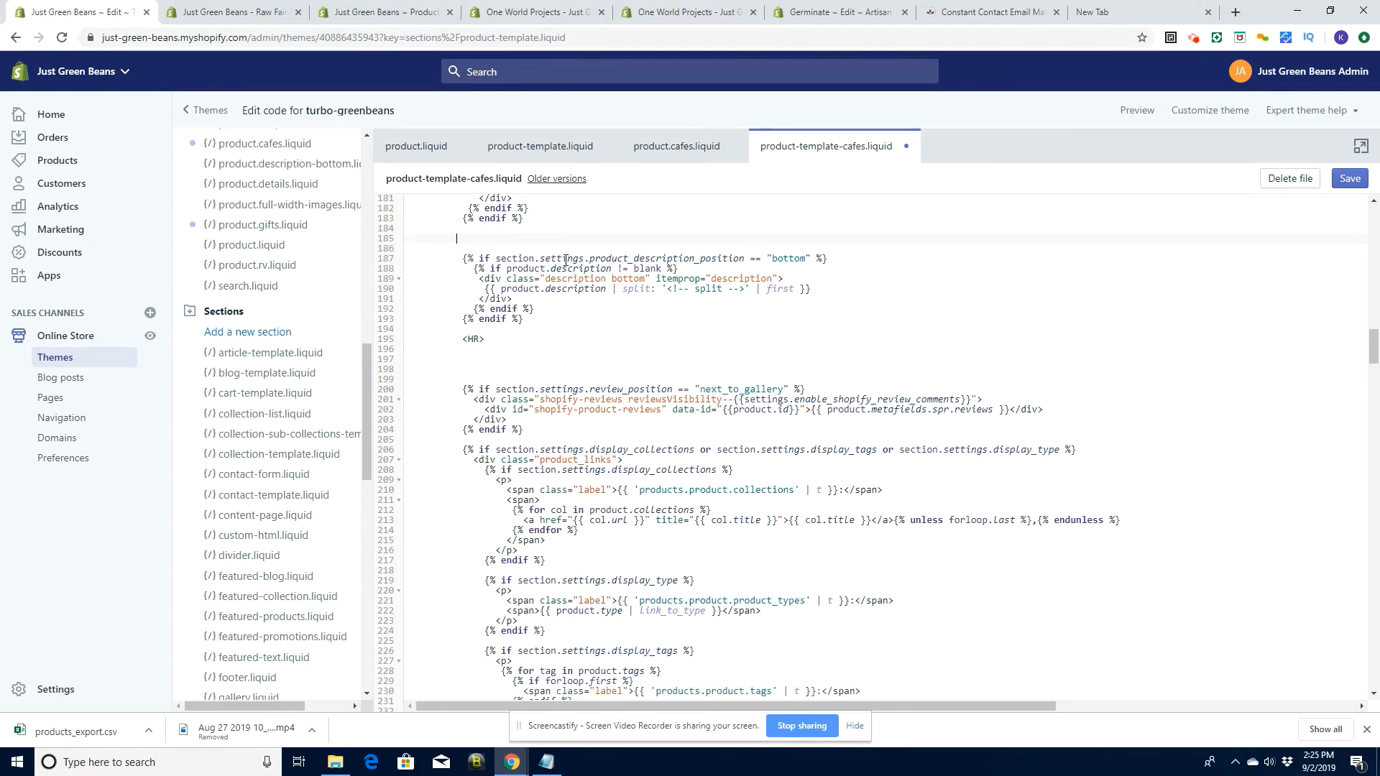
Delete the collection_handles 'coming-soon' price block, through the product-notify-me include and its endif, and save product-template-cafes.liquid
scroll(1361, 342, up, 5)
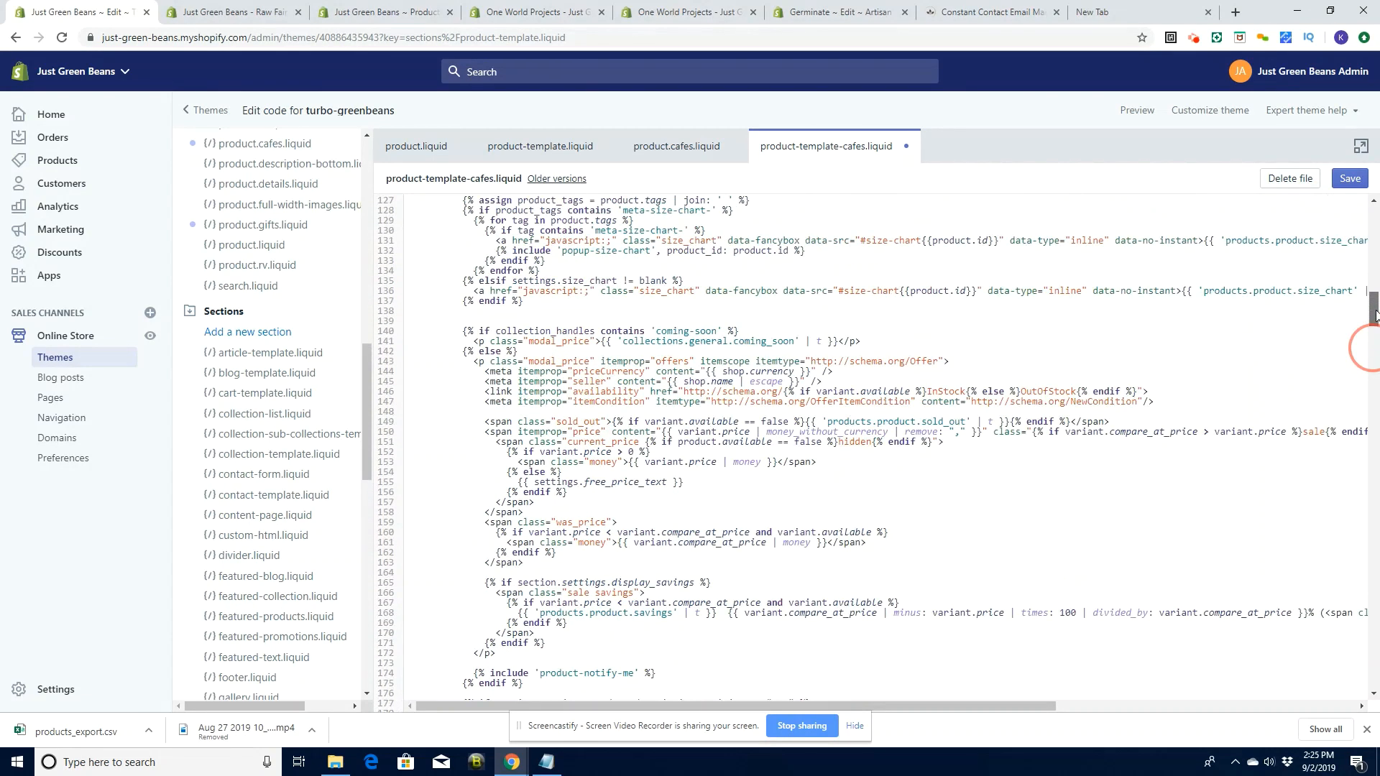
drag(1372, 314, 1373, 218)
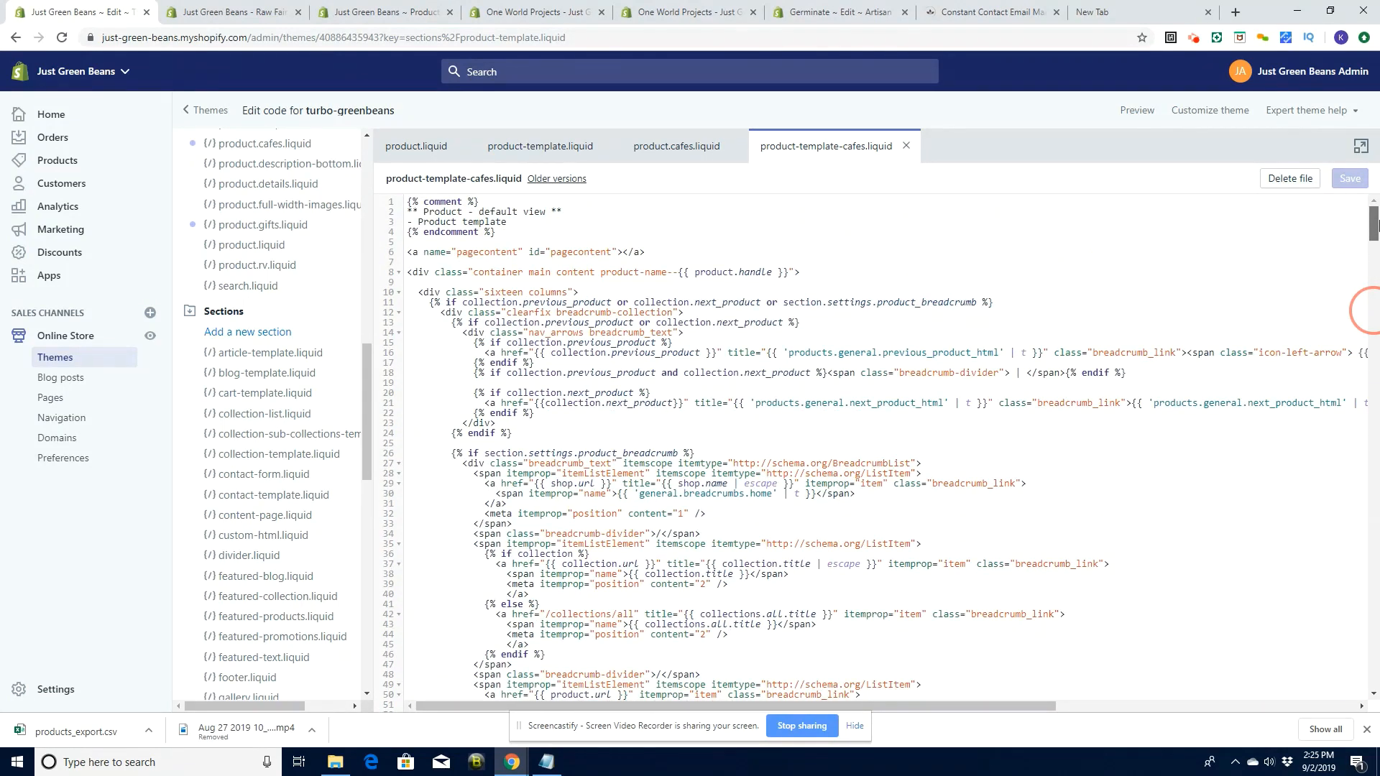
drag(1372, 225, 1375, 282)
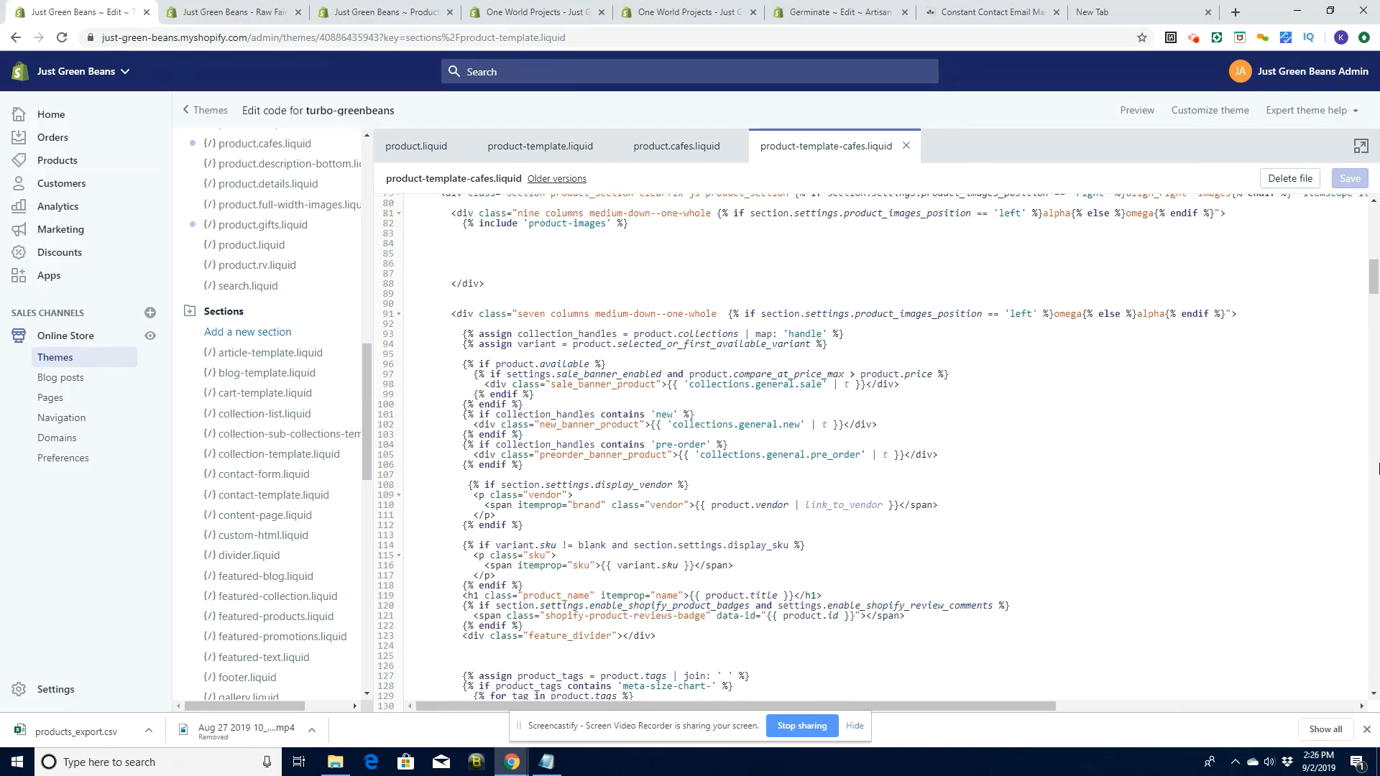
drag(1373, 278, 1373, 306)
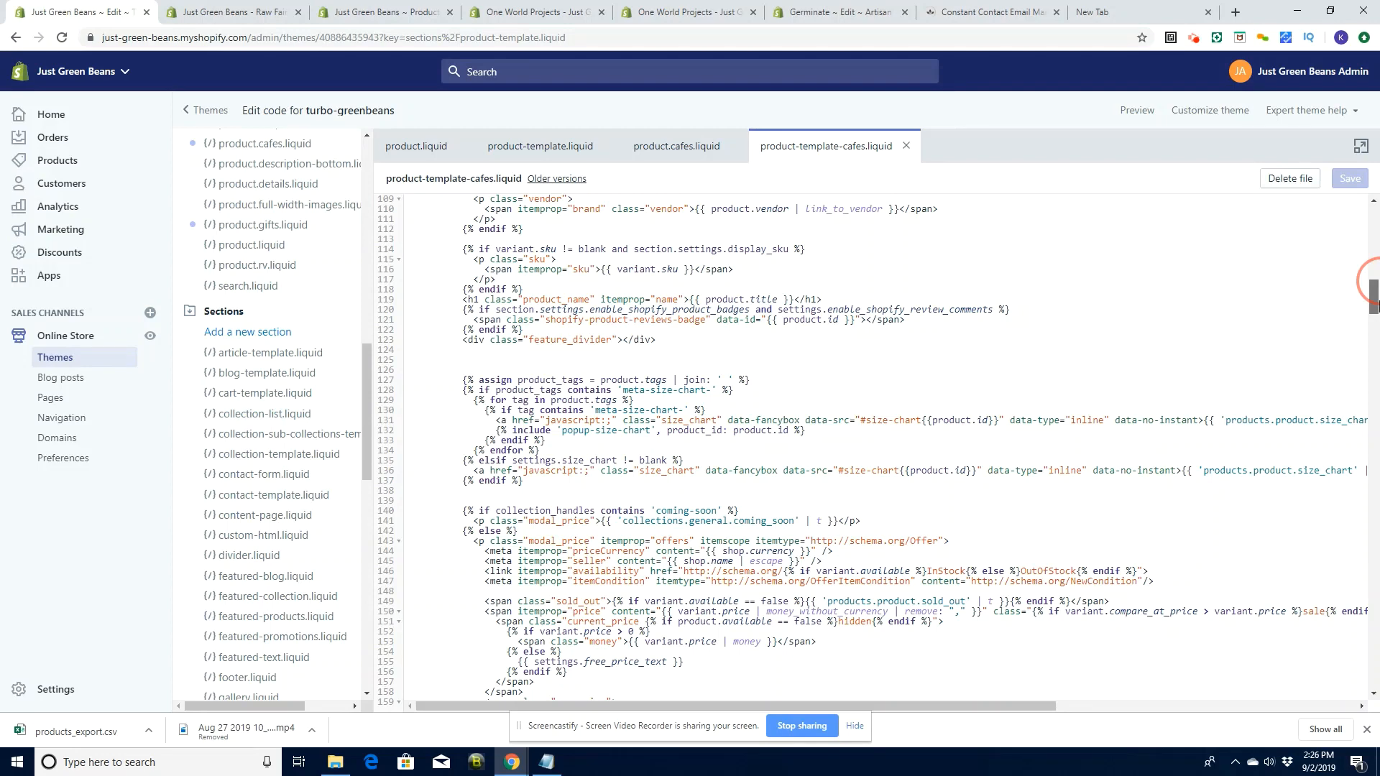
drag(1373, 305, 1375, 322)
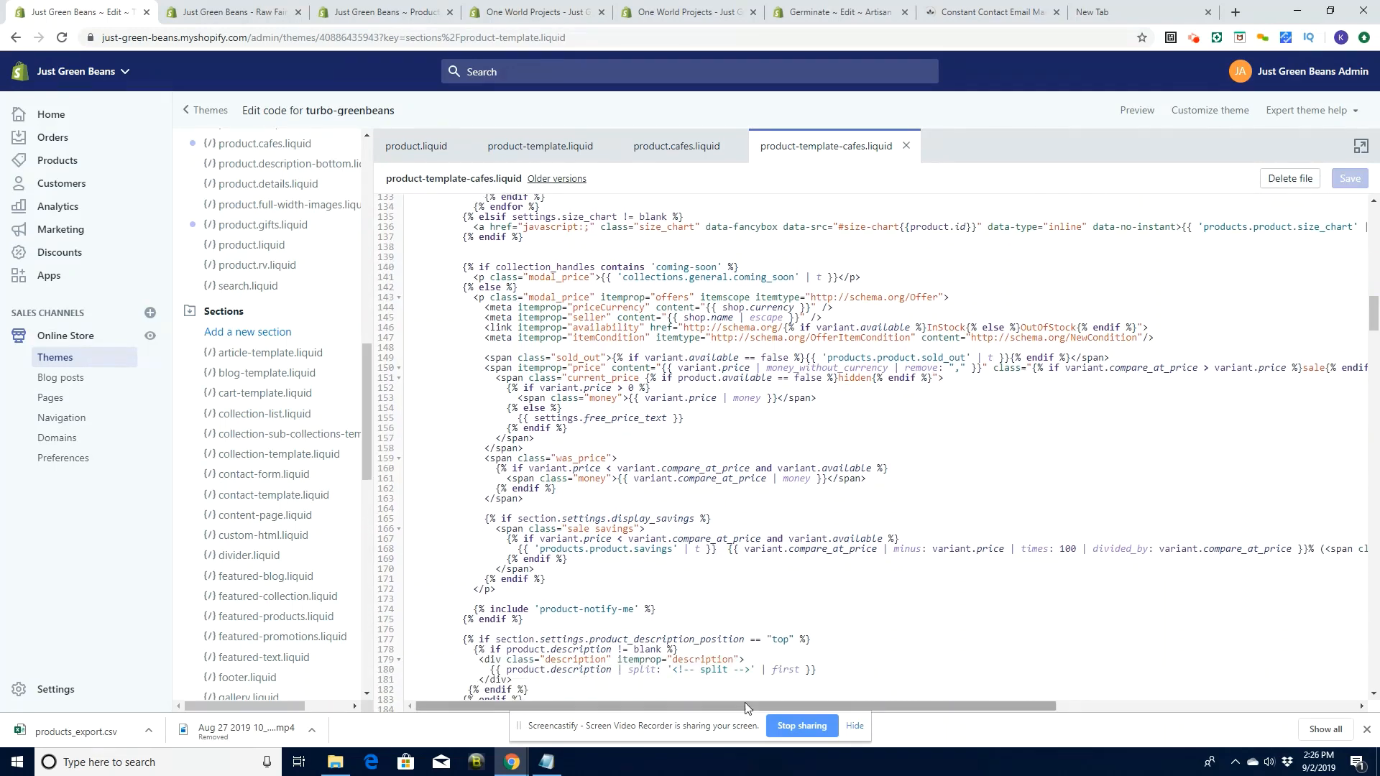
click(462, 267)
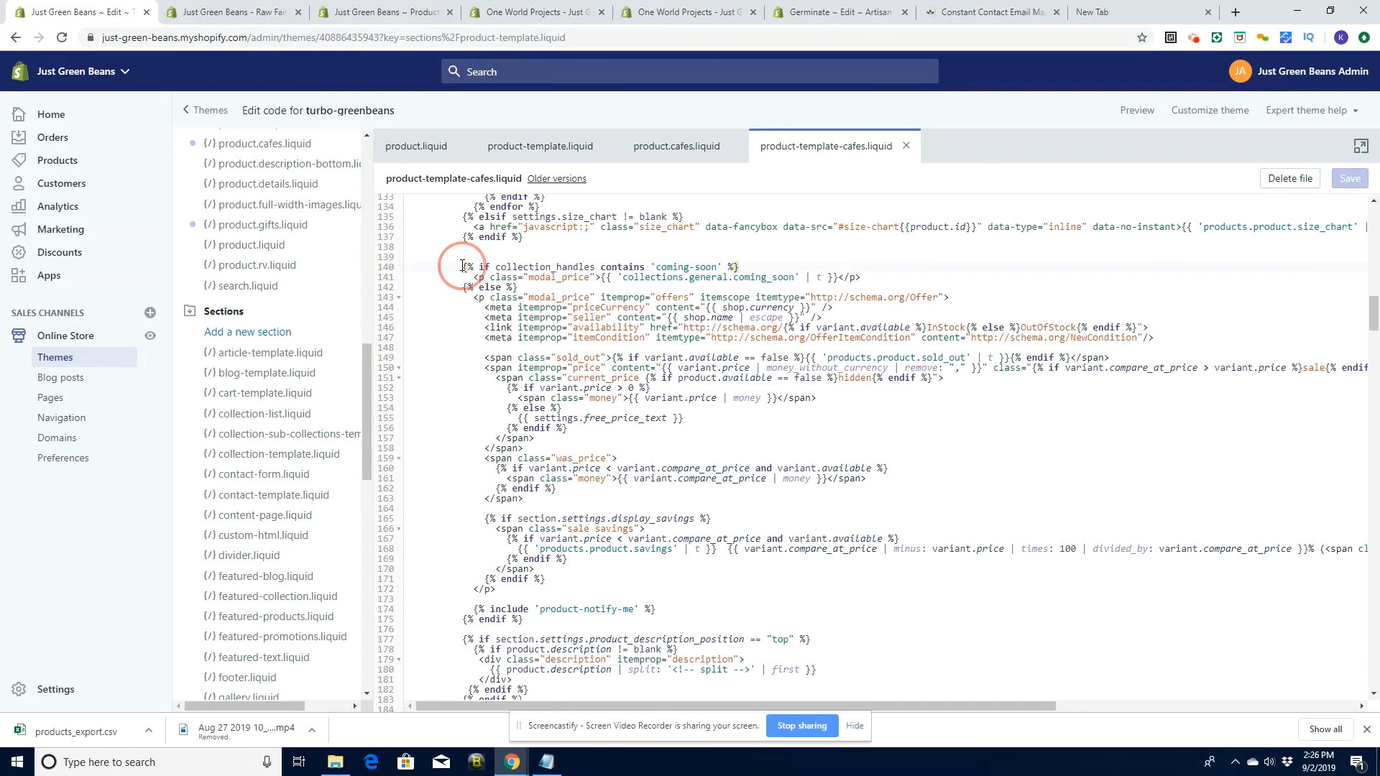
drag(462, 269, 553, 621)
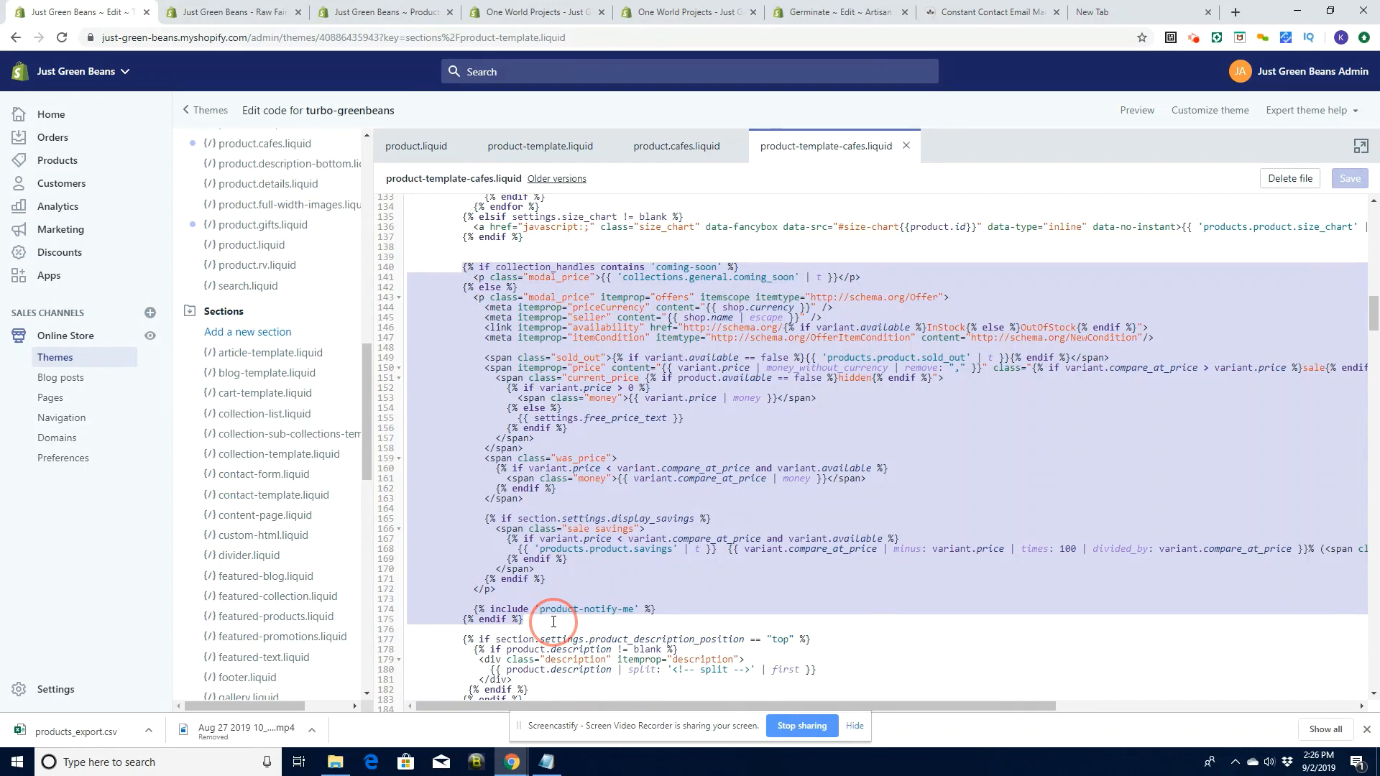
key(BackSpace)
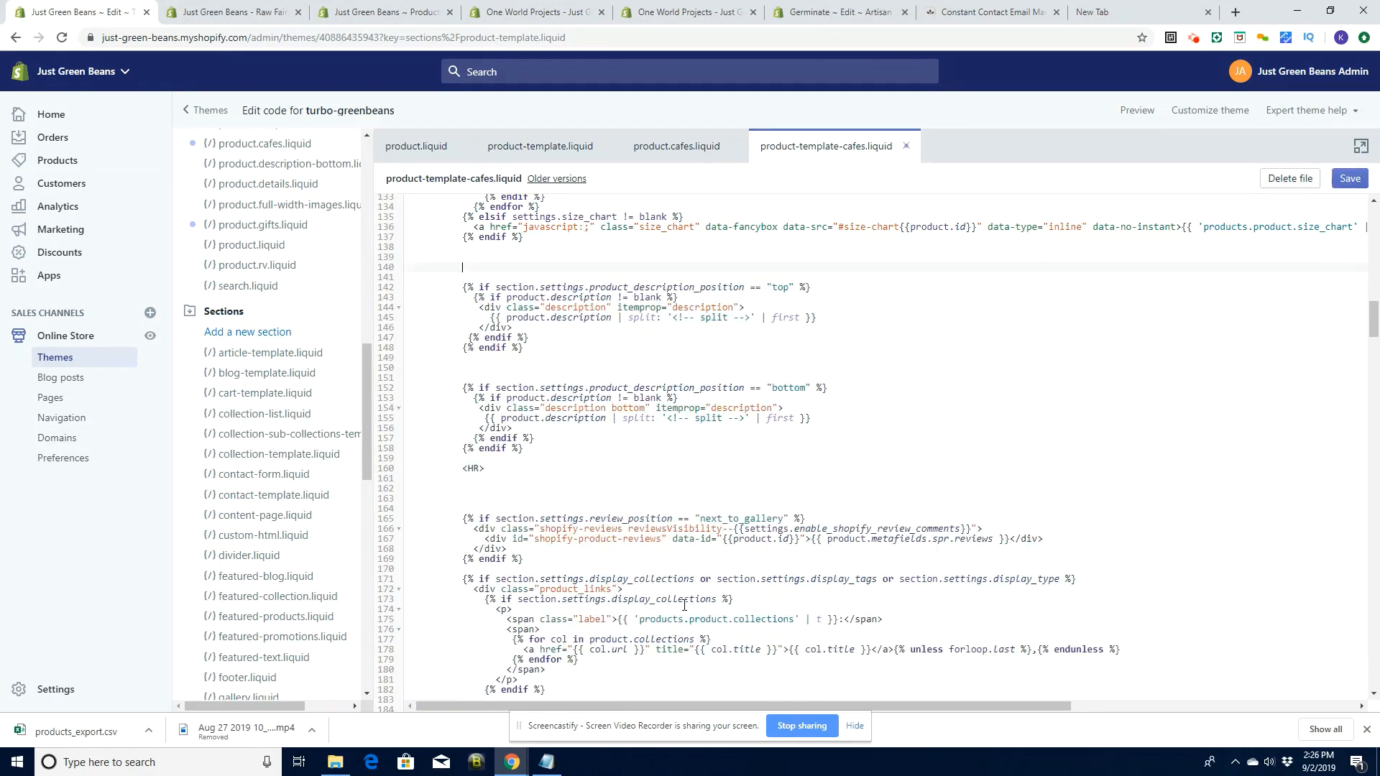
click(1349, 178)
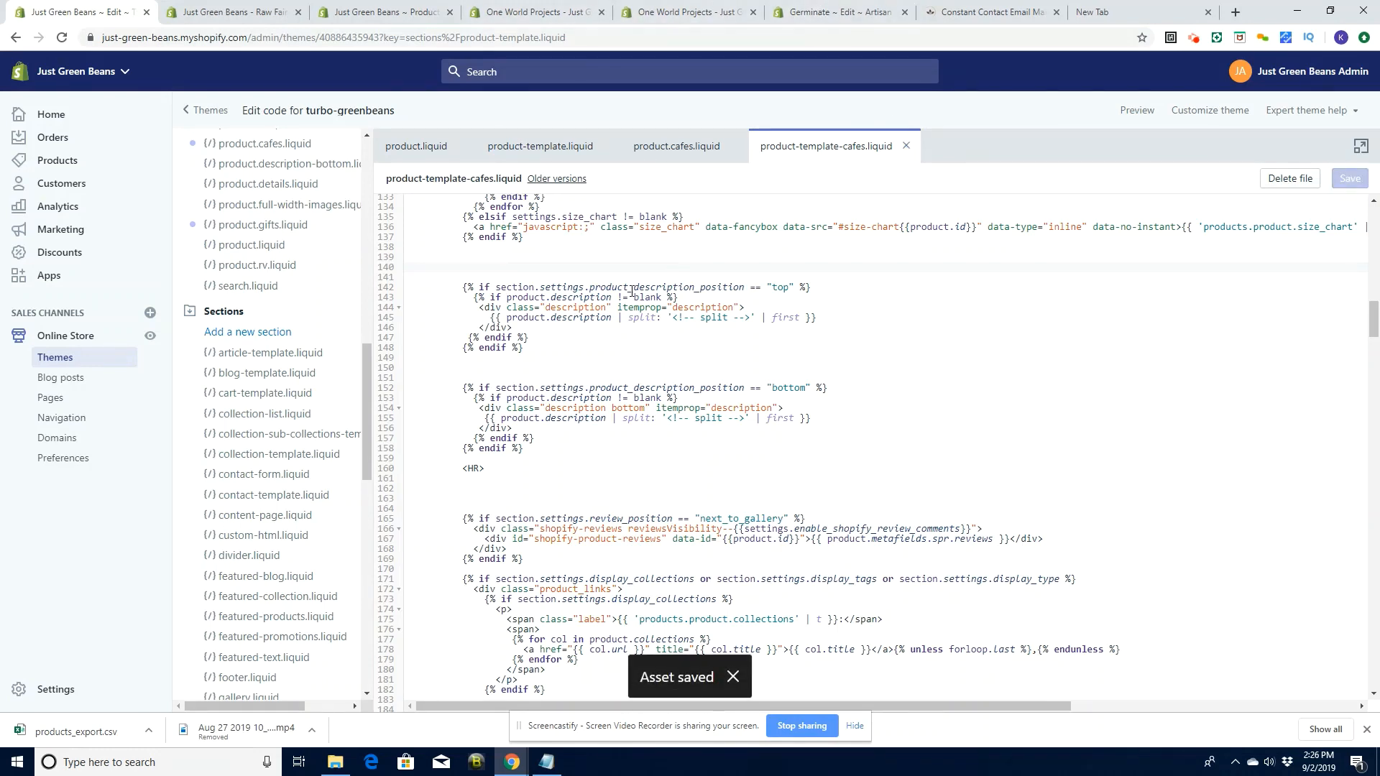
Close the duplicate One World Projects store preview and reload the remaining one to check the cafes template edits
click(665, 14)
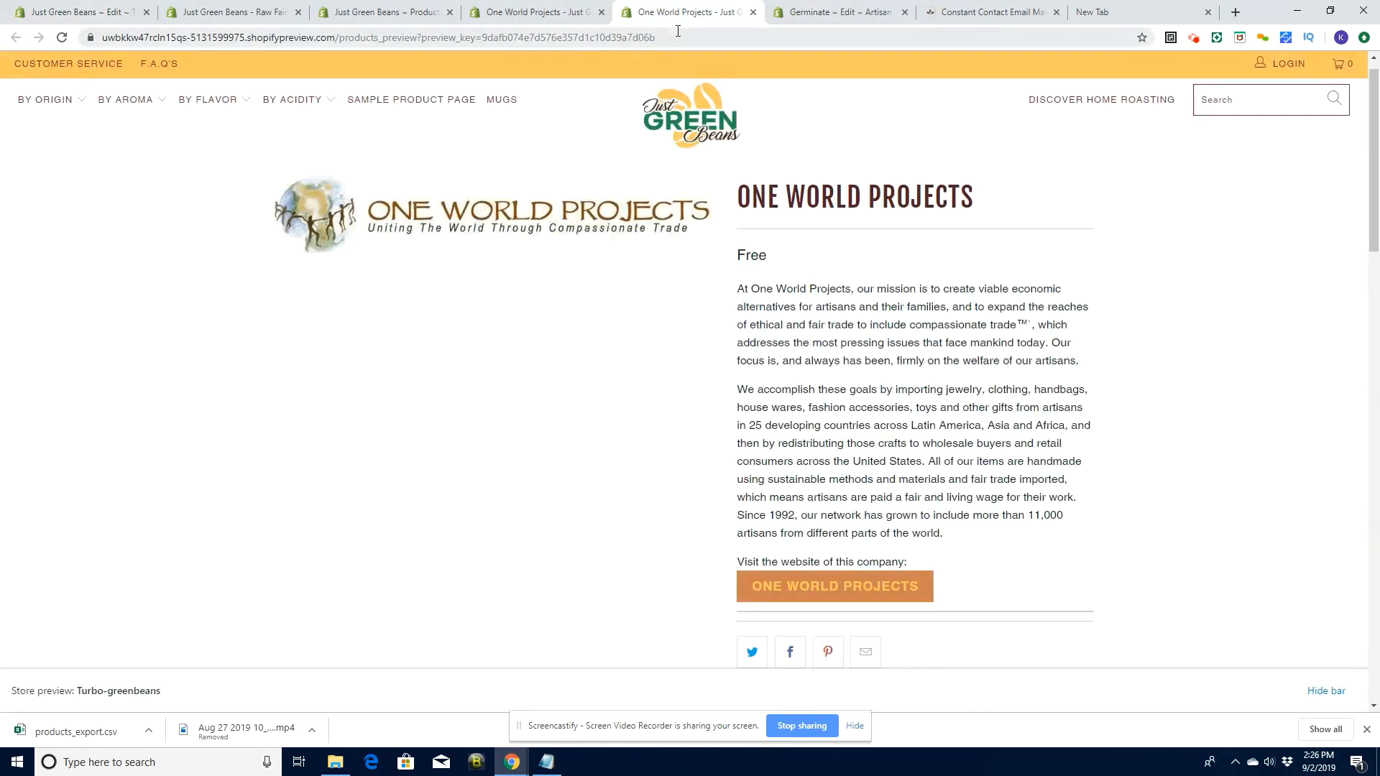
key(F5)
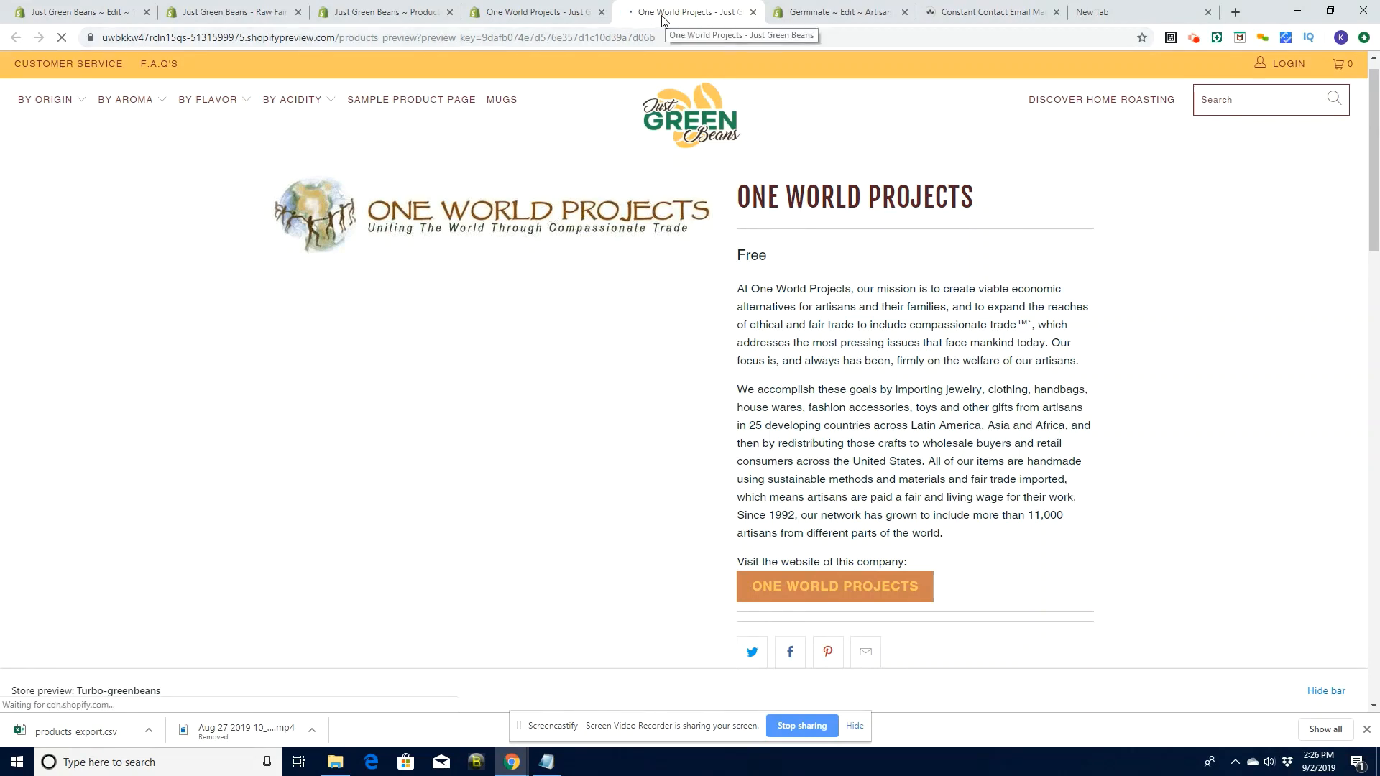
click(528, 15)
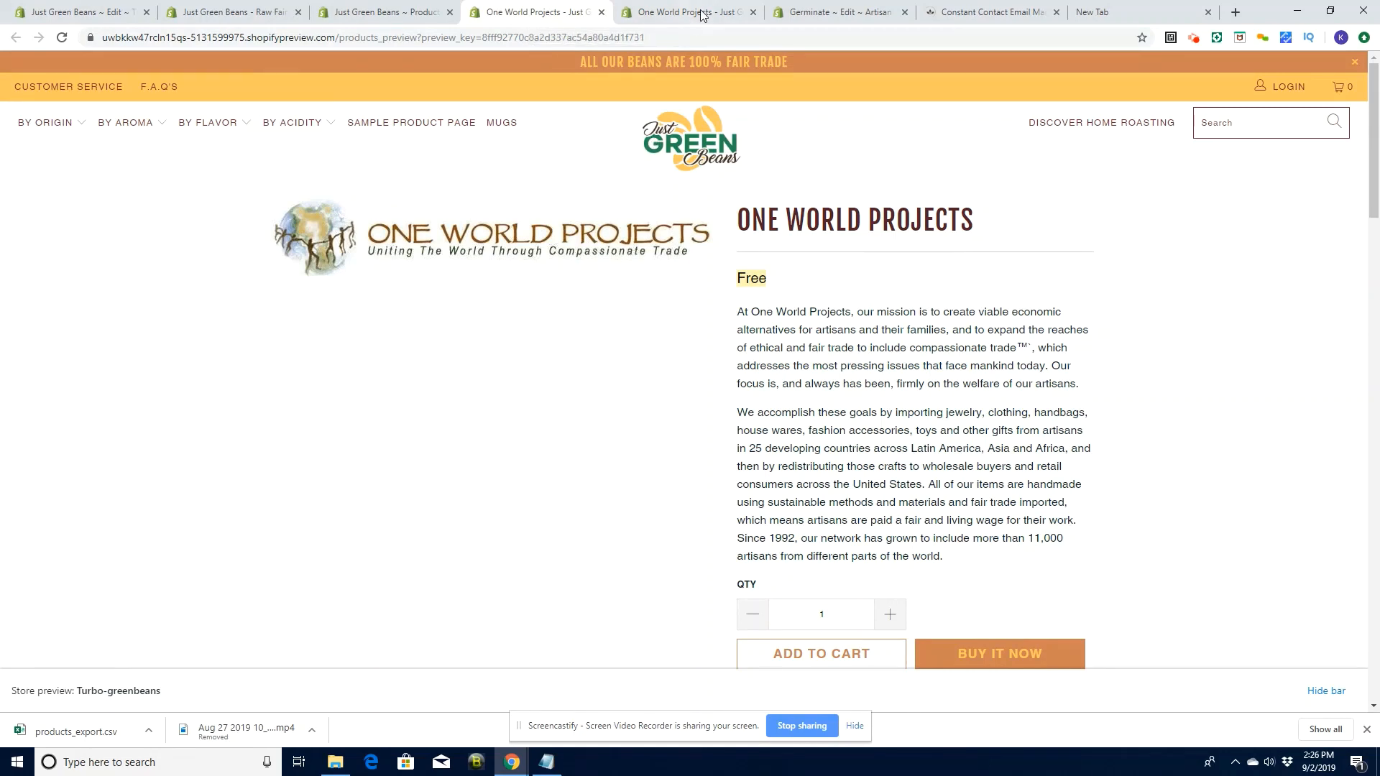
click(752, 13)
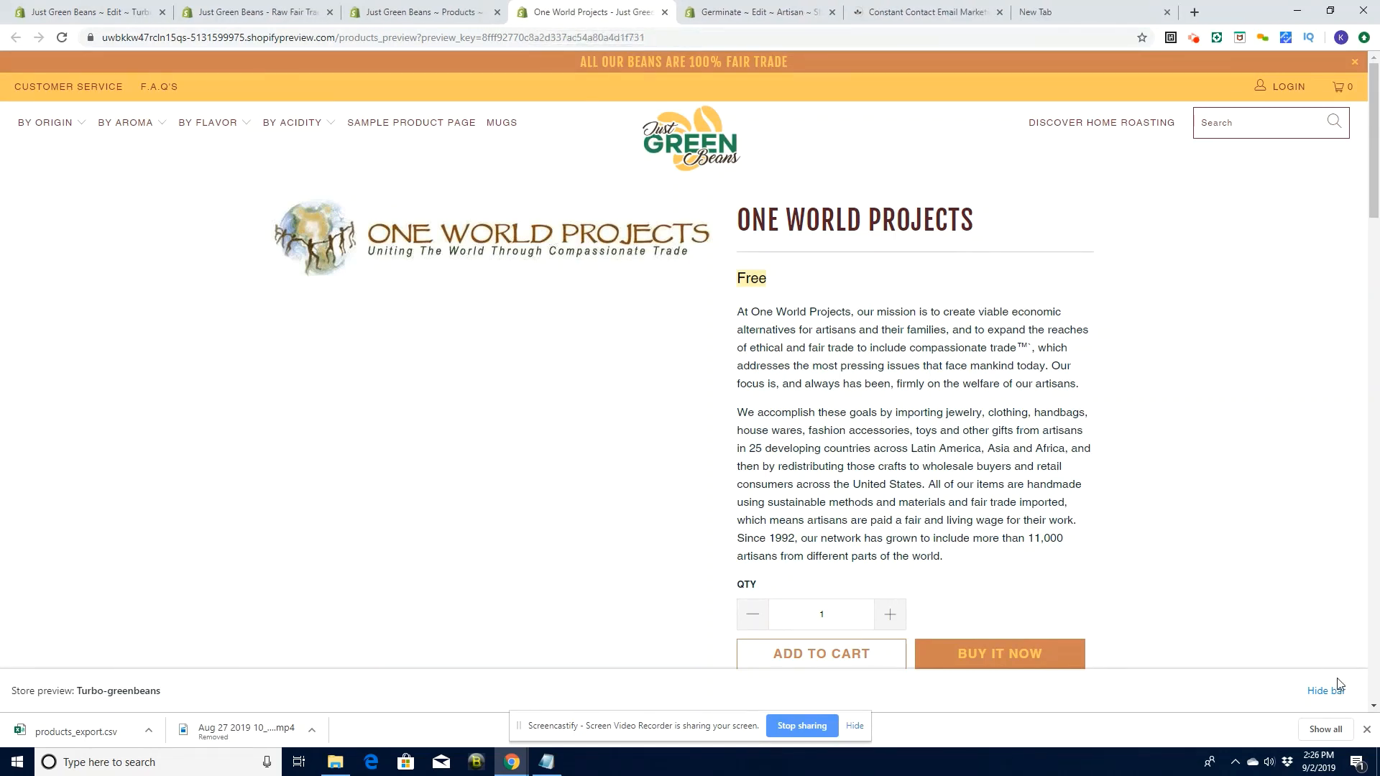
key(F5)
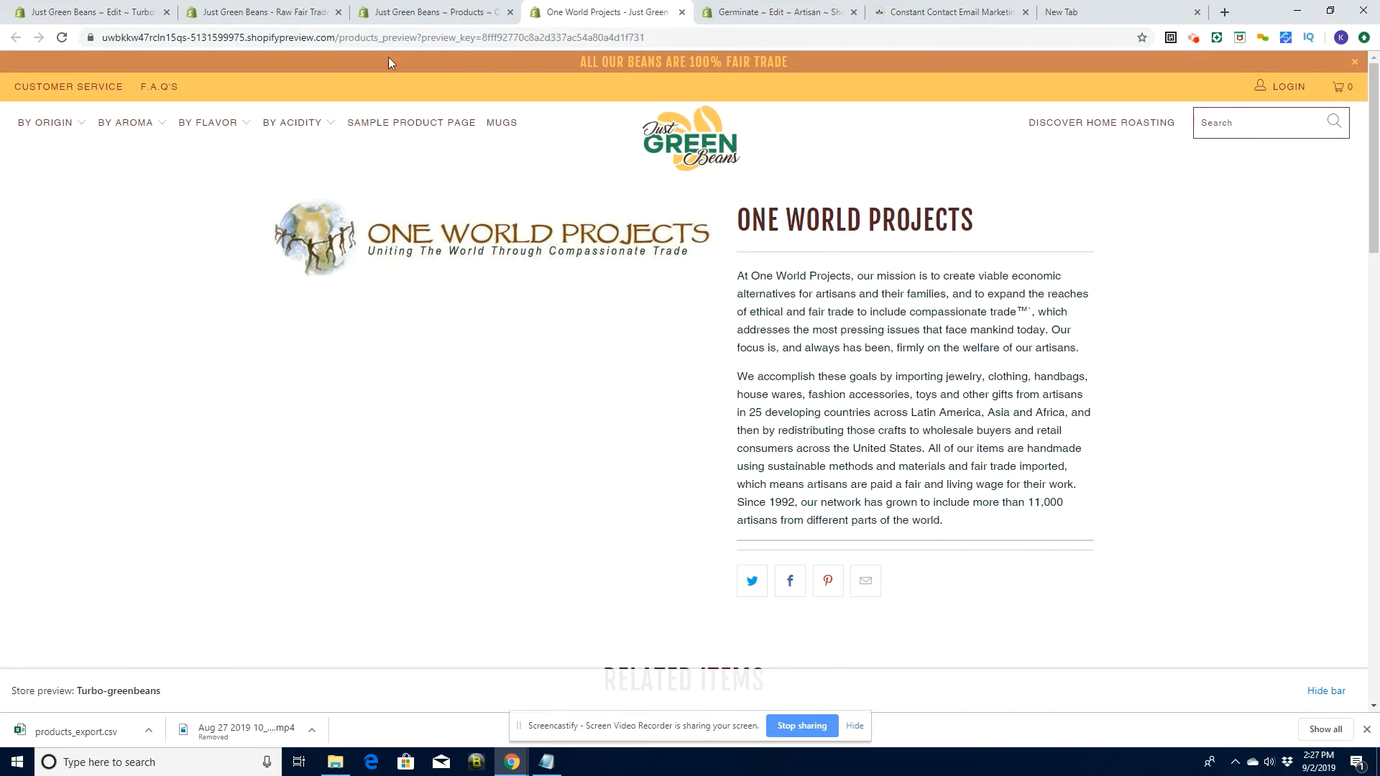
Copy the product.tags 'url:' loop with the company website link from Notepad and return to the theme code editor
click(546, 762)
drag(536, 330, 230, 37)
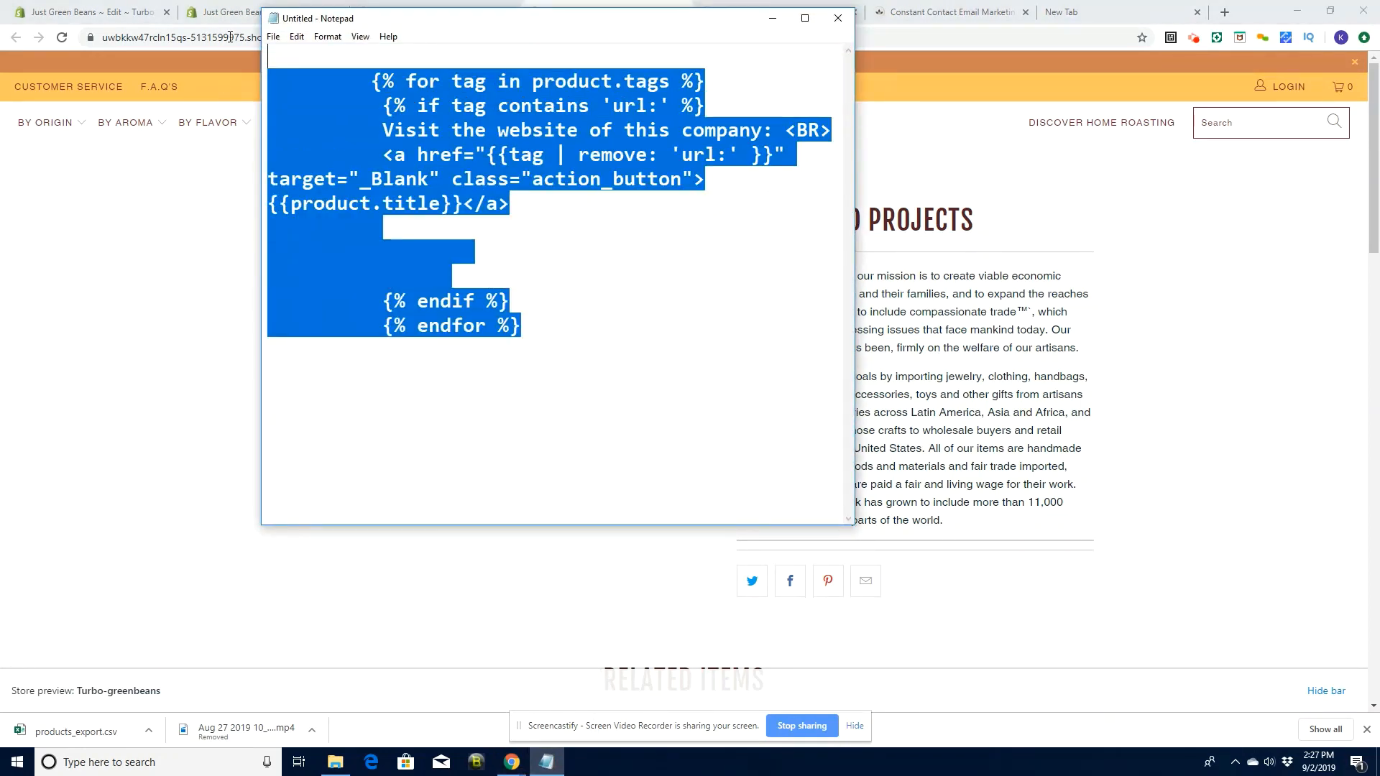
right_click(471, 149)
click(503, 194)
click(227, 13)
click(143, 13)
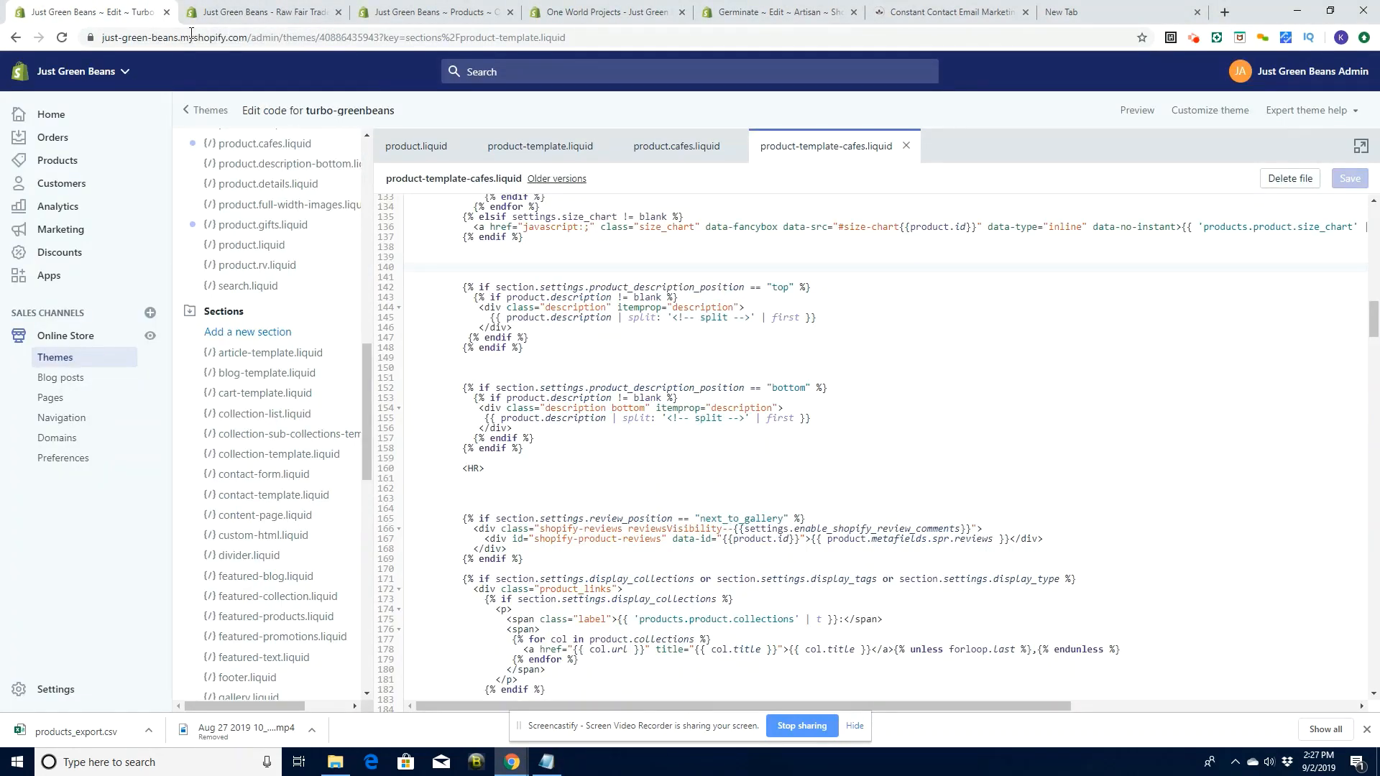
Add the placeholder text "test" below the HR tag in product-template-cafes.liquid, save, and check its position in the One World Projects preview
mouse_move(1371, 323)
mouse_down()
mouse_move(1373, 402)
mouse_move(1374, 332)
mouse_up()
click(442, 296)
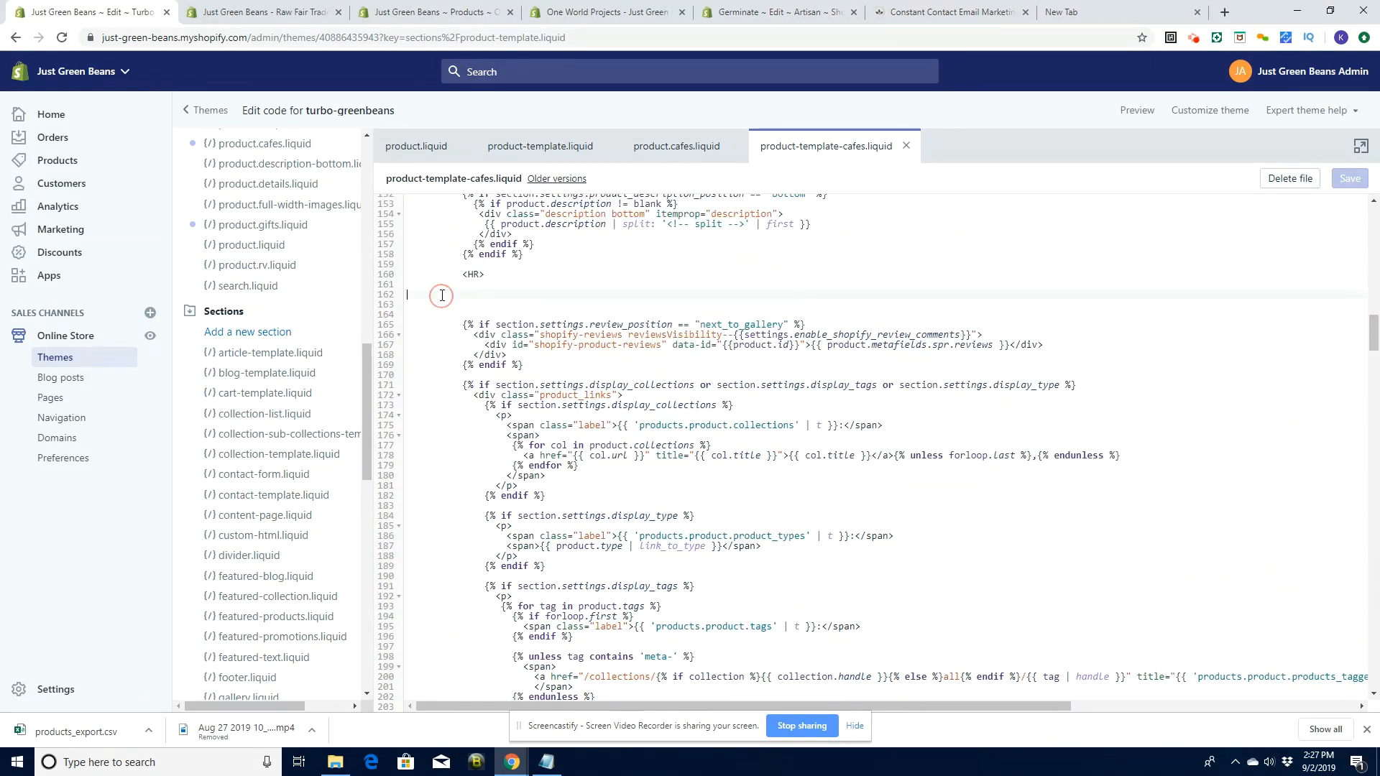
text(test)
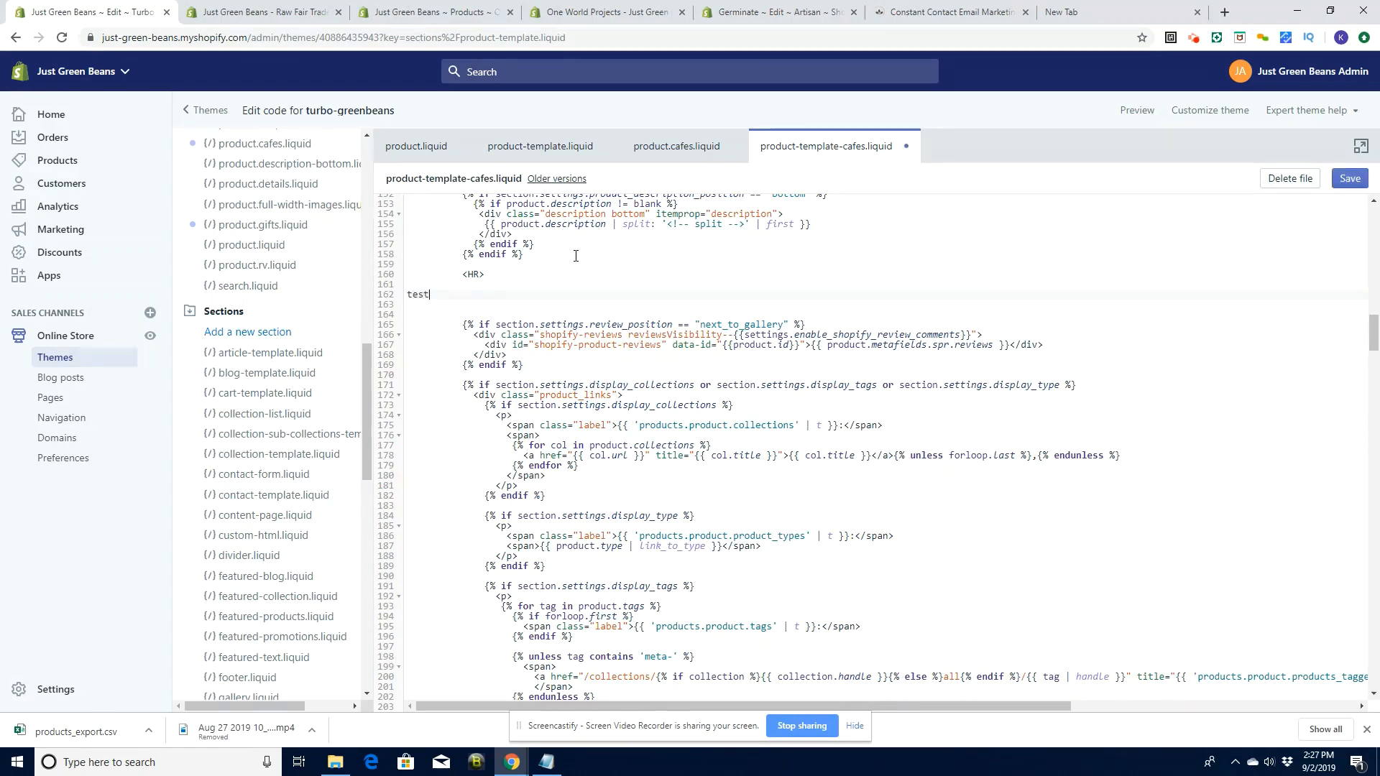
click(1350, 178)
click(432, 12)
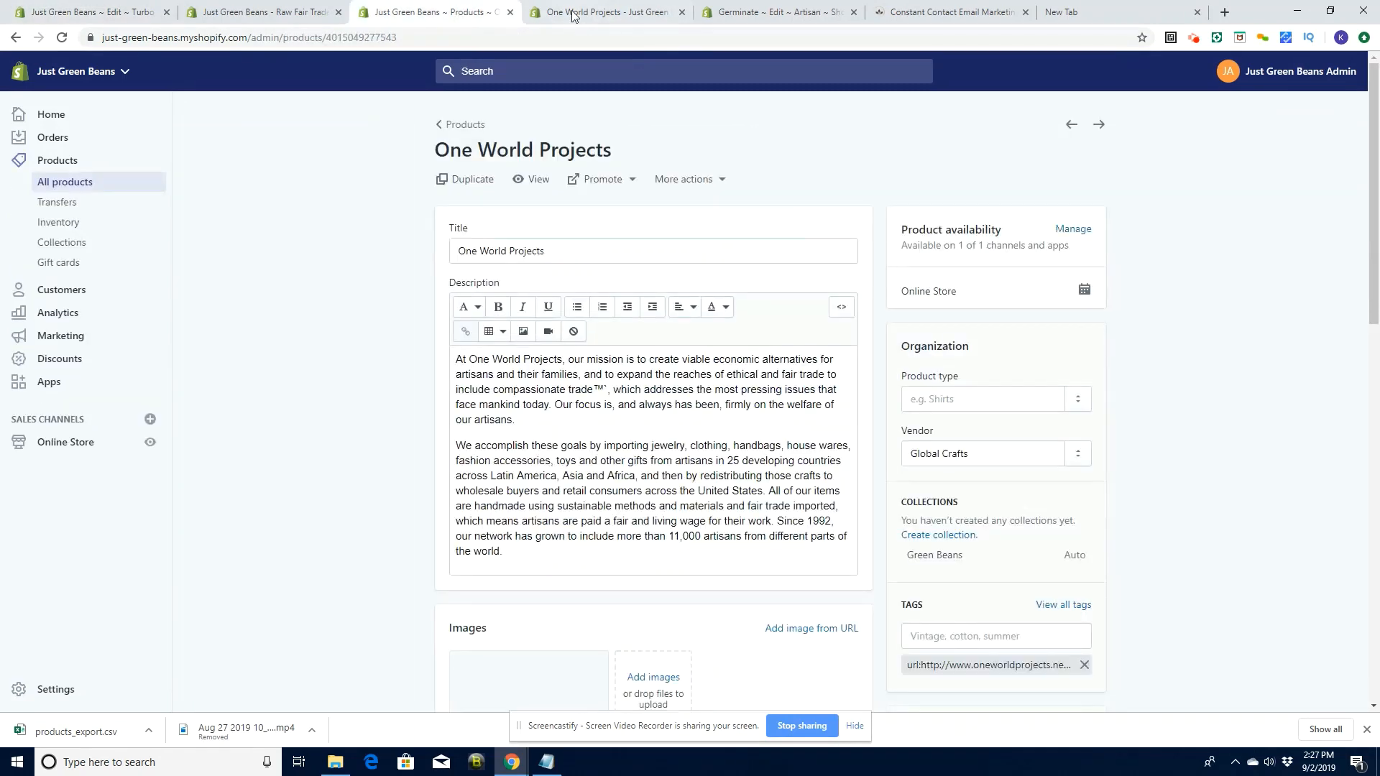
click(585, 12)
key(F5)
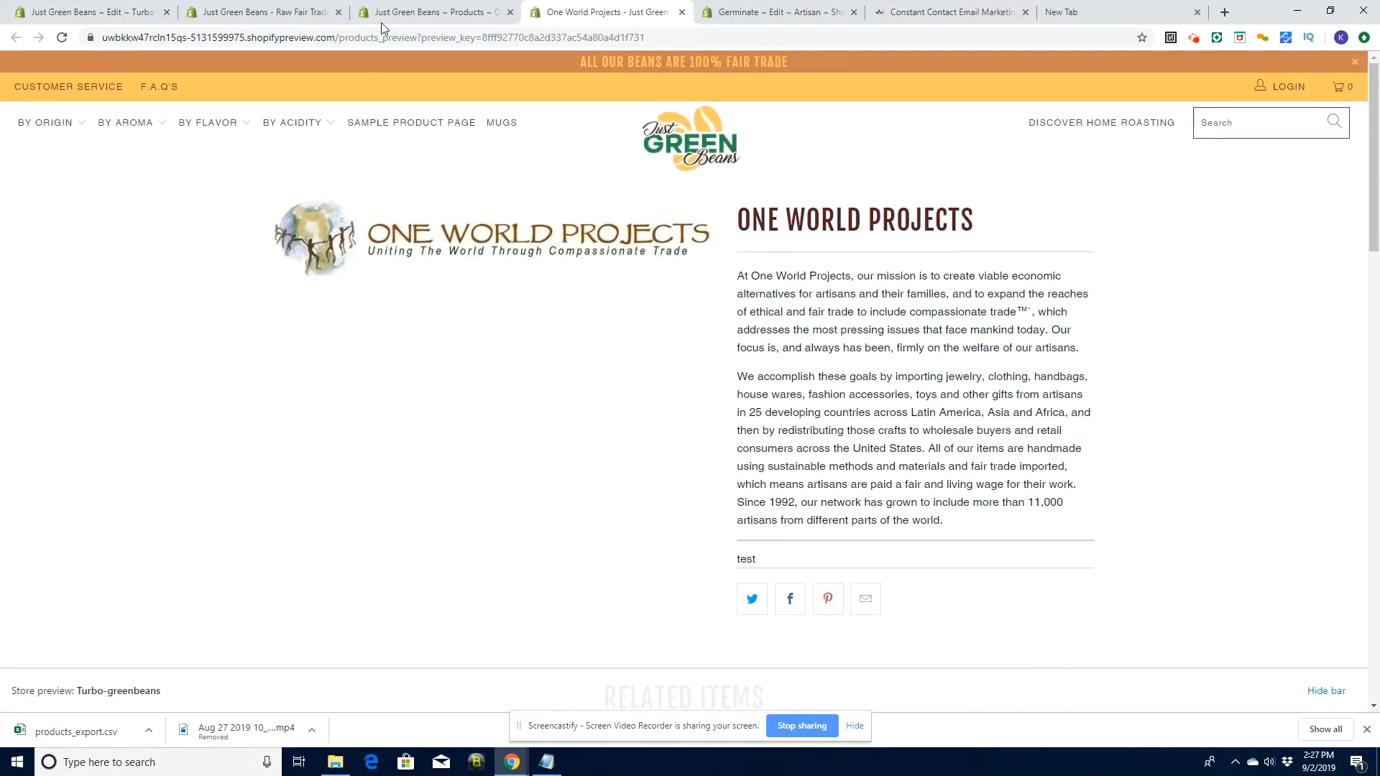
Replace the "test" placeholder in product-template-cafes.liquid with the copied 'url:' tag loop, save, and reload the One World Projects preview
click(94, 12)
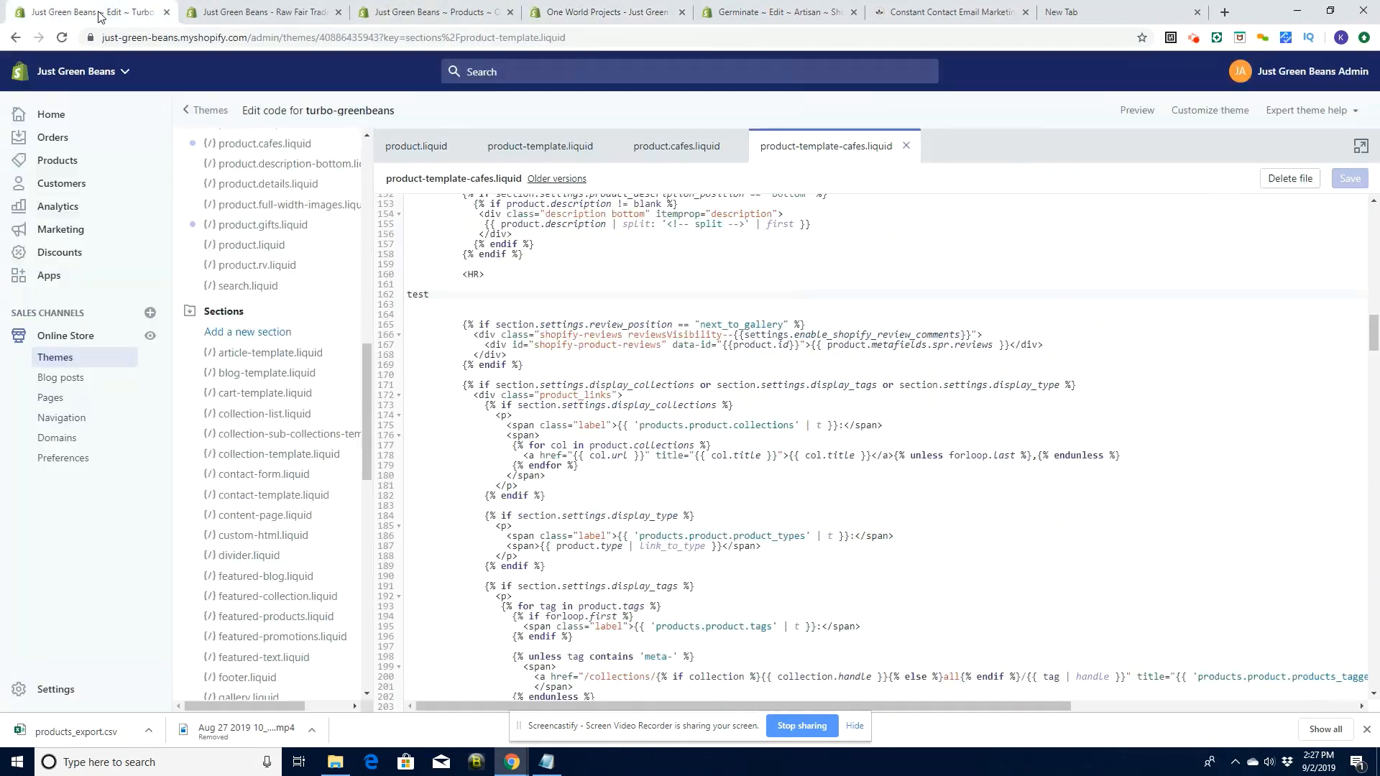
double_click(413, 295)
right_click(412, 295)
click(445, 367)
click(1348, 178)
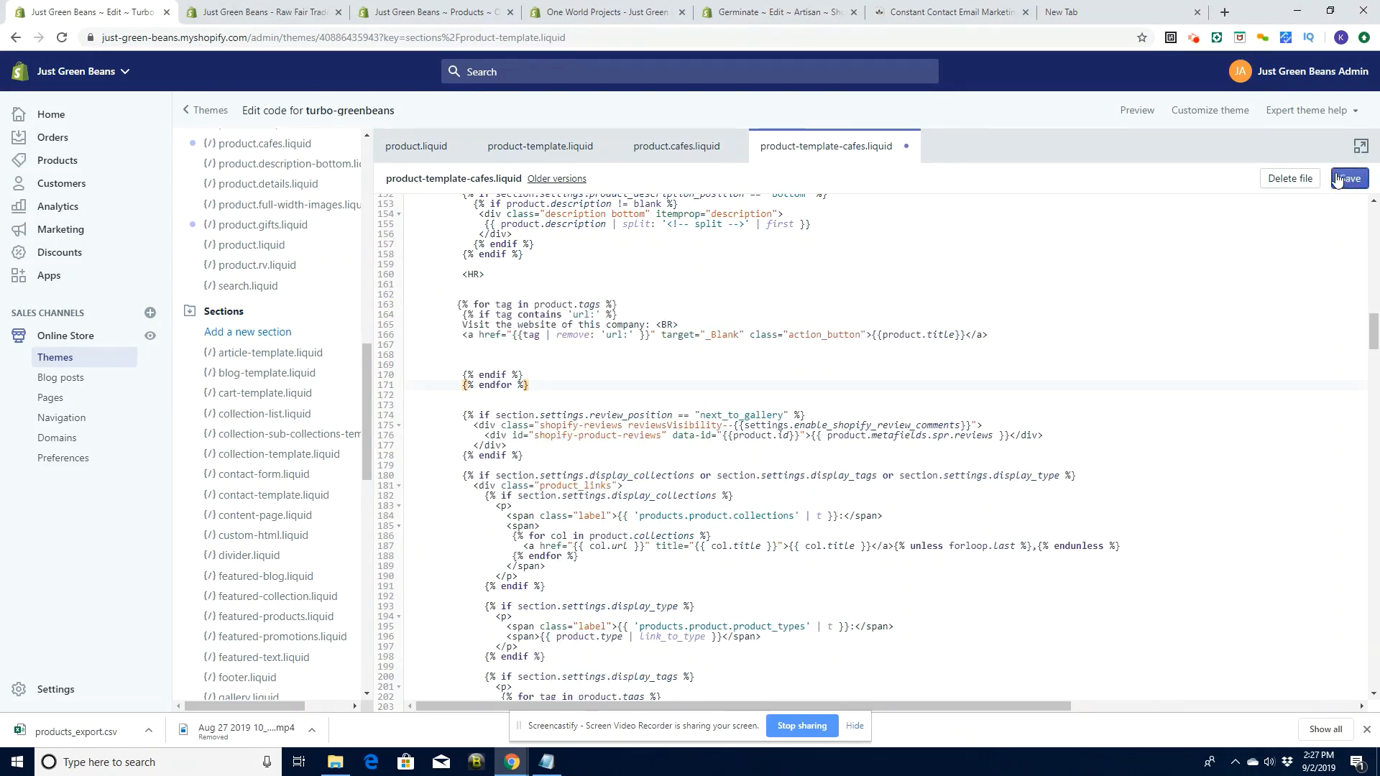
click(590, 15)
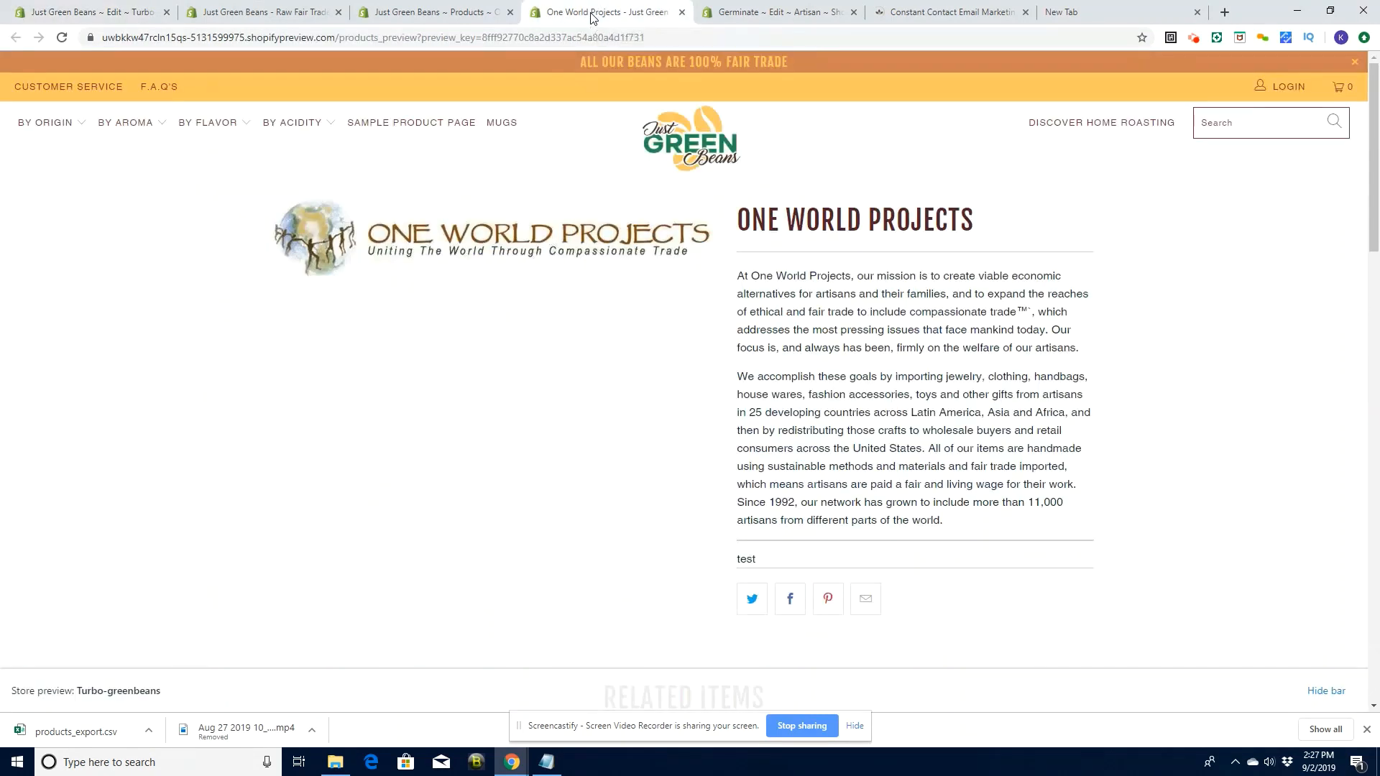
key(F5)
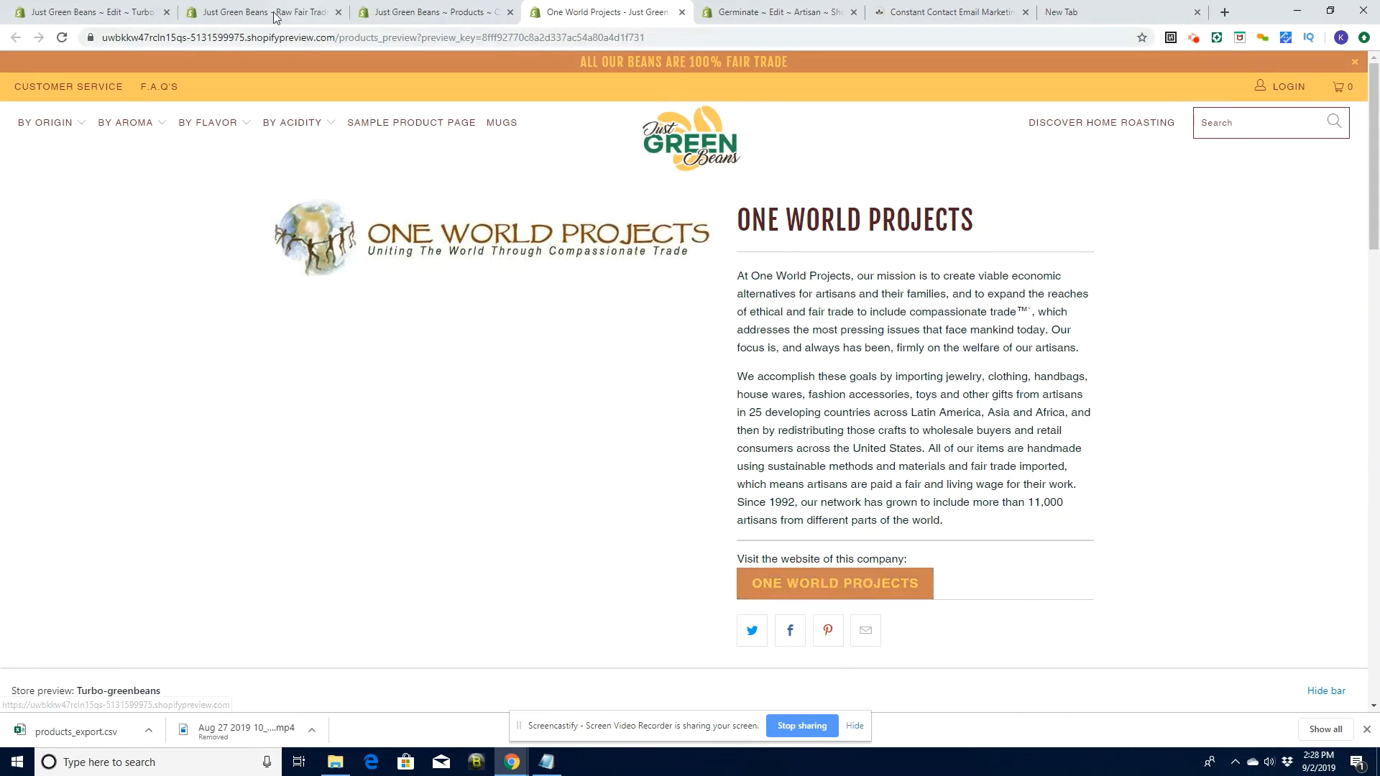
Add <BR><BR> on a new line after the 'url:' loop's endfor, save the file, and reload the product preview
click(79, 13)
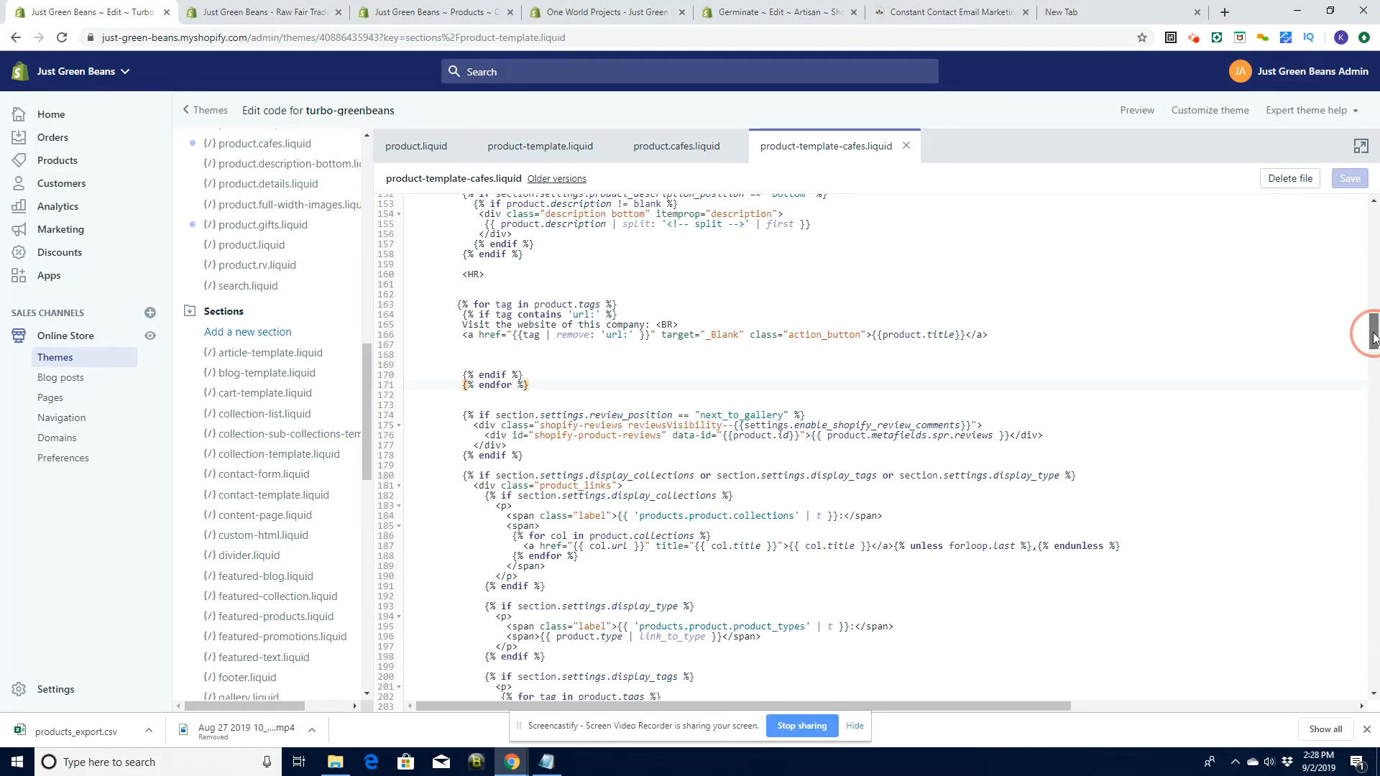
key(Return)
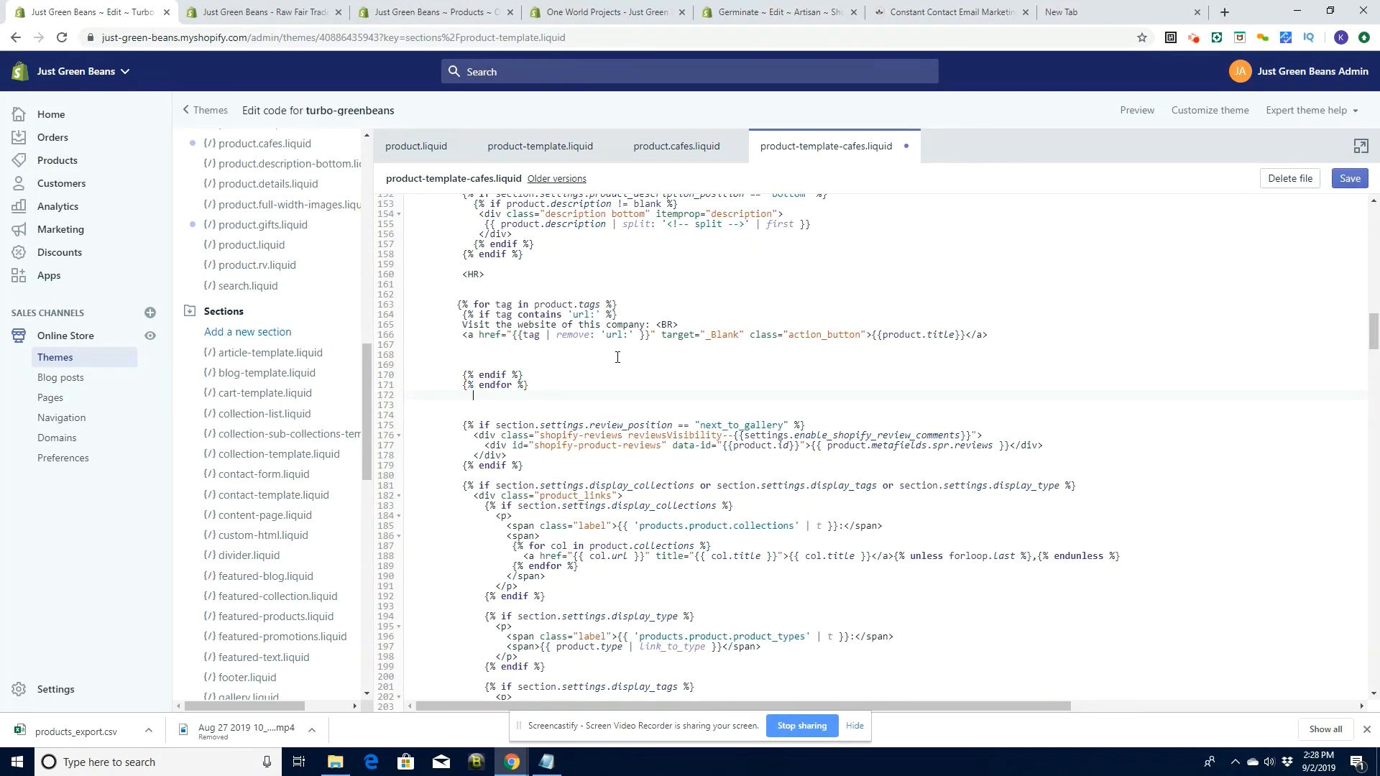
text(<BR><BR>)
click(1351, 178)
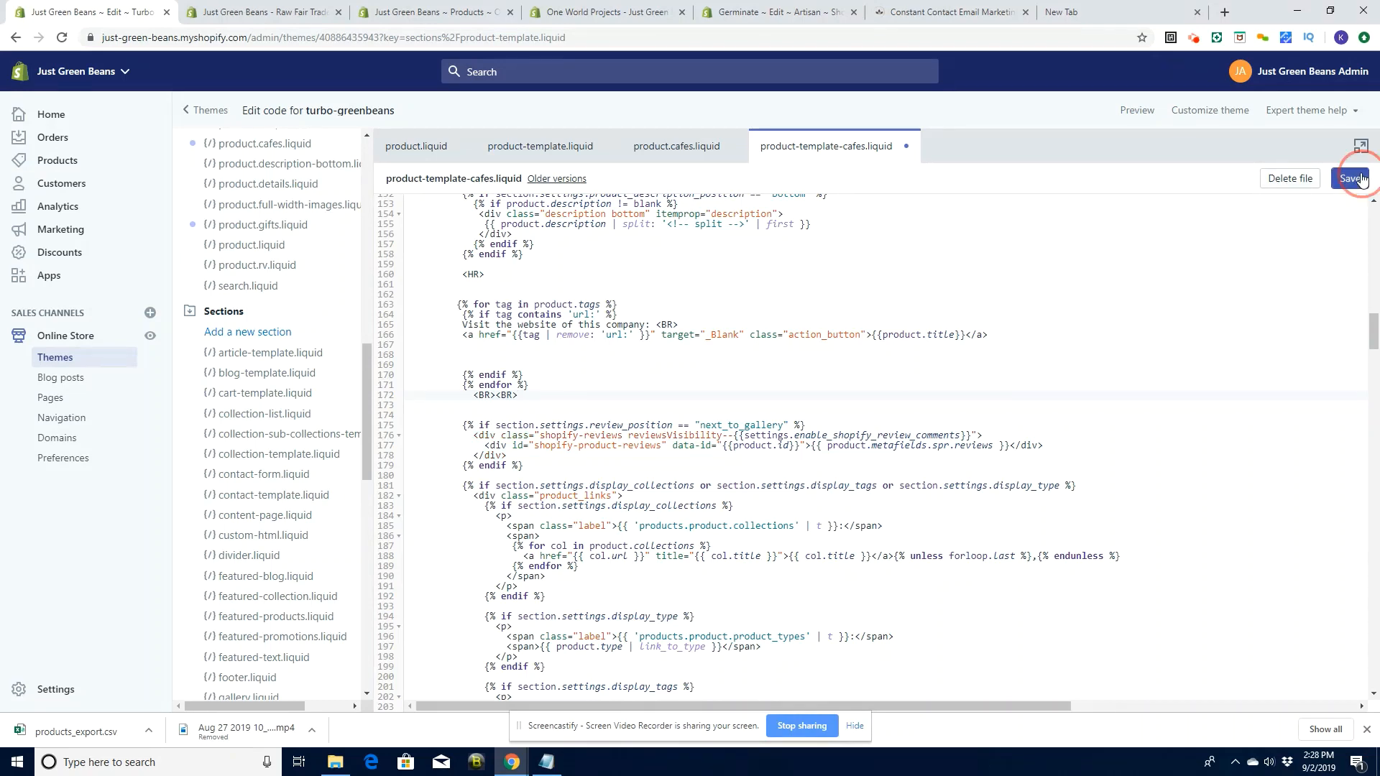
click(627, 13)
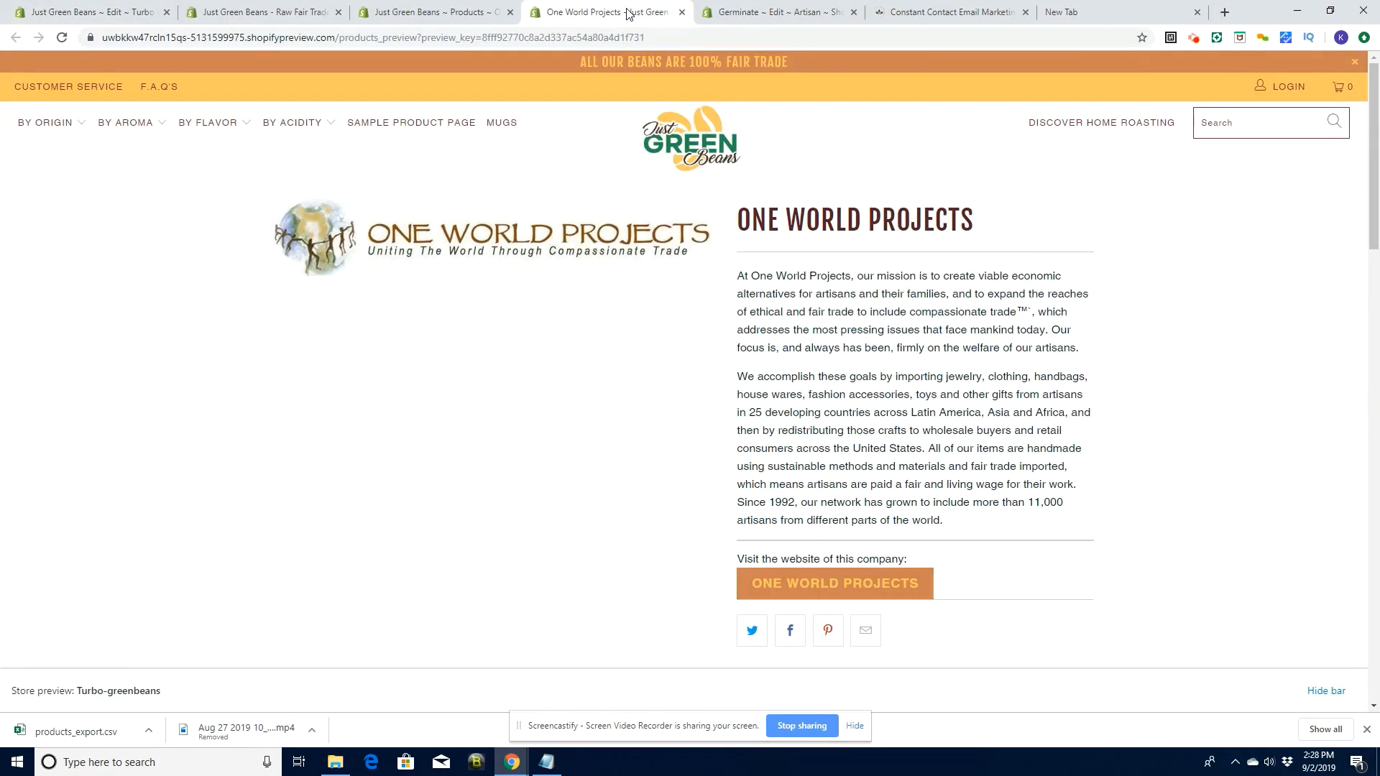
key(F5)
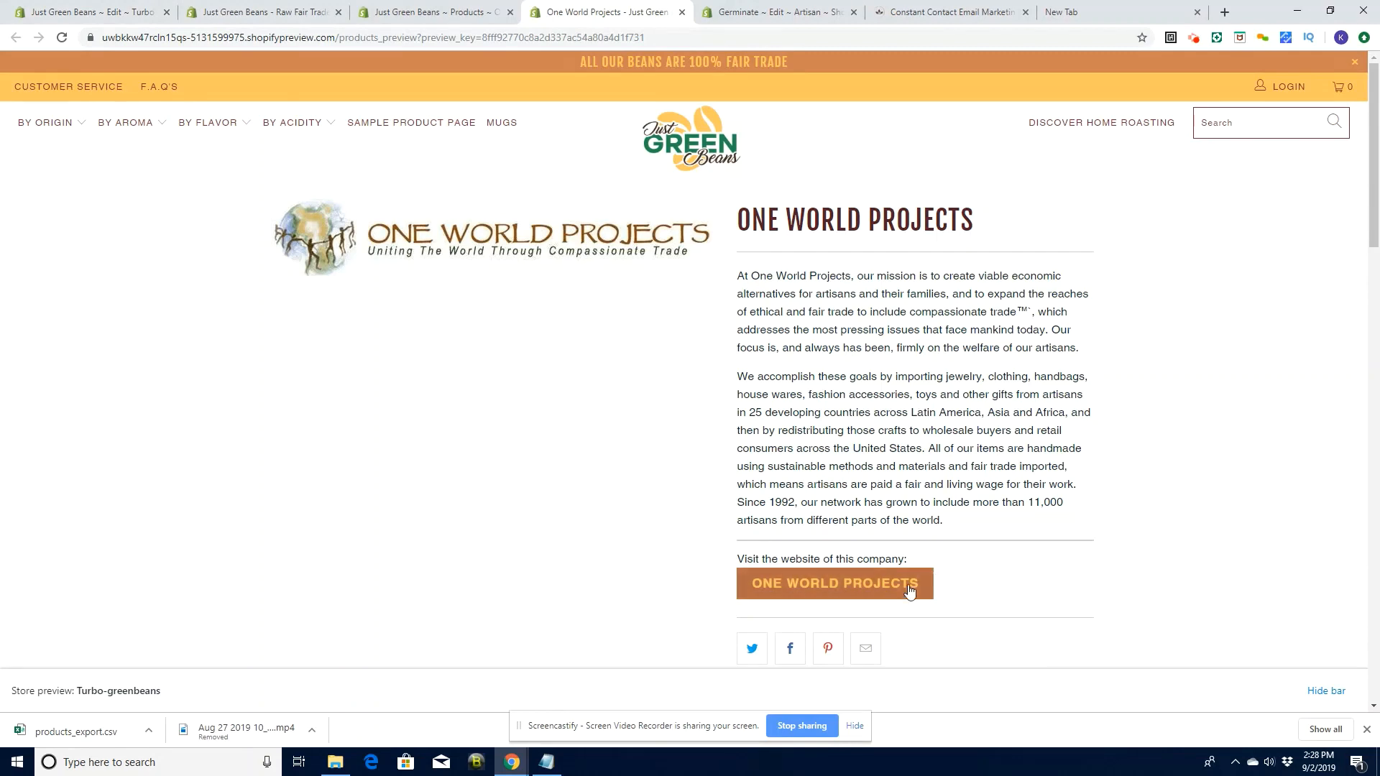
Examine the 'url:' tag loop's product.tags condition, website text and product.title link label, and compare them with the One World Projects preview
click(93, 11)
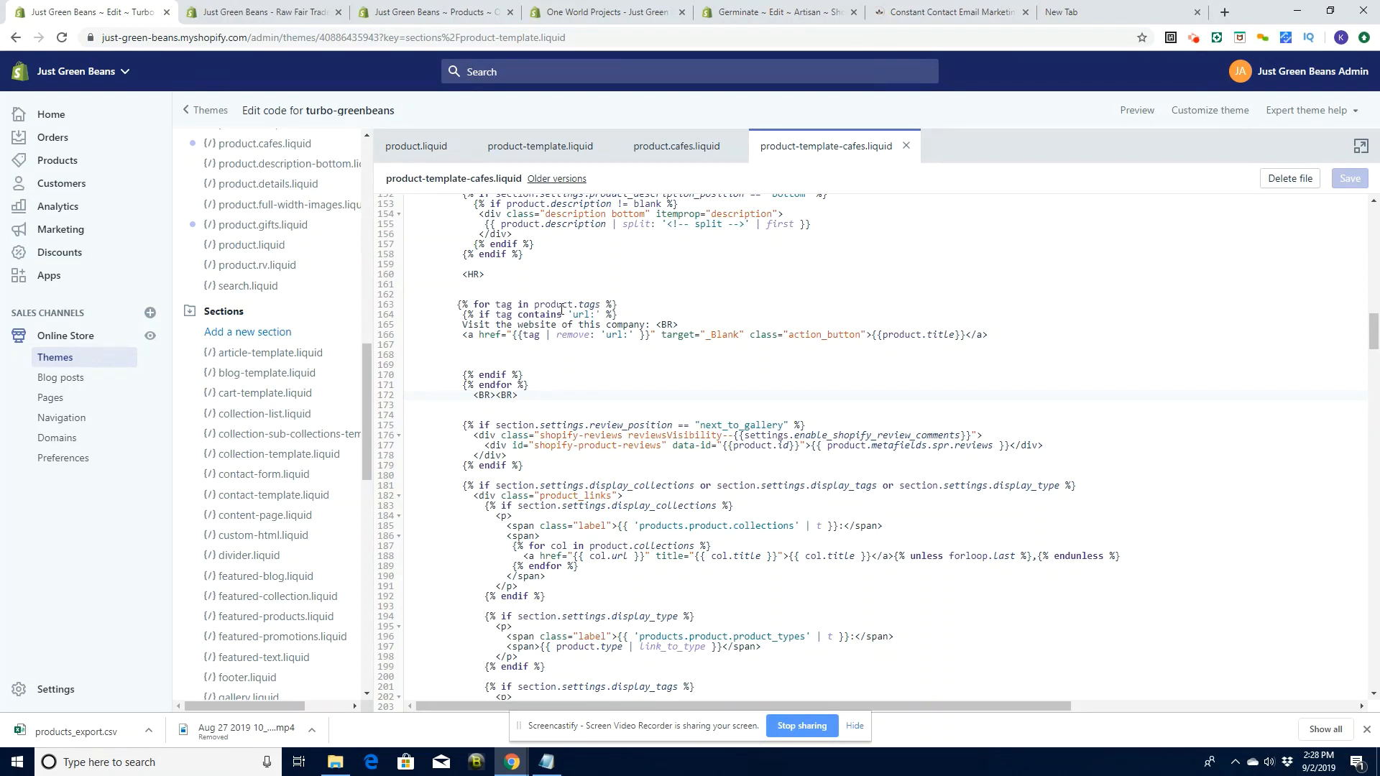
double_click(499, 306)
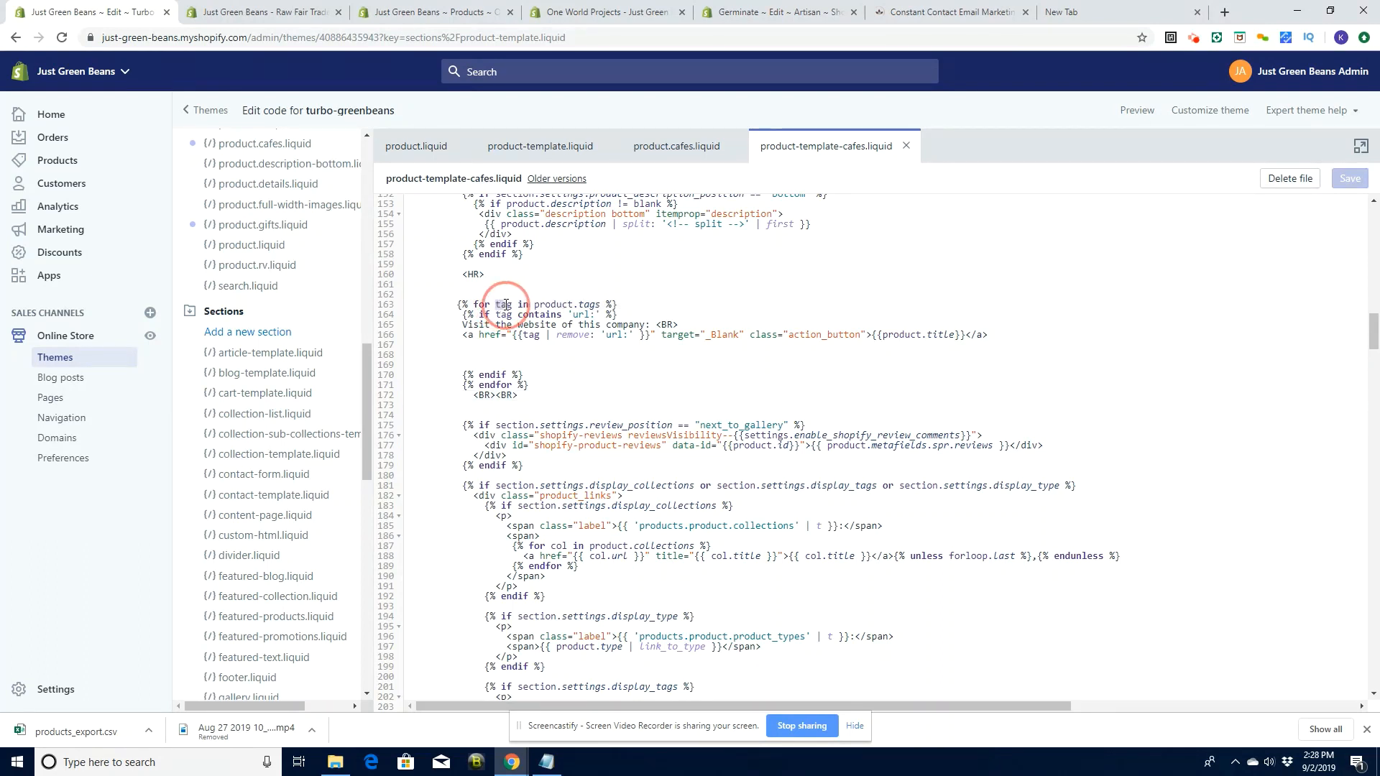
drag(534, 304, 600, 304)
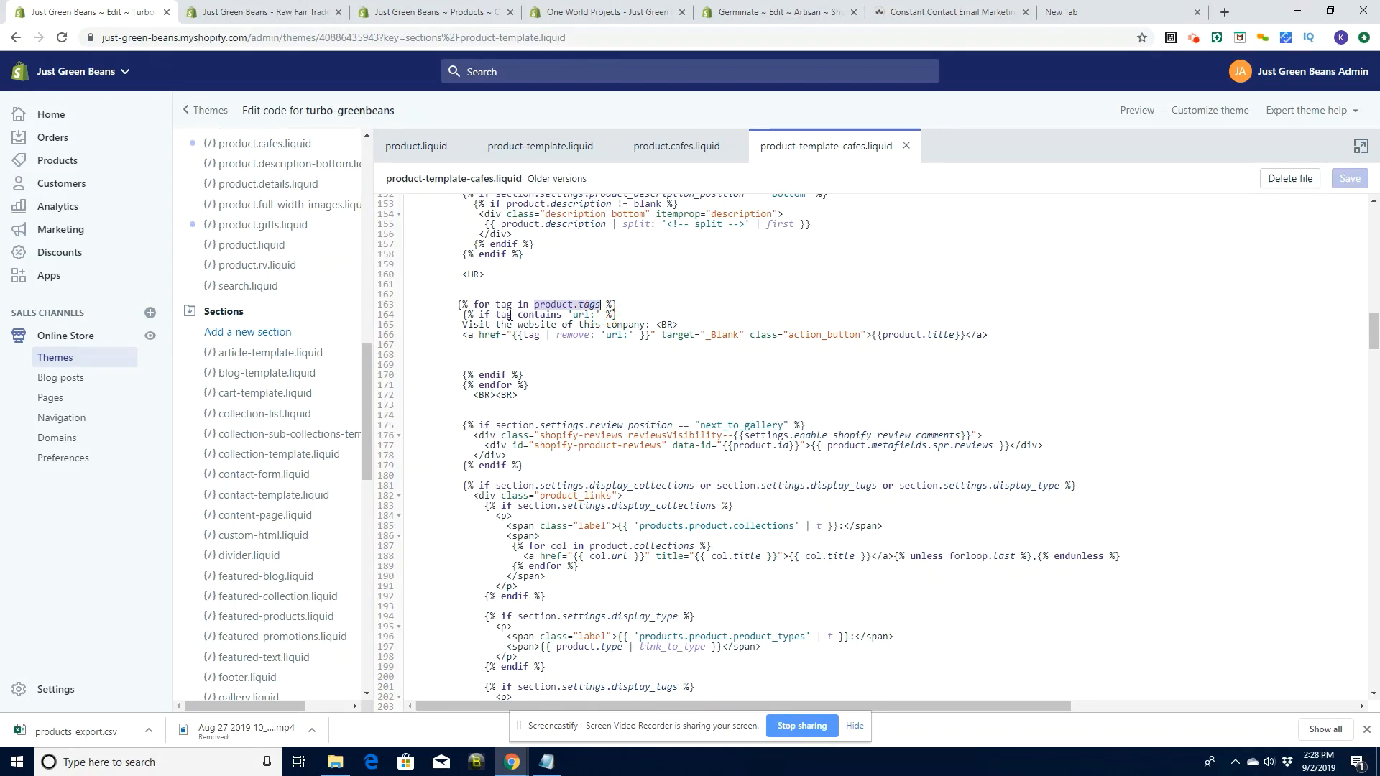
click(581, 315)
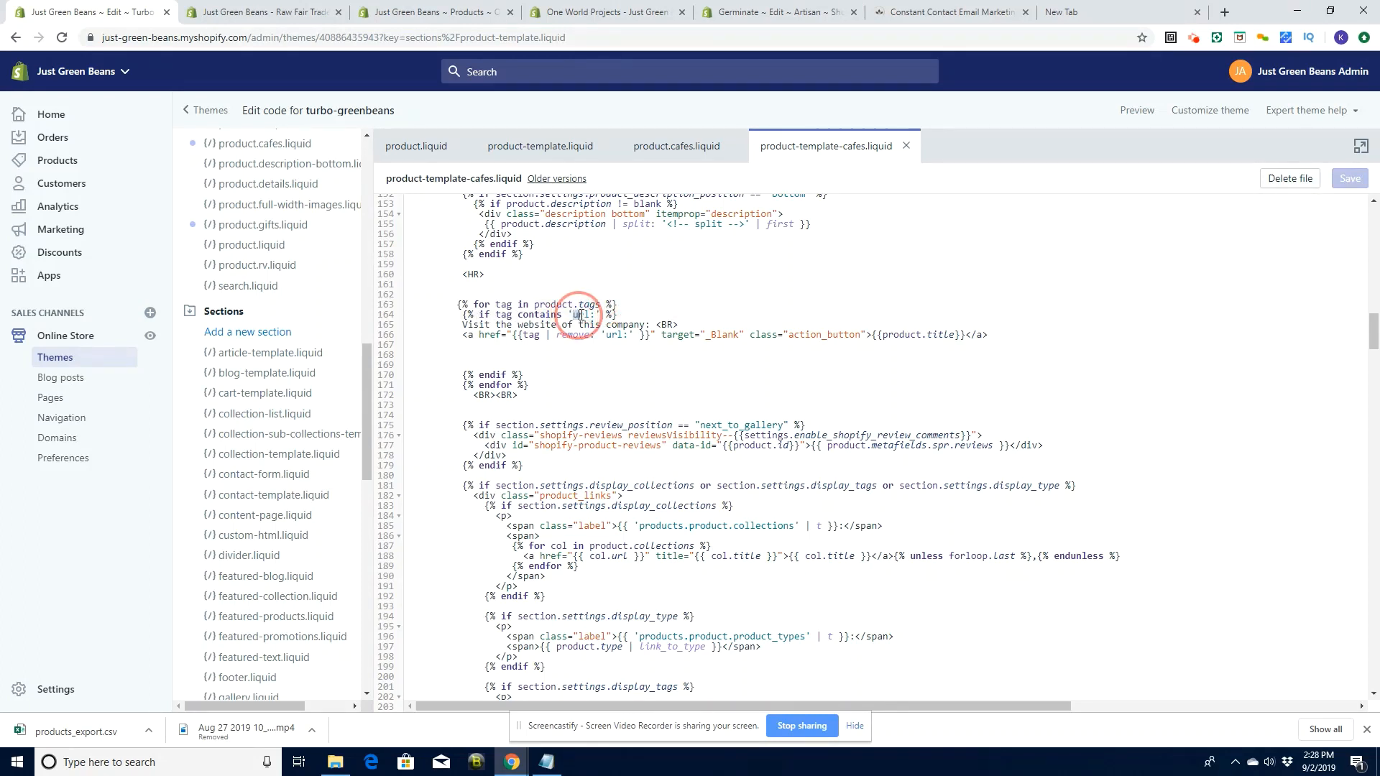
drag(581, 314, 596, 315)
drag(462, 325, 681, 324)
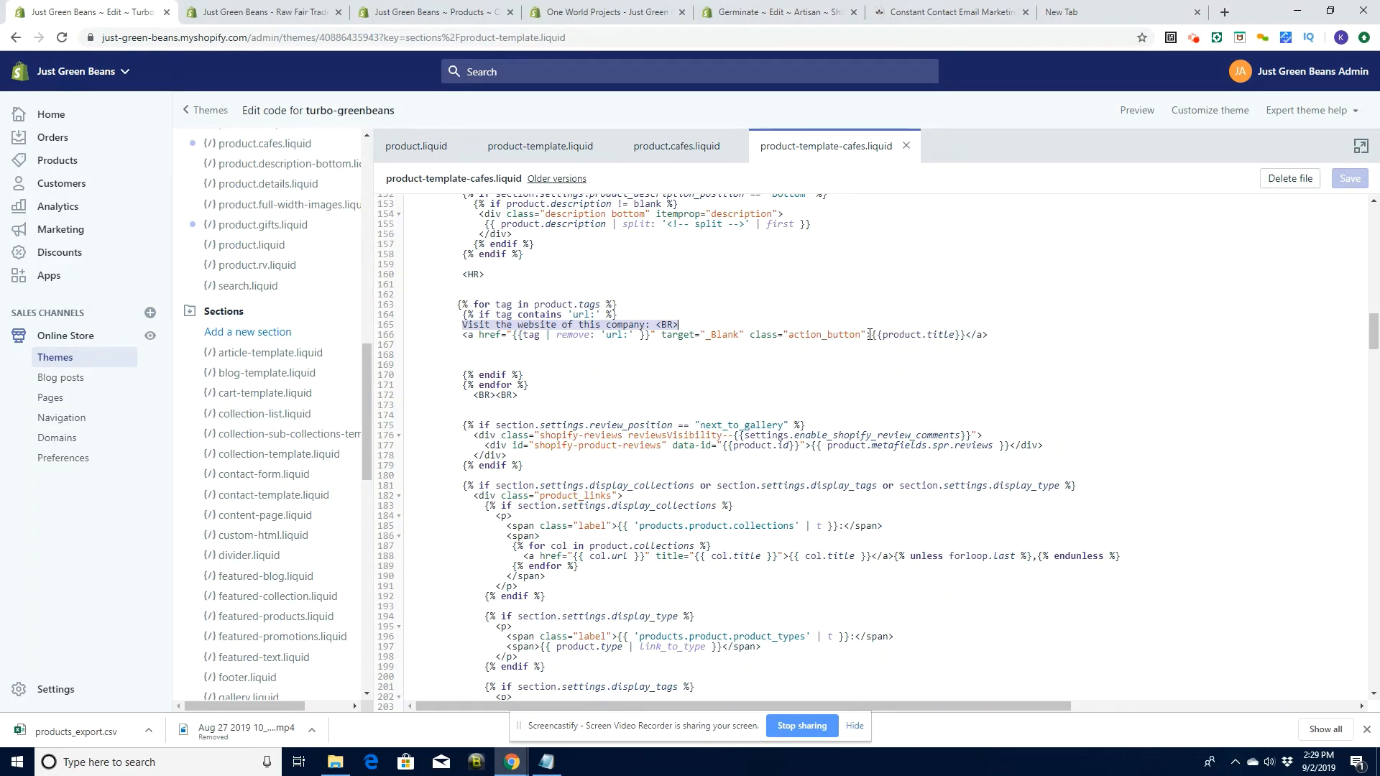
drag(872, 335, 965, 335)
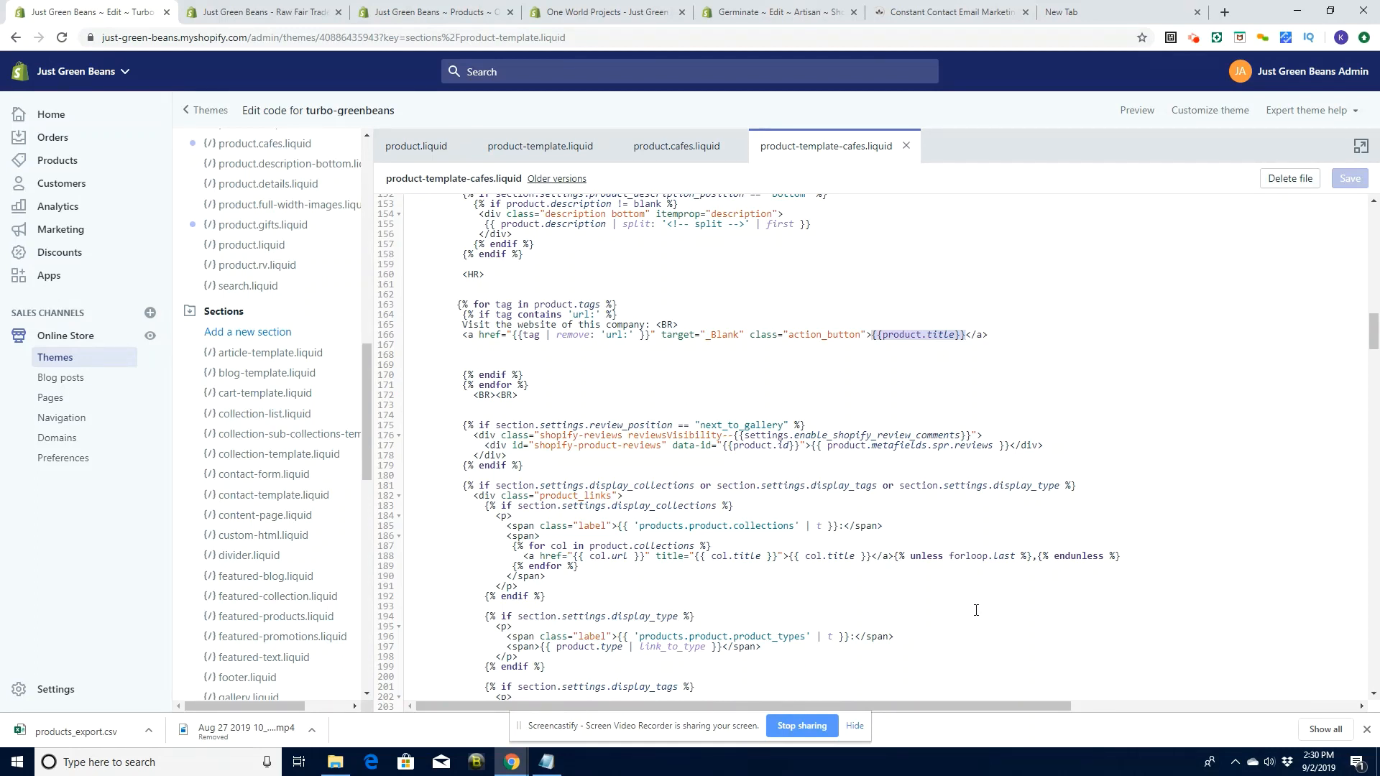
click(596, 12)
key(F5)
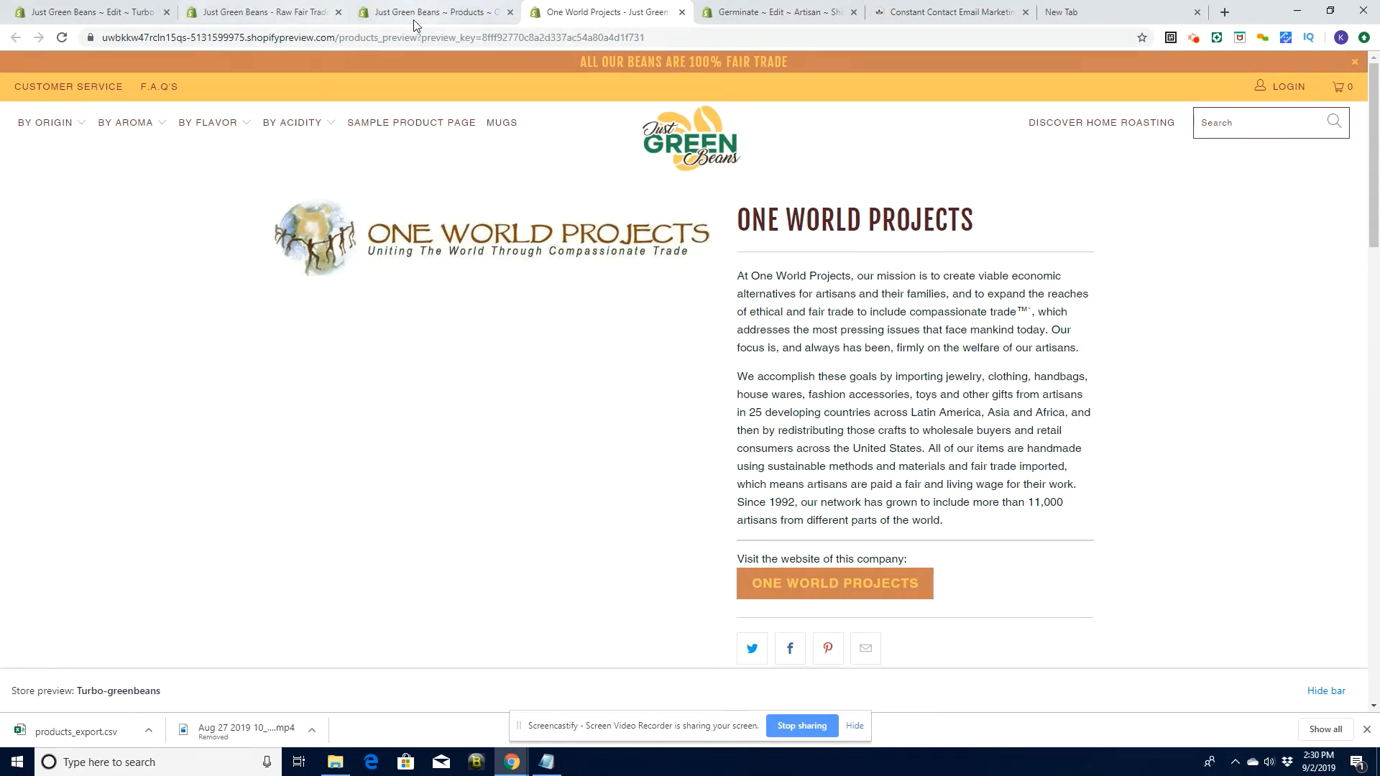
click(126, 15)
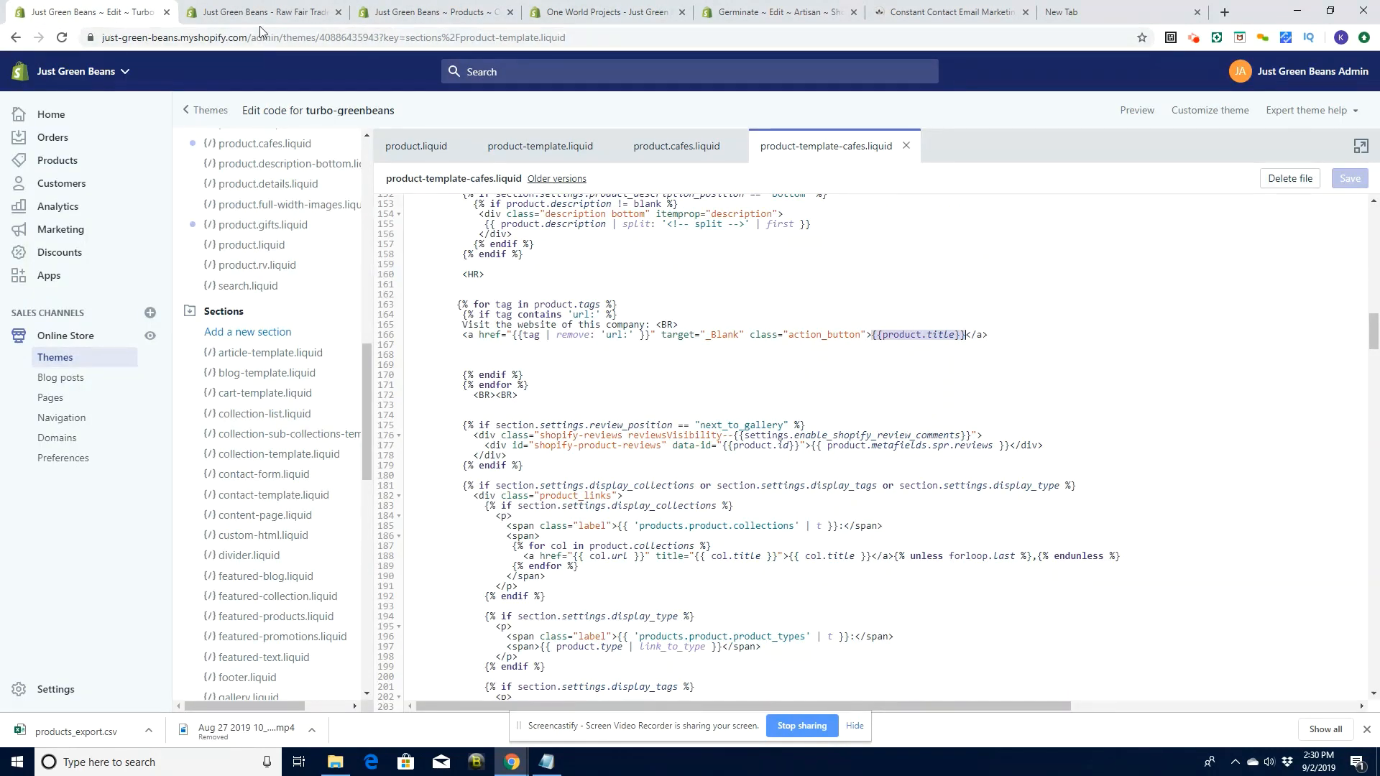
Start a new product collection titled "Cafes"
click(381, 13)
click(70, 250)
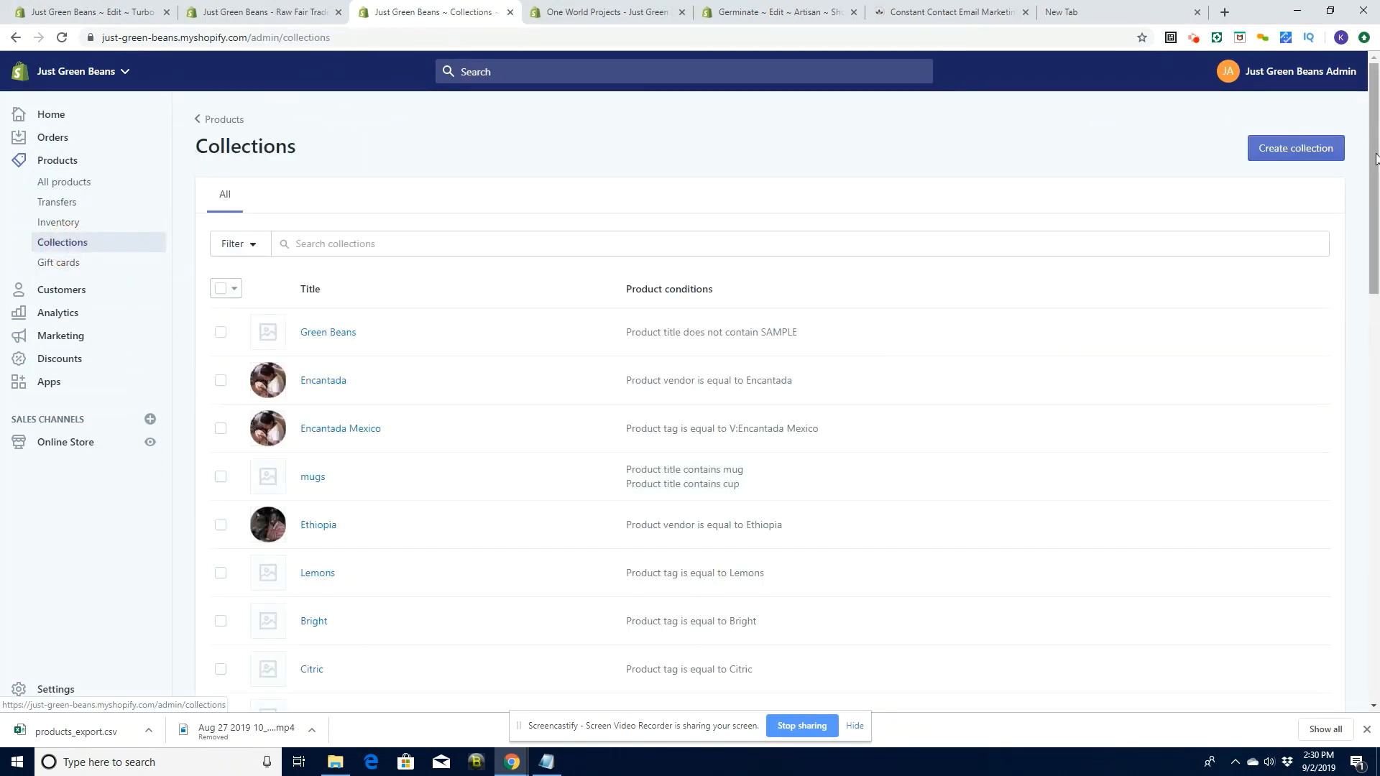
click(1292, 151)
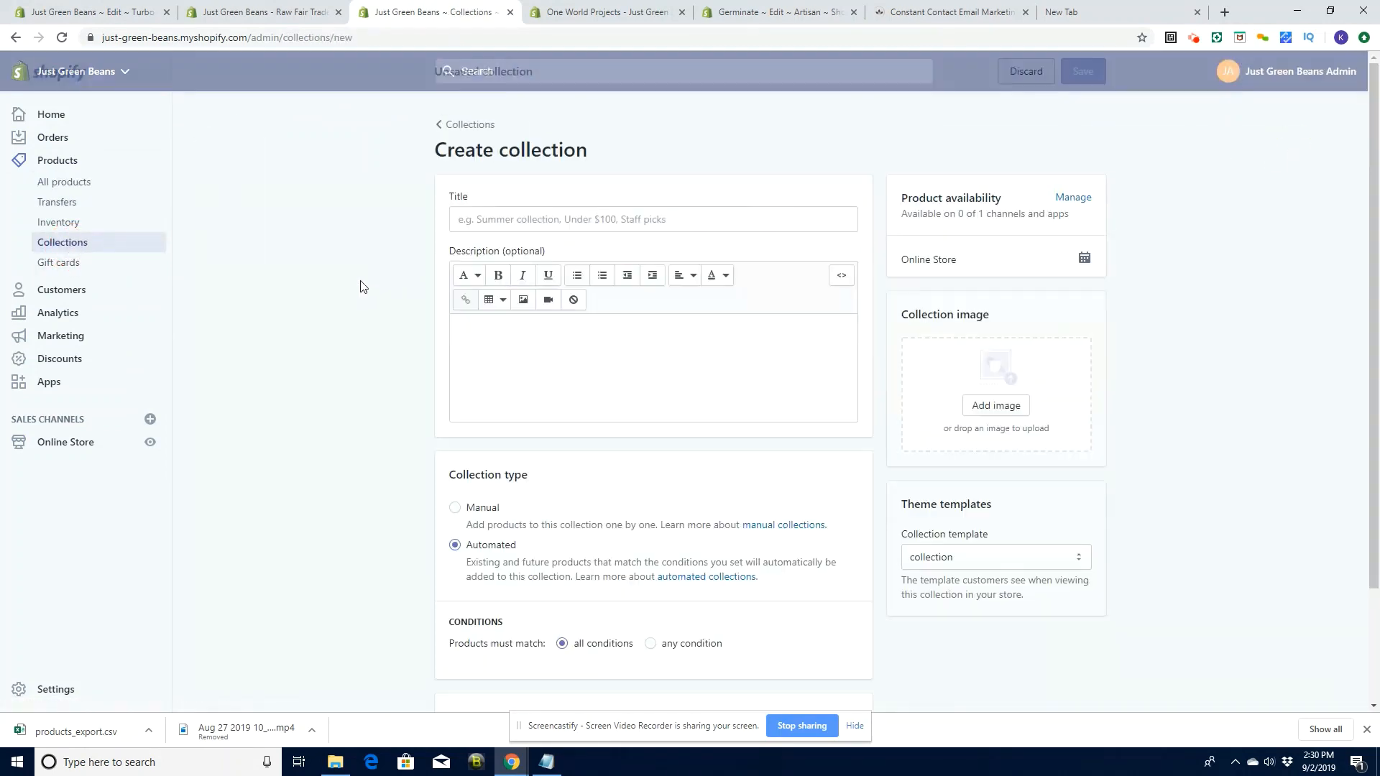
click(491, 221)
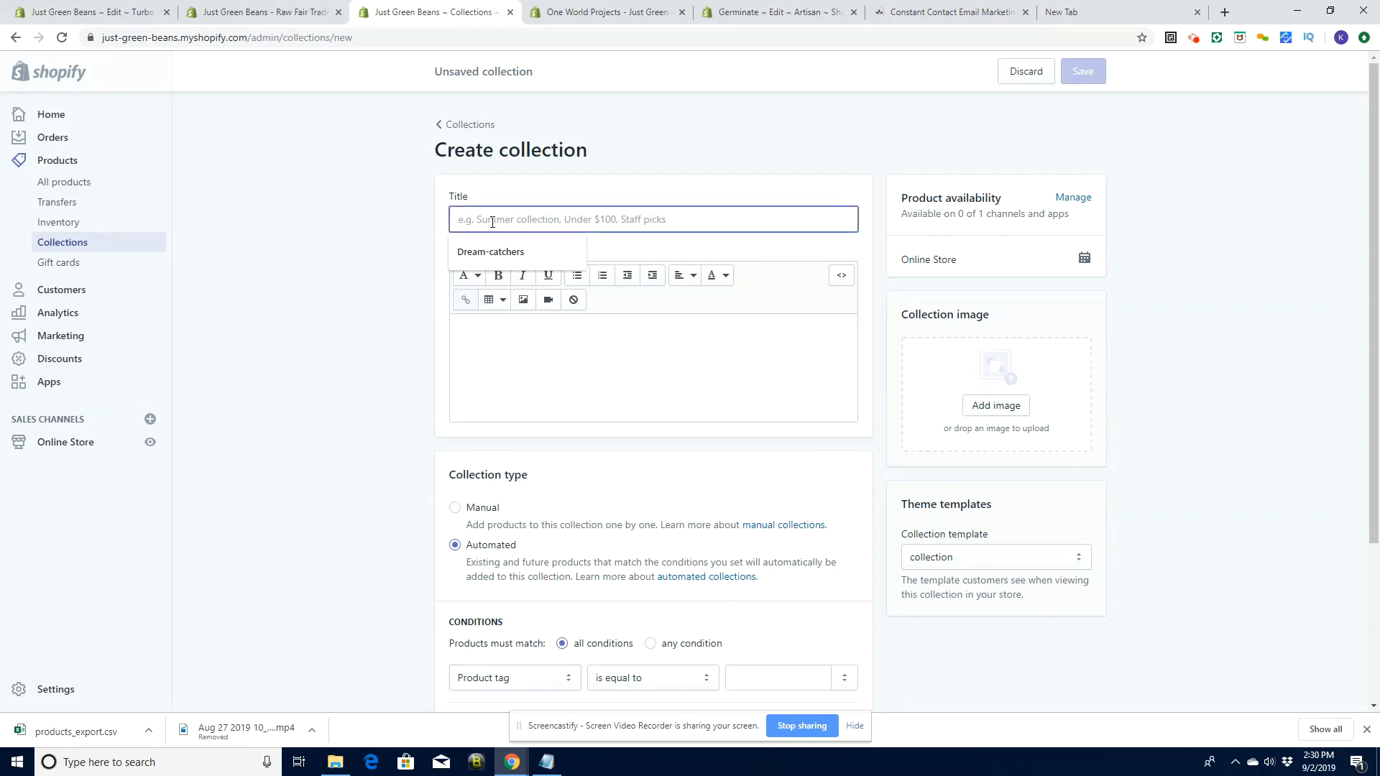
text(Cafes)
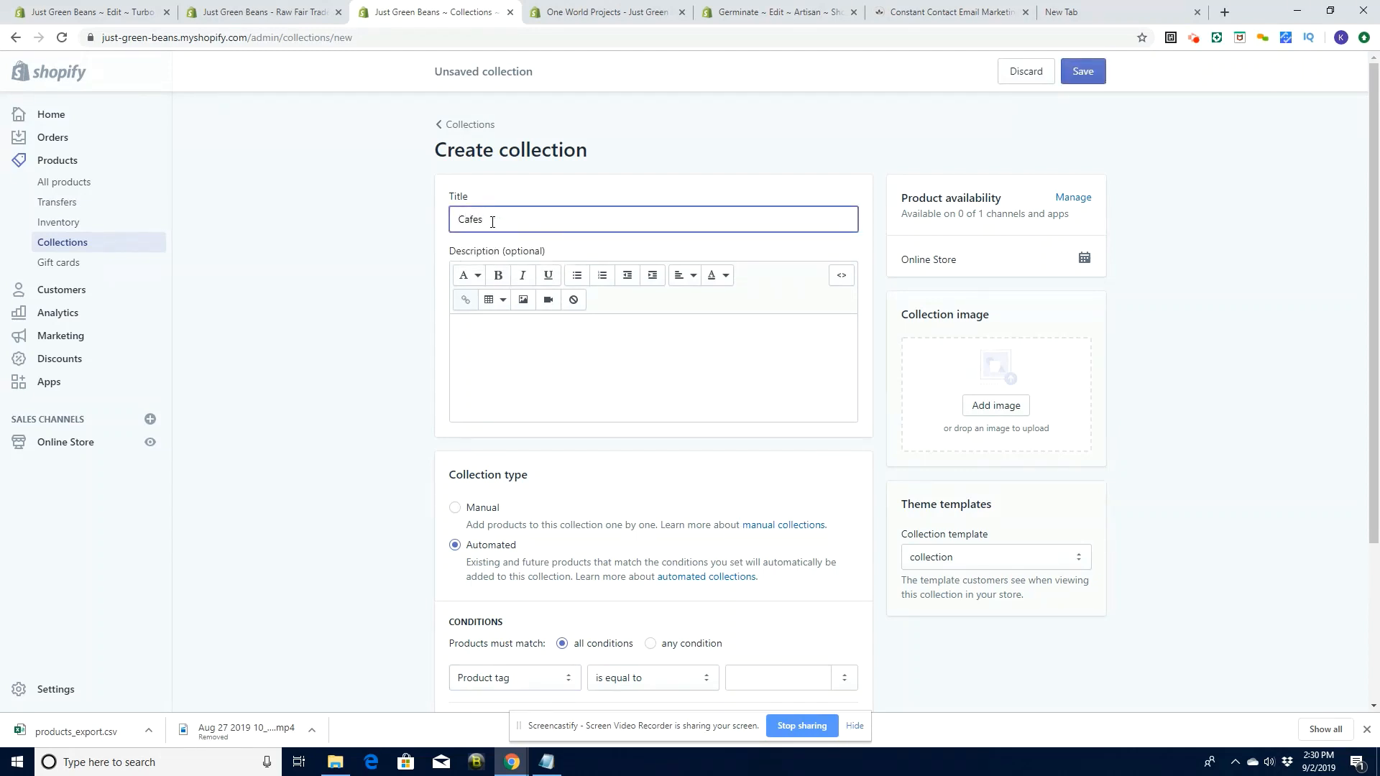
Try an automated collection condition matching products whose product tag is equal to "URL:"
click(646, 684)
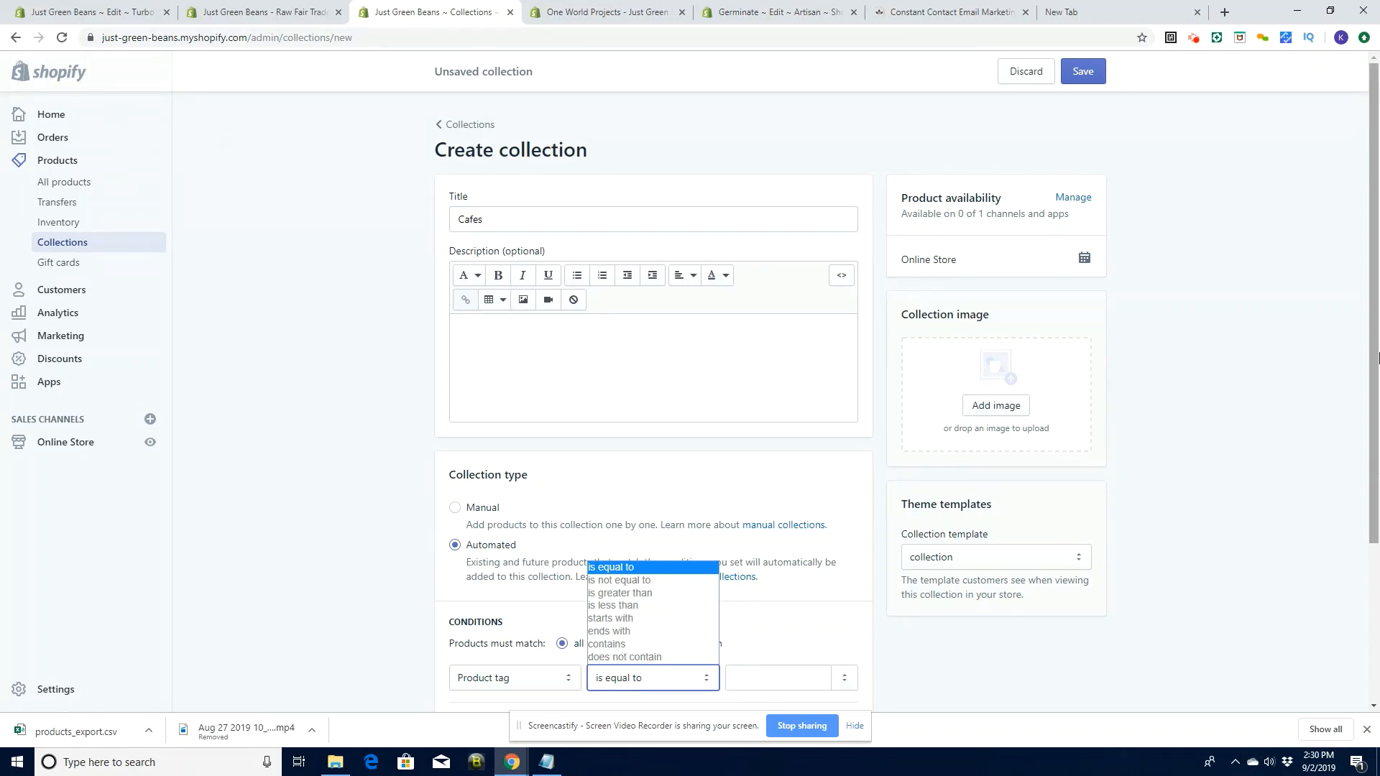
drag(1369, 360, 1377, 541)
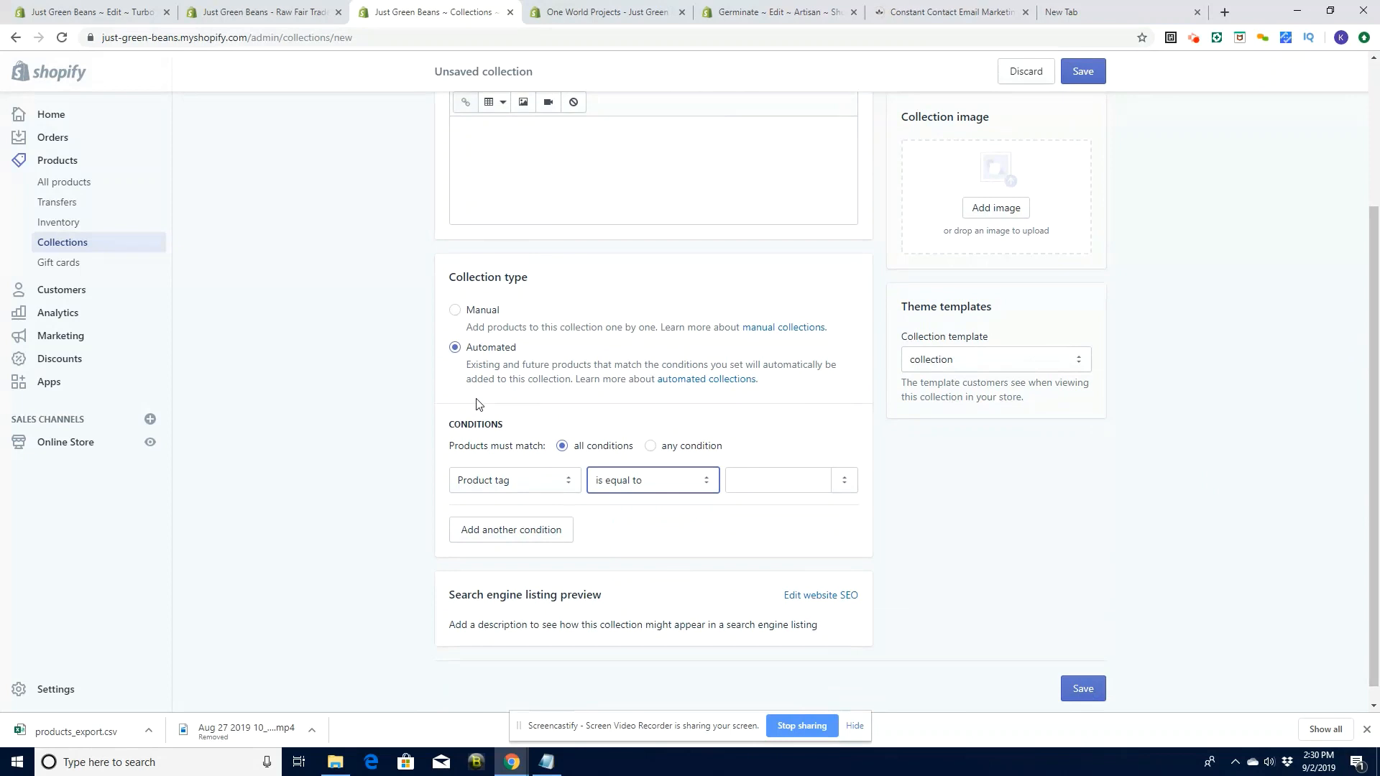
click(630, 483)
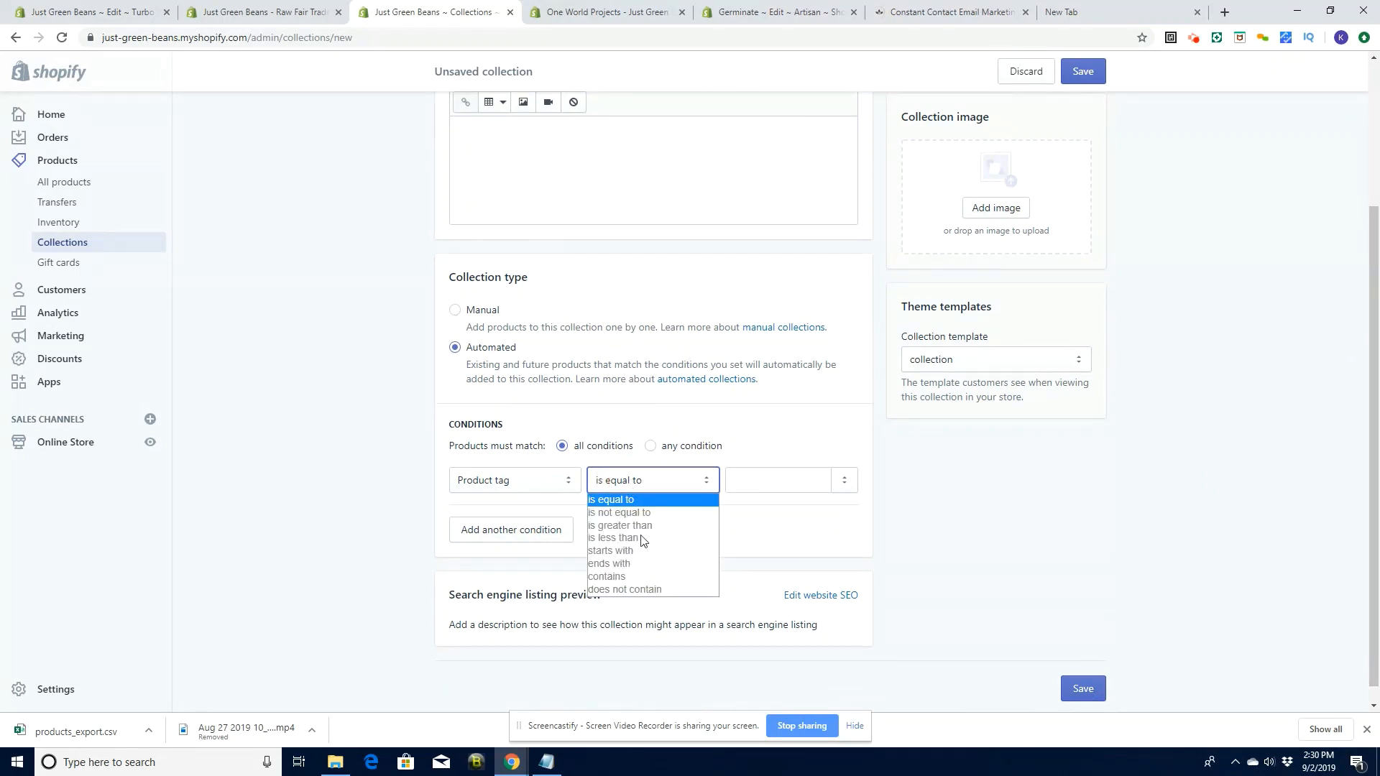
click(740, 474)
text(Ur)
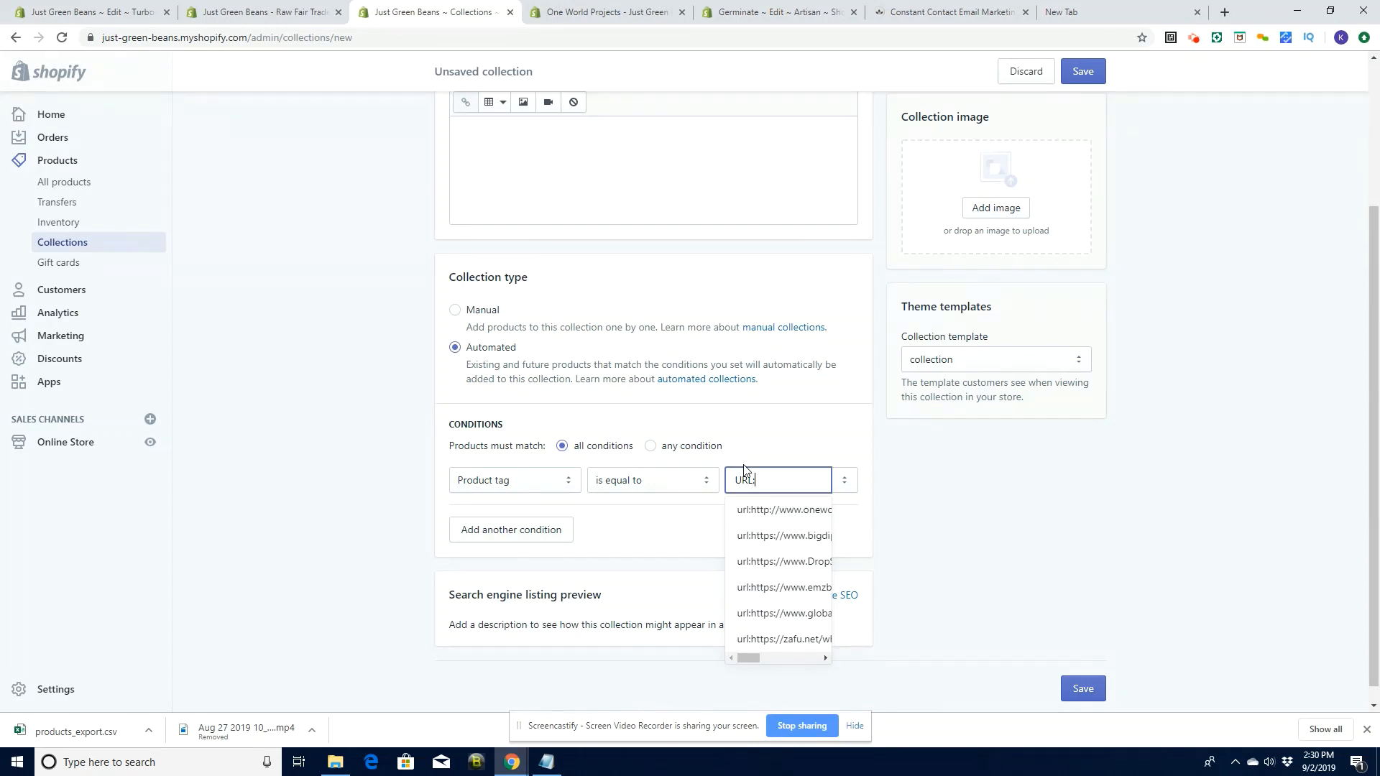
click(637, 480)
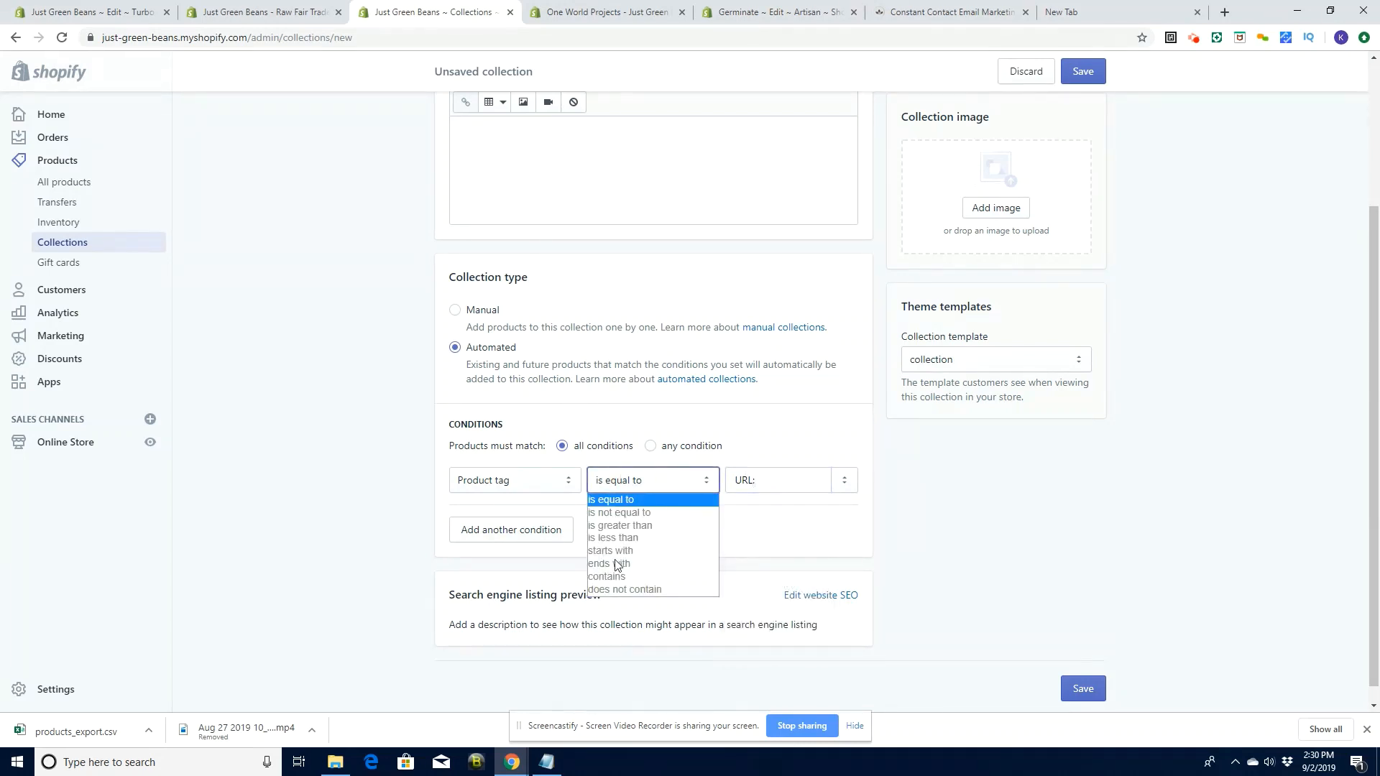
click(565, 481)
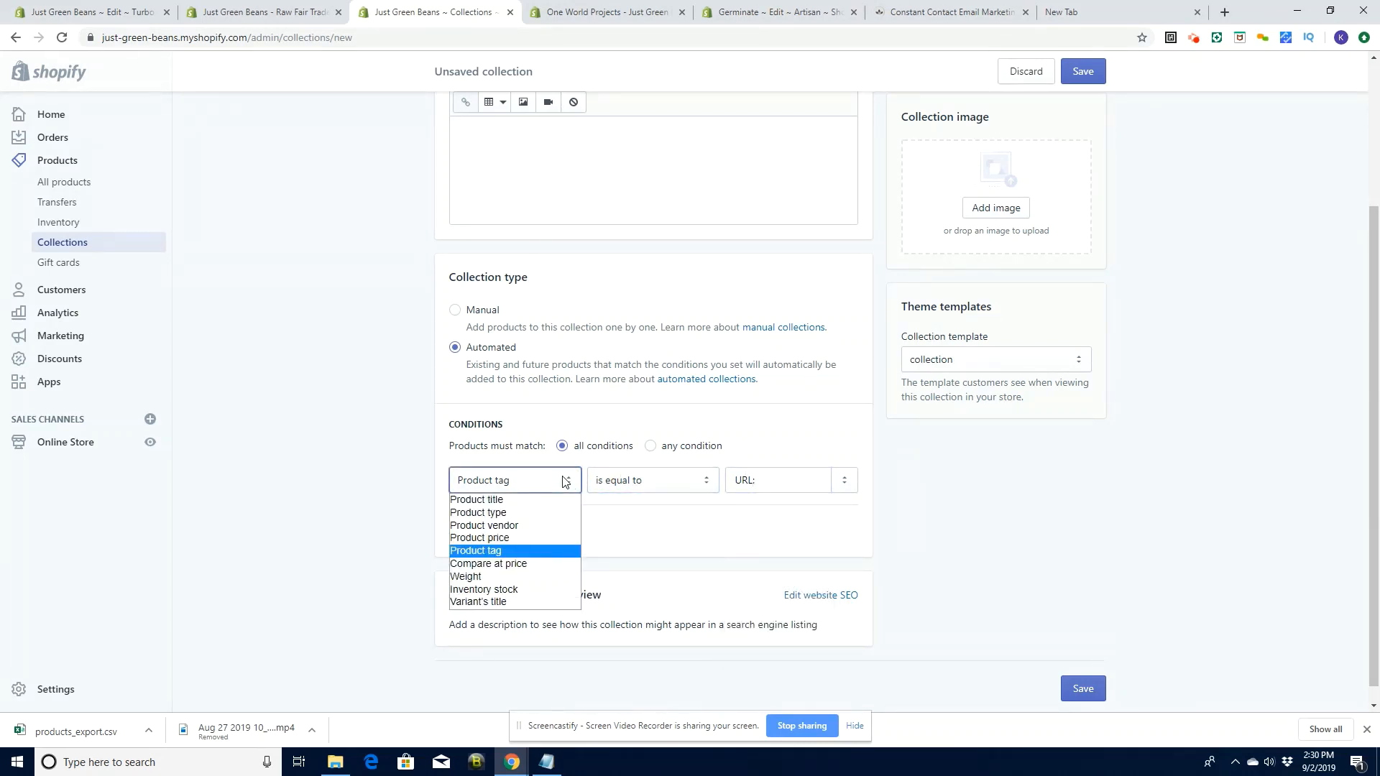
Make the Cafes collection match any condition, with product tag equal to "Cafe", and save the collection
click(650, 445)
click(552, 490)
click(708, 478)
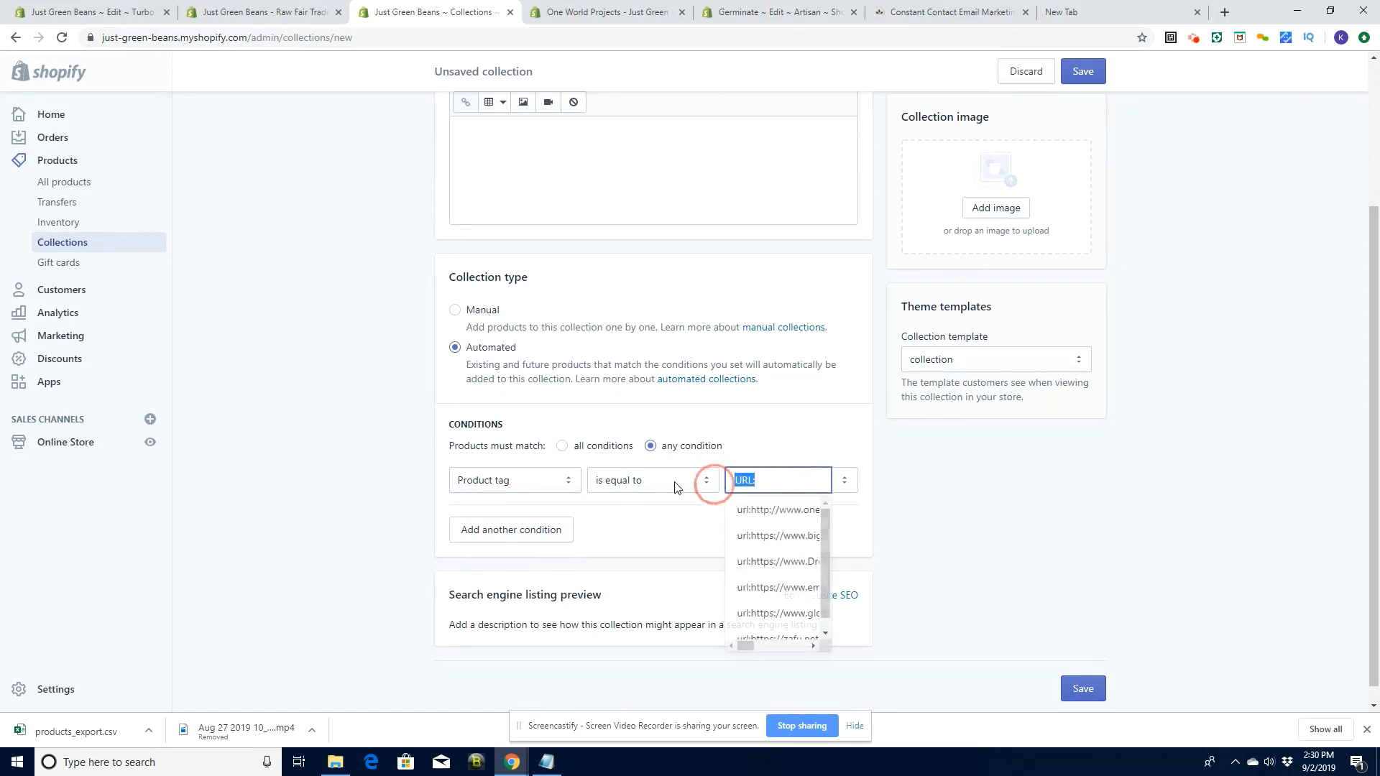
click(649, 499)
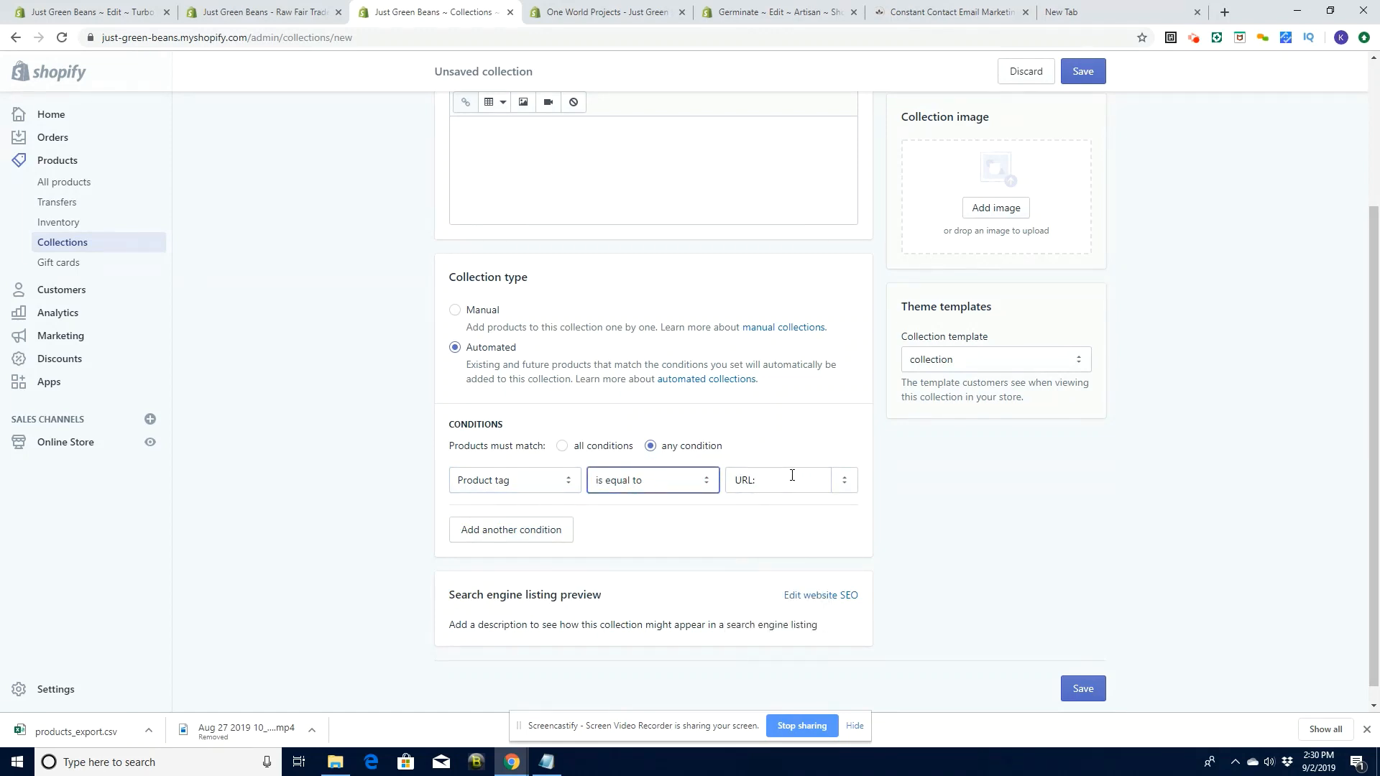
click(783, 477)
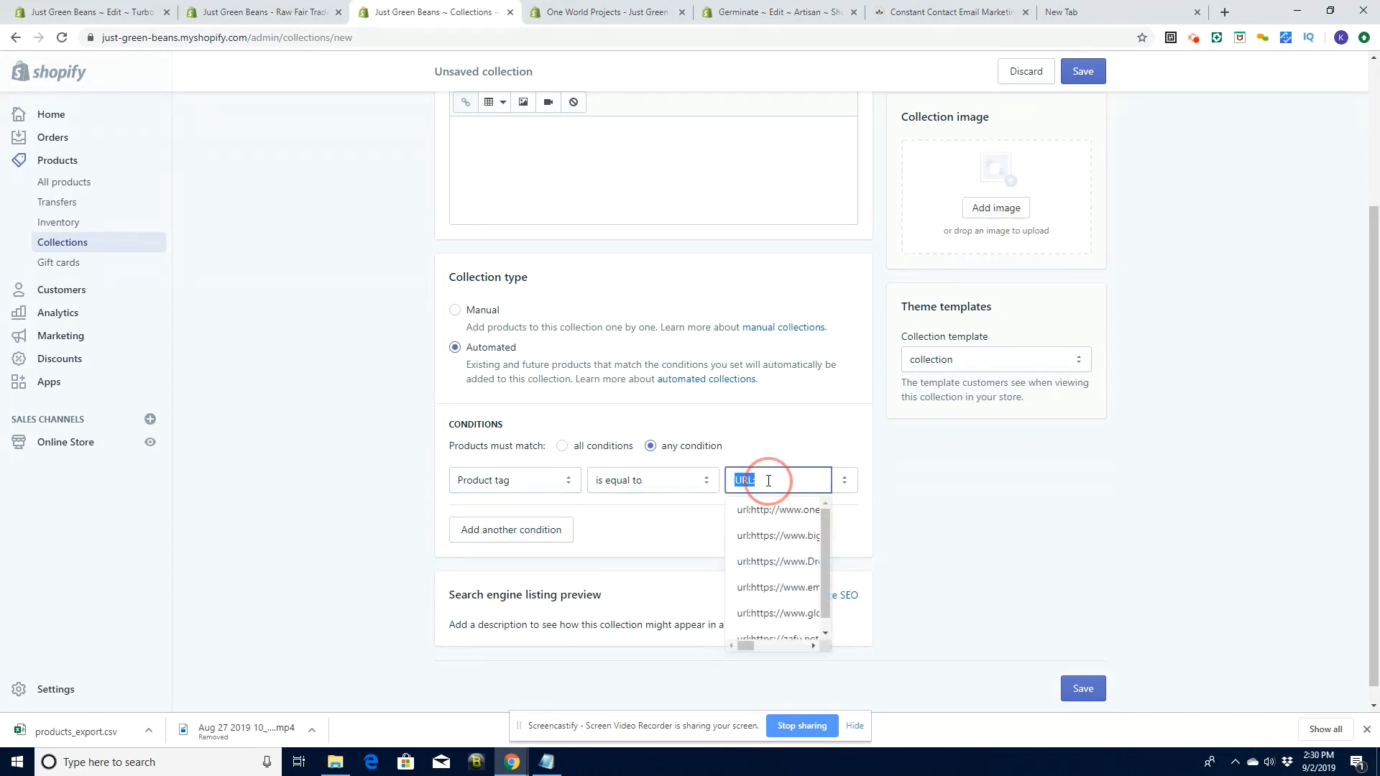
key(BackSpace)
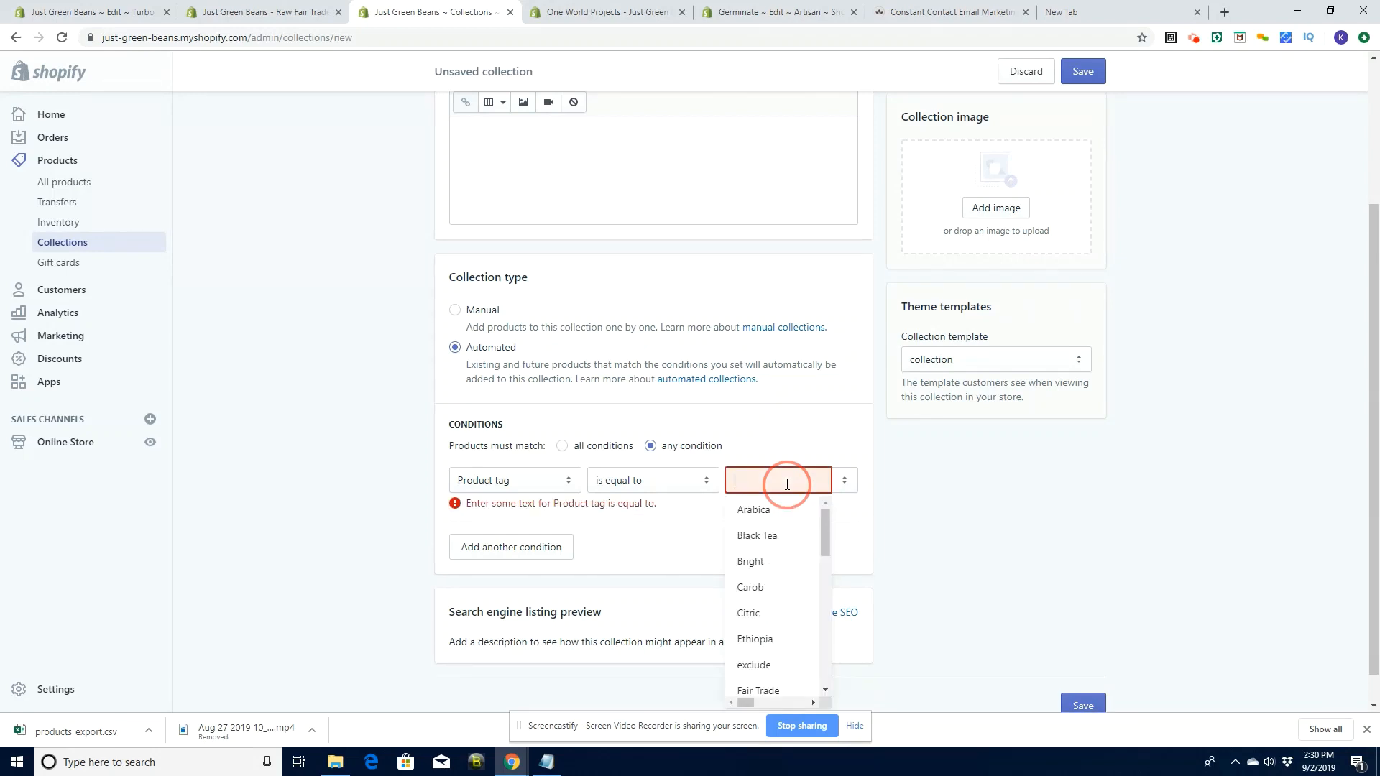
text(Cafe)
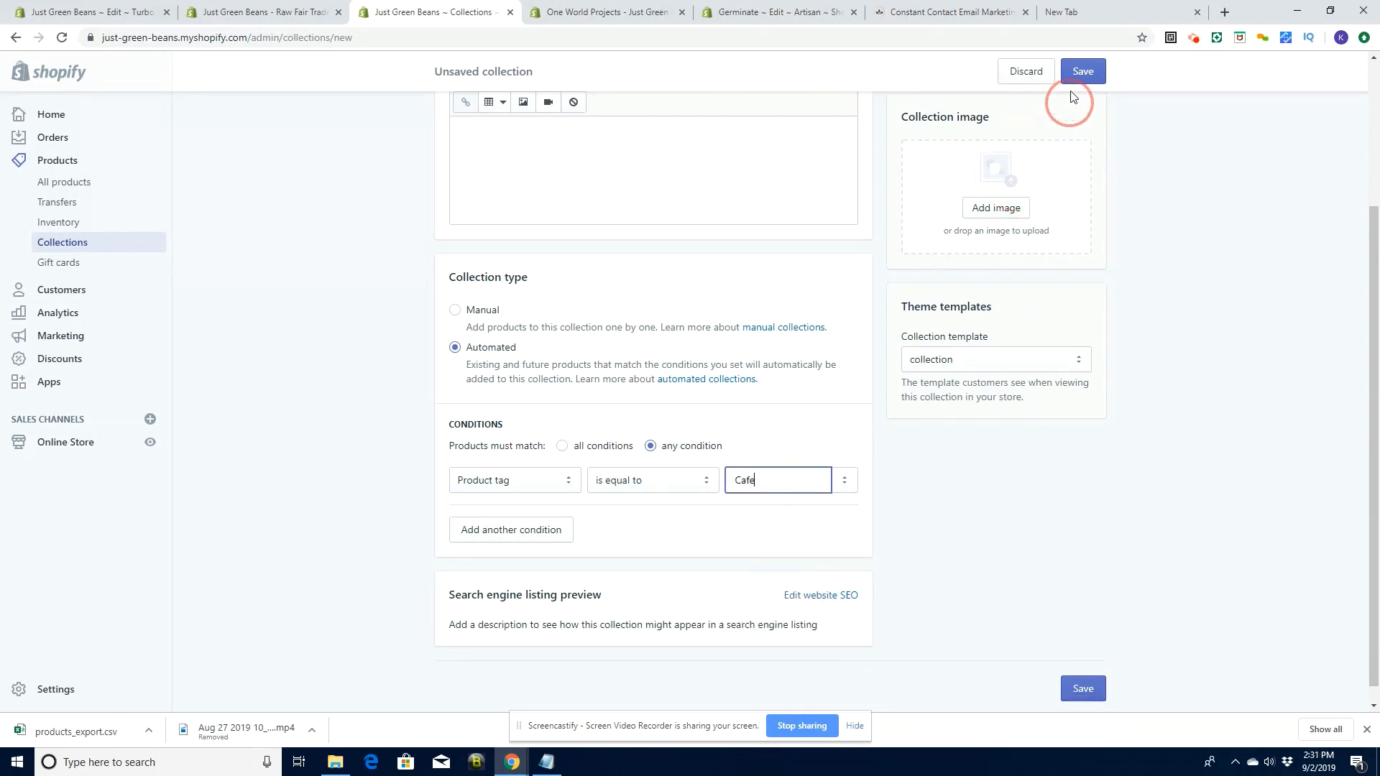
click(1100, 71)
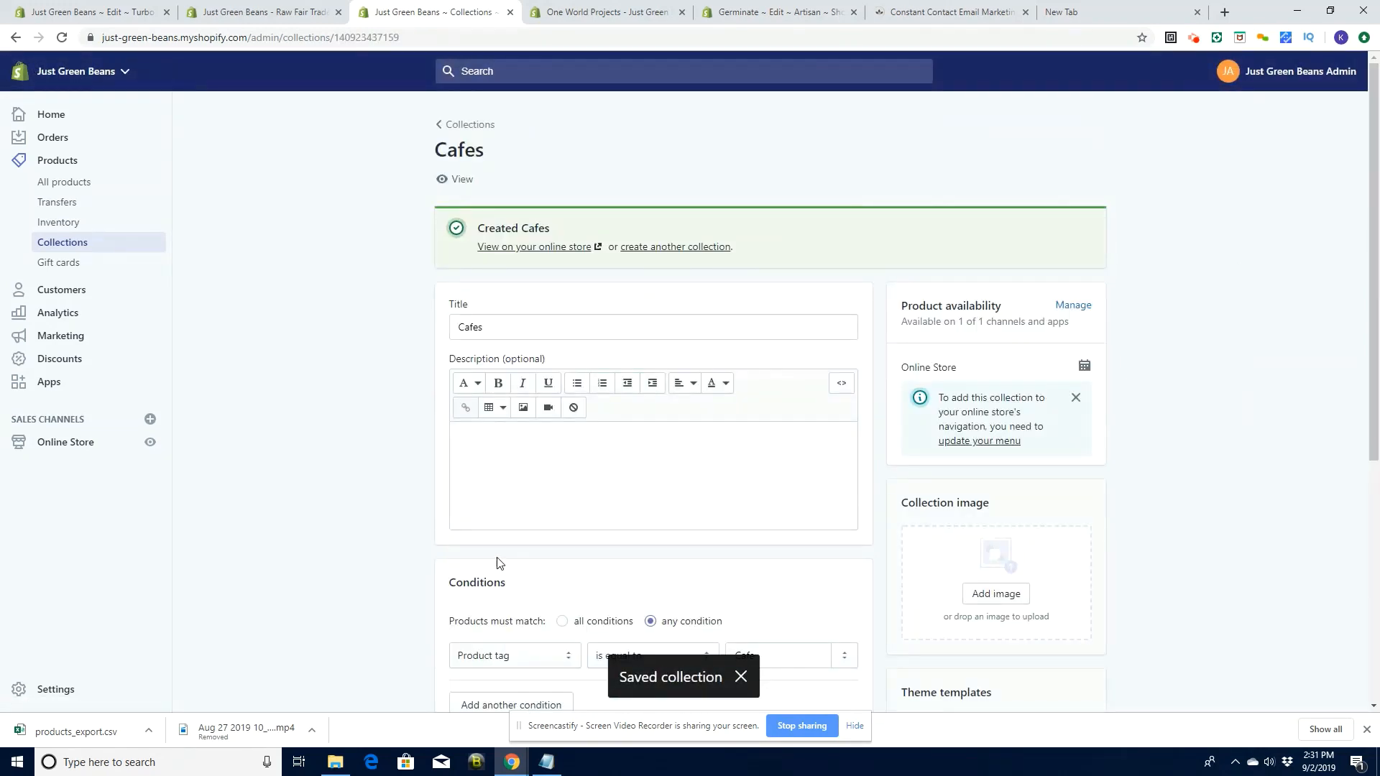
scroll(1111, 418, down, 6)
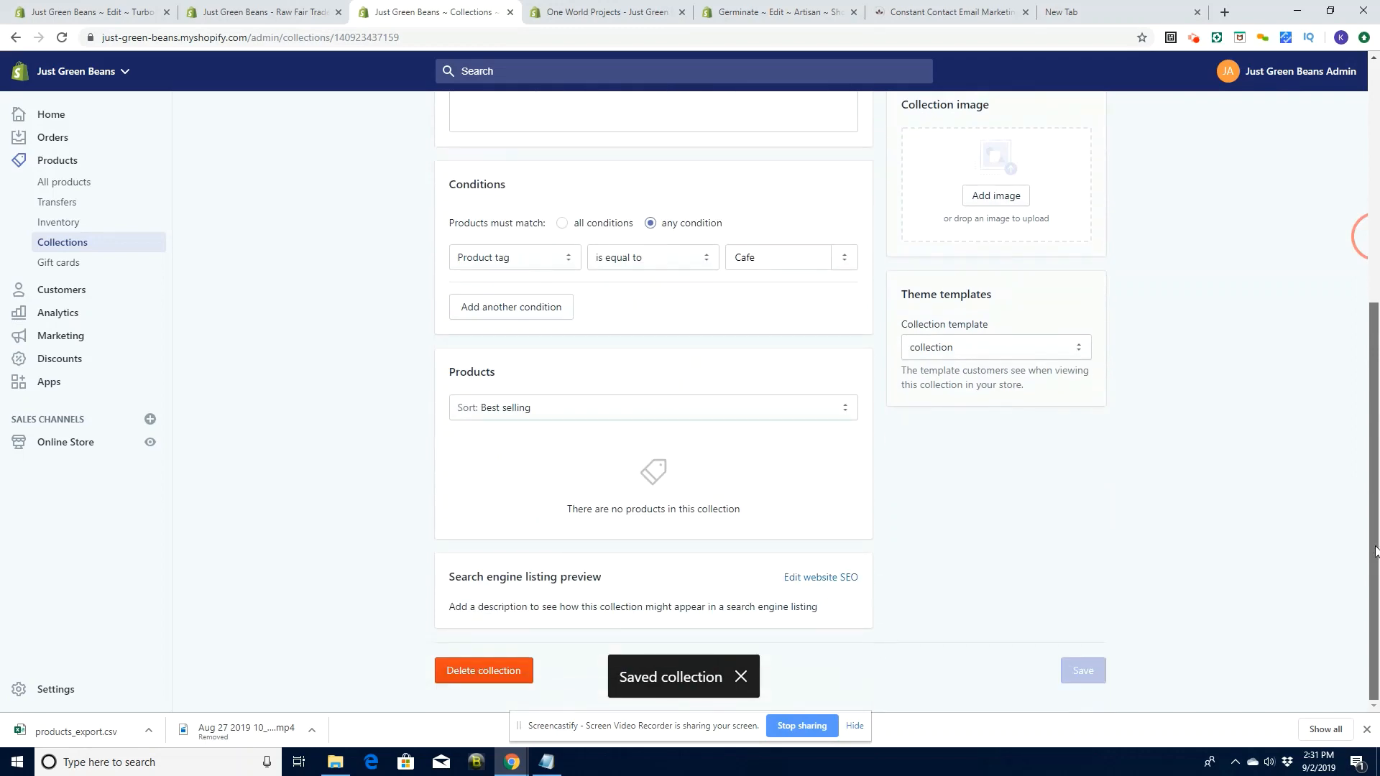
scroll(1110, 151, up, 7)
Add the tag "Cafe" to Big Dipper Wax Works, Carolina Morning, Drop Shipping By Global Crafts, Emz Blendz Soap Company, Global Mamas and One World Projects
click(52, 181)
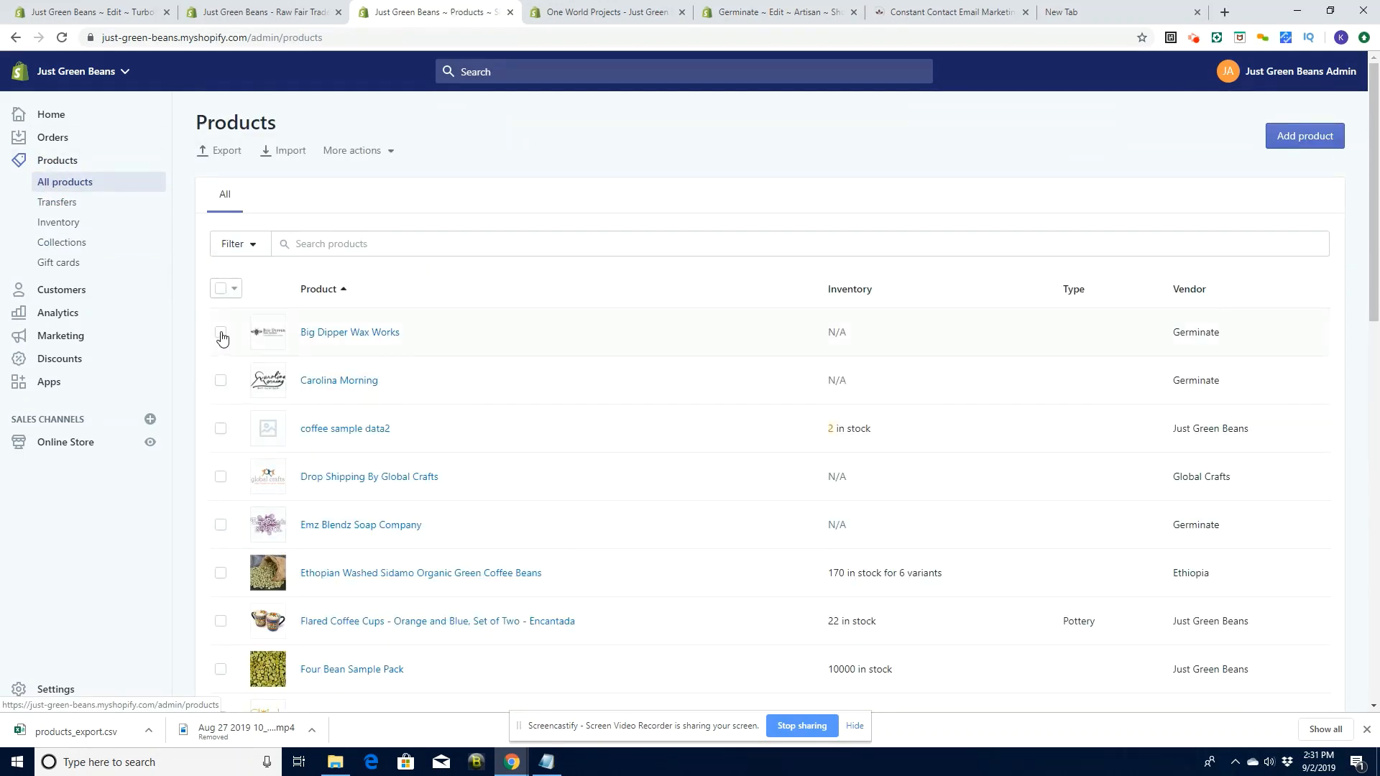
click(220, 333)
click(221, 380)
click(221, 428)
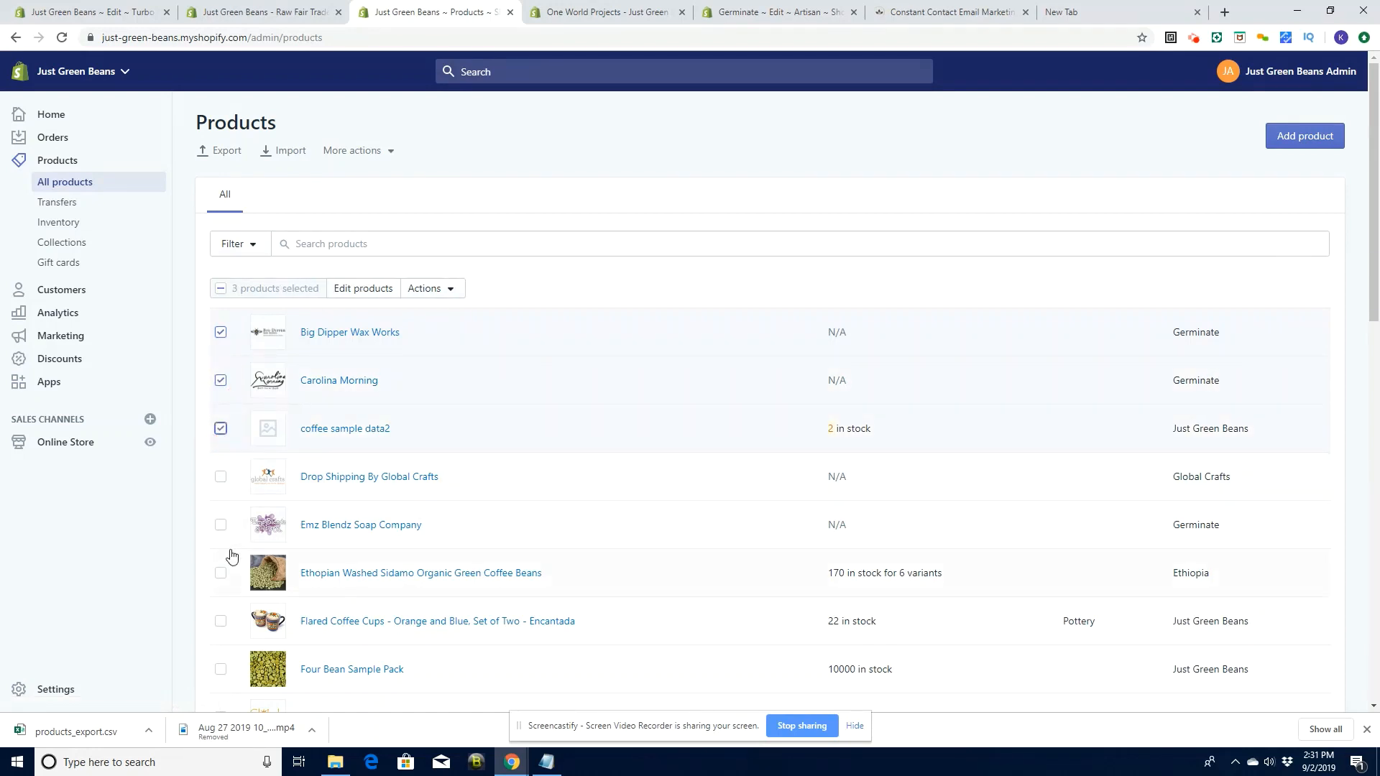
click(219, 429)
click(221, 476)
click(221, 525)
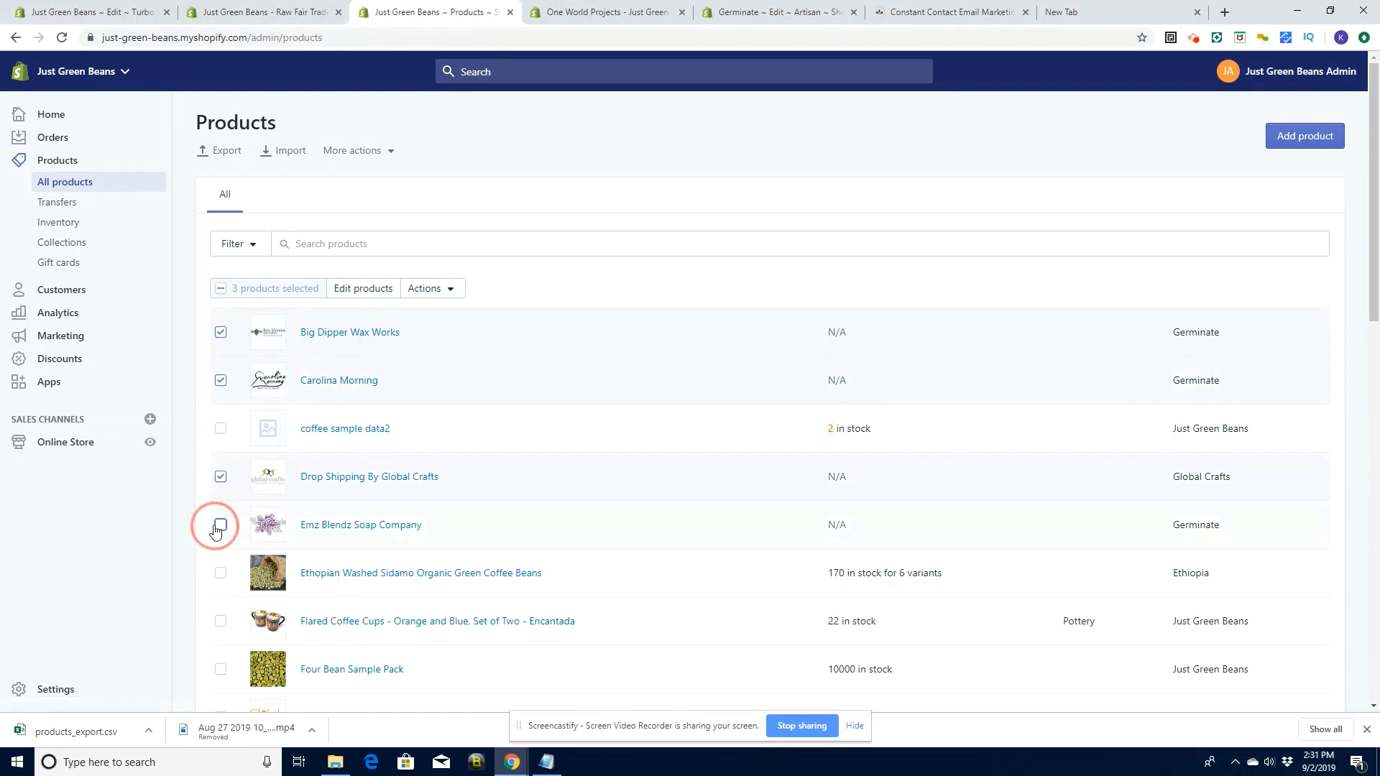
scroll(1373, 308, down, 3)
click(220, 504)
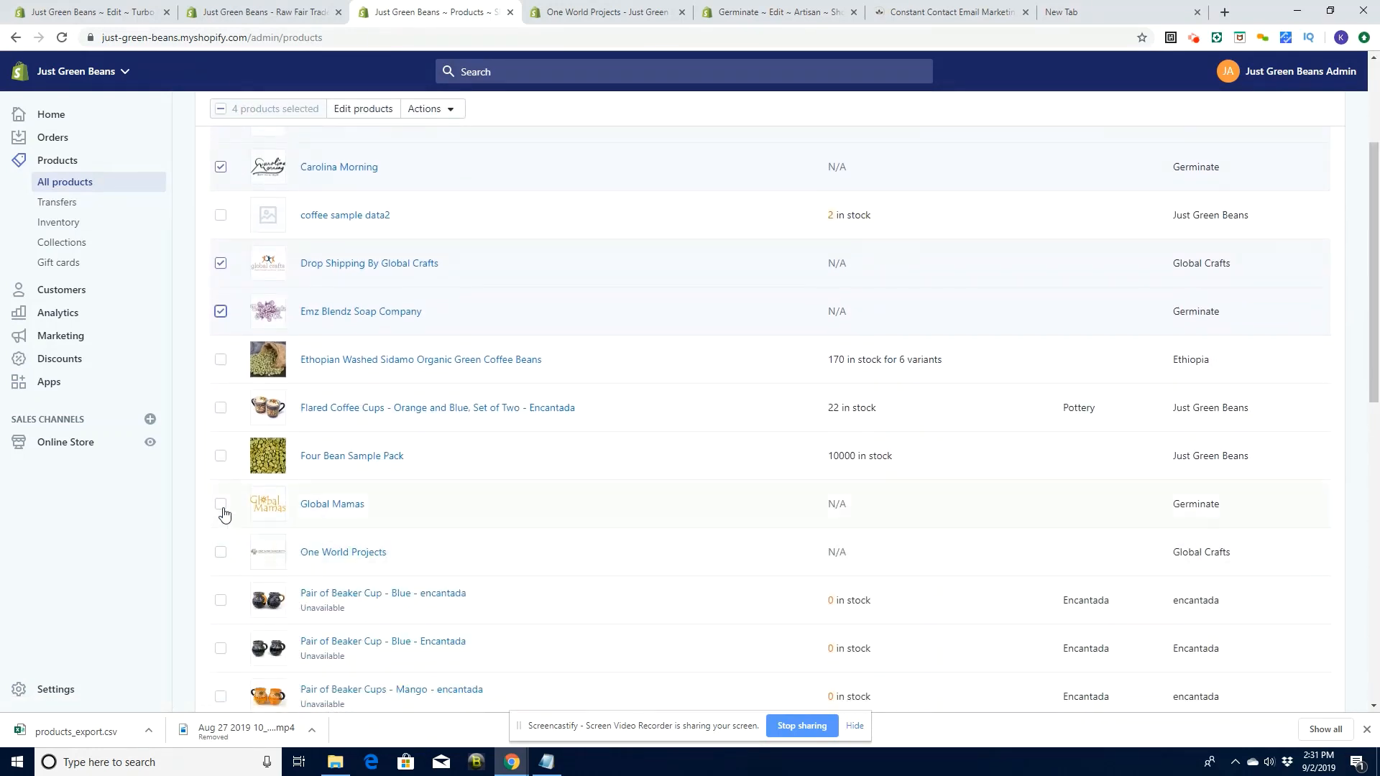
click(220, 551)
drag(1372, 363, 1378, 268)
click(446, 291)
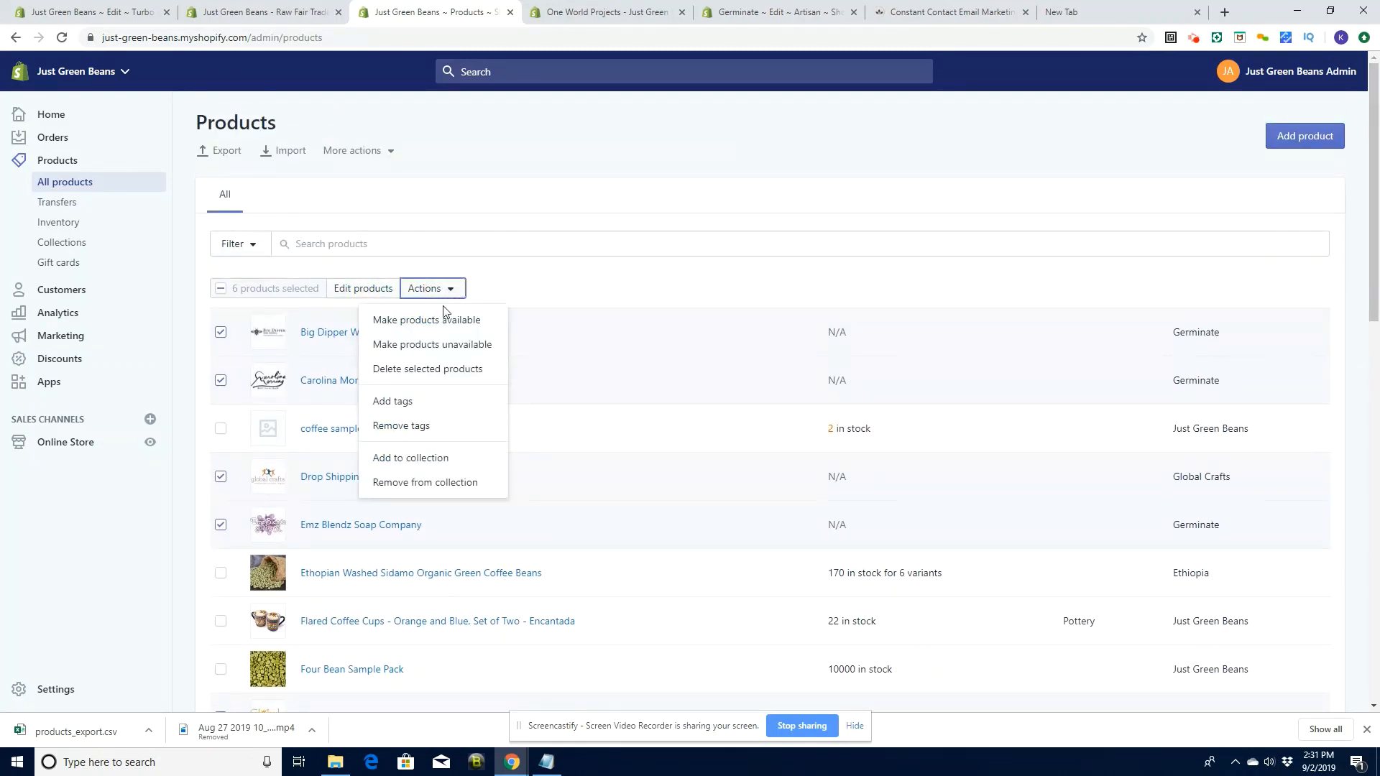
click(450, 392)
click(525, 226)
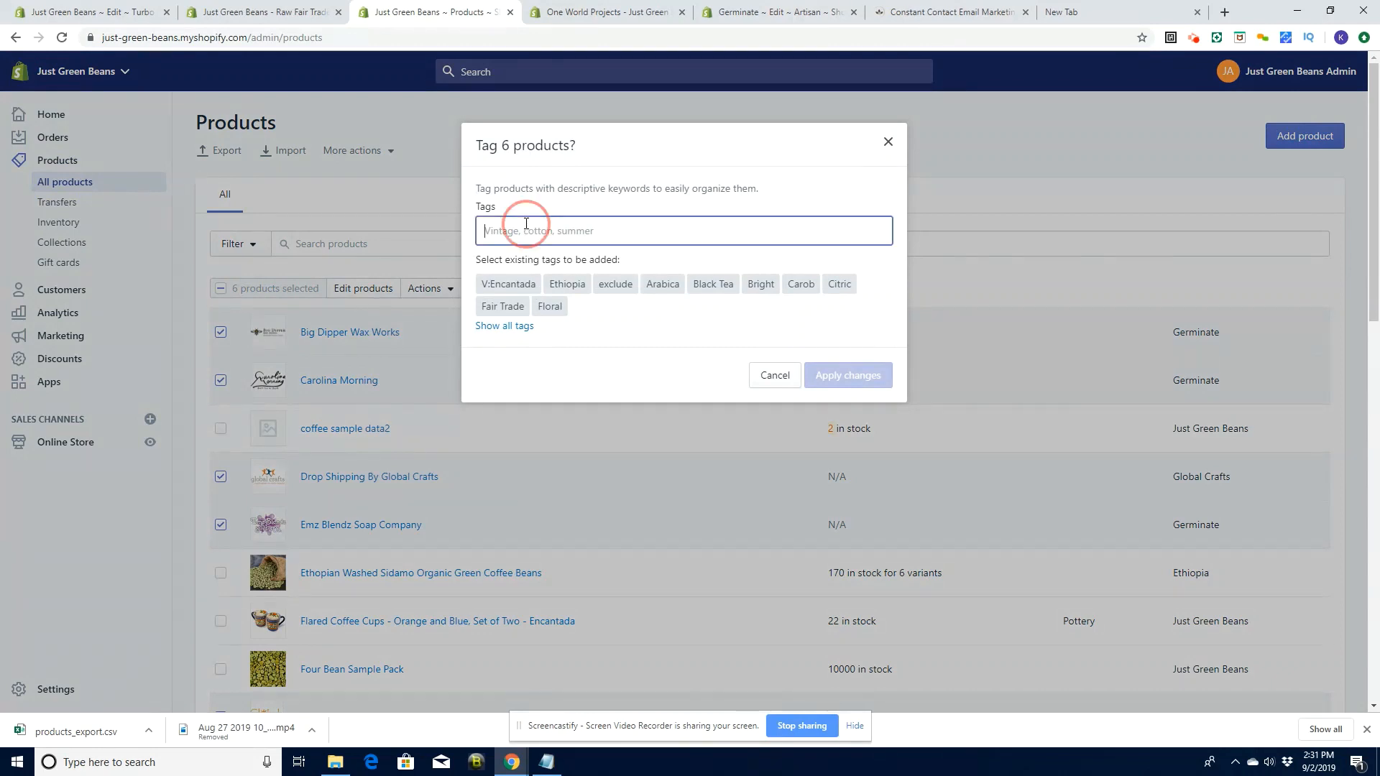
text(Cafe)
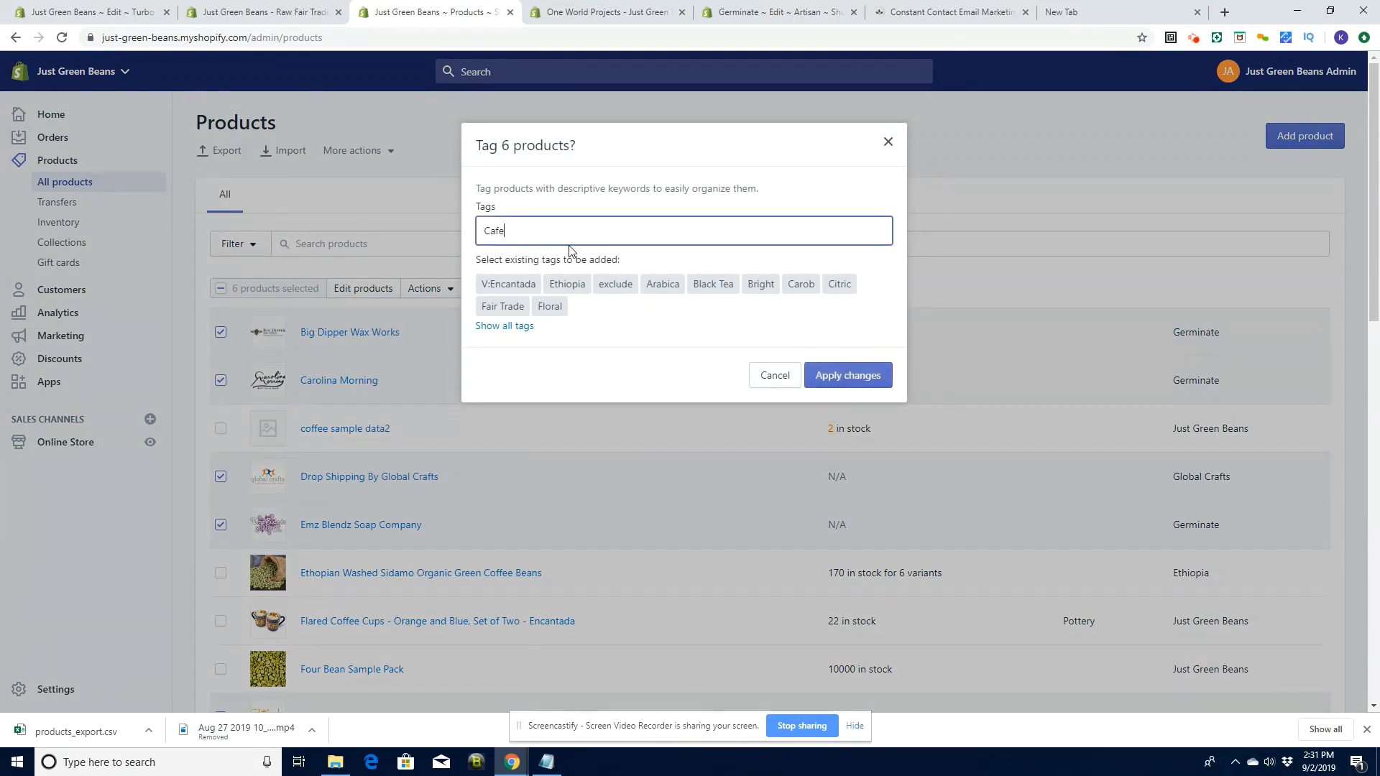
click(848, 375)
click(847, 400)
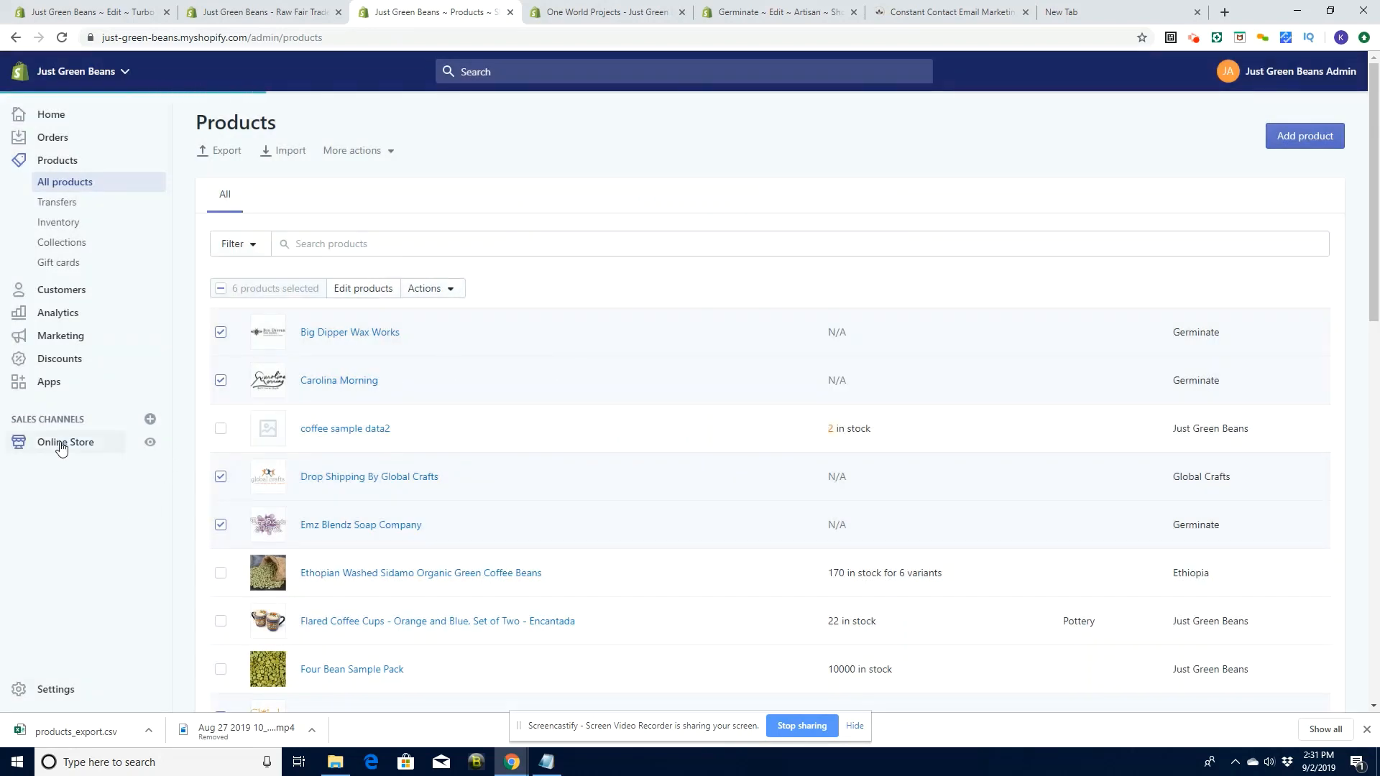
Add an "Our Cafes" item linking to the Cafes collection to the Right Top navigation menu and save the menu
click(61, 446)
click(62, 417)
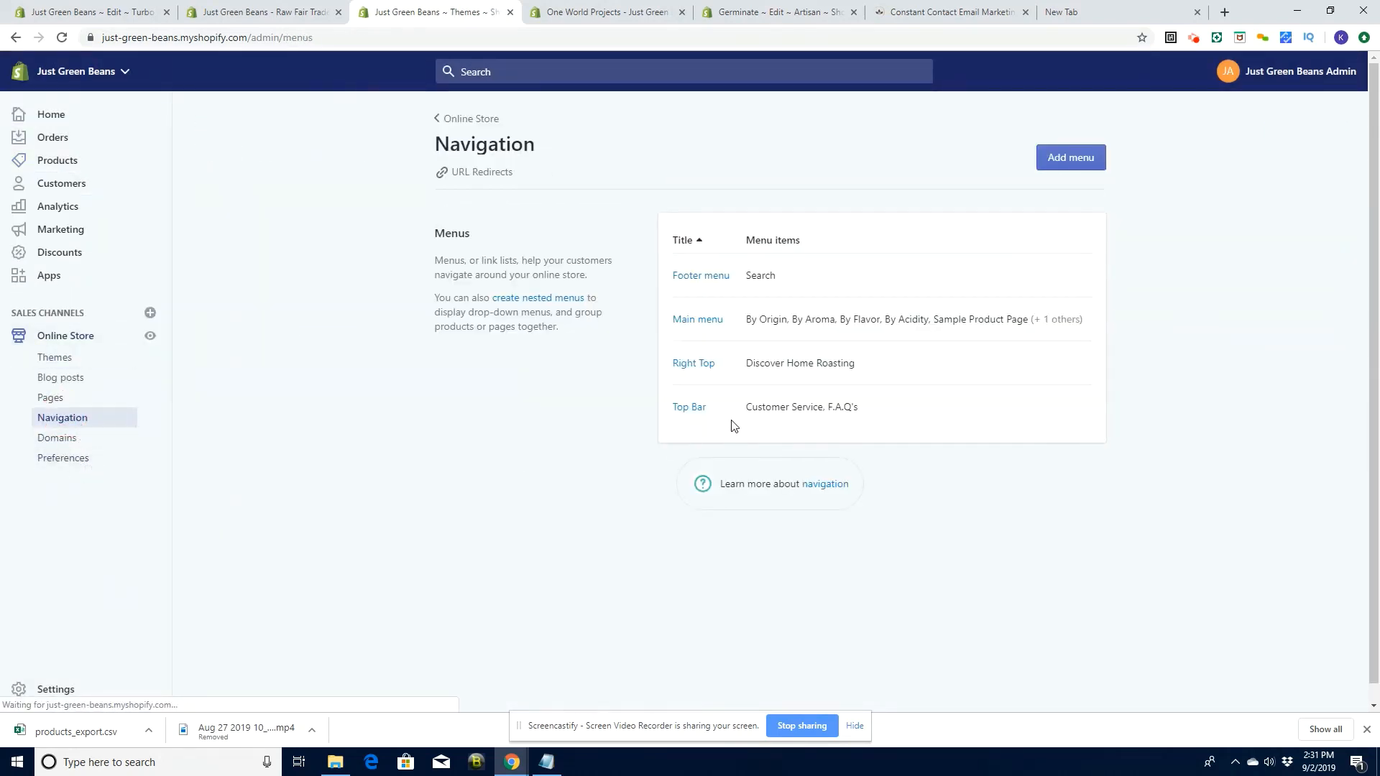
click(692, 365)
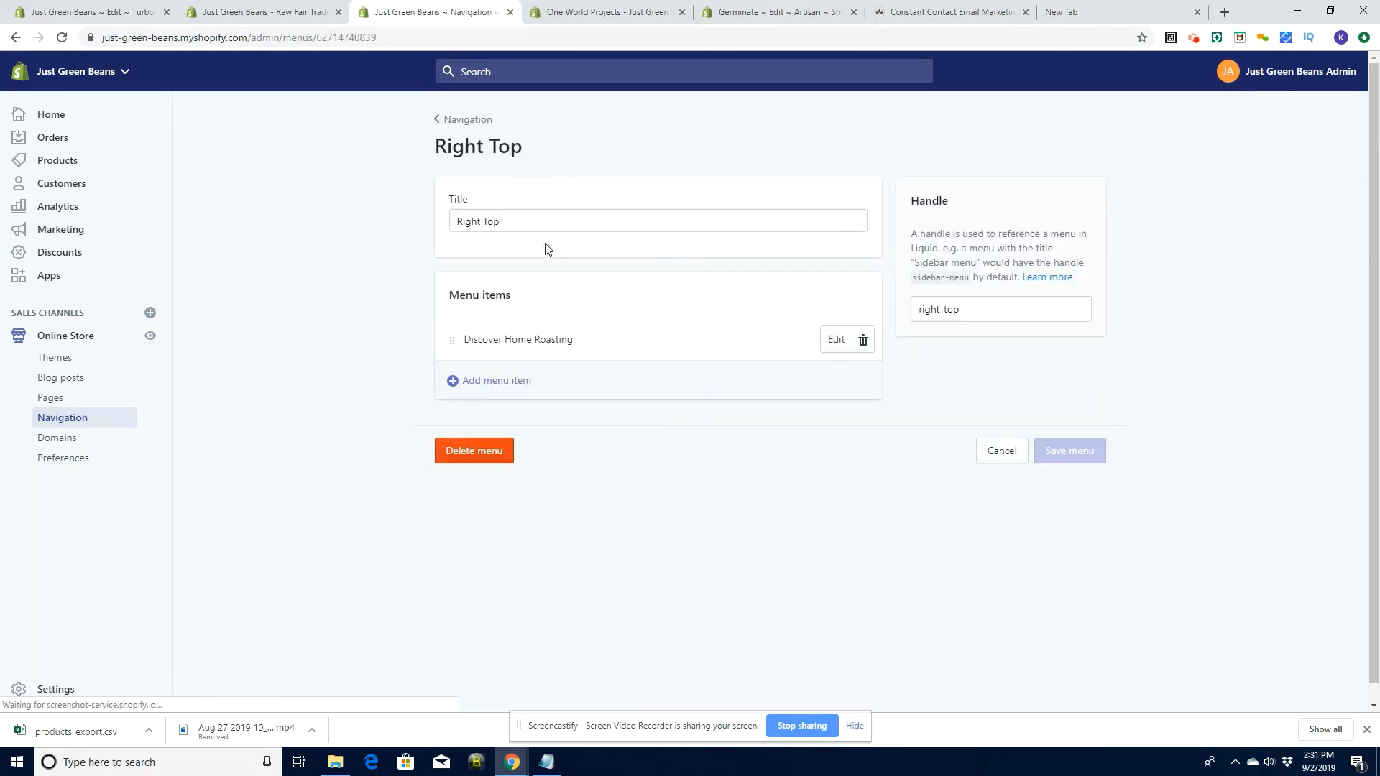
click(490, 388)
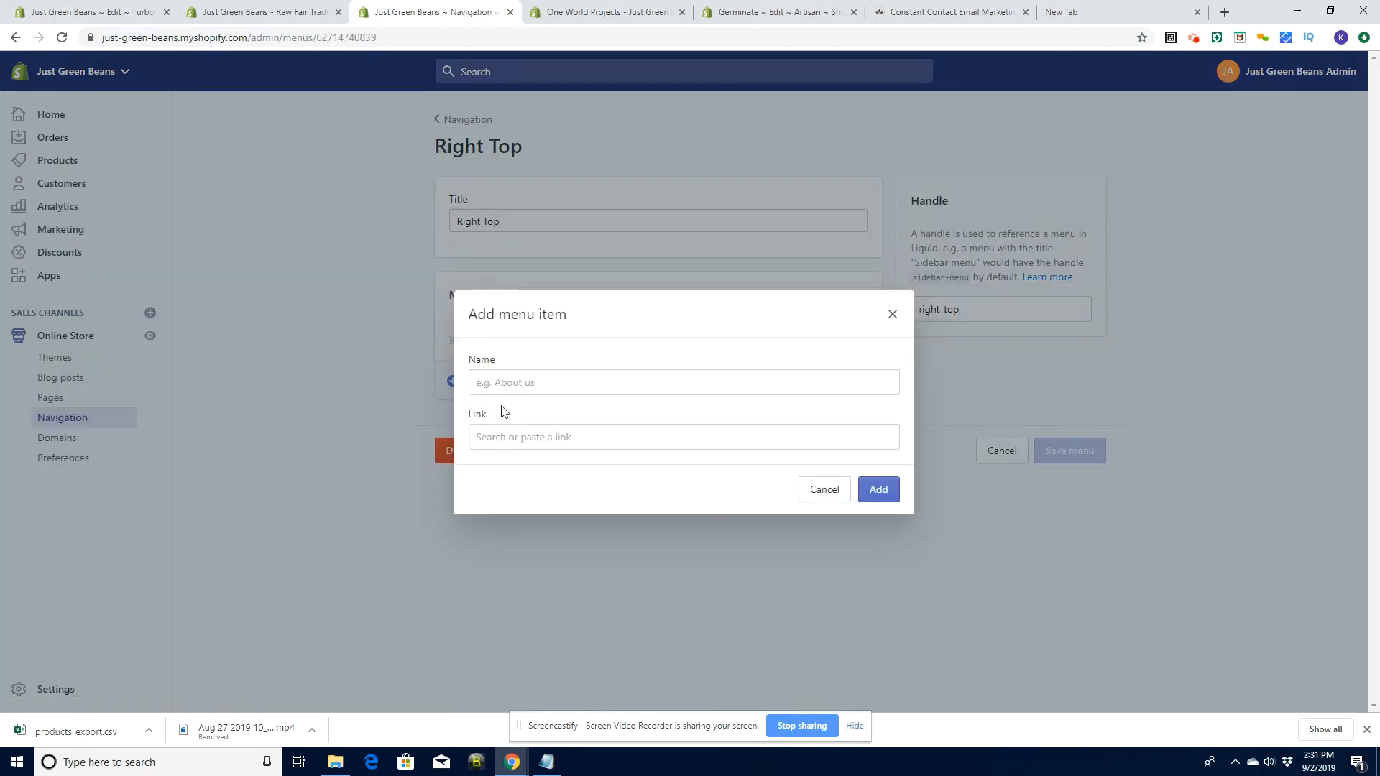
click(503, 441)
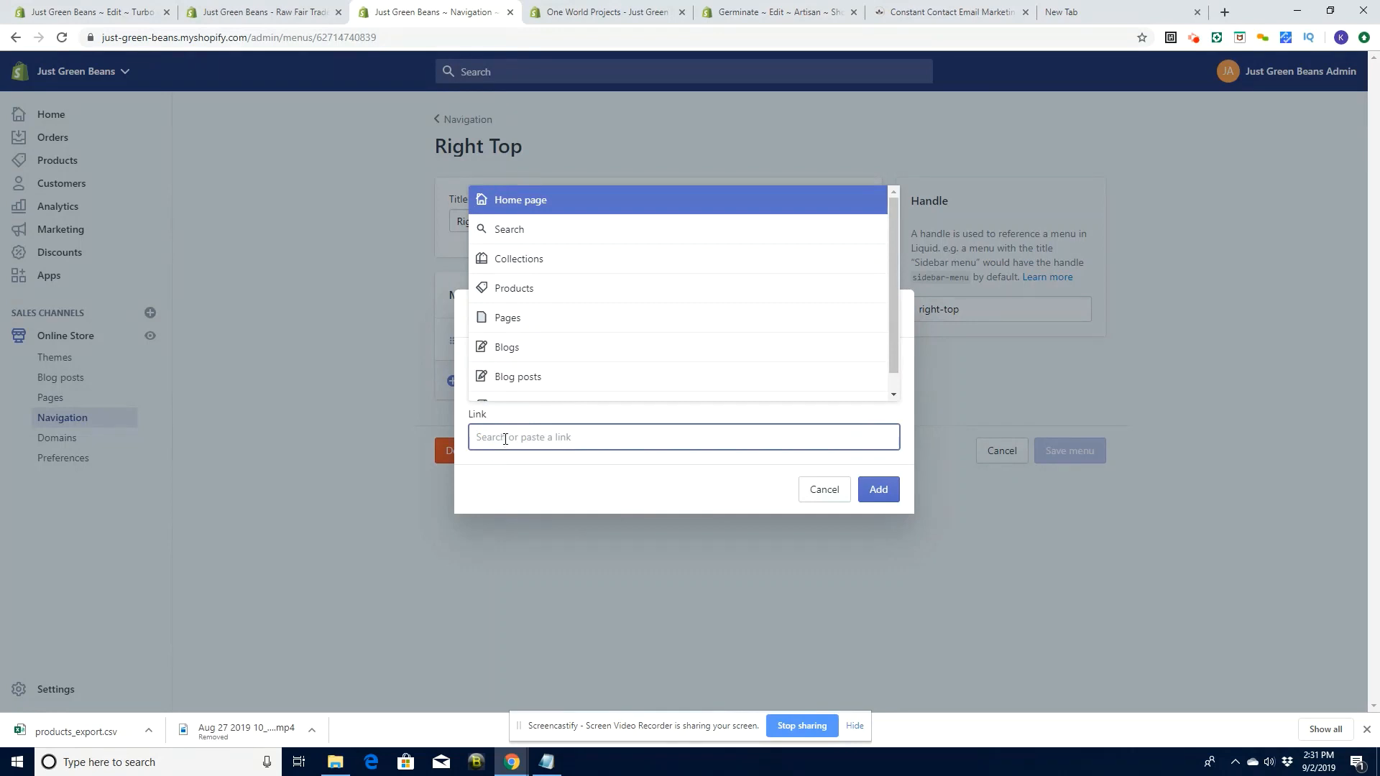
text(cafe)
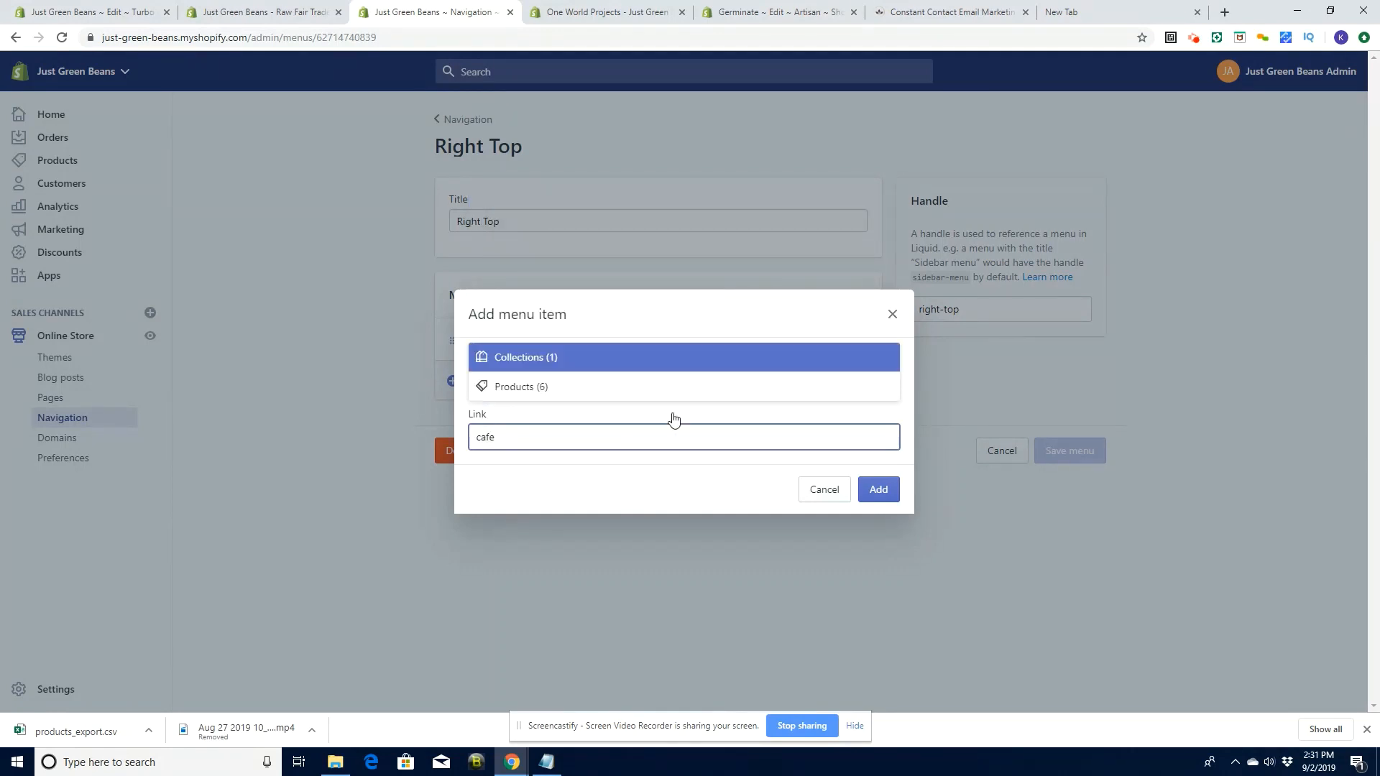
click(536, 357)
click(513, 384)
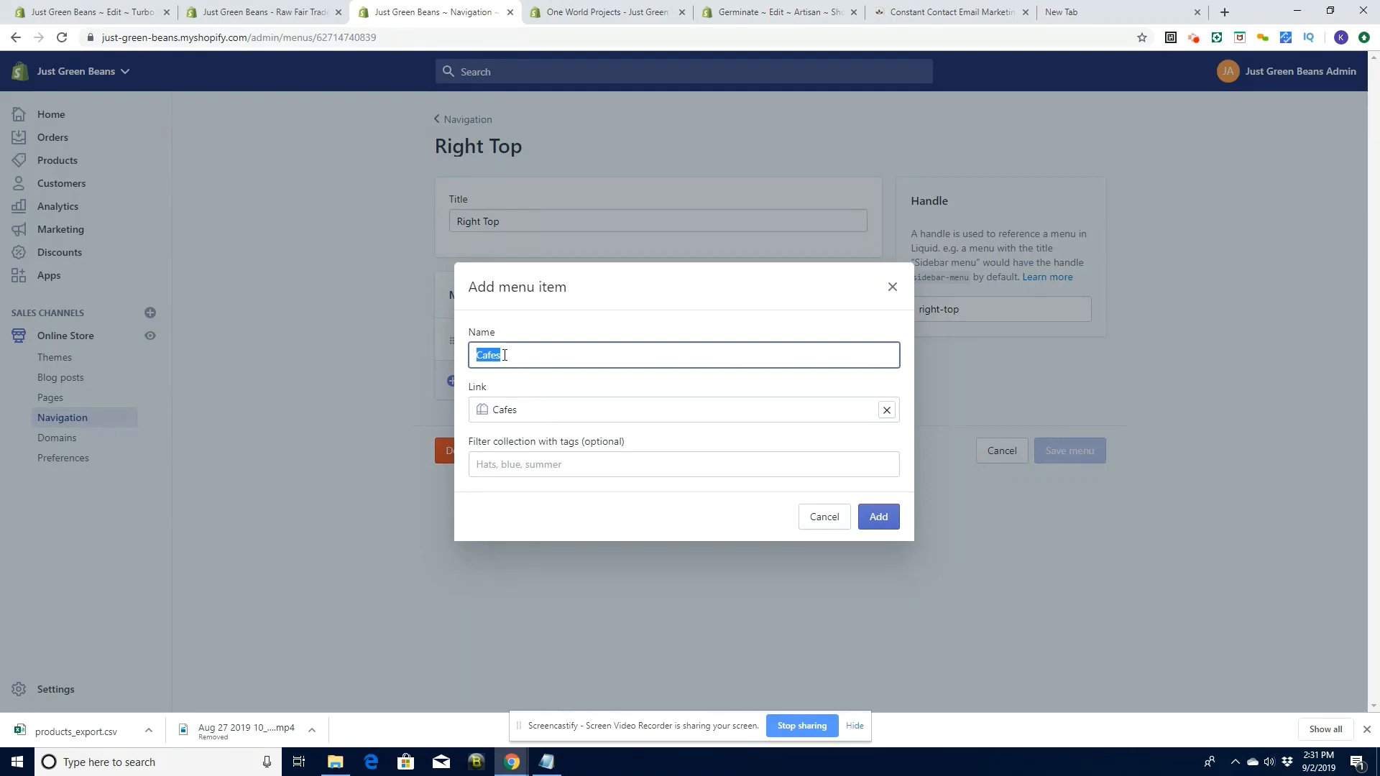
click(478, 355)
click(517, 355)
click(888, 523)
click(1083, 493)
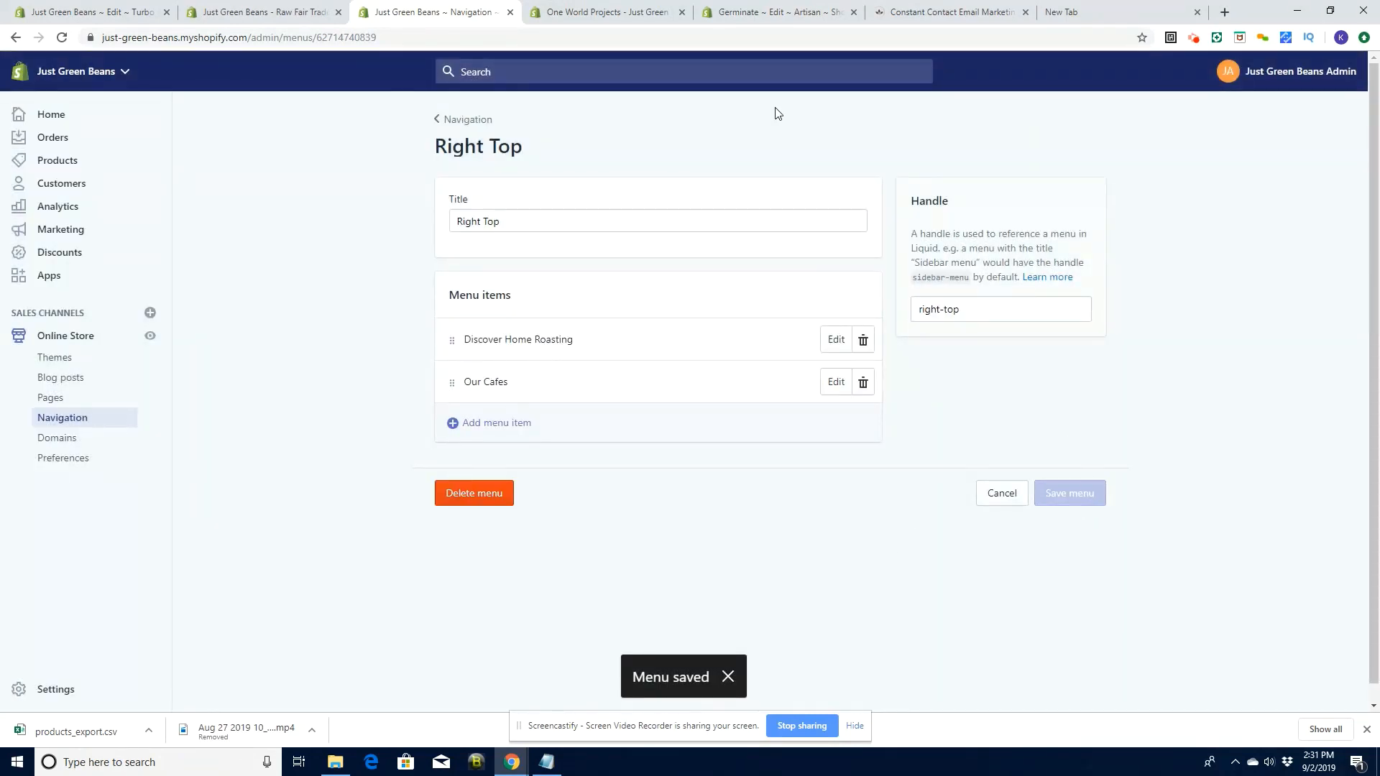
Reload the store preview's home page and examine the collection page behind the Our Cafes menu link
click(579, 16)
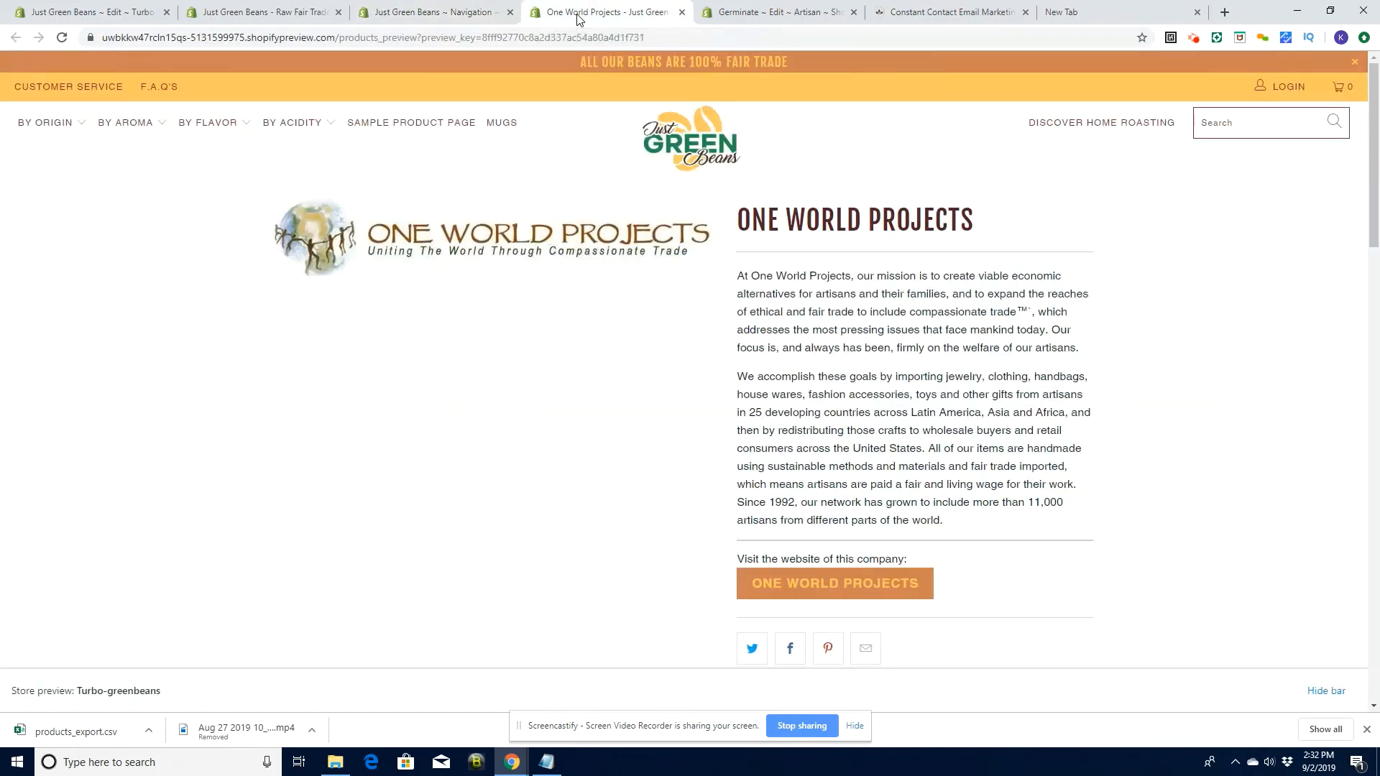
click(695, 152)
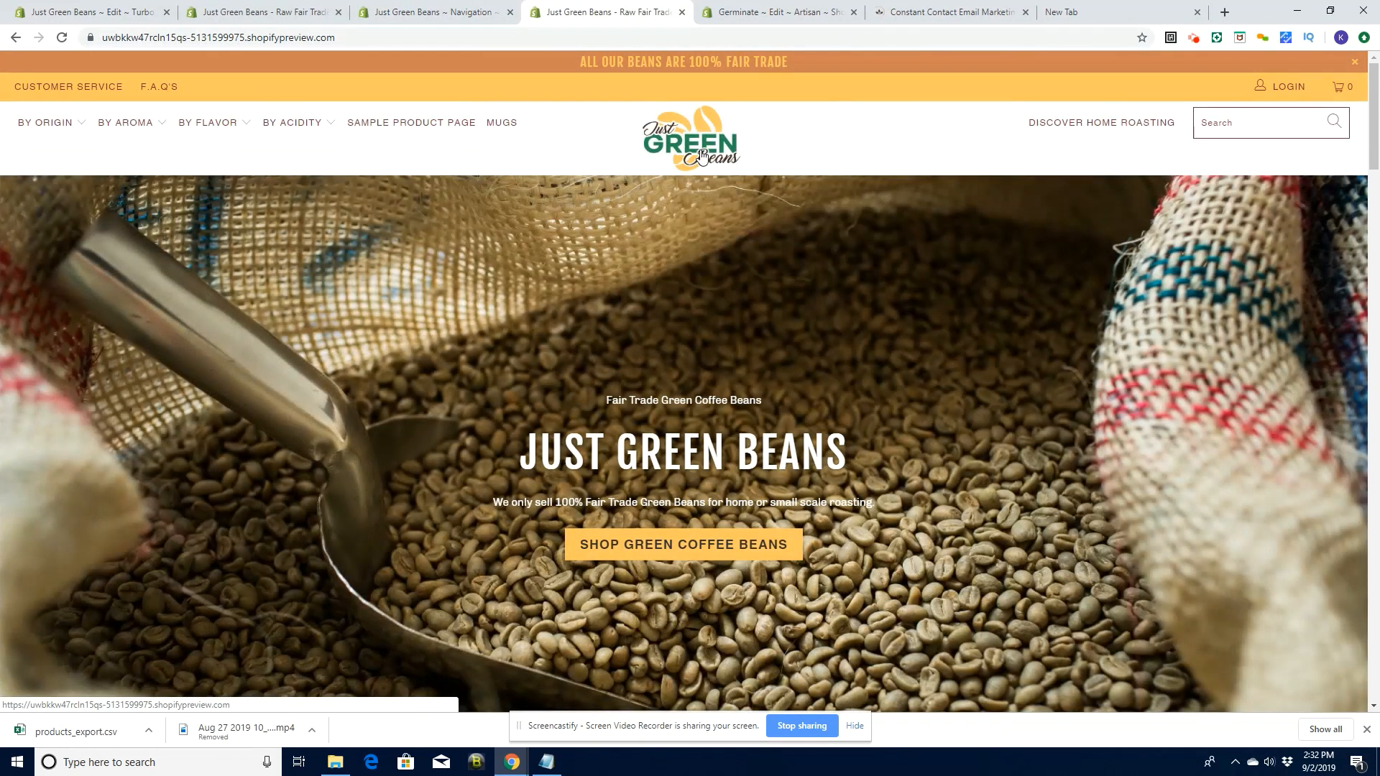
click(701, 155)
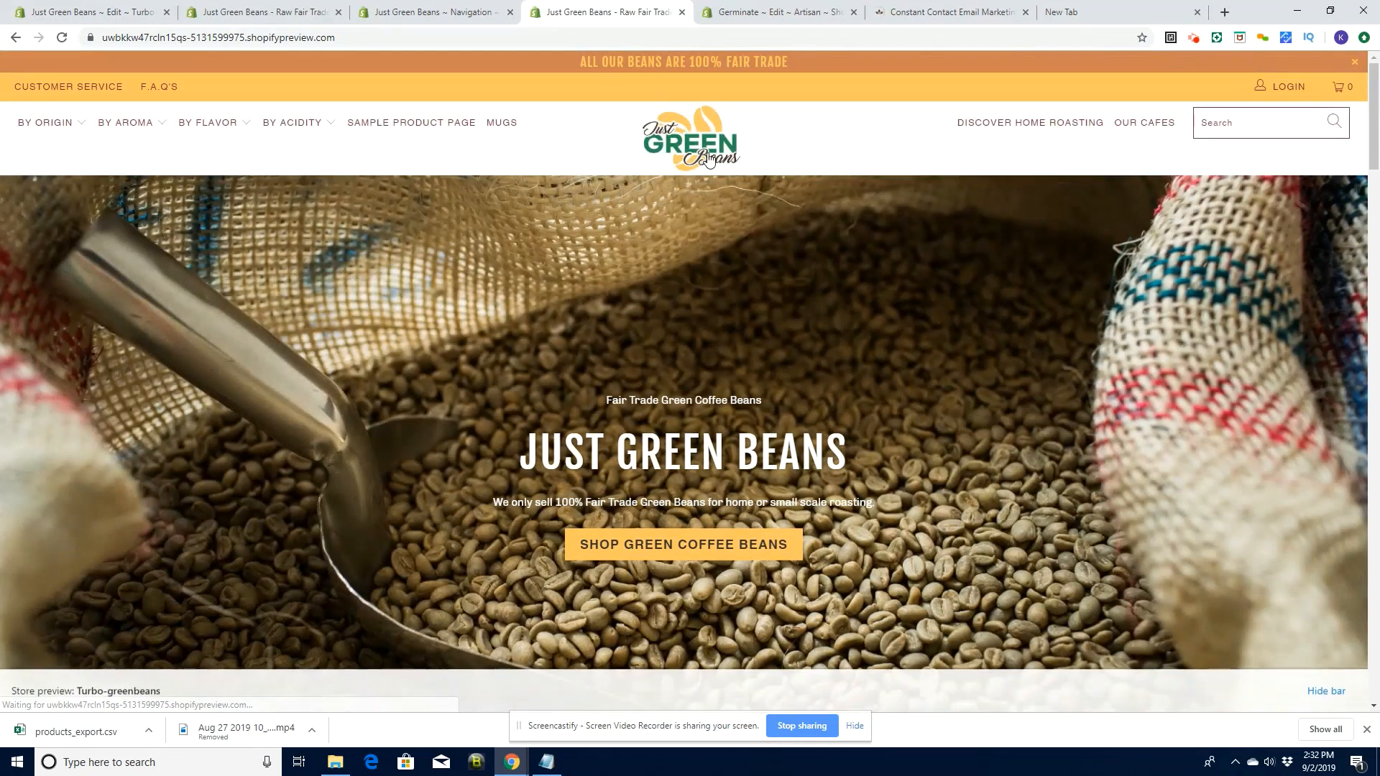
click(1157, 128)
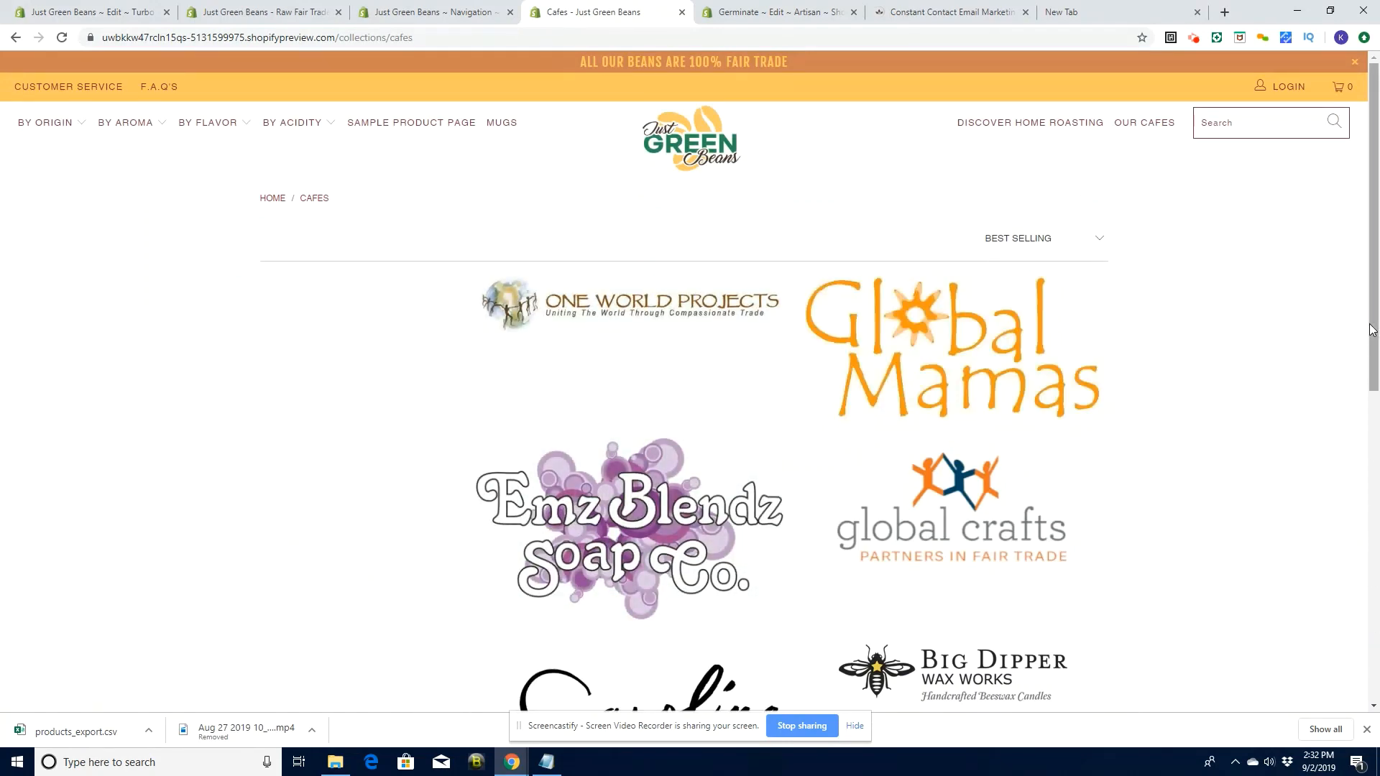
drag(1374, 321, 1325, 329)
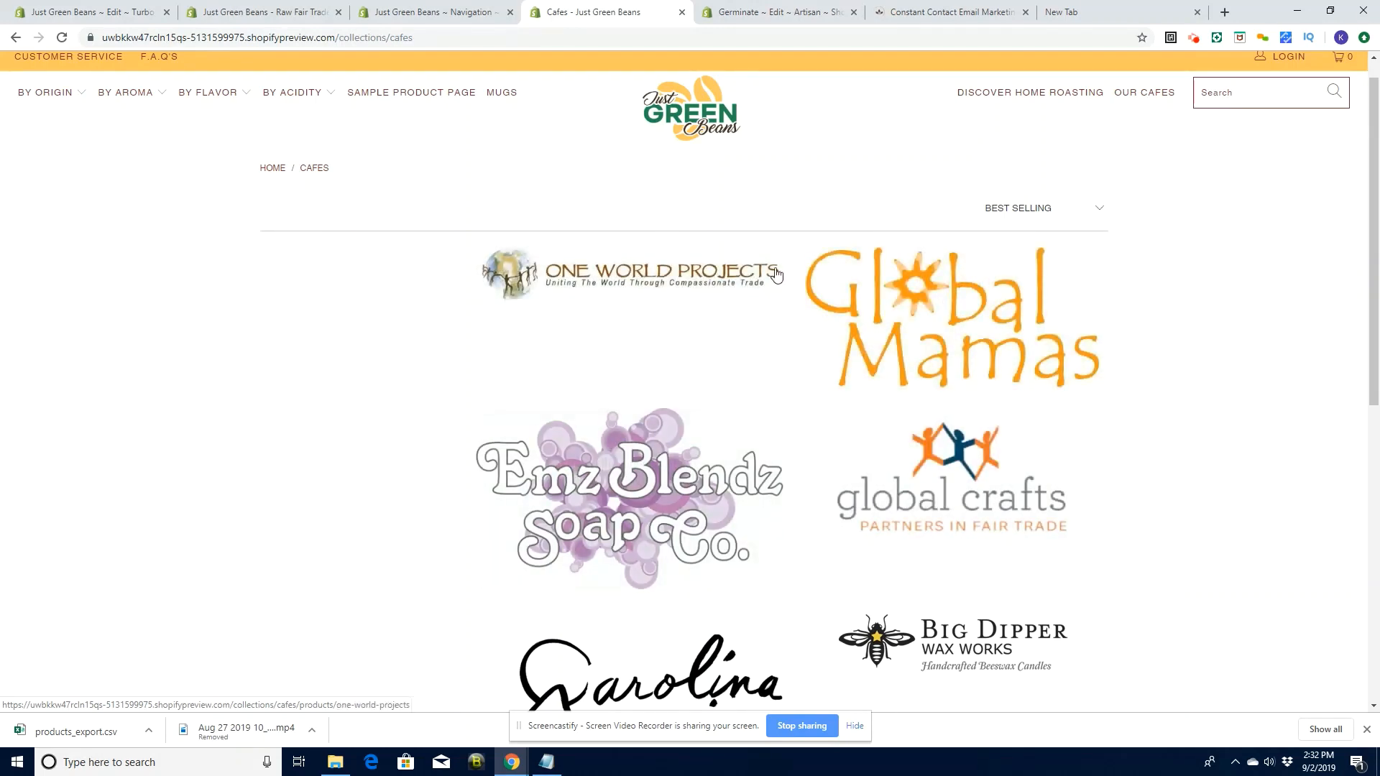
View the Global Mamas product page from the Cafes collection, then return to the Our Cafes collection page
click(1000, 325)
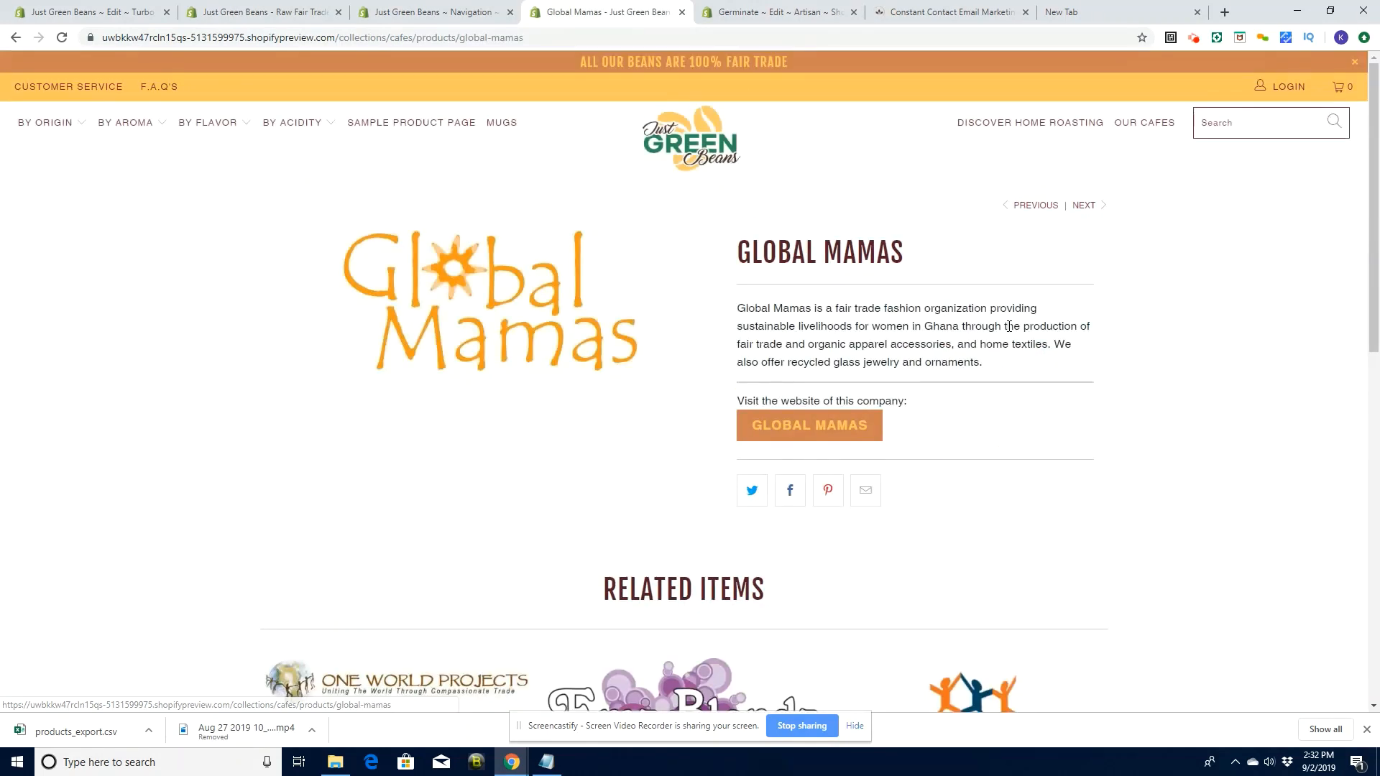
click(712, 170)
click(1147, 128)
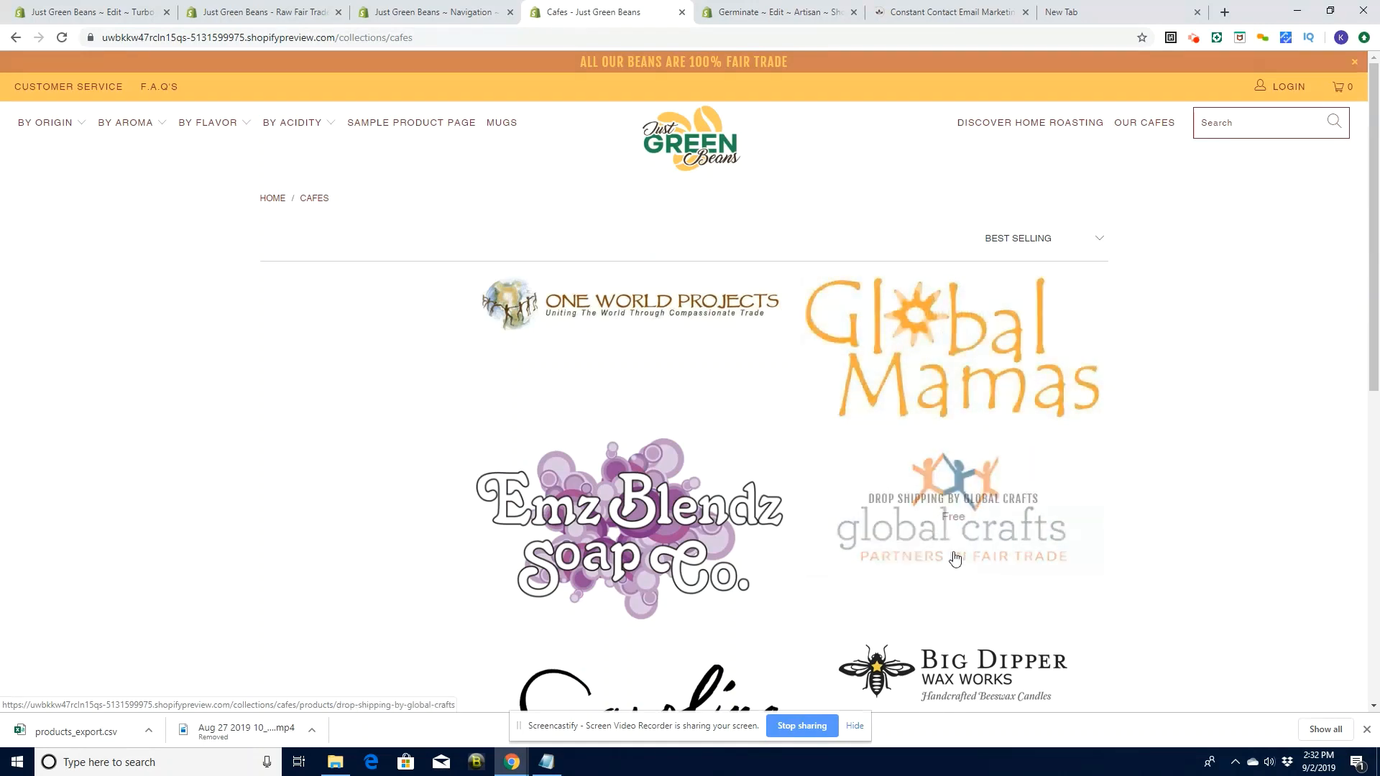
Return to the turbo-greenbeans theme code, open the collection.liquid template and select all of its code
scroll(1372, 453, down, 3)
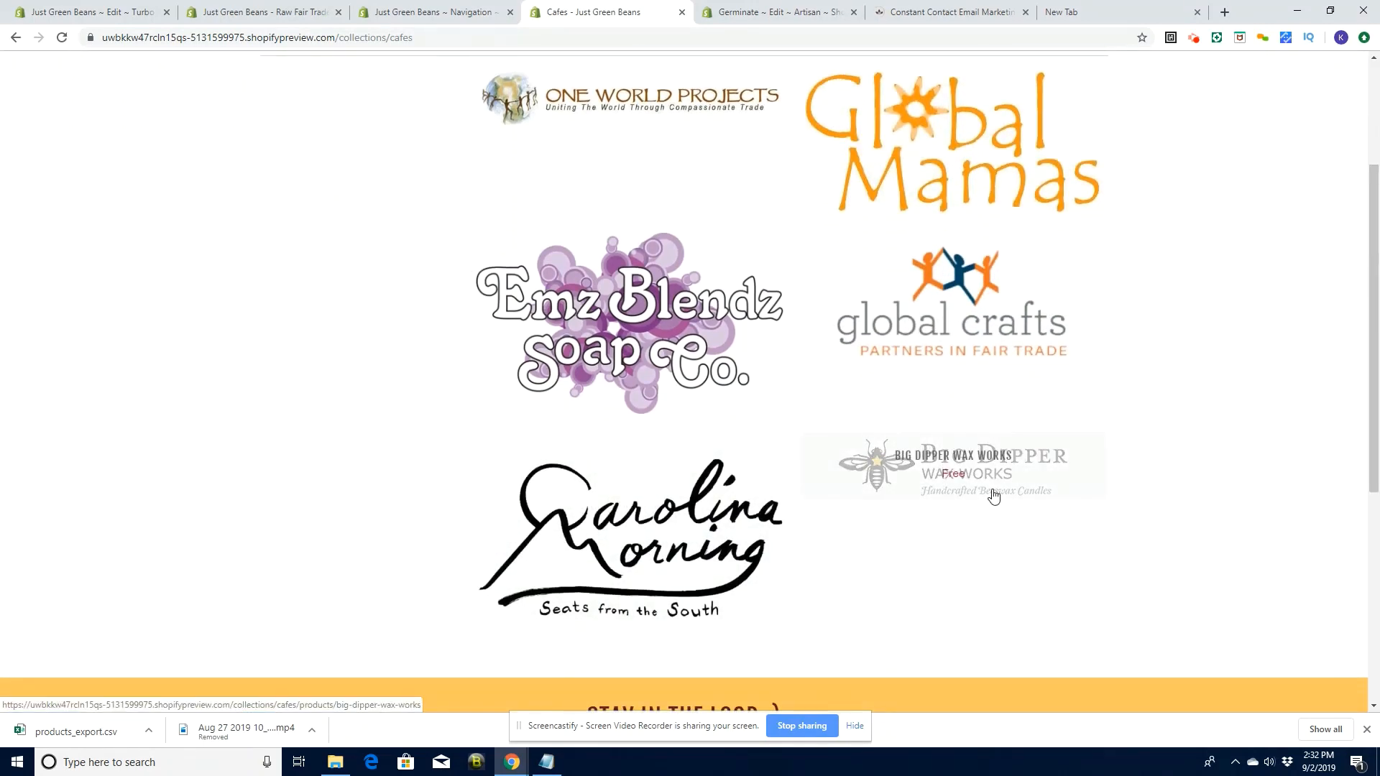
click(88, 18)
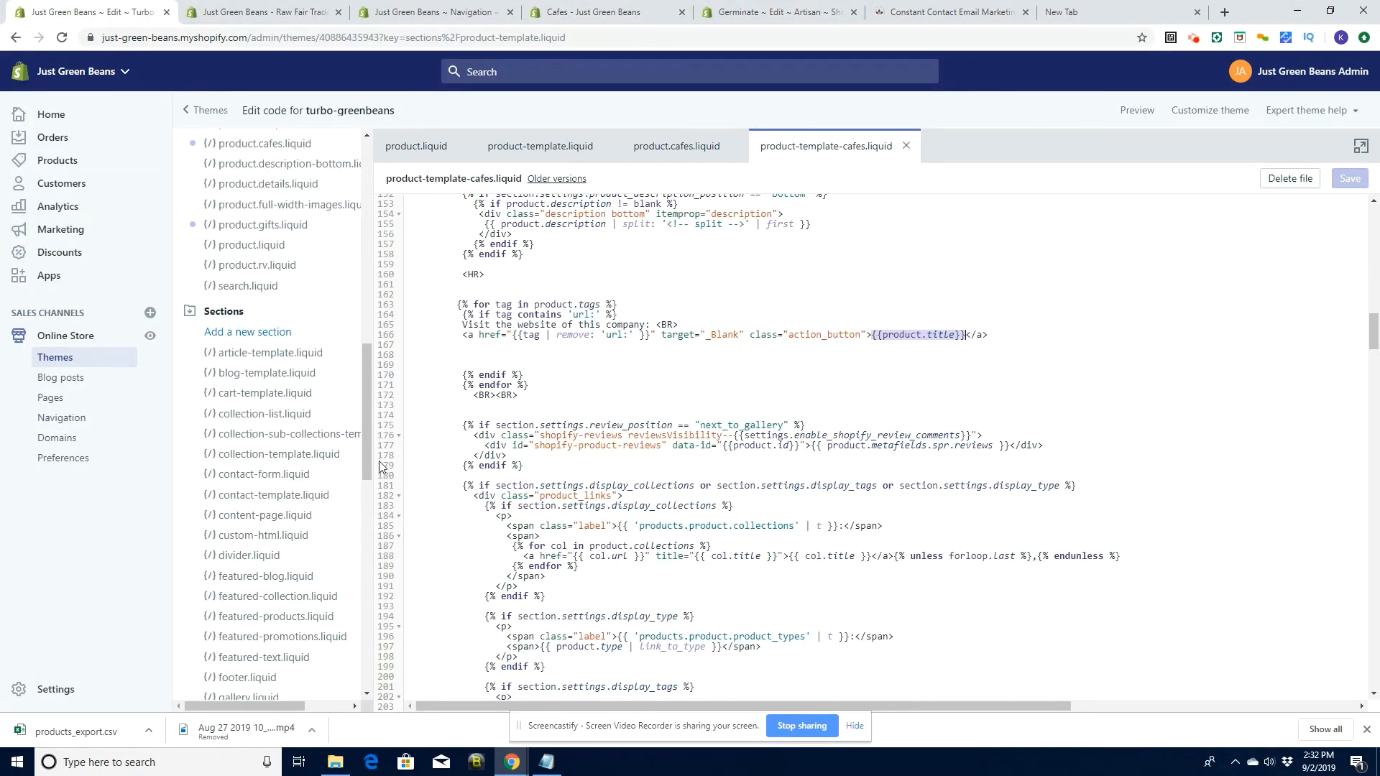
drag(369, 446, 368, 274)
click(245, 310)
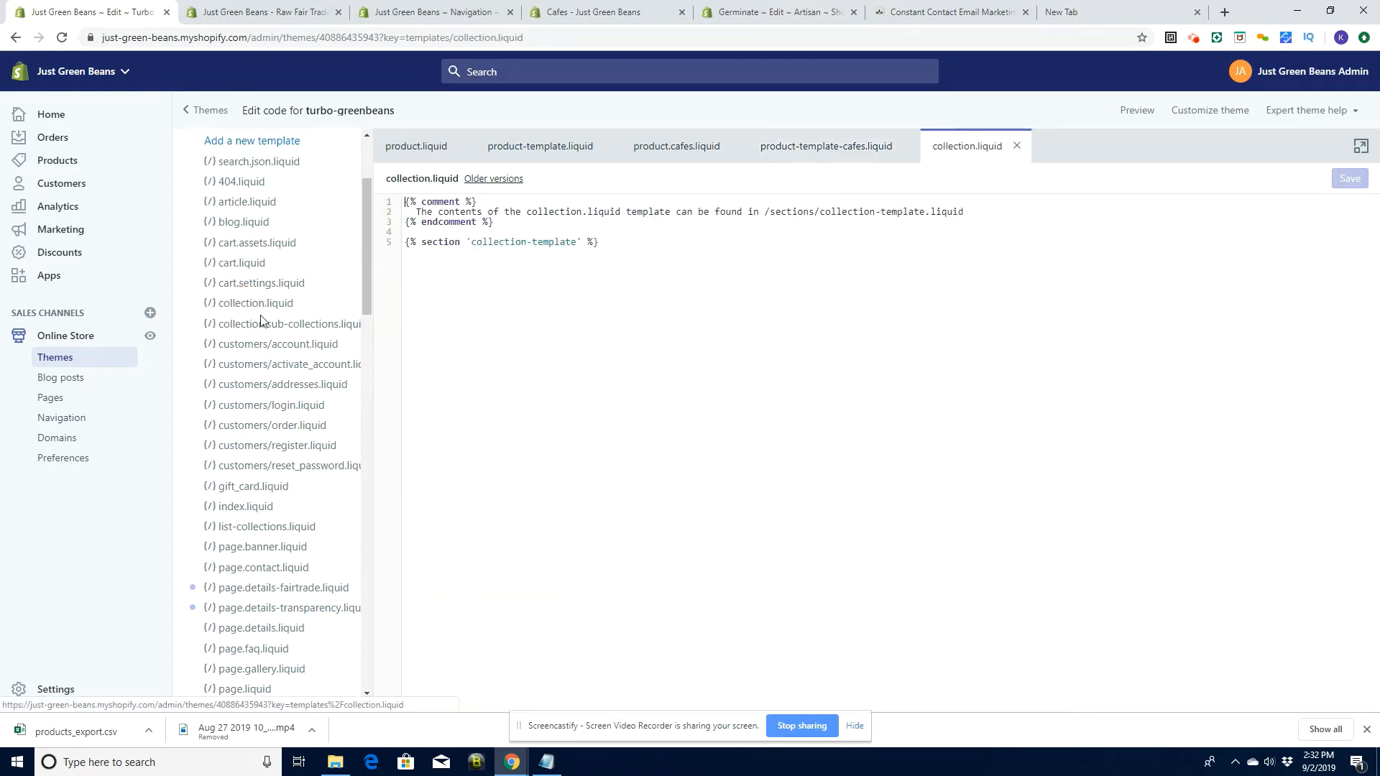
drag(633, 241, 414, 207)
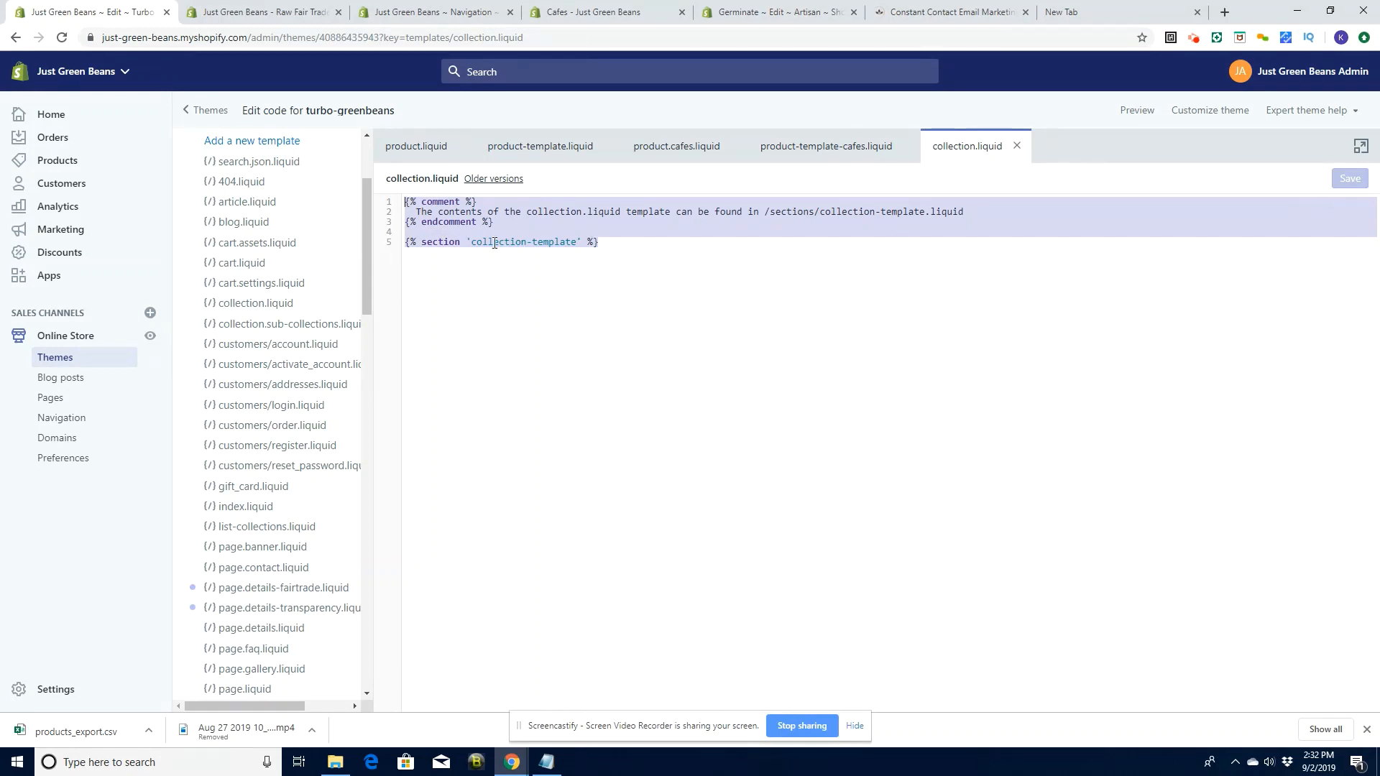
Create a new theme template for collection called "cafes"
click(268, 142)
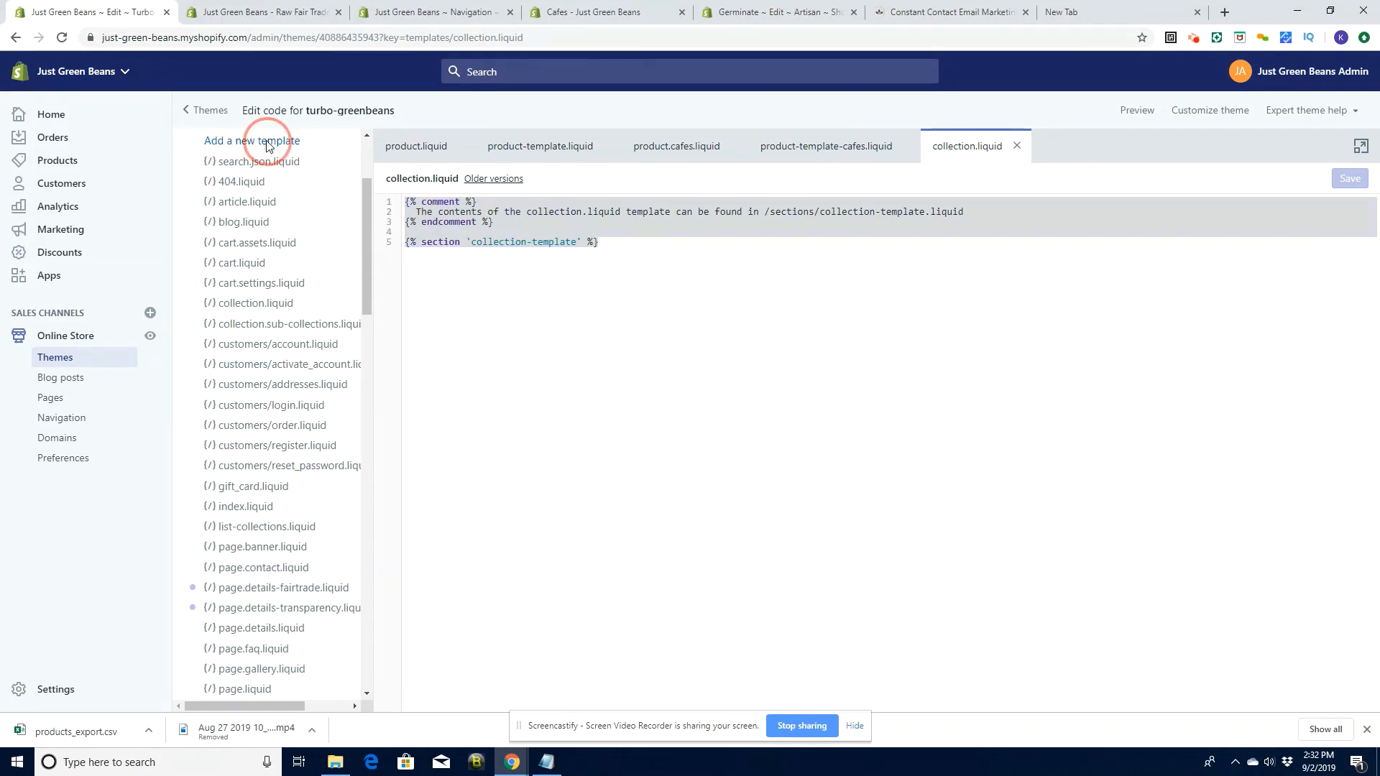
click(675, 195)
click(651, 259)
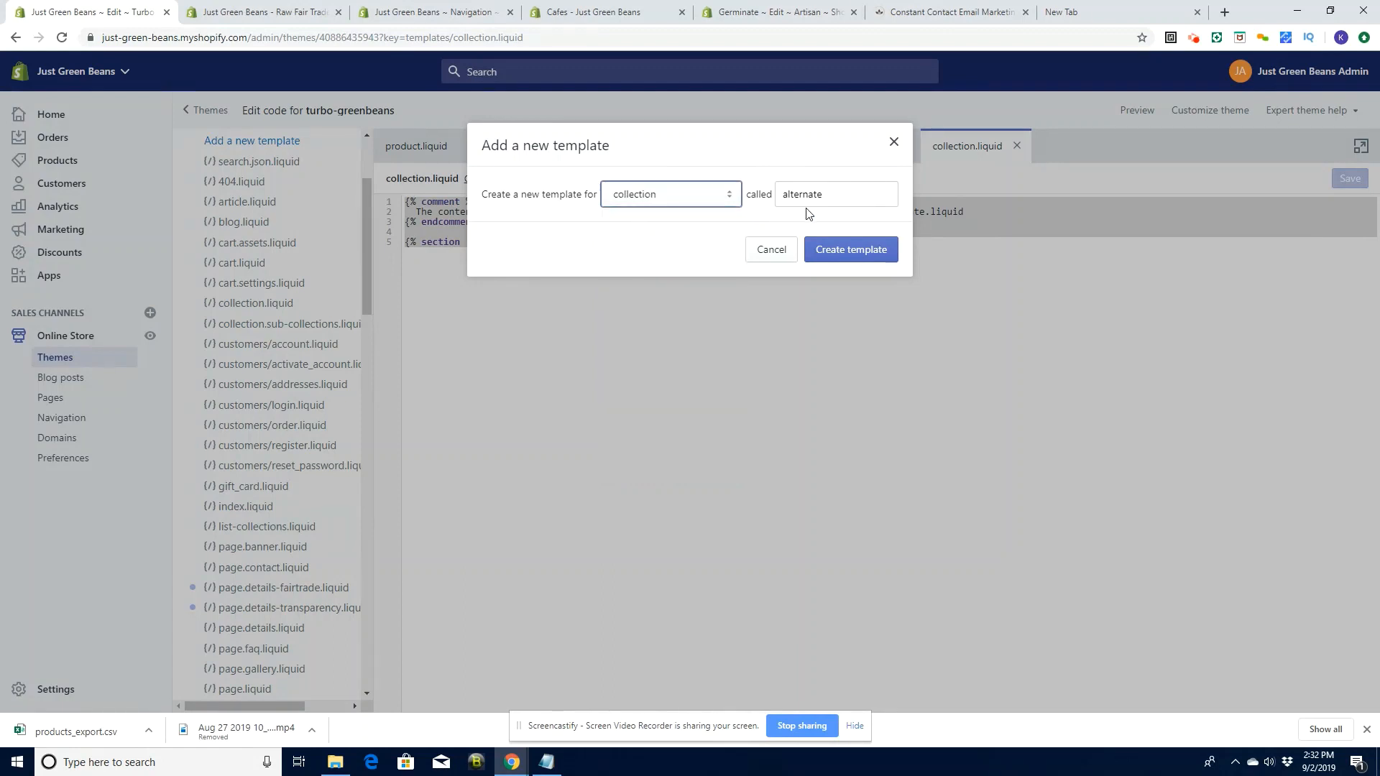
click(816, 192)
key(ctrl+a)
text(c)
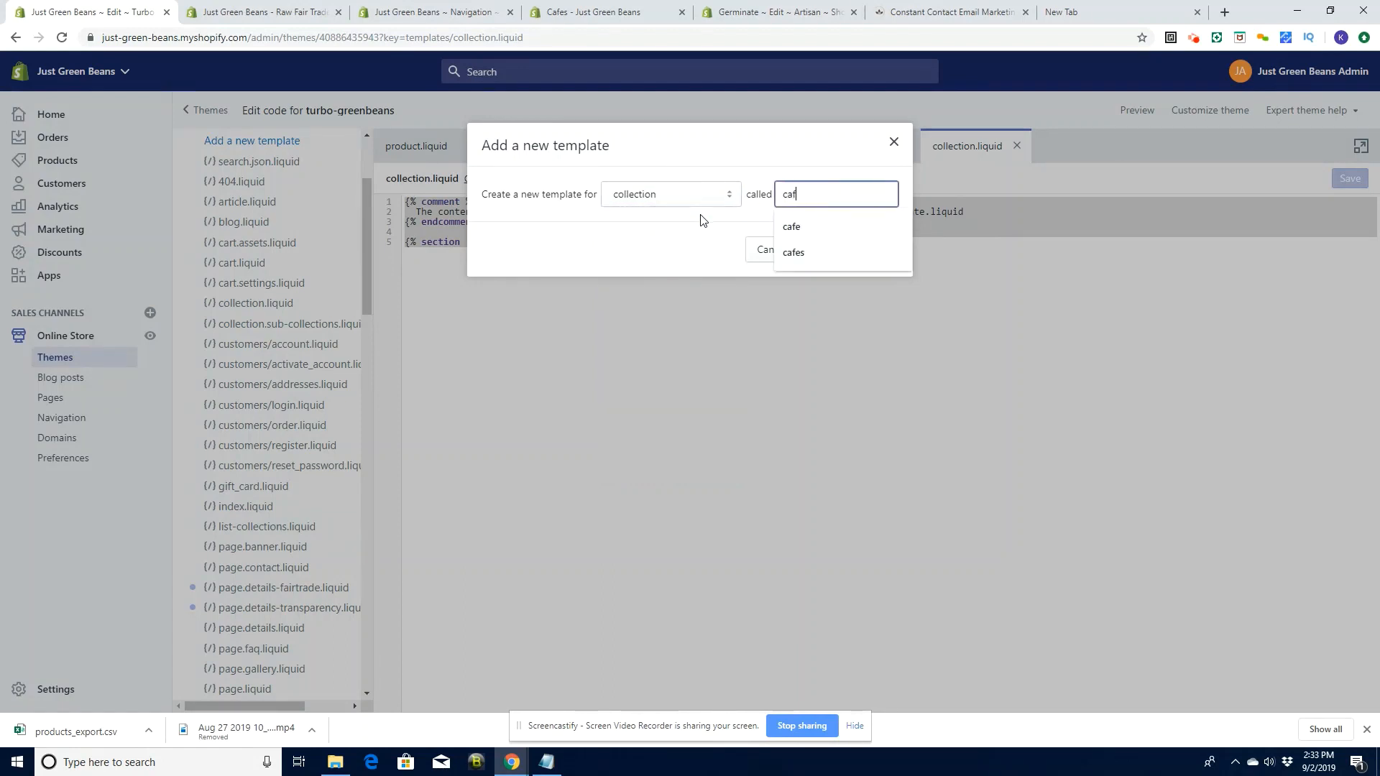
click(790, 226)
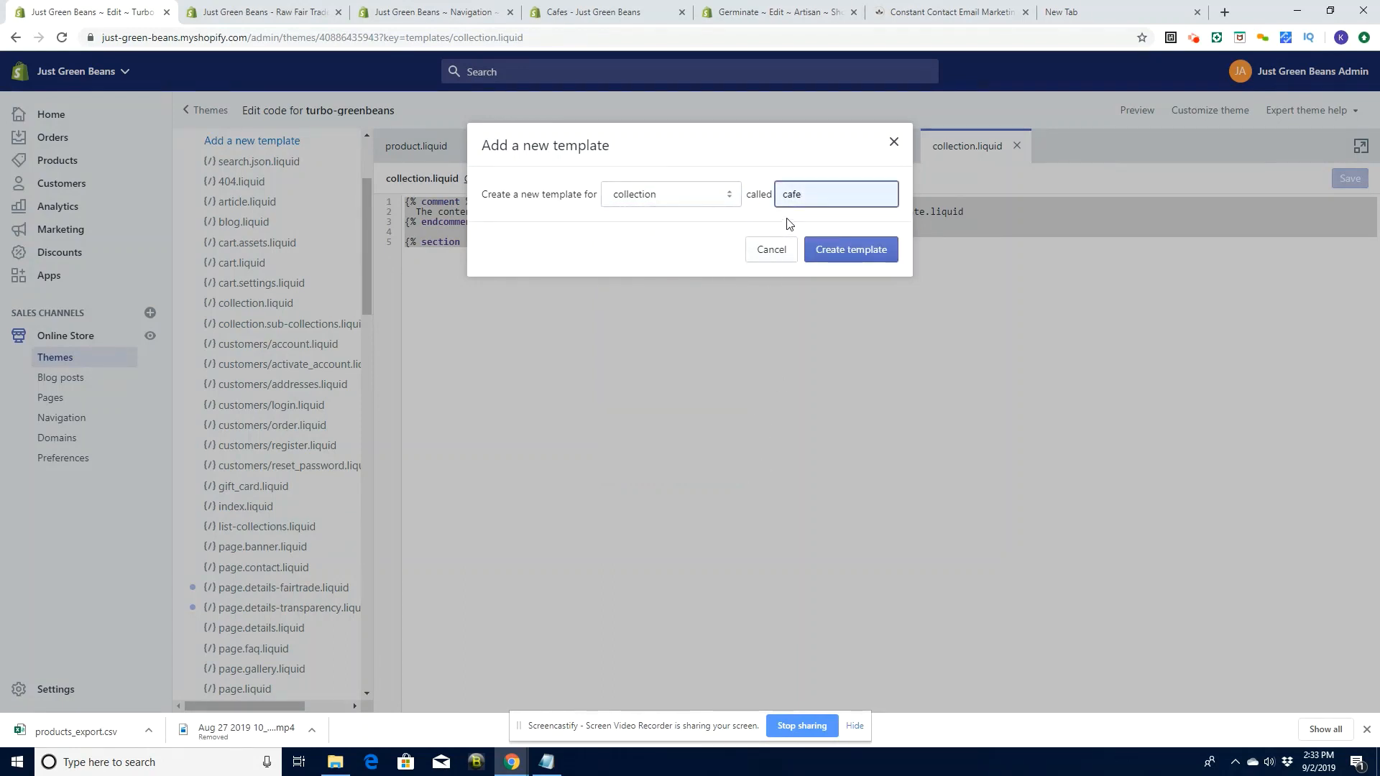
text(s)
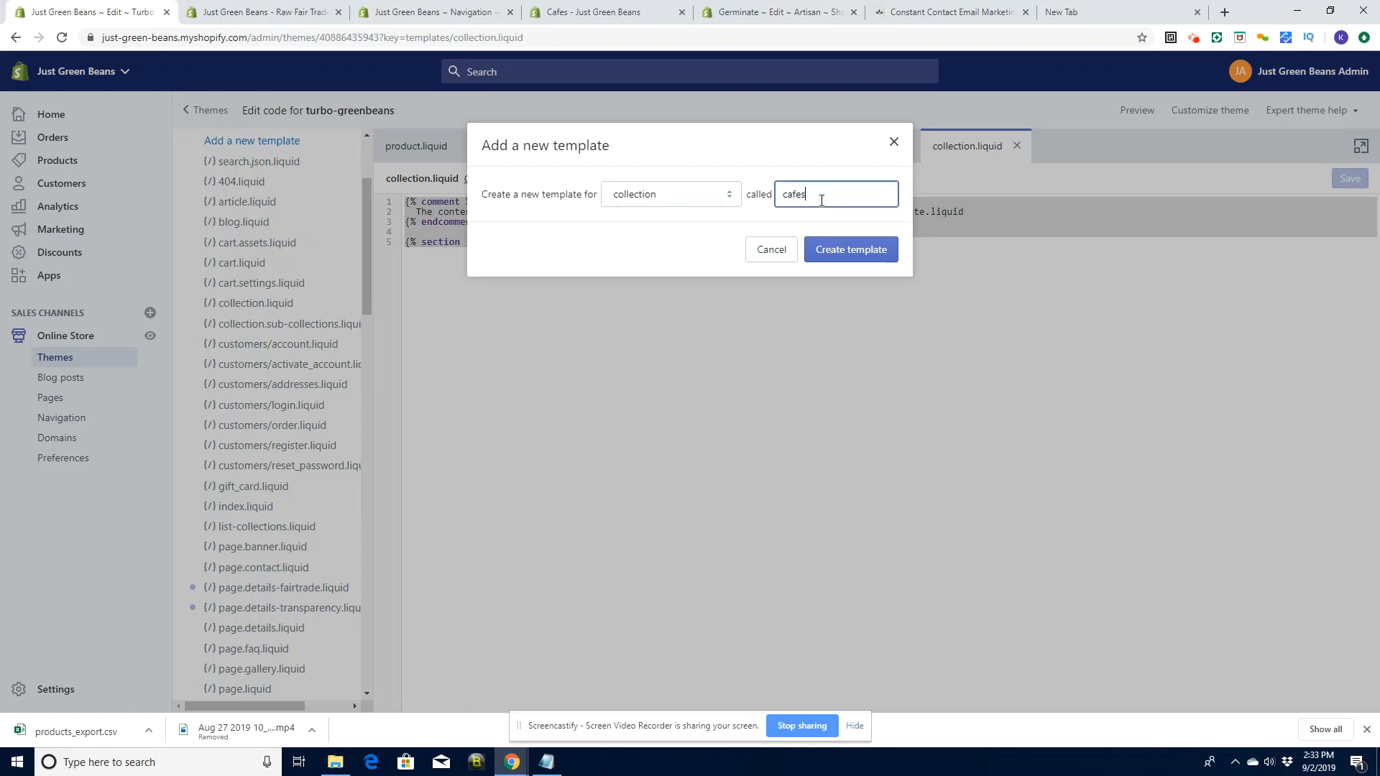
click(842, 251)
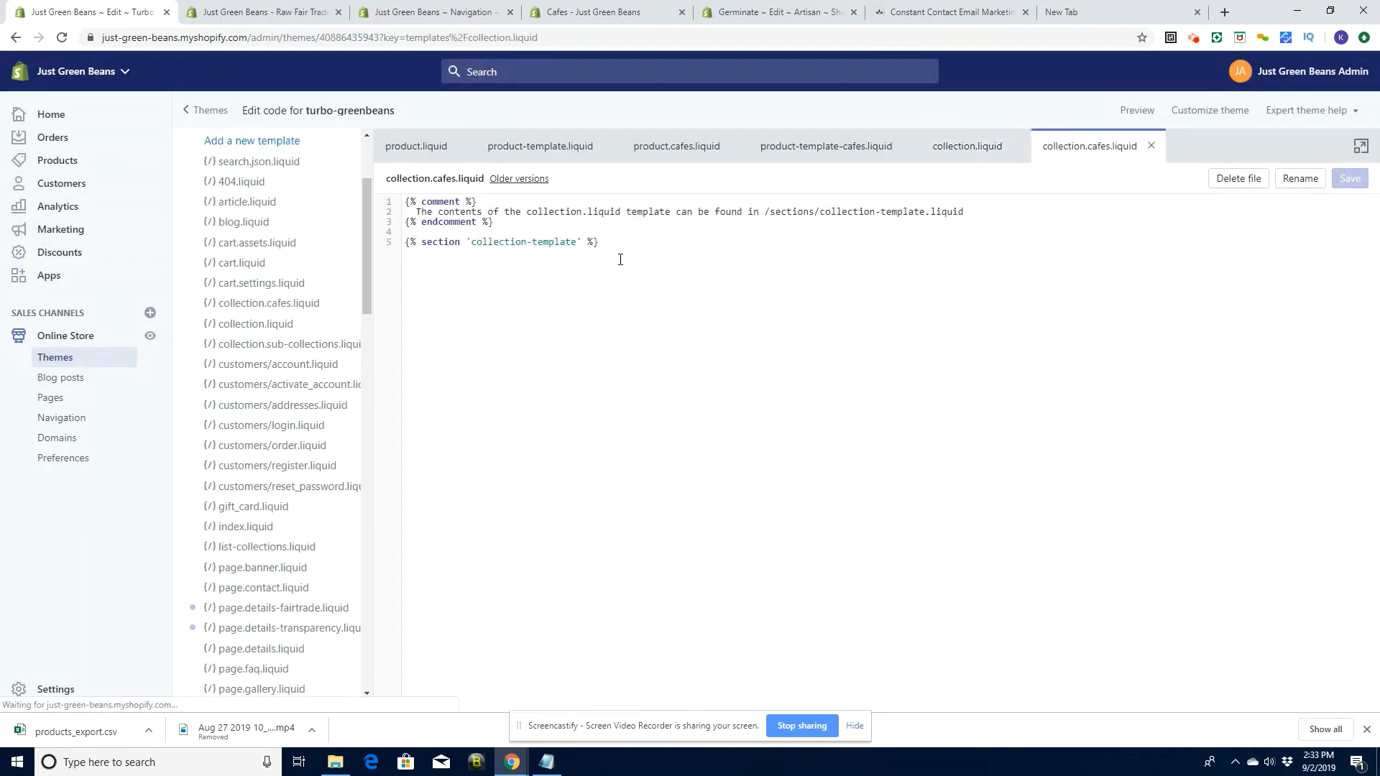
Change the section reference and the comment path in collection.cafes.liquid to collection-template-cafes and save the file
click(580, 244)
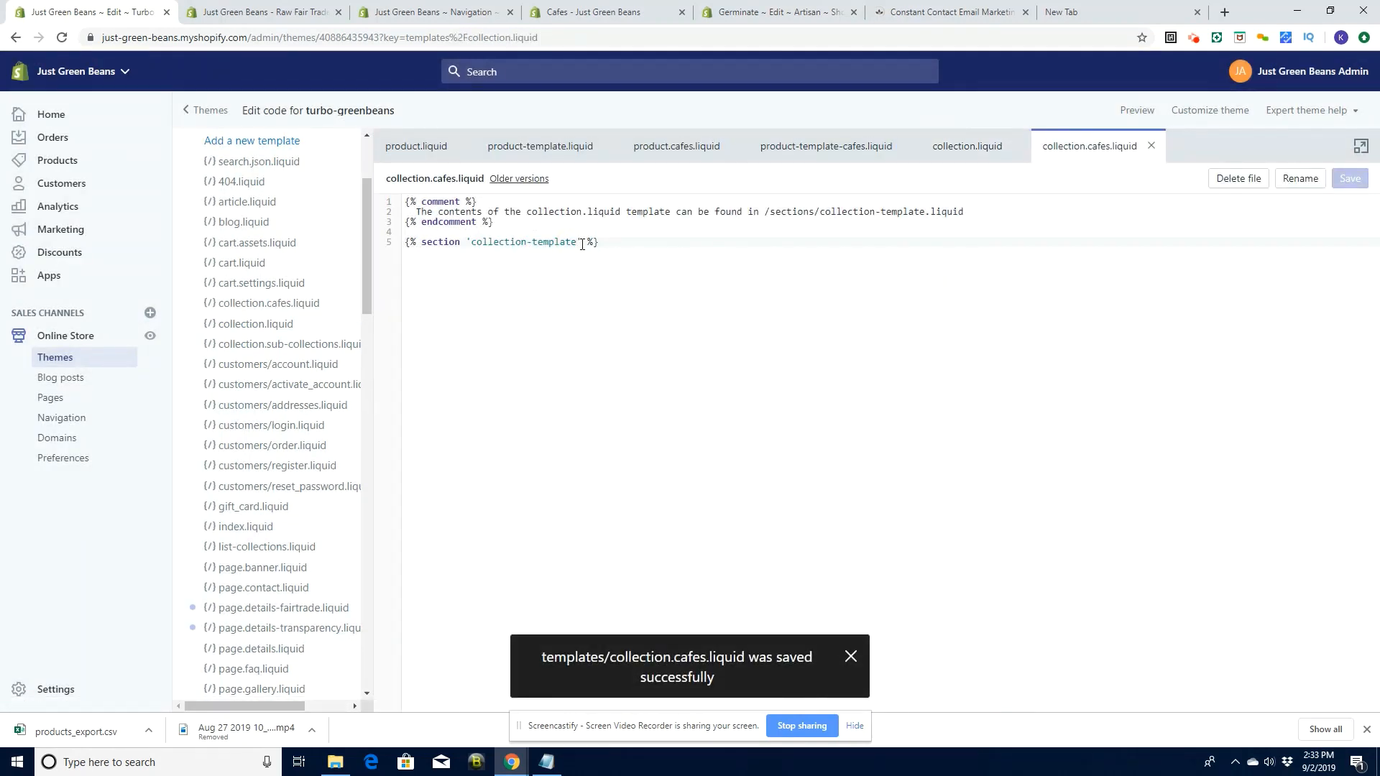
text(-ca)
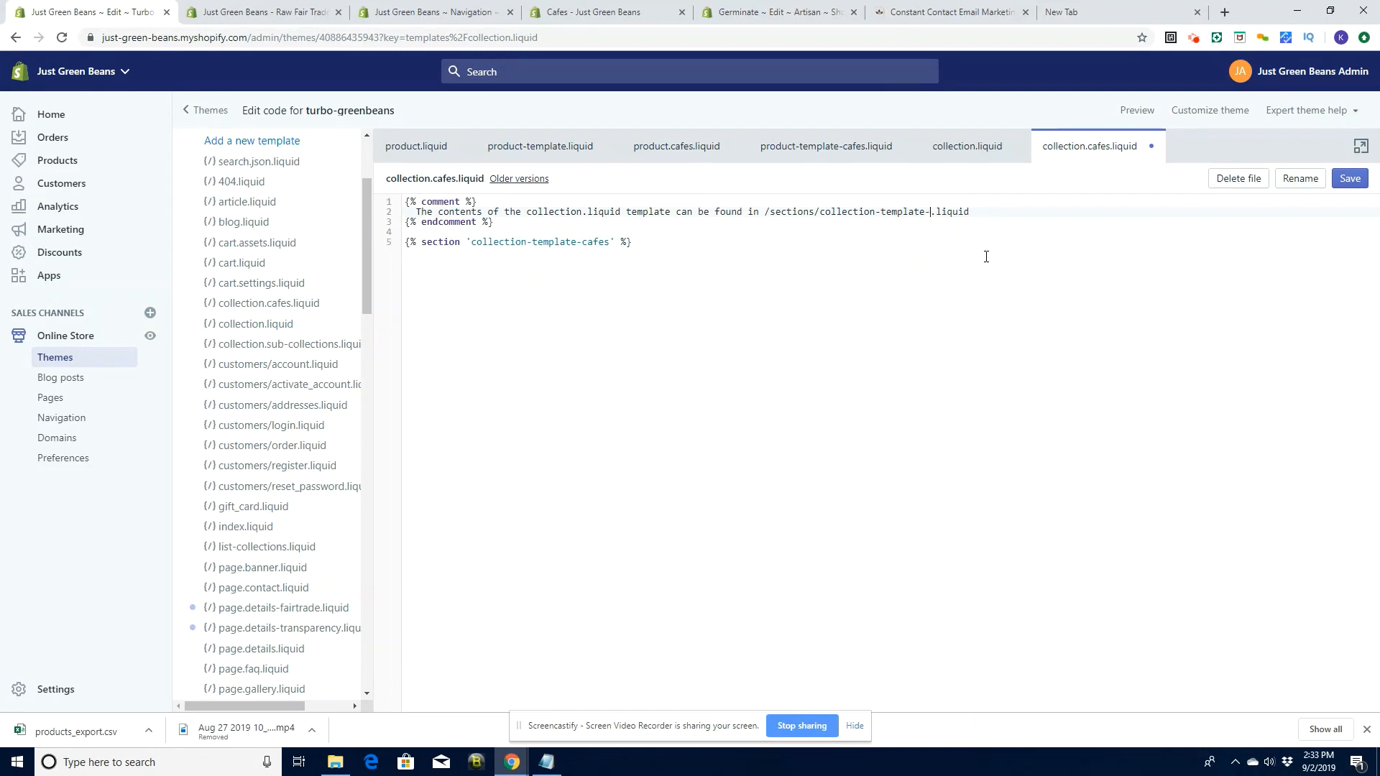
text(fes)
click(1350, 179)
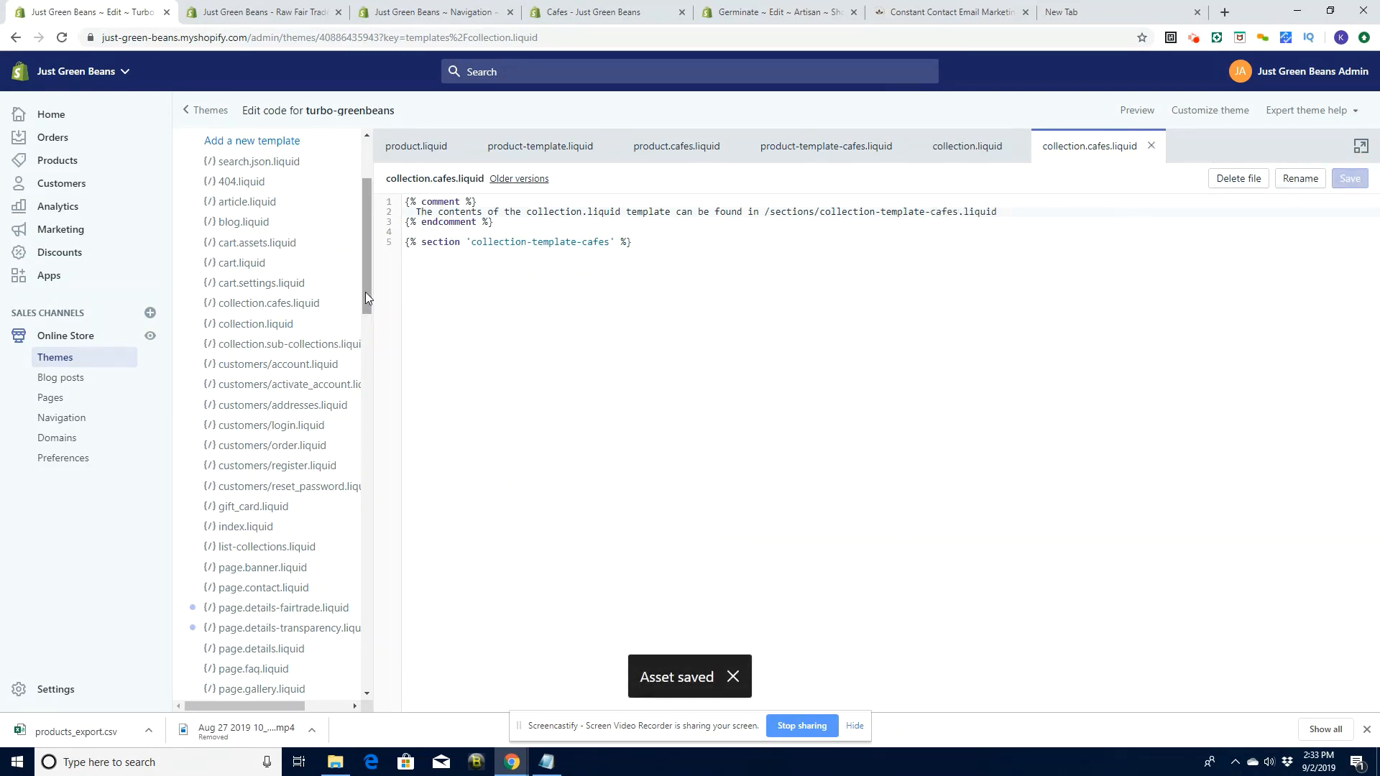
Open the collection-template.liquid section and copy all of its code
drag(365, 292, 380, 495)
click(274, 294)
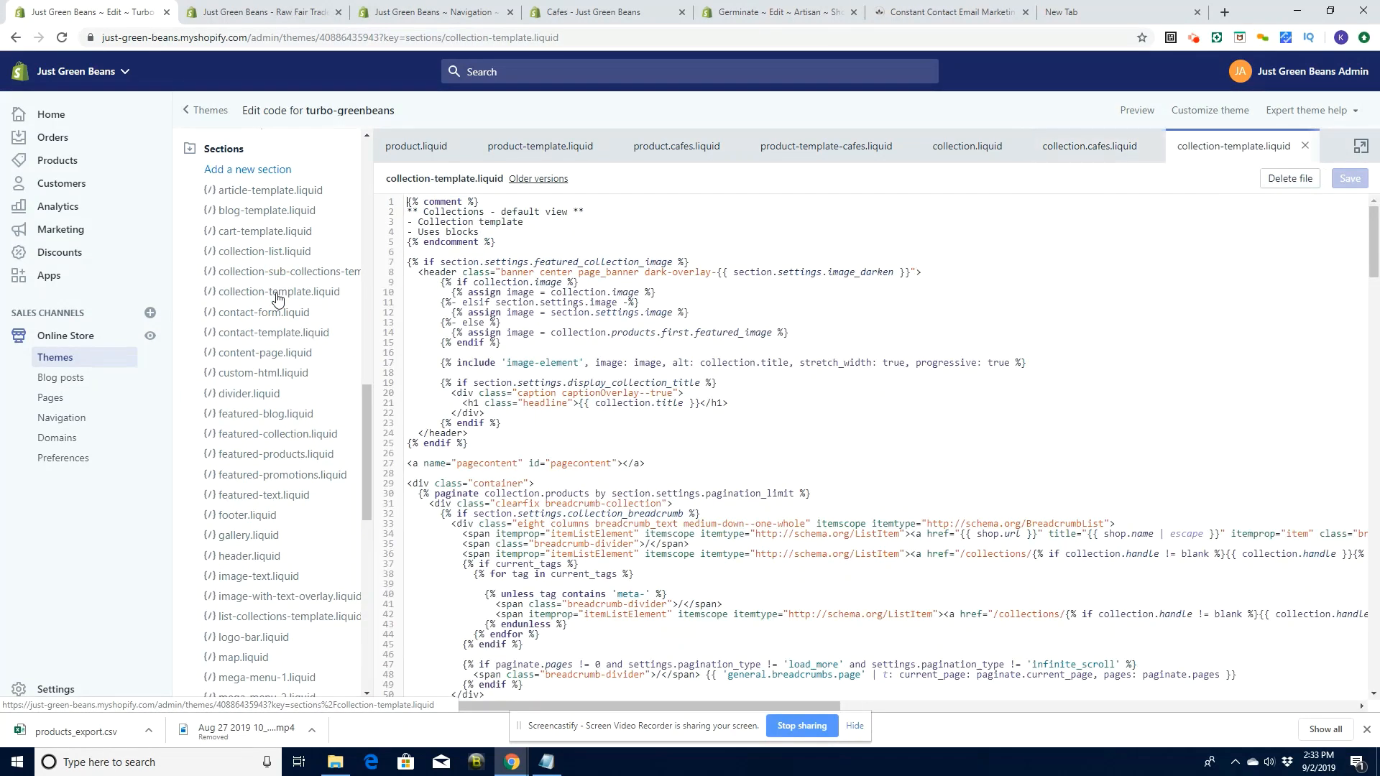
drag(407, 204, 941, 769)
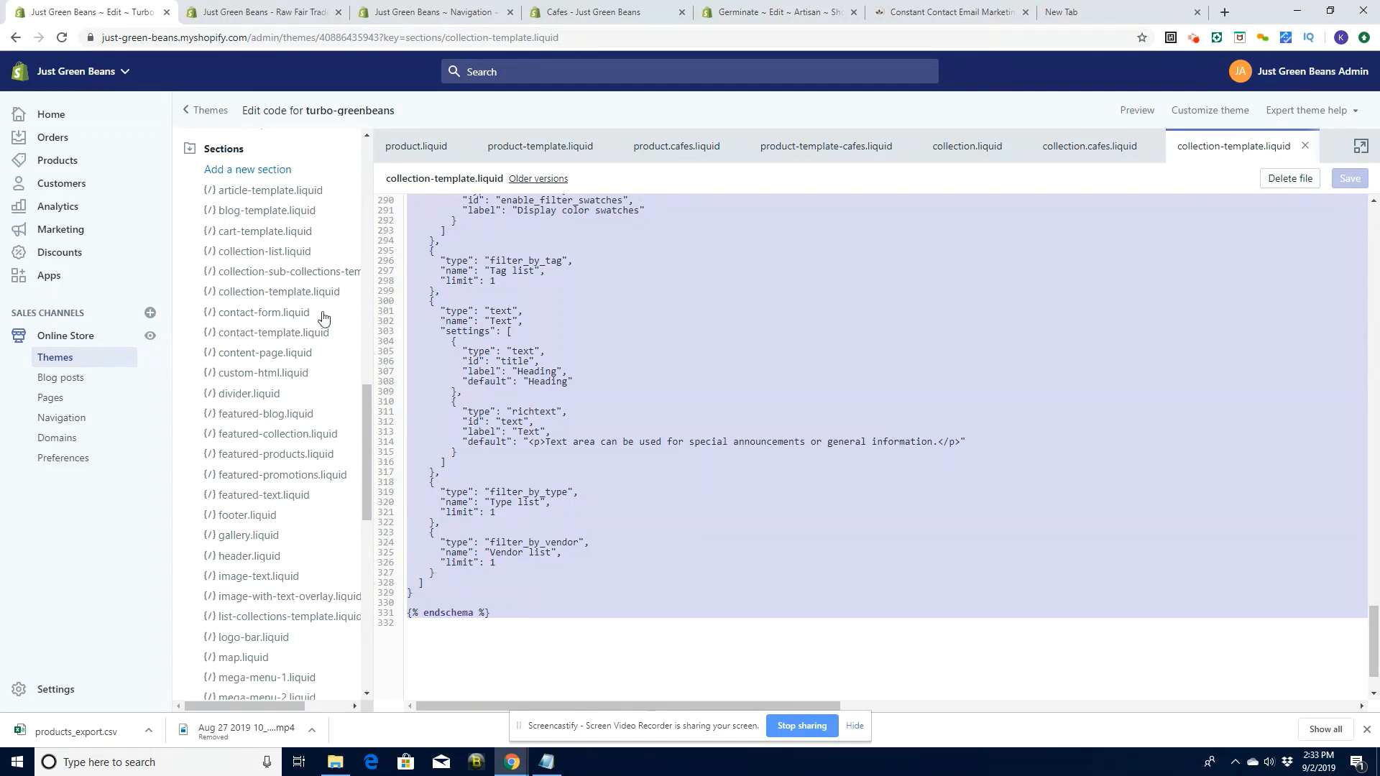
Create a new theme section called "collection-template-cafes"
click(237, 170)
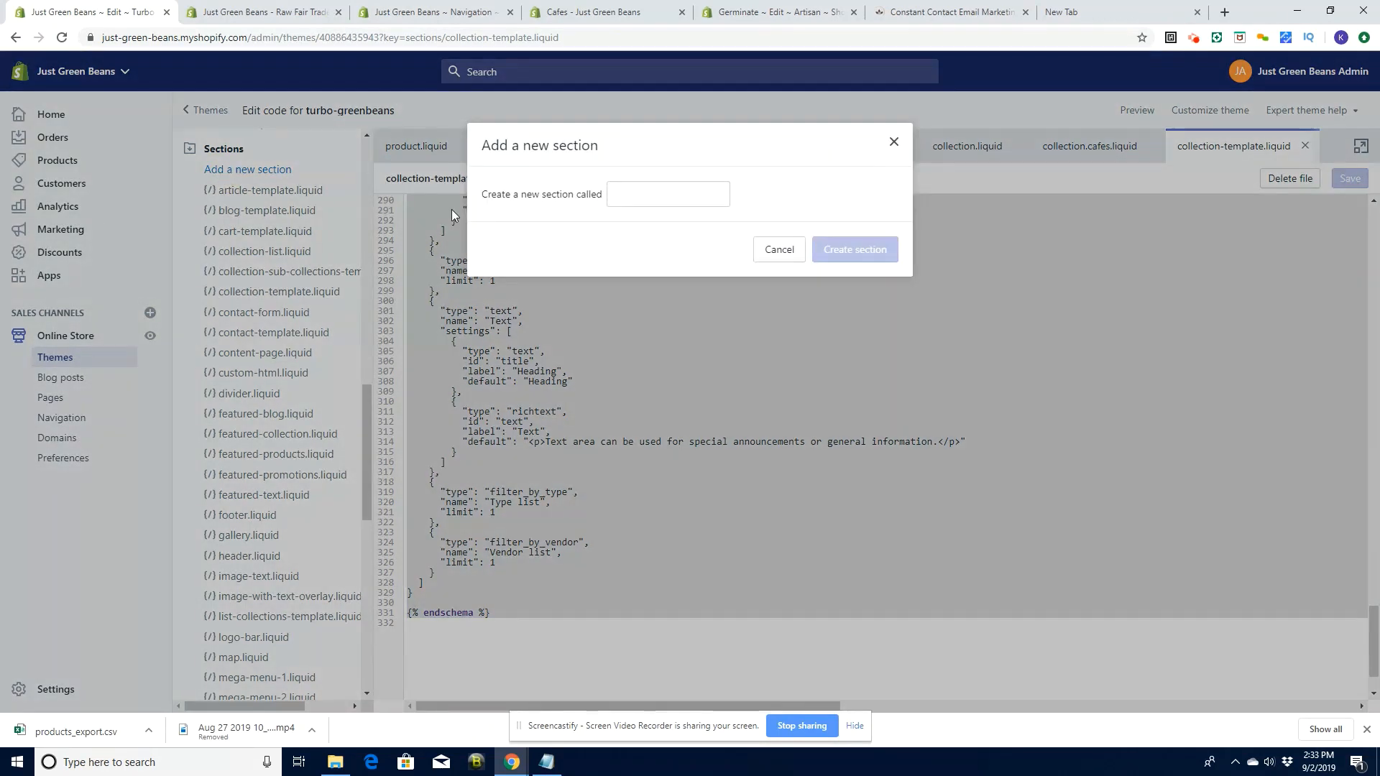
click(627, 197)
text(d)
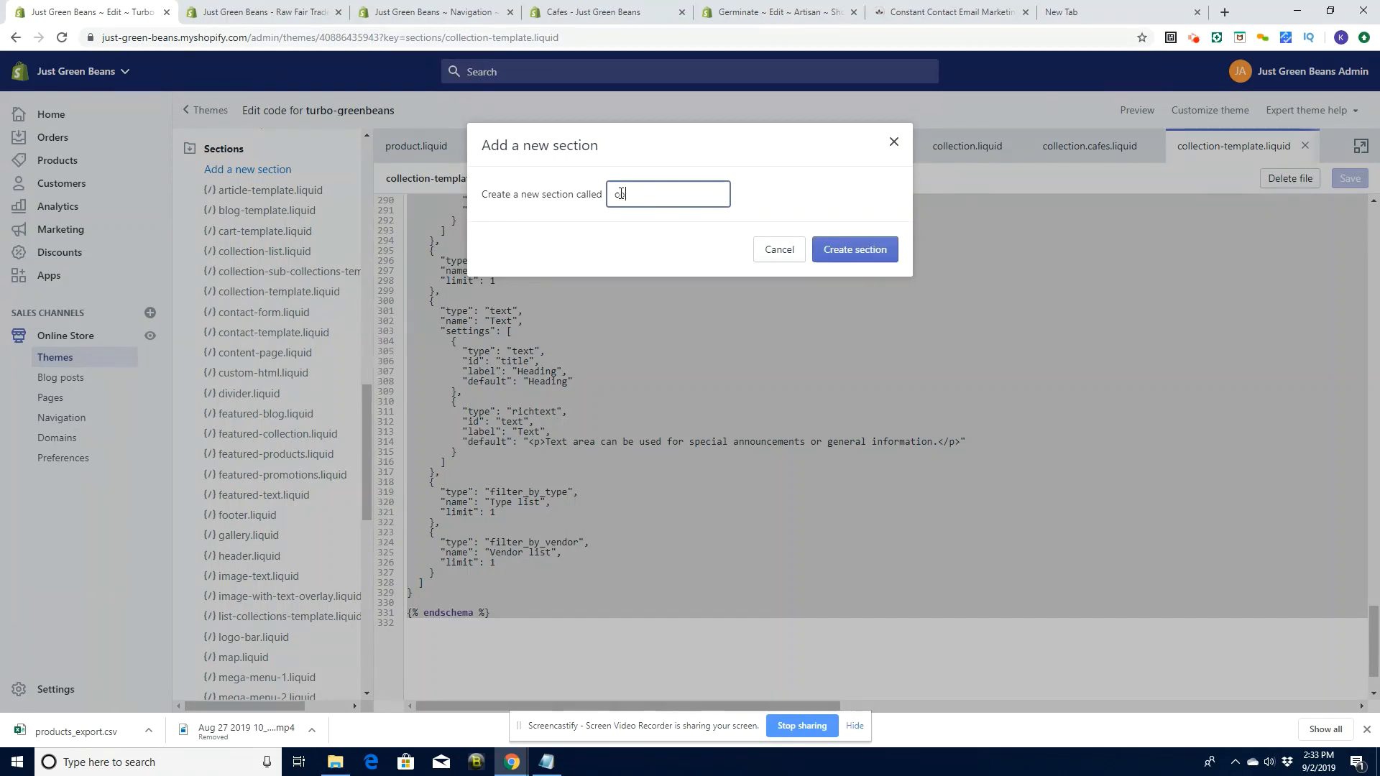
text(ollection)
text(-template-cafes)
click(849, 252)
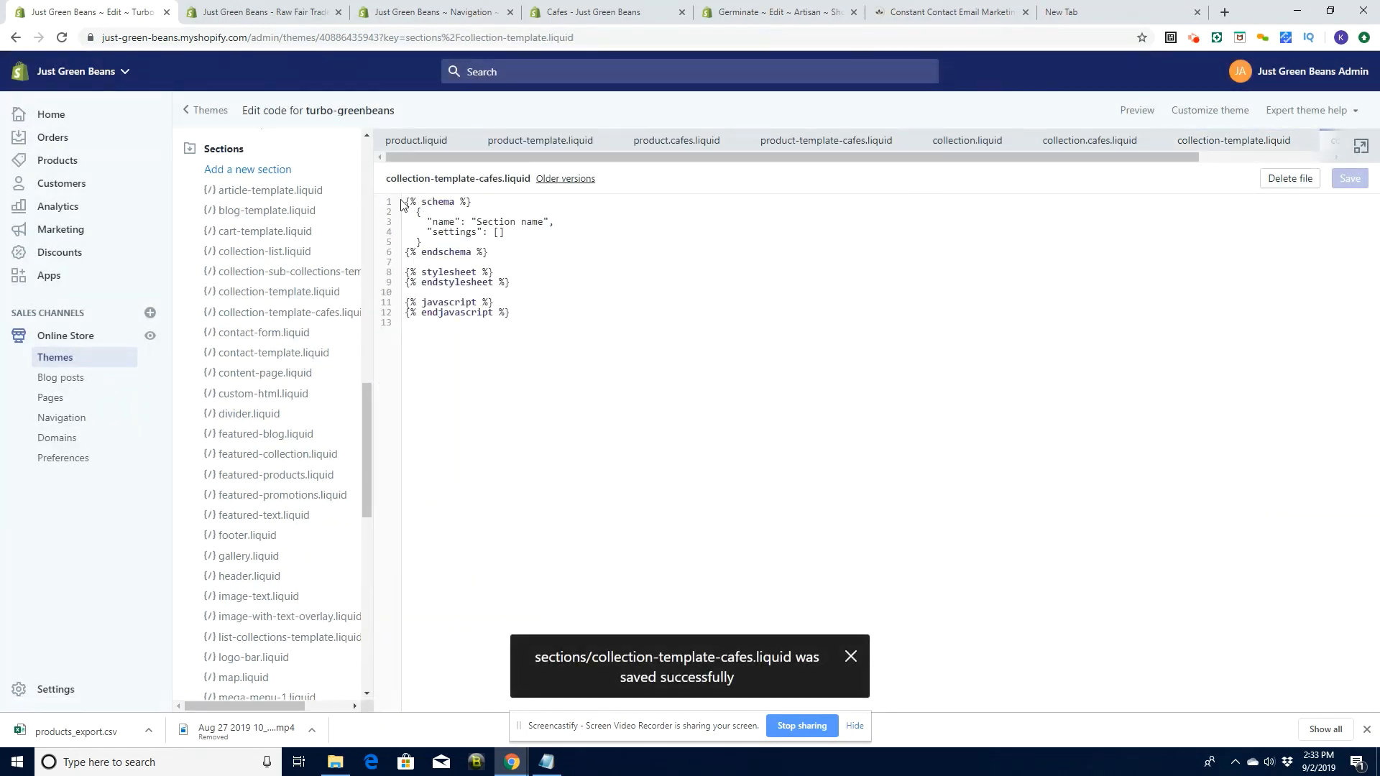
Replace the default code of collection-template-cafes.liquid with the copied collection template code and save the file
drag(402, 202, 577, 350)
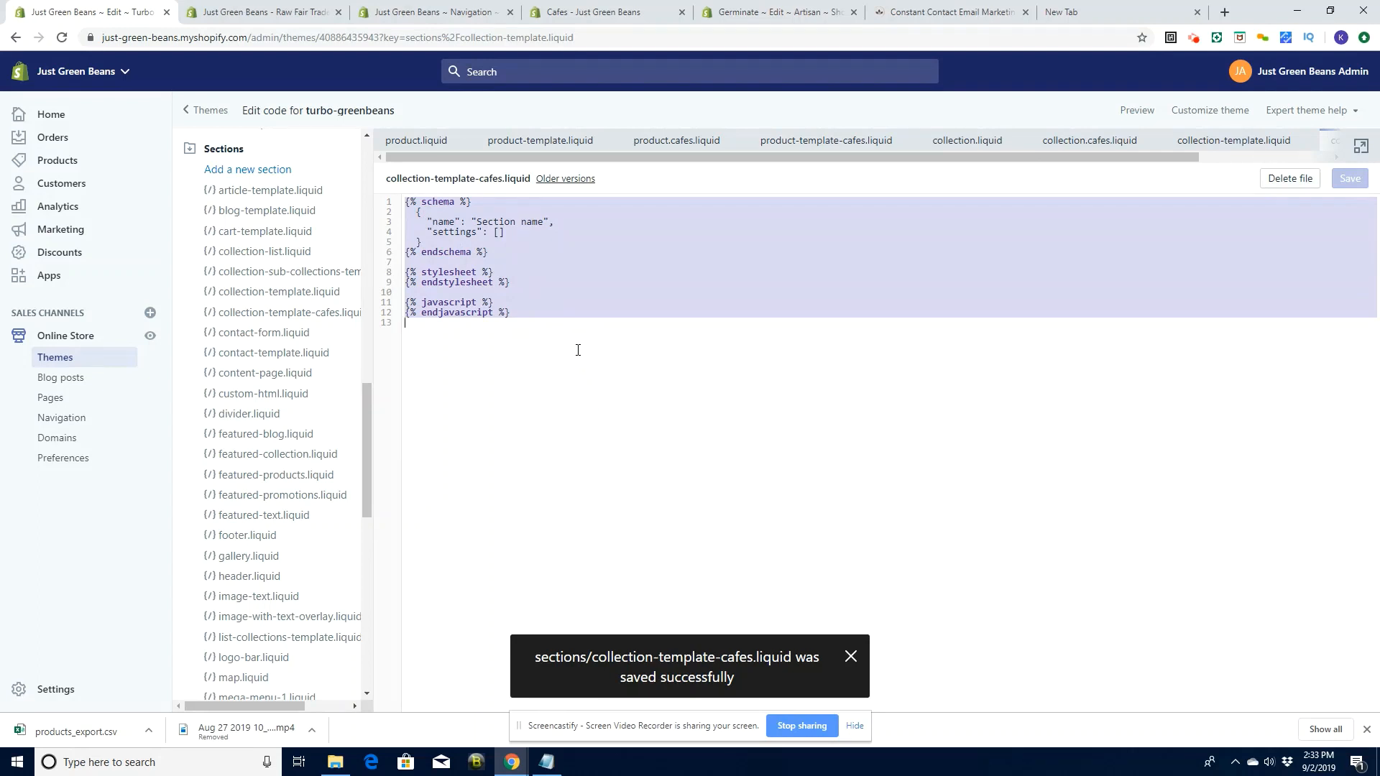
key(ctrl+v)
click(1350, 179)
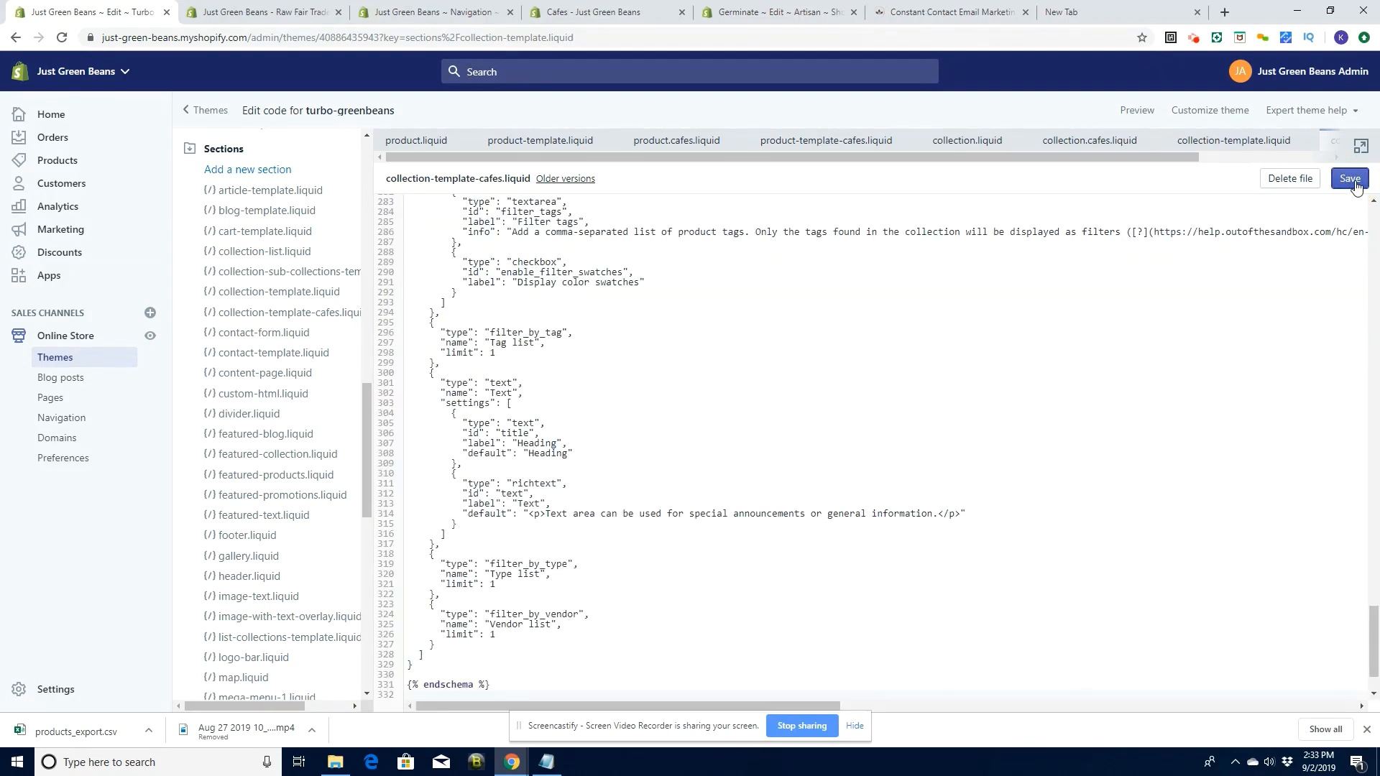
Set the Cafes collection's theme template to collection.cafes and save the collection
click(433, 12)
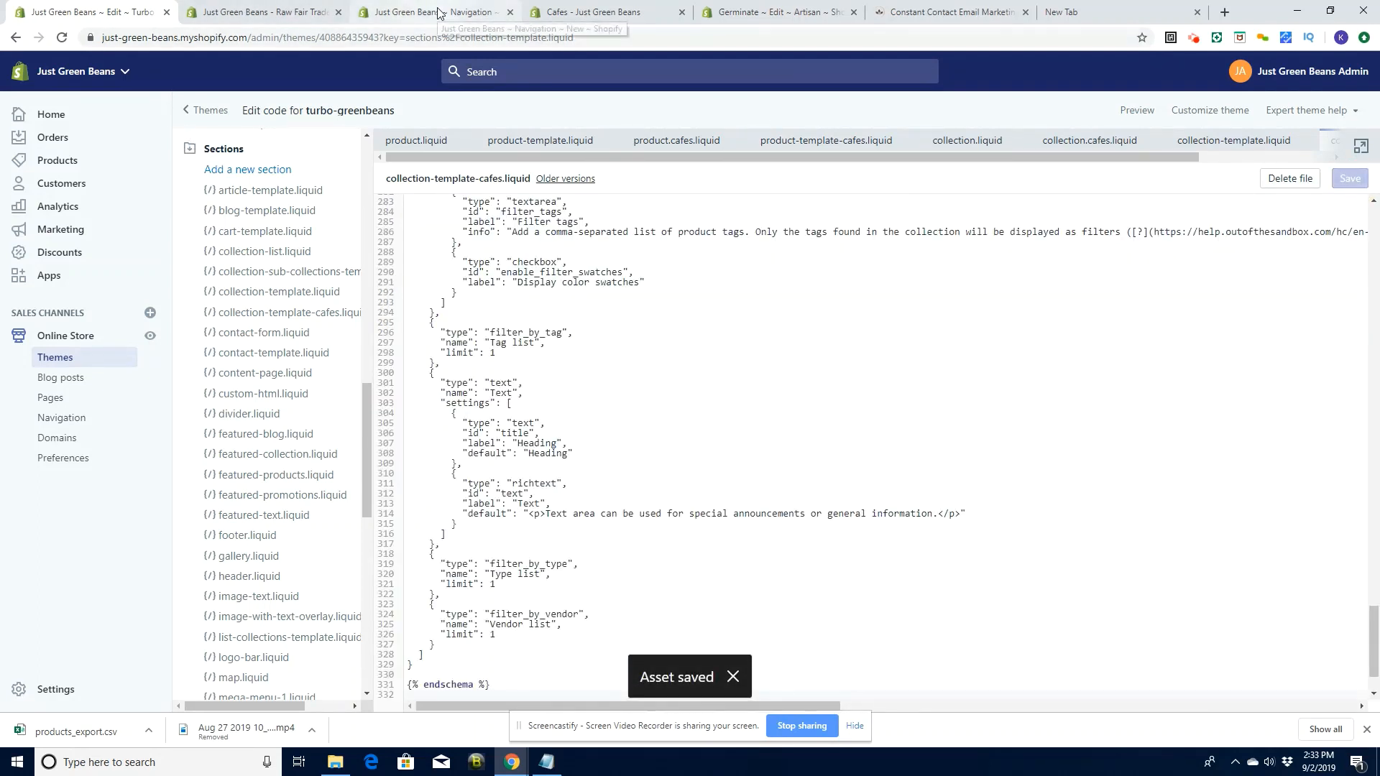
click(66, 162)
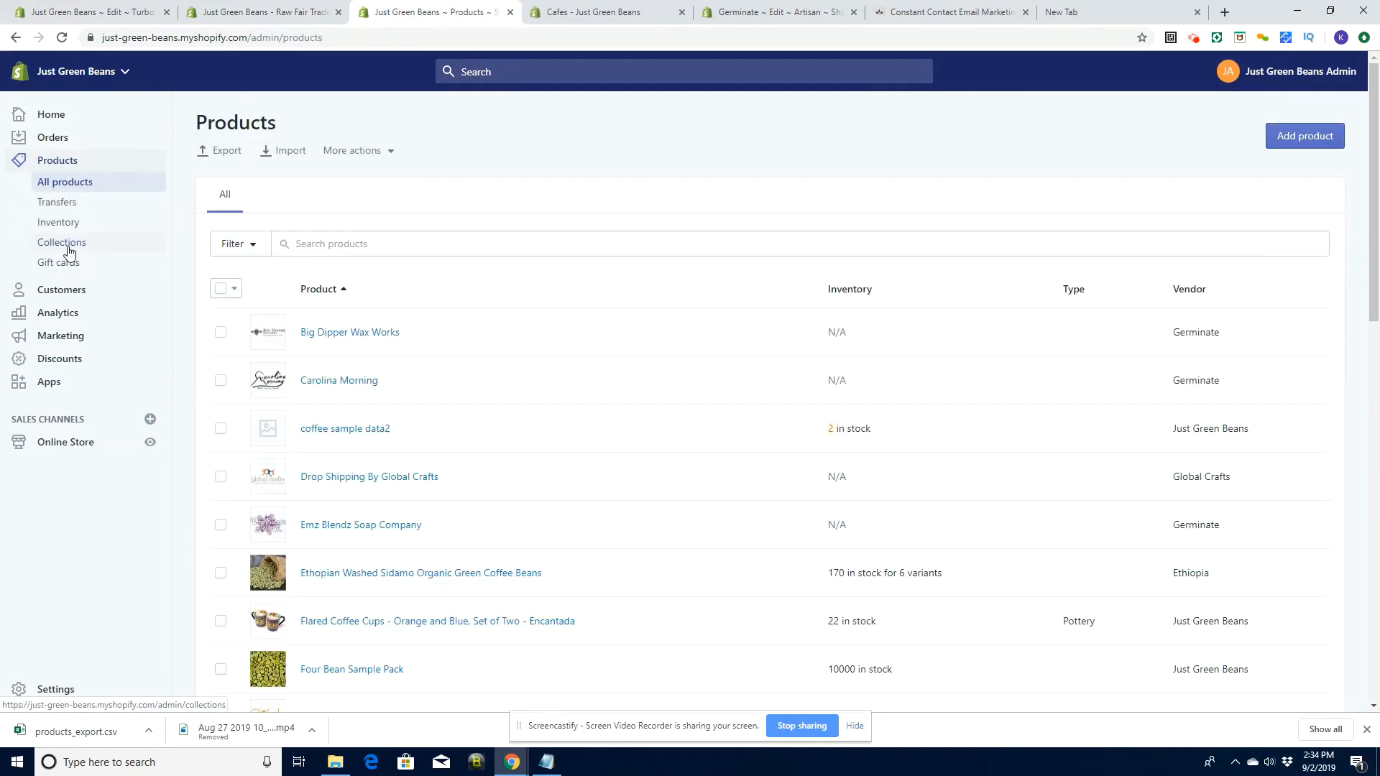
click(64, 242)
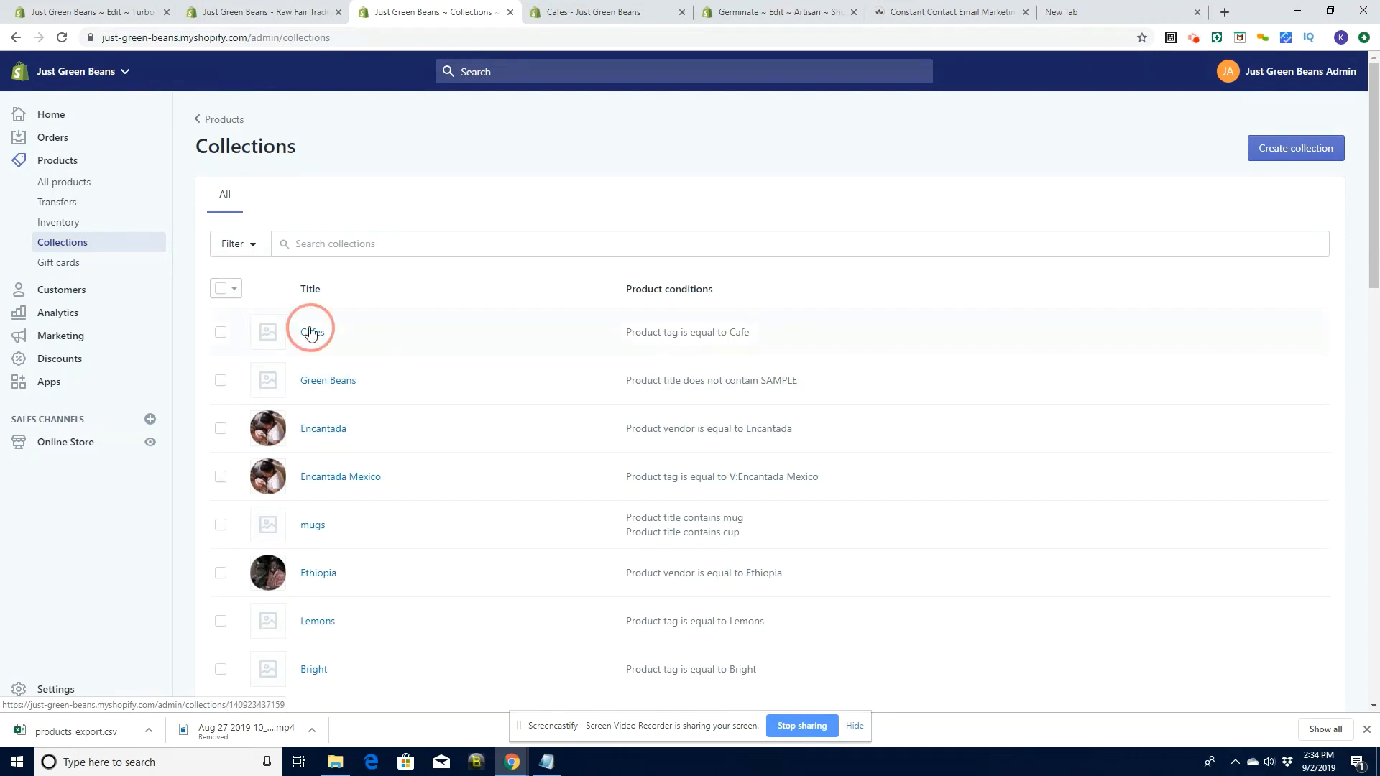
click(314, 327)
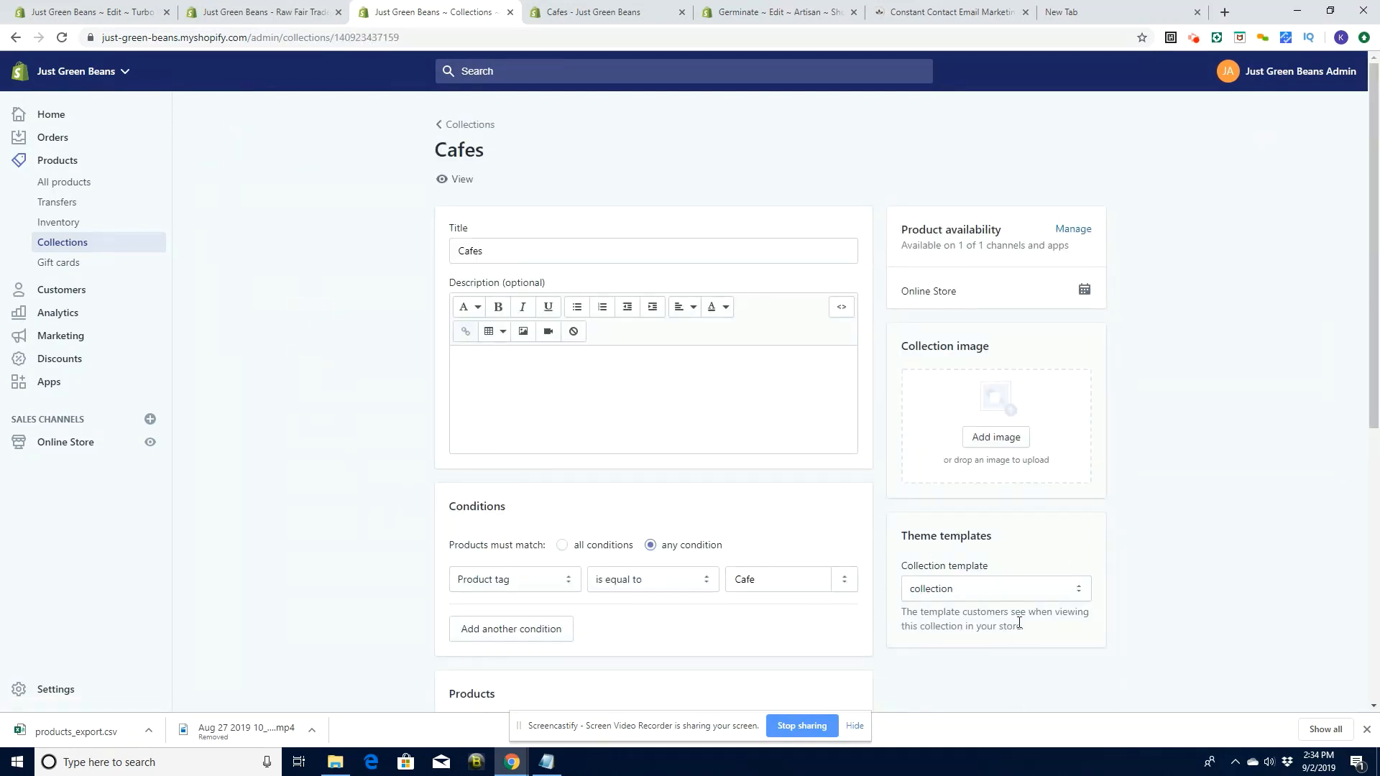
click(999, 590)
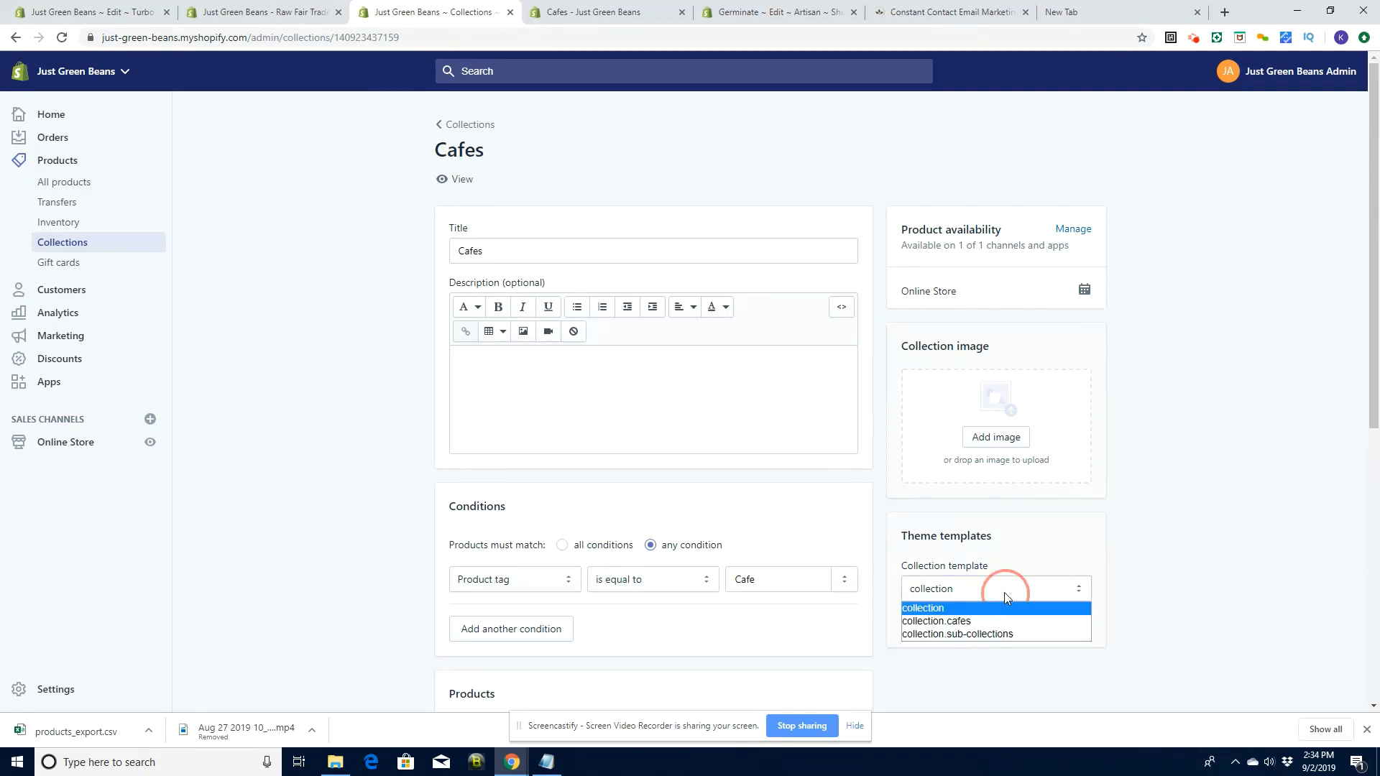
click(959, 622)
click(1079, 71)
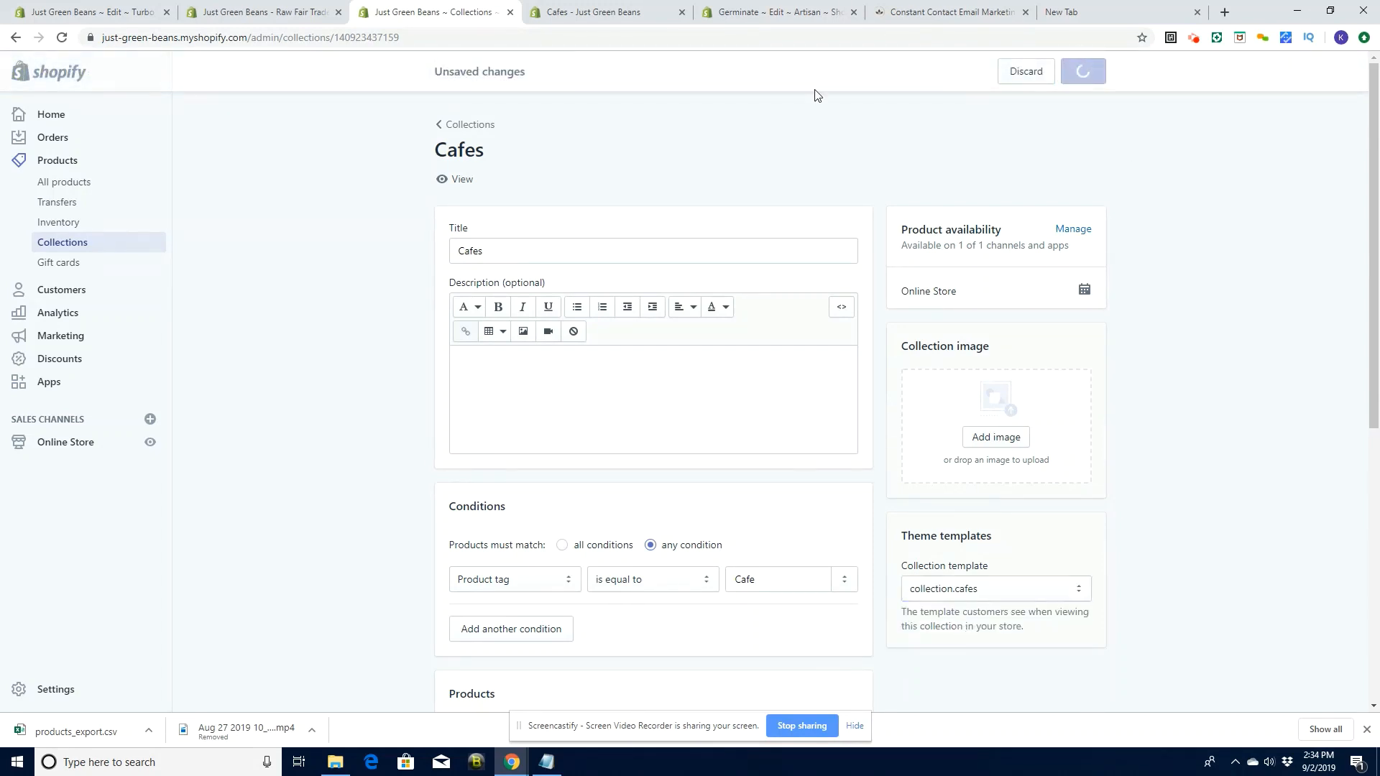
Reload the Our Cafes collection page in the store preview and examine its layout
click(596, 12)
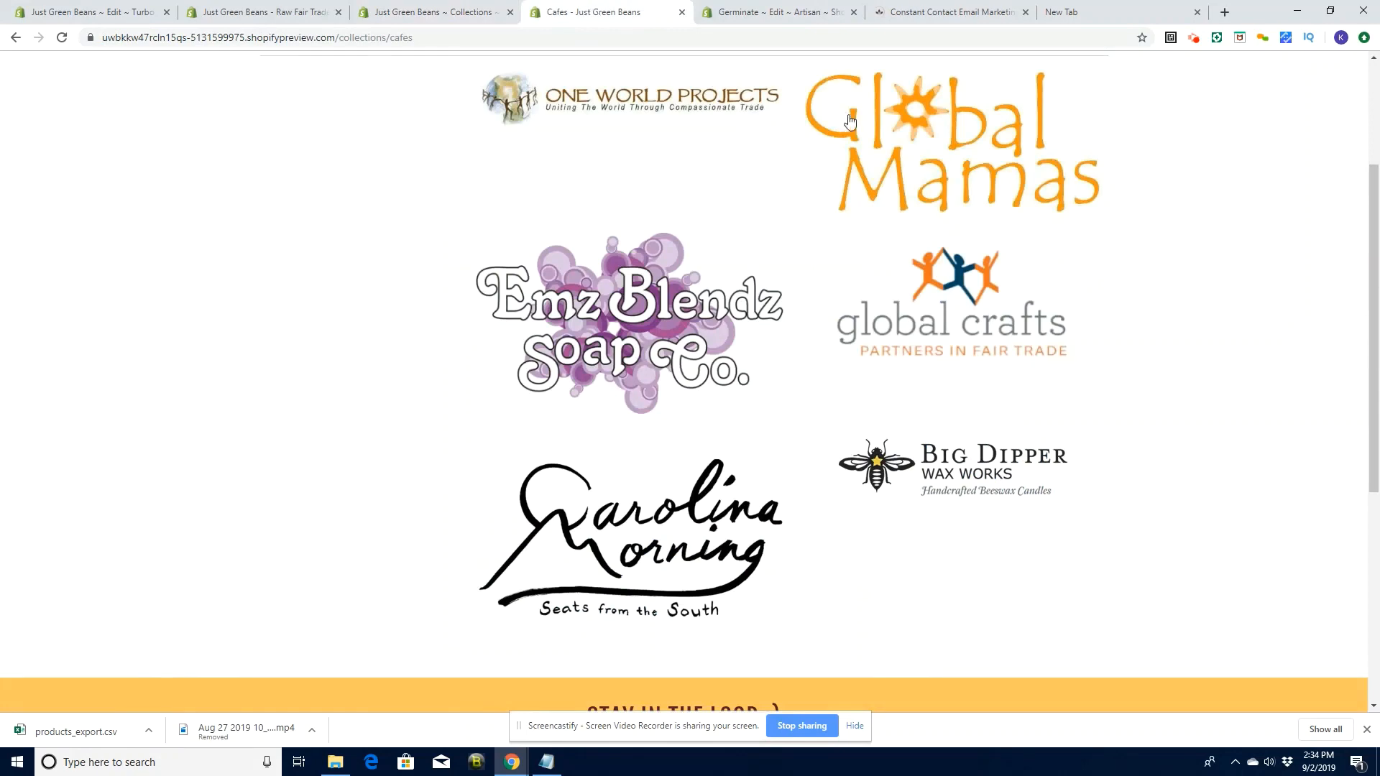
drag(1372, 261, 1371, 160)
click(1158, 123)
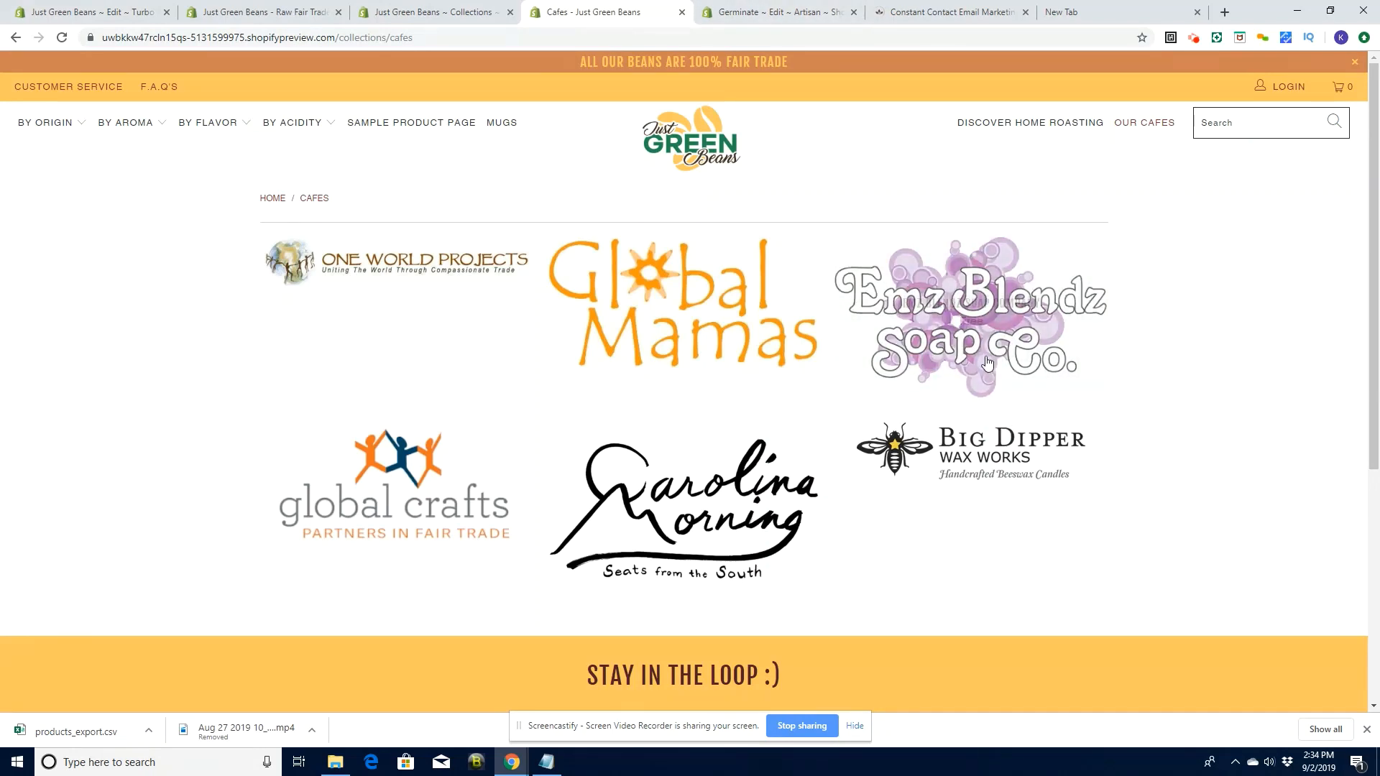
Close the Germinate store's Artisan theme code page and return to the Cafes page preview
click(746, 17)
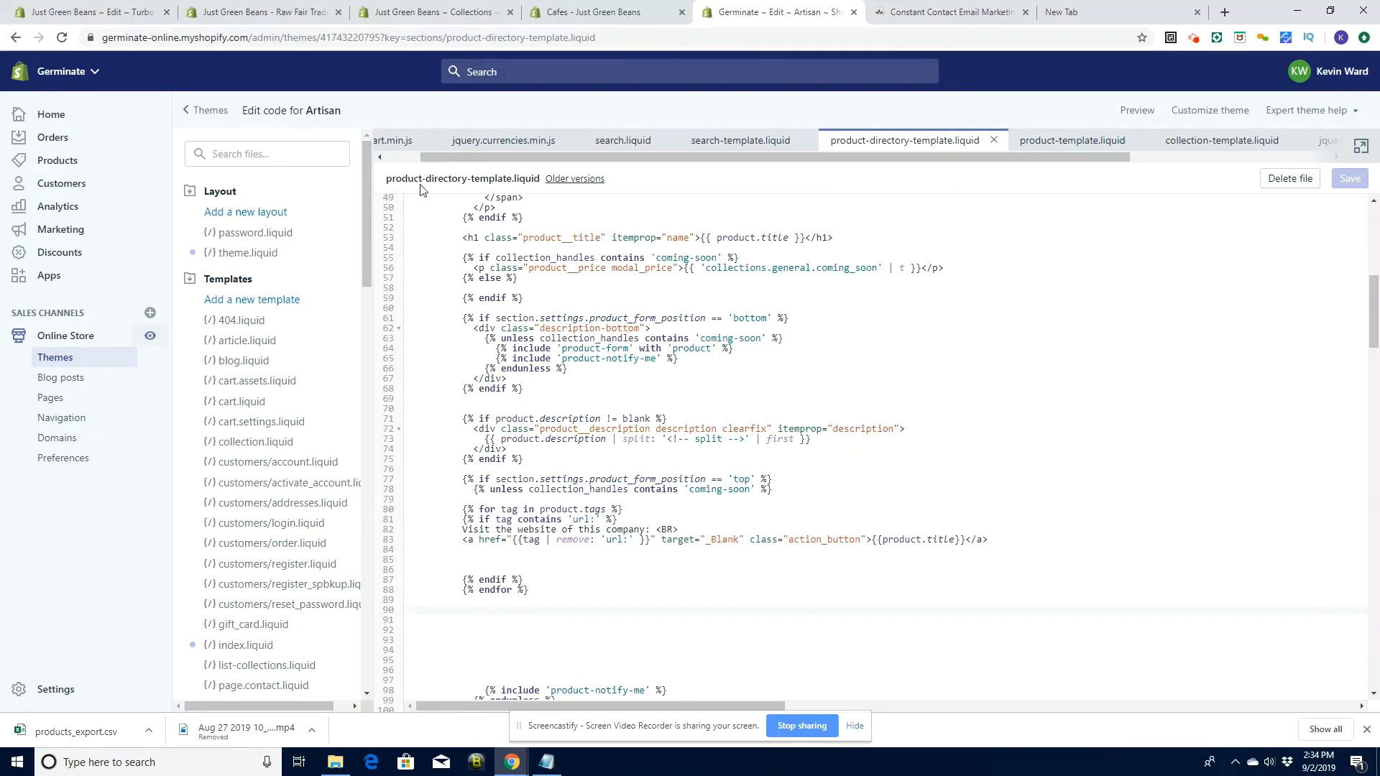
click(853, 15)
click(609, 16)
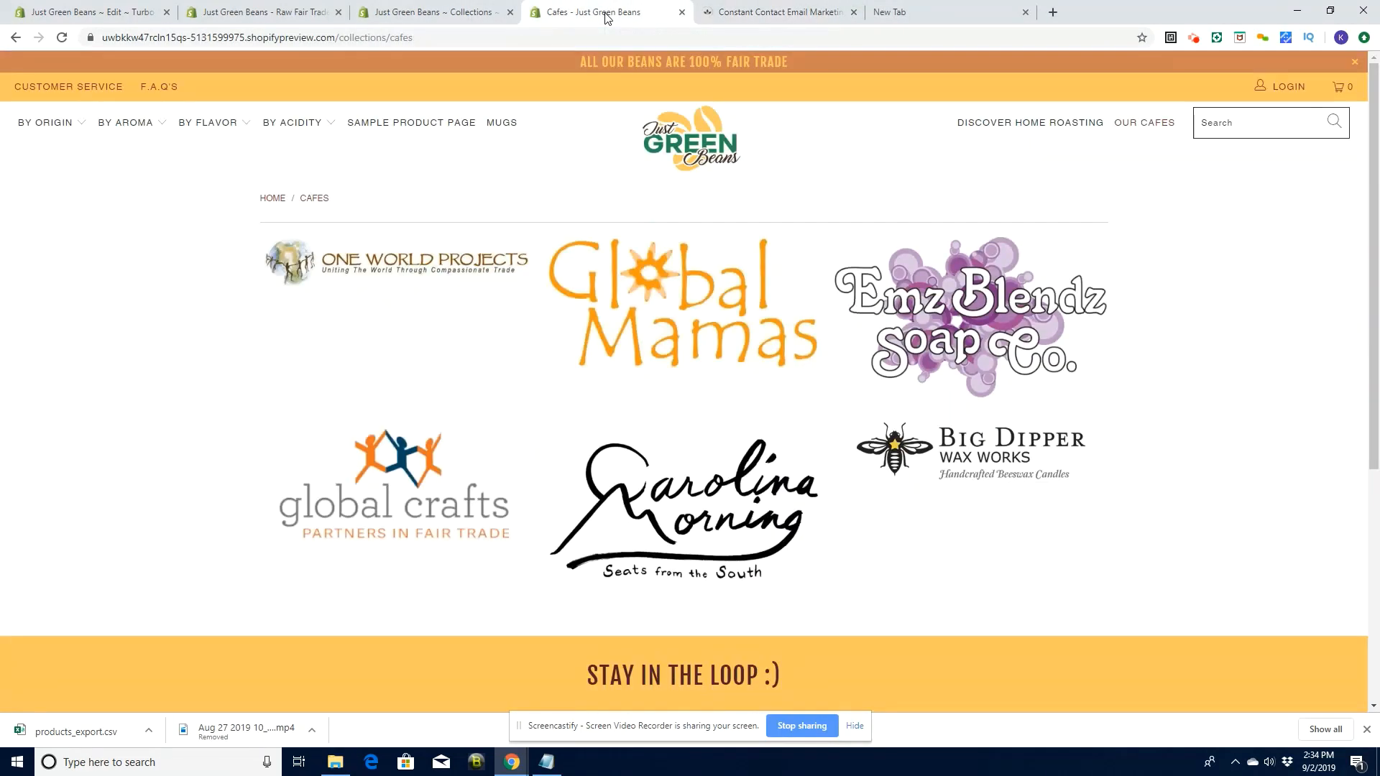
In collection-template-cafes.liquid of the turbo-greenbeans theme, change the included snippet 'product-loop' to 'product-loop-cafes'
click(457, 16)
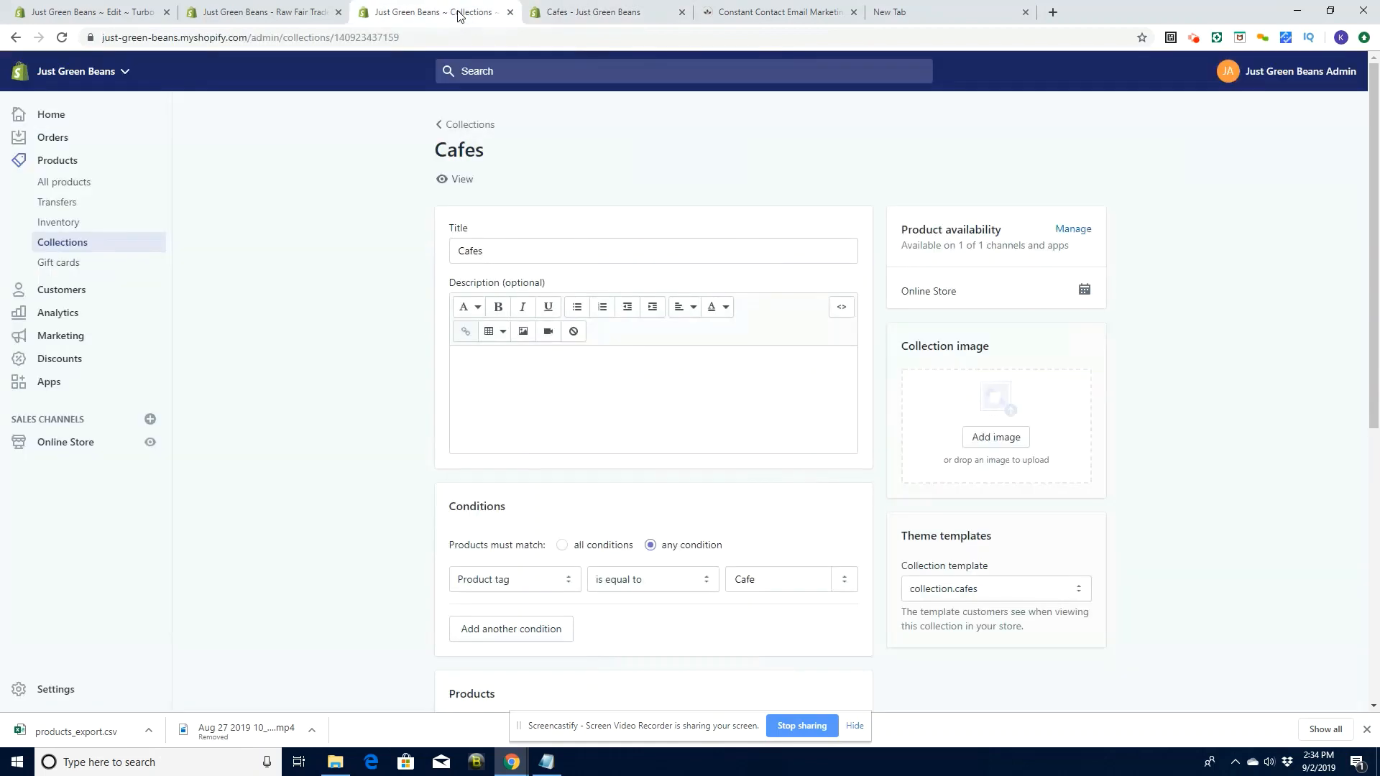
click(231, 13)
click(129, 16)
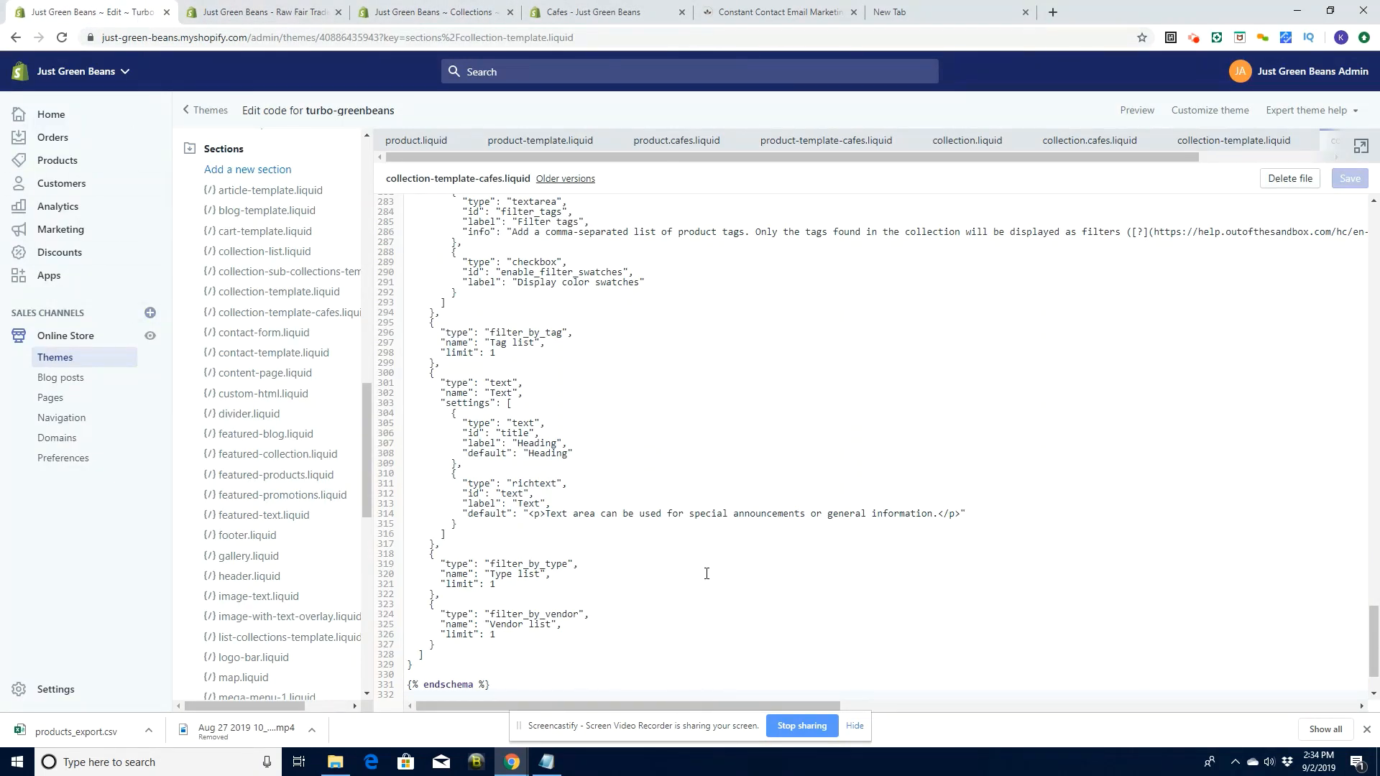
drag(1372, 639, 1376, 285)
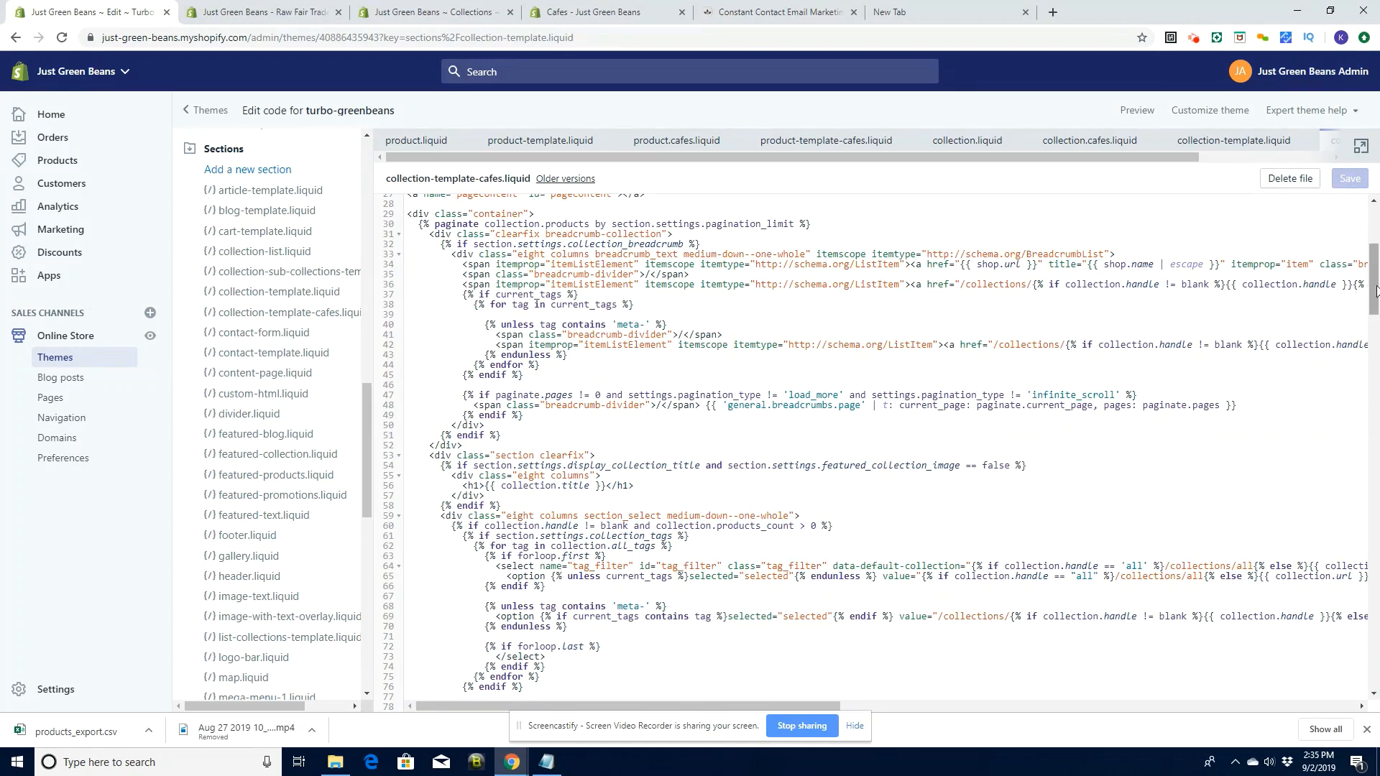
drag(1374, 288, 1377, 372)
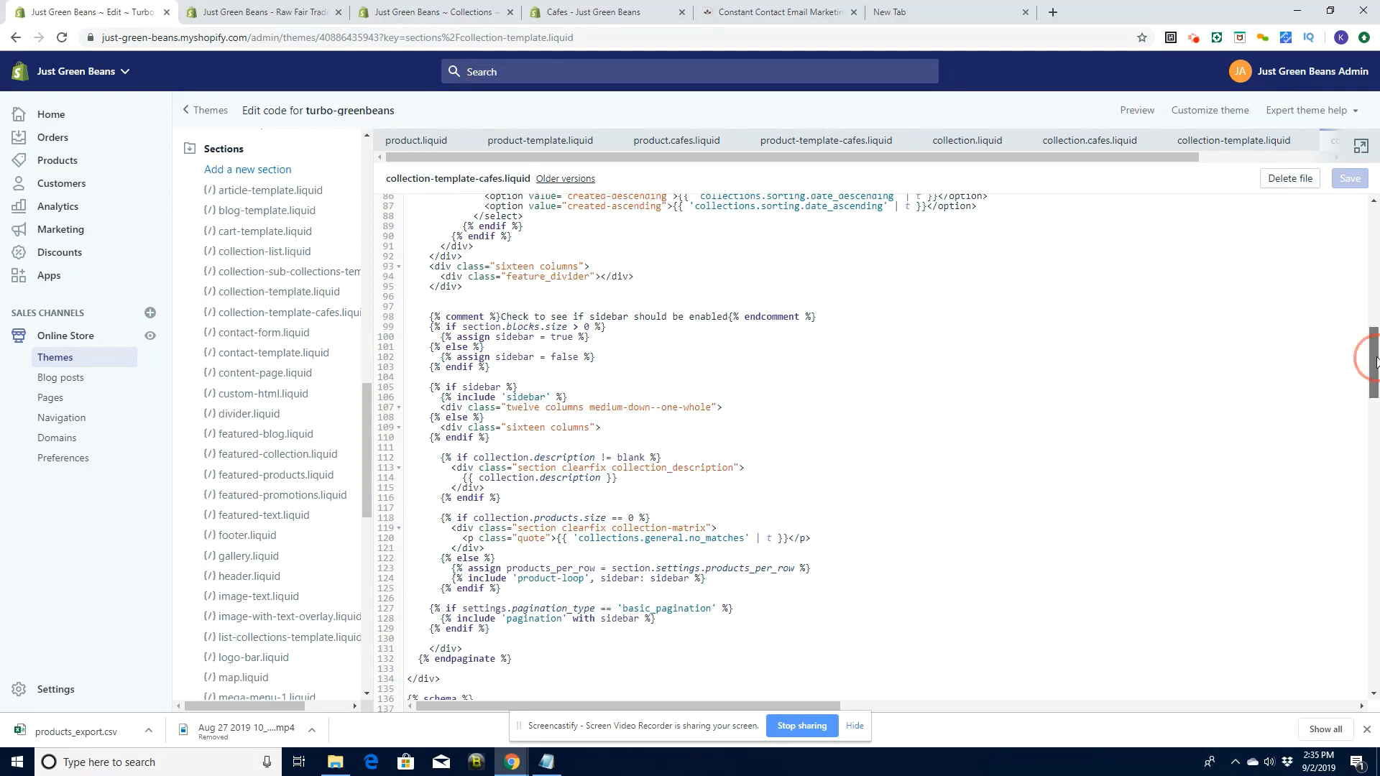
drag(1373, 360, 1373, 365)
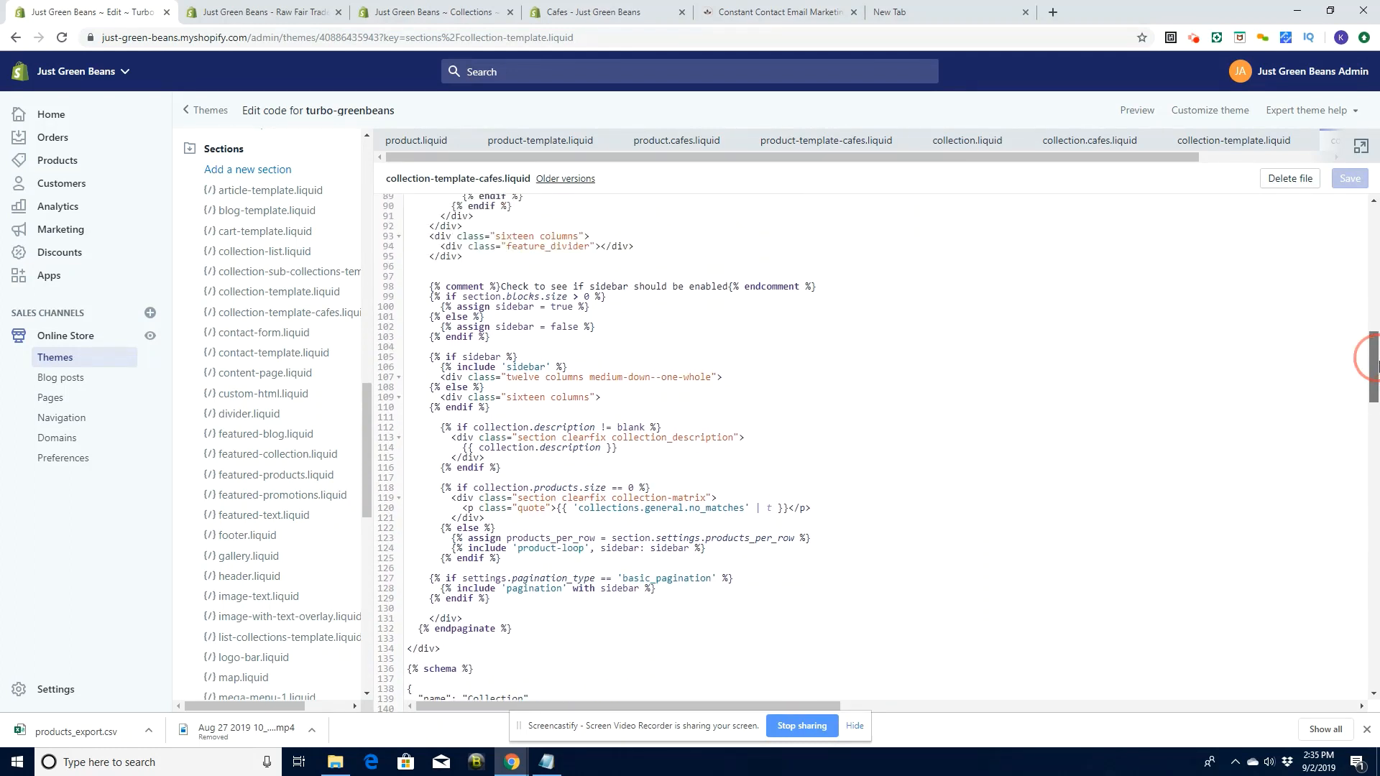
drag(513, 547, 591, 548)
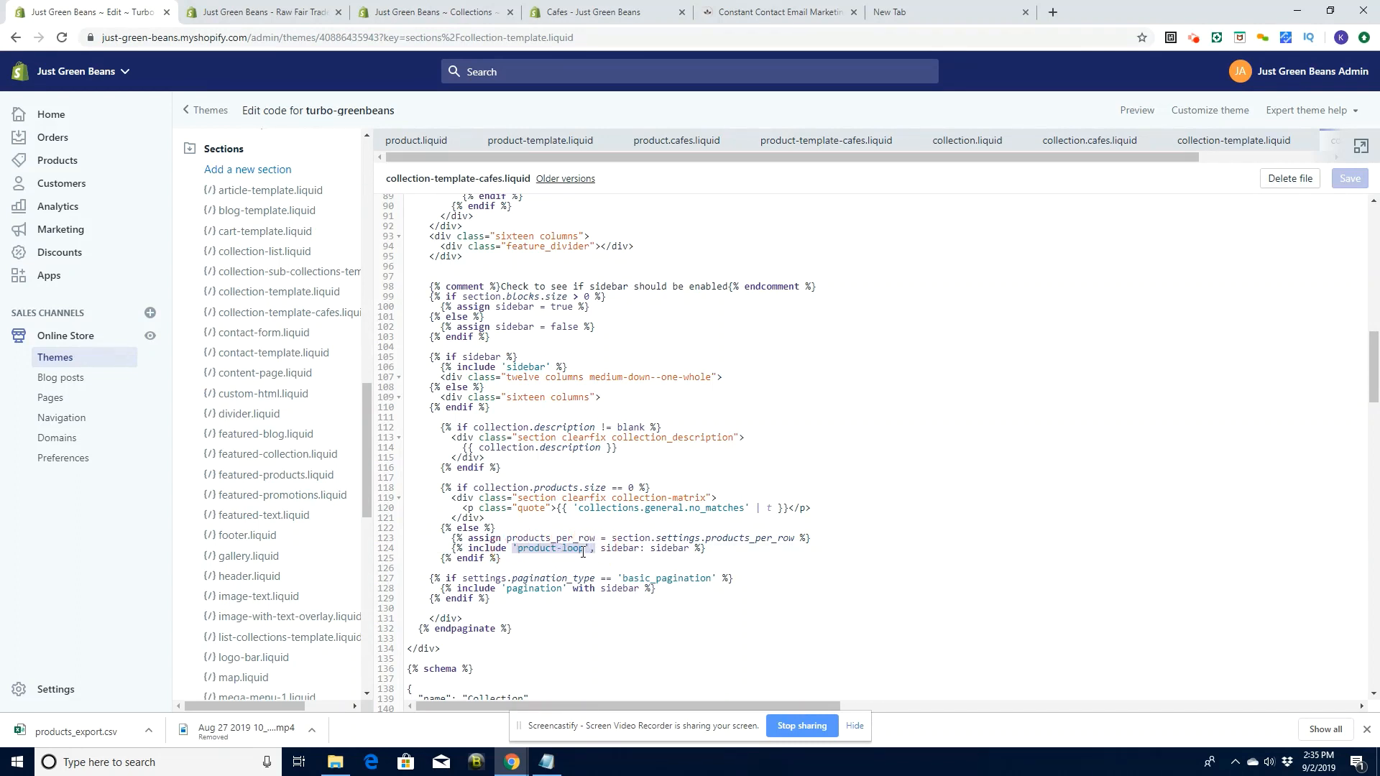
drag(1153, 158, 1286, 173)
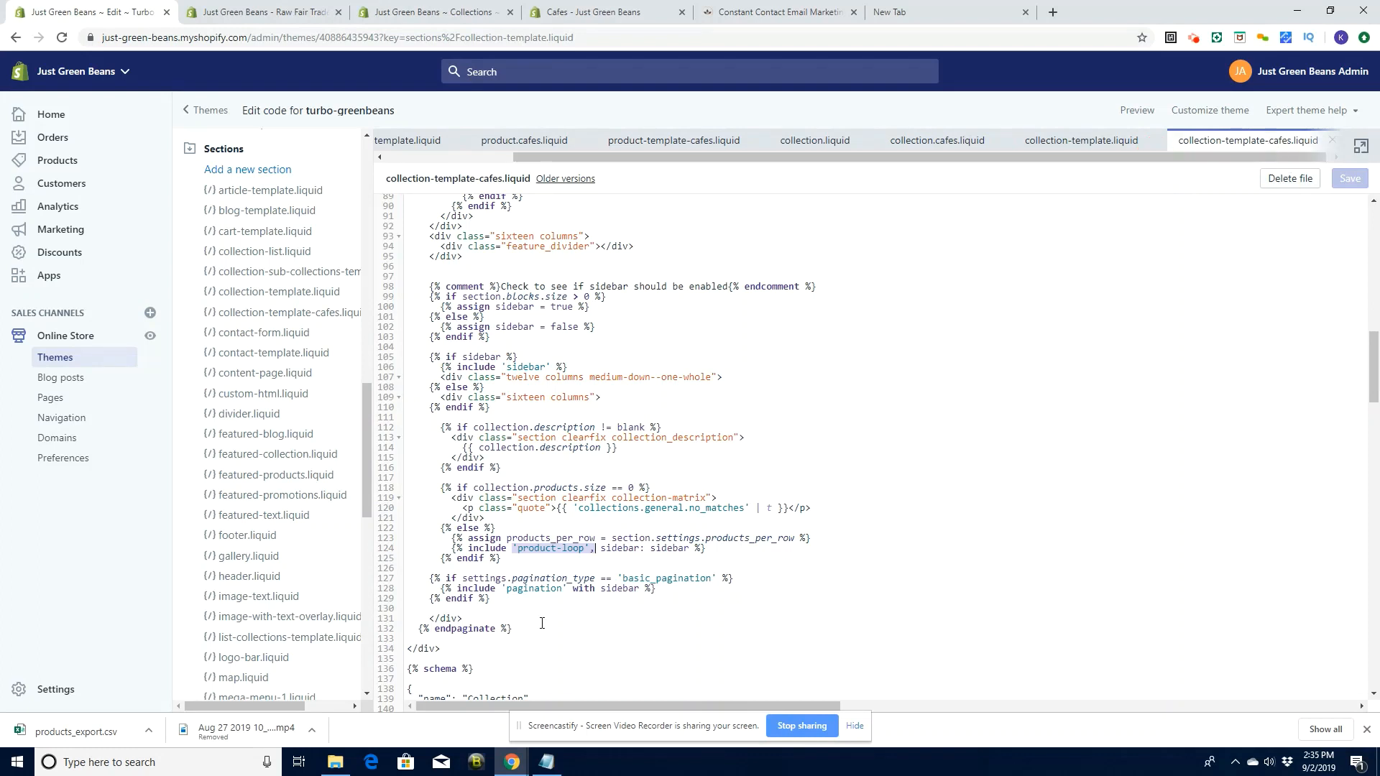
click(584, 548)
text(-x)
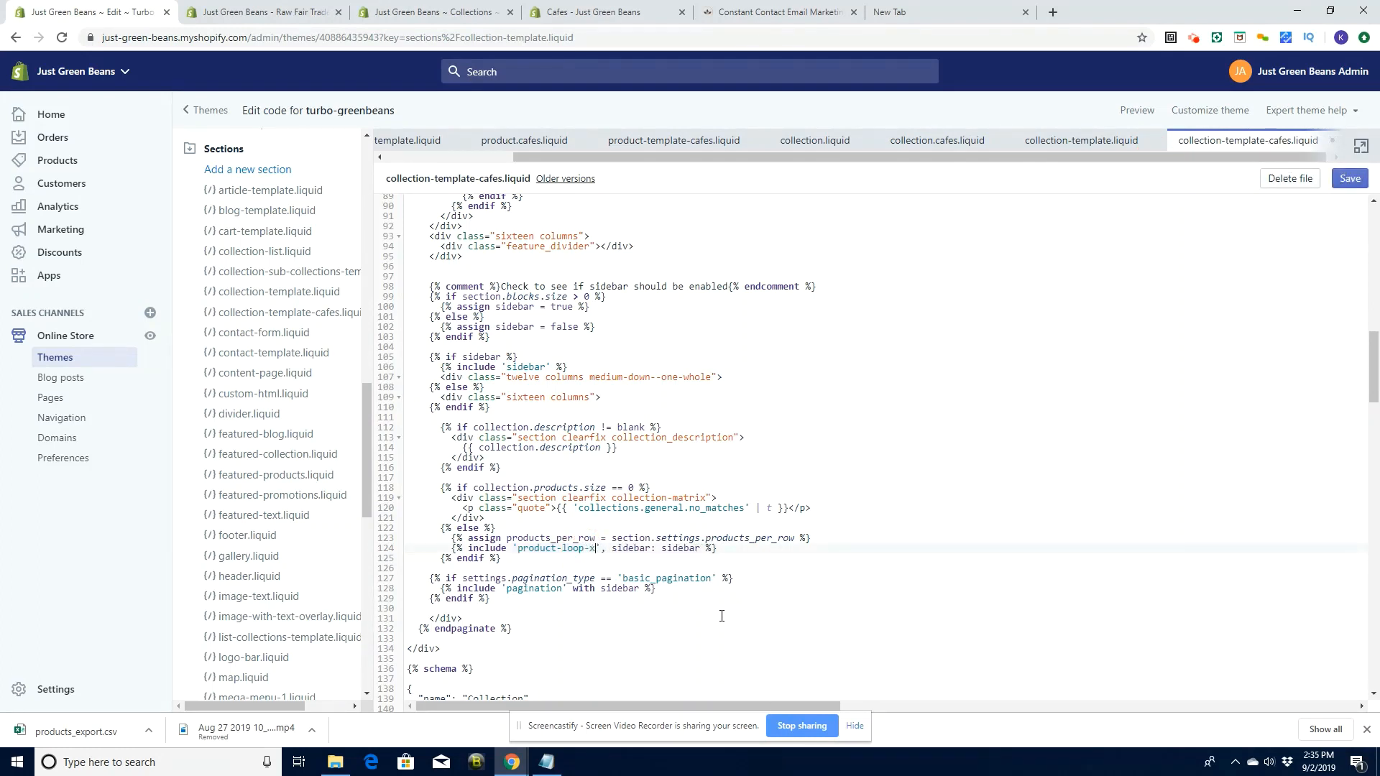
key(BackSpace)
text(cafes)
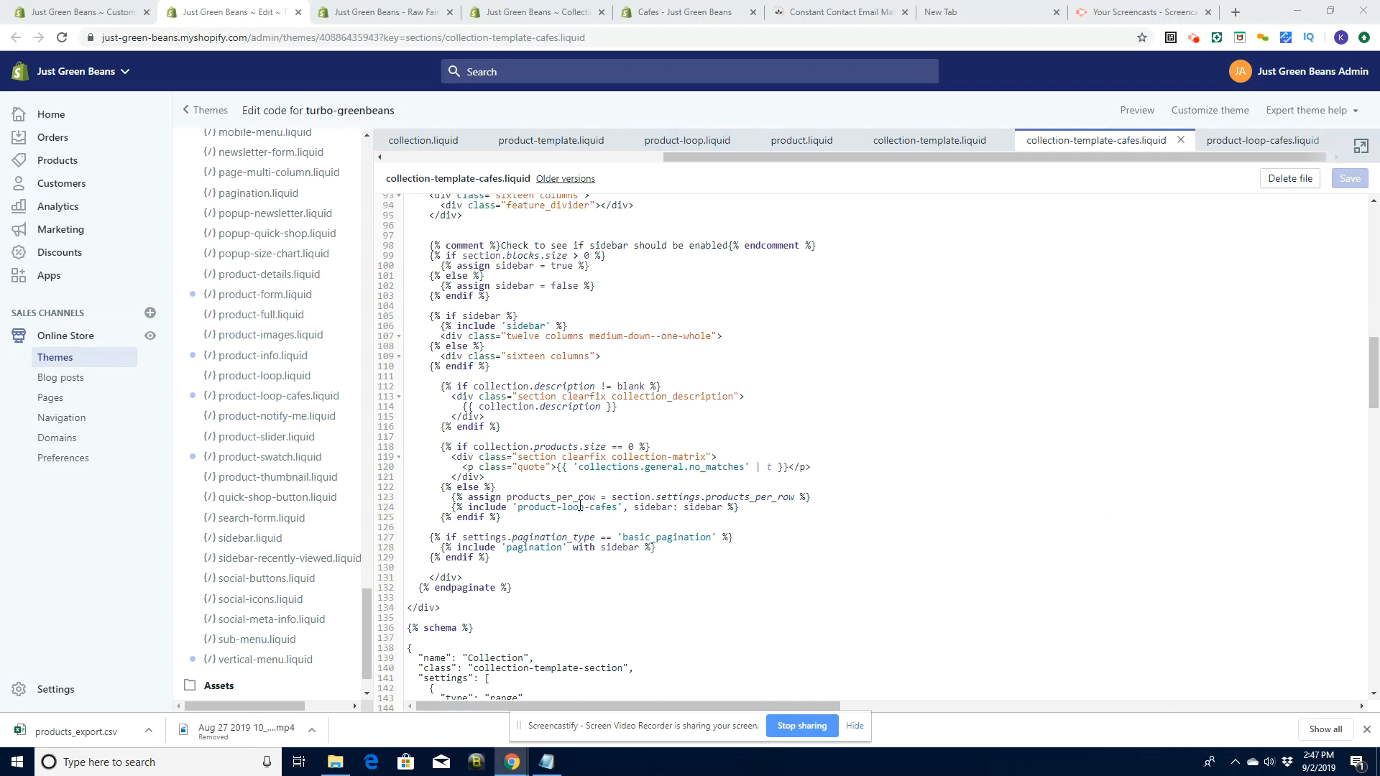
In product-loop-cafes.liquid, change the included snippet 'product-thumbnail' to 'product-thumbnail-cafes' and save the file
click(681, 144)
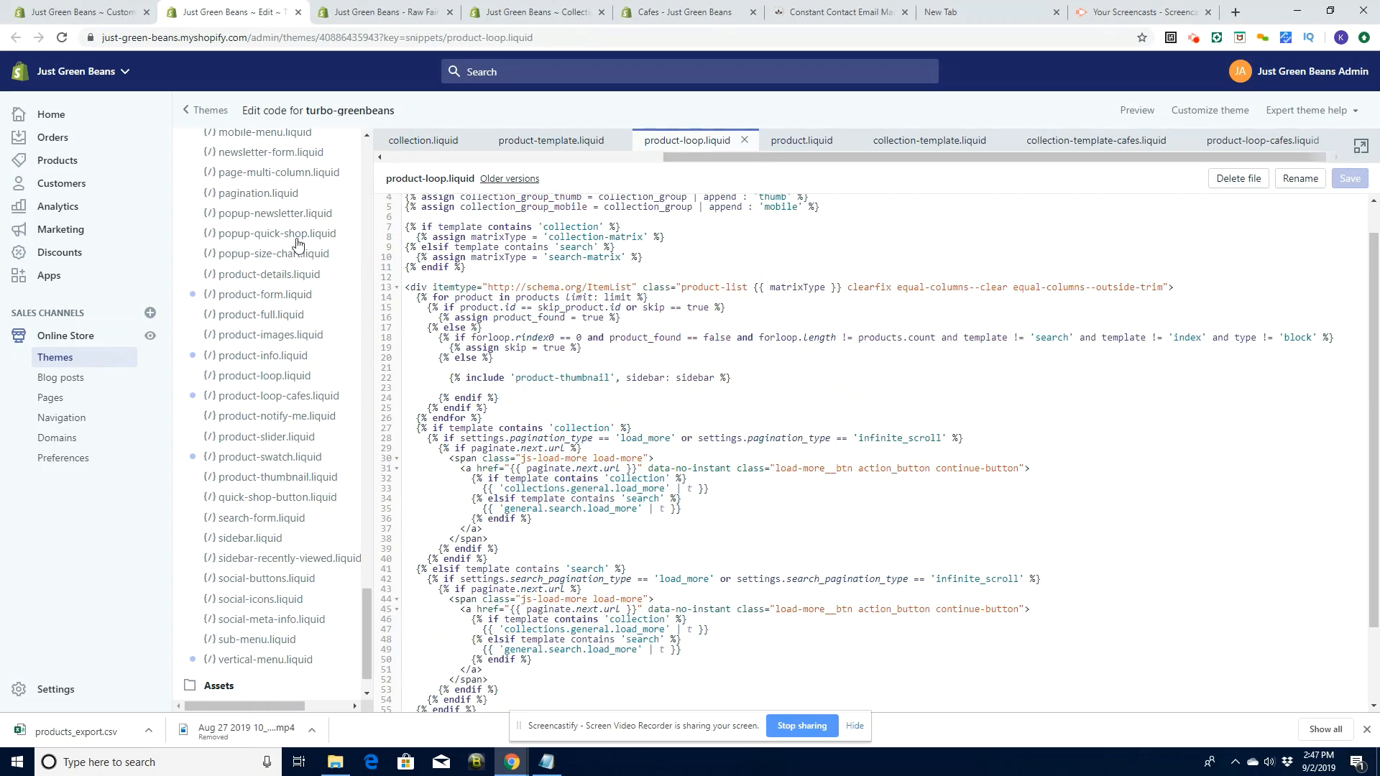
drag(370, 642, 398, 500)
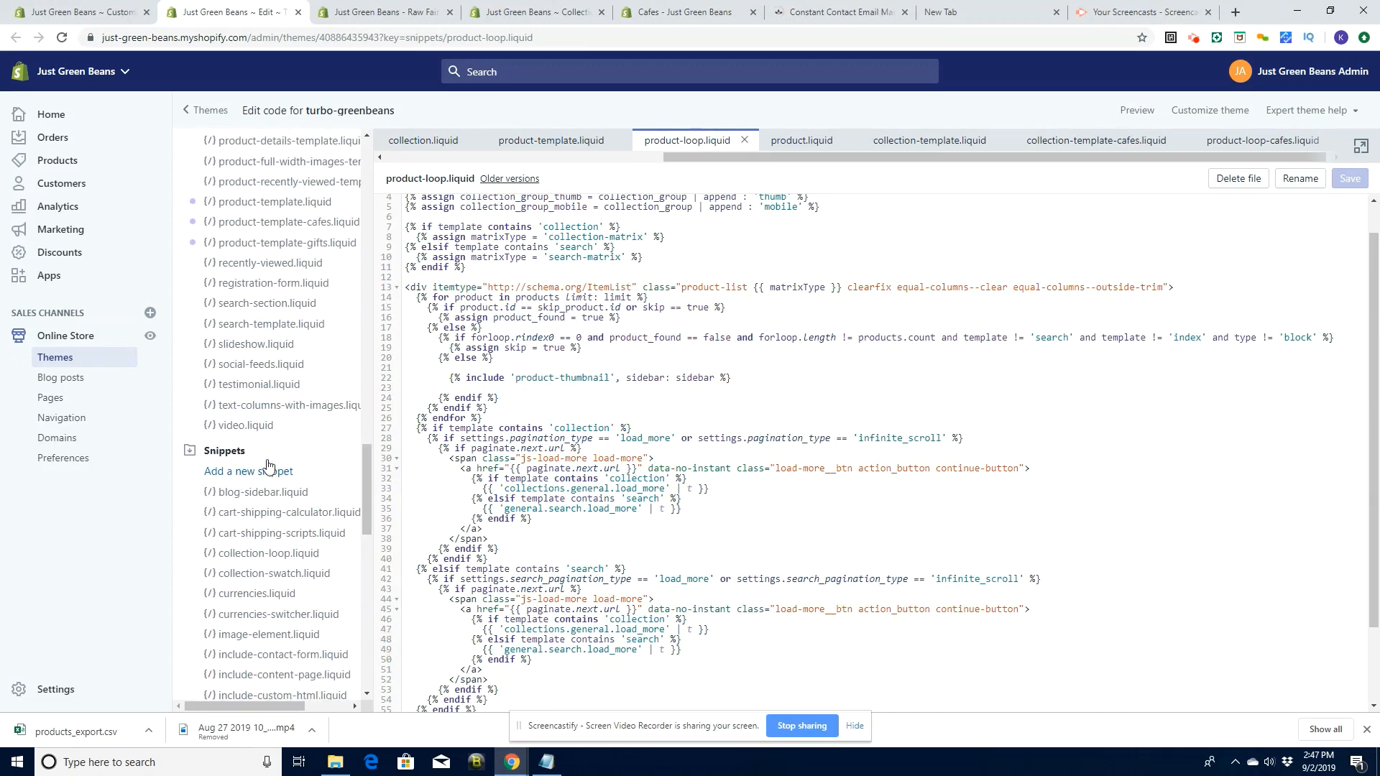
click(1240, 140)
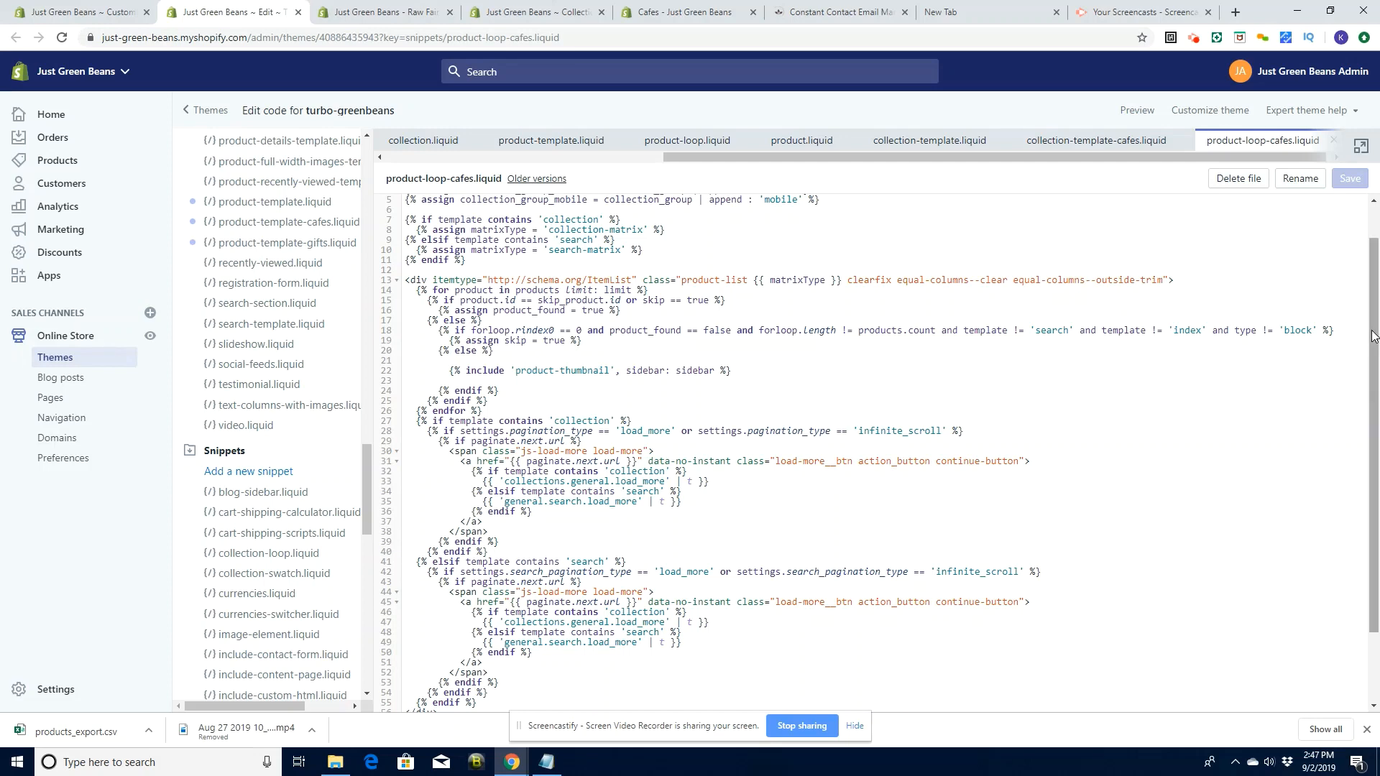
drag(1370, 332, 1377, 381)
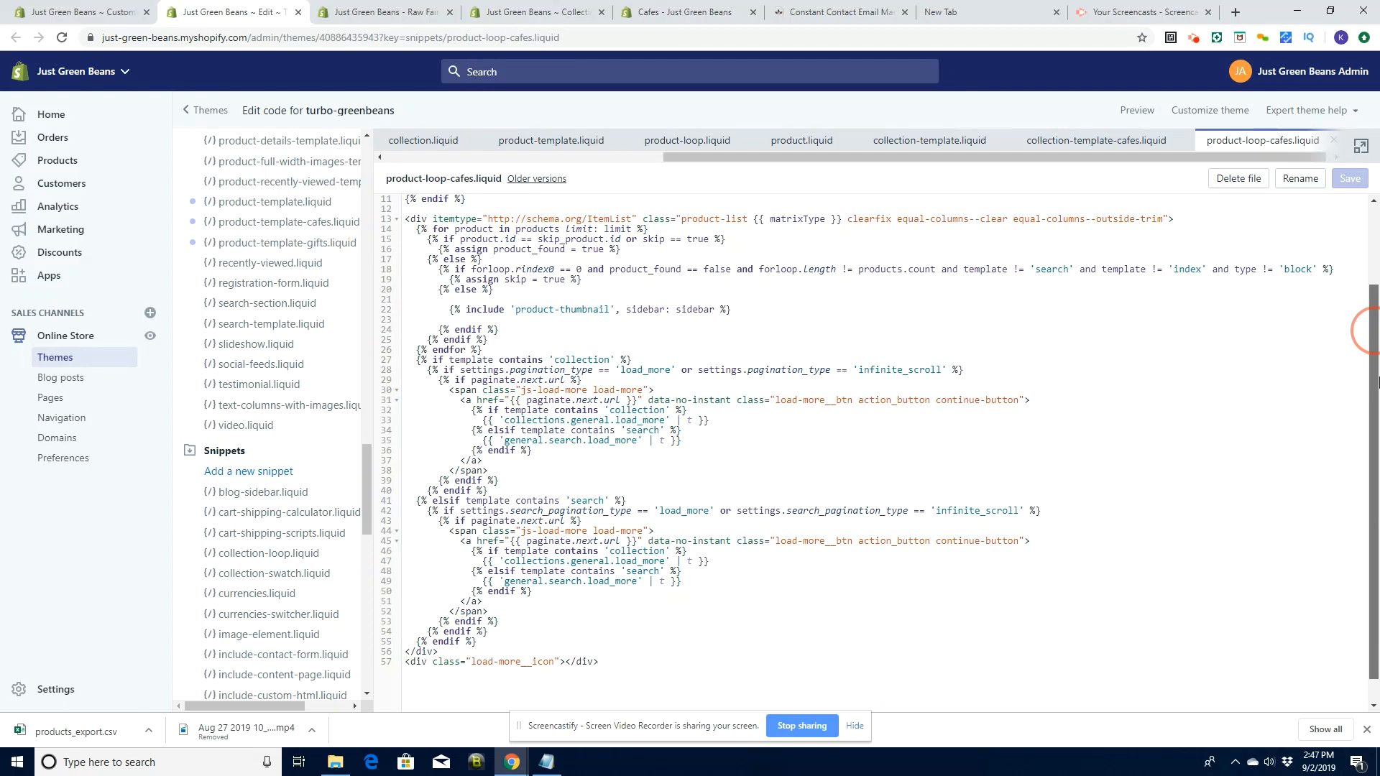
drag(1377, 381, 1376, 306)
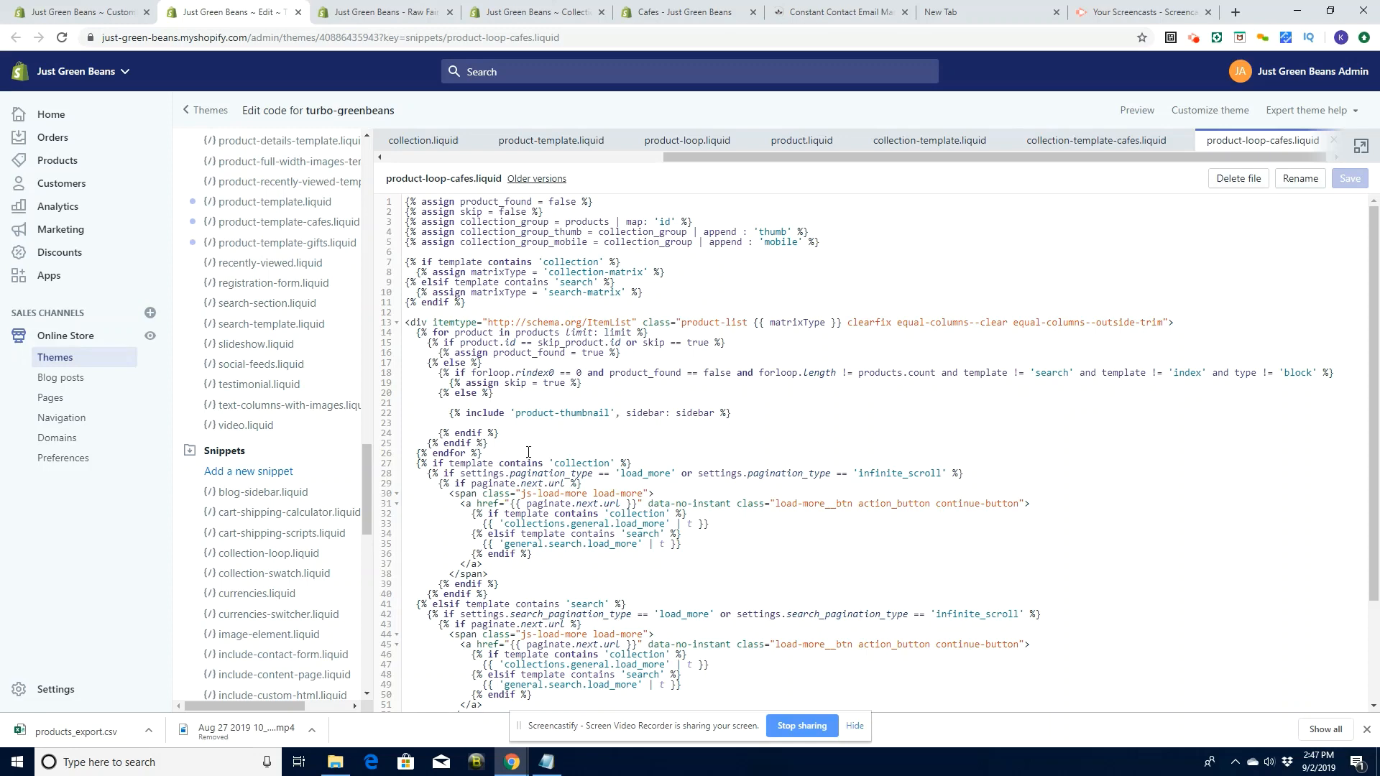
click(516, 416)
click(610, 414)
text(-cafes', )
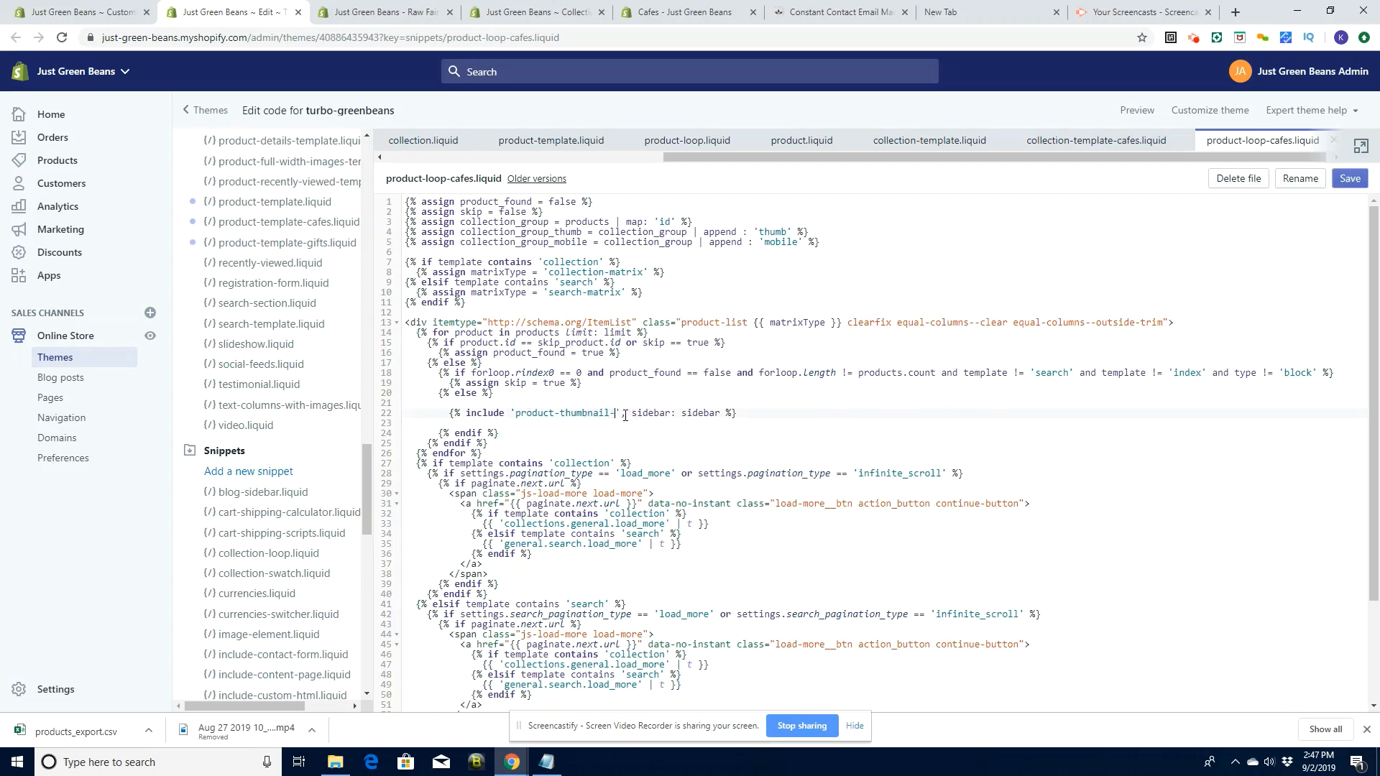
text(s)
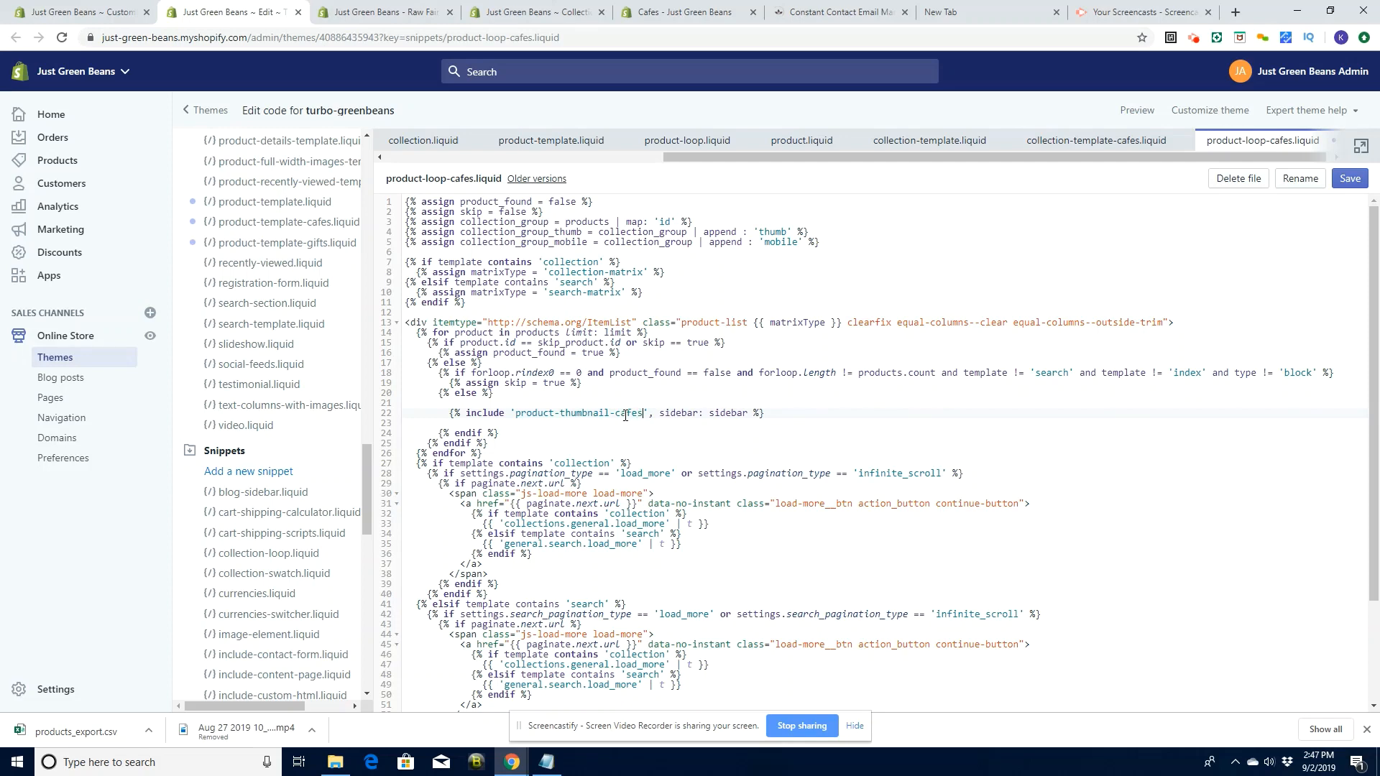
click(1351, 179)
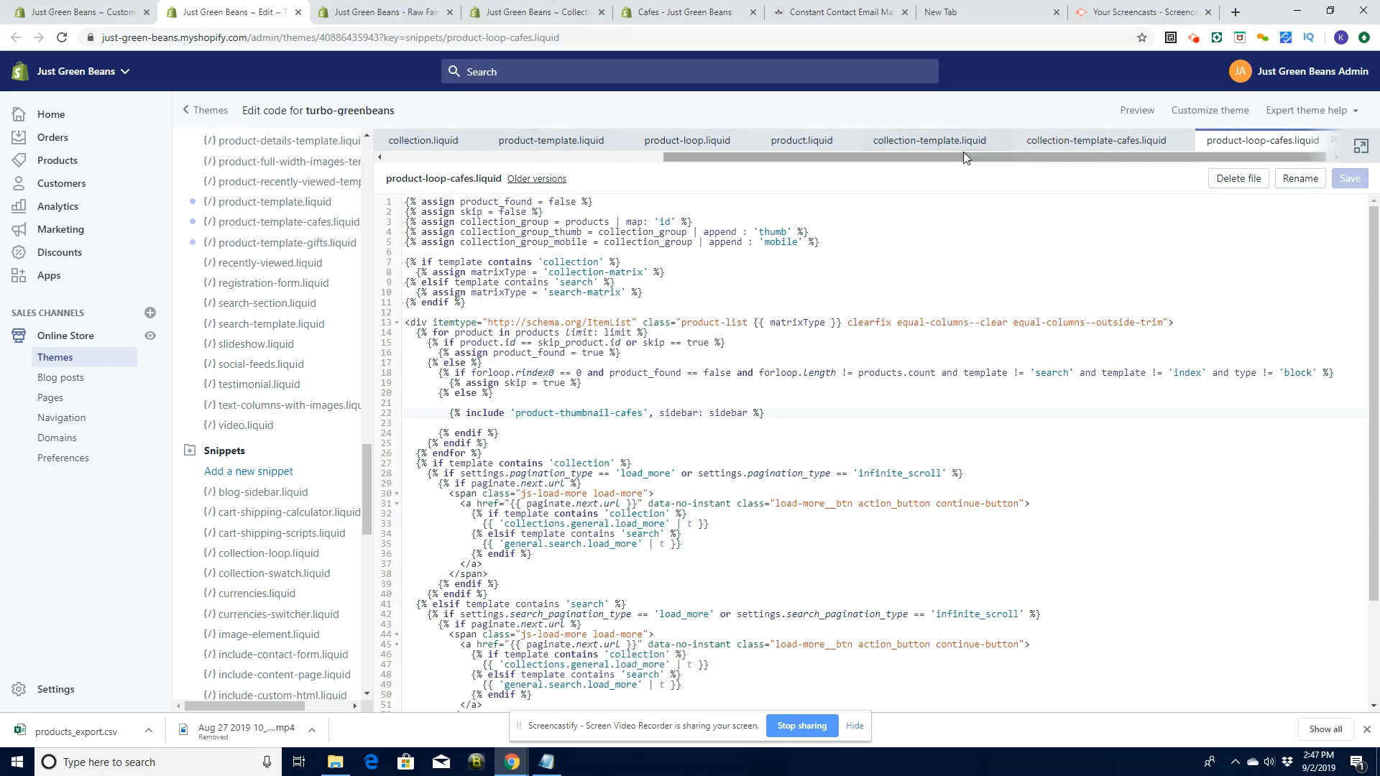
Open product-thumbnail.liquid and copy its entire code
drag(962, 153, 577, 155)
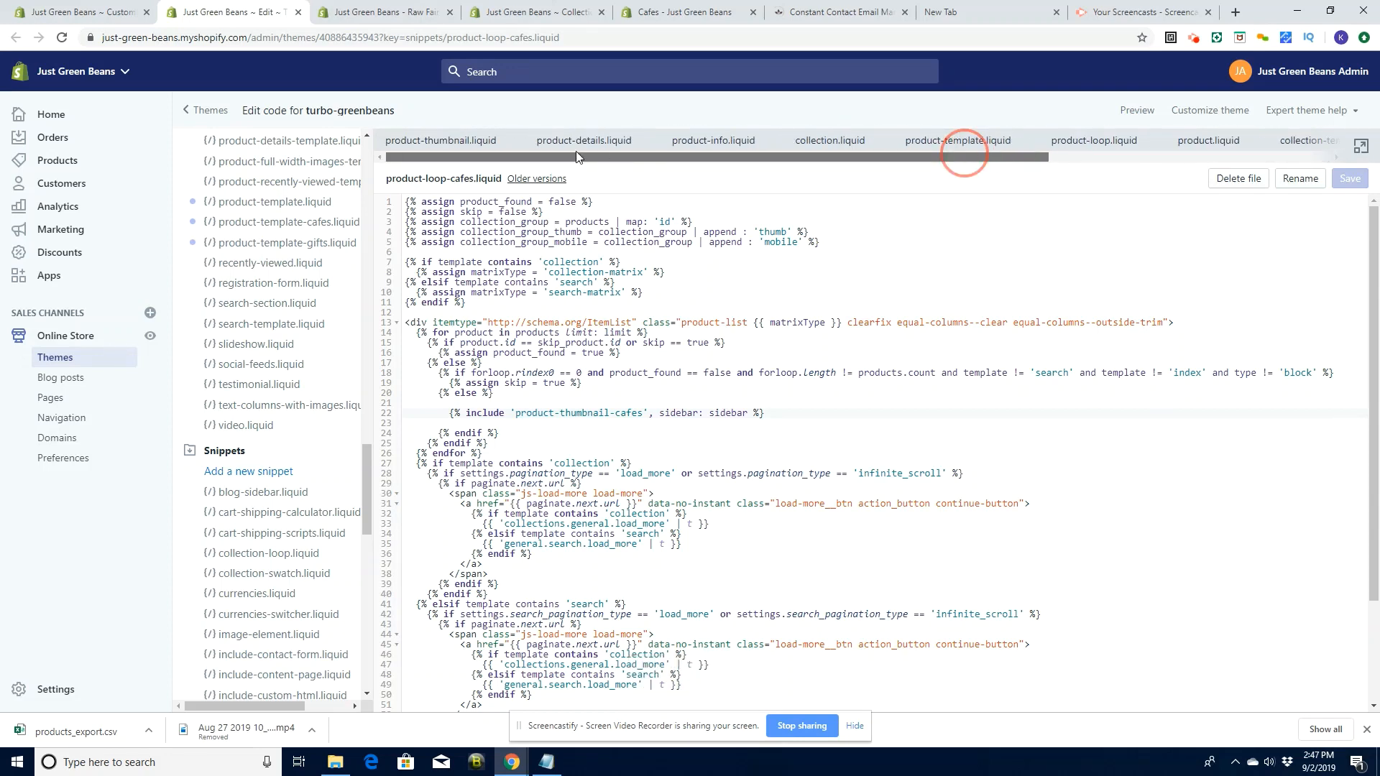
click(423, 141)
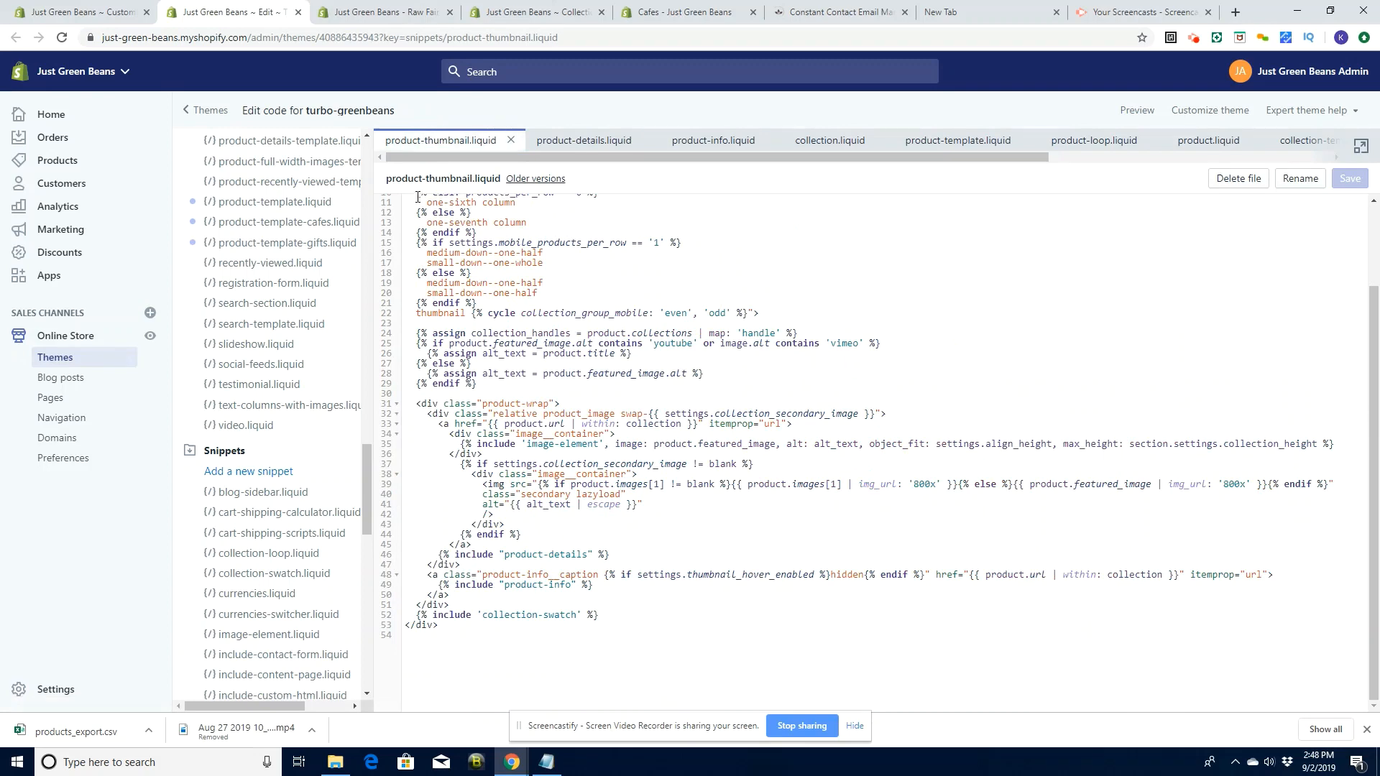
drag(460, 639, 385, 76)
right_click(499, 252)
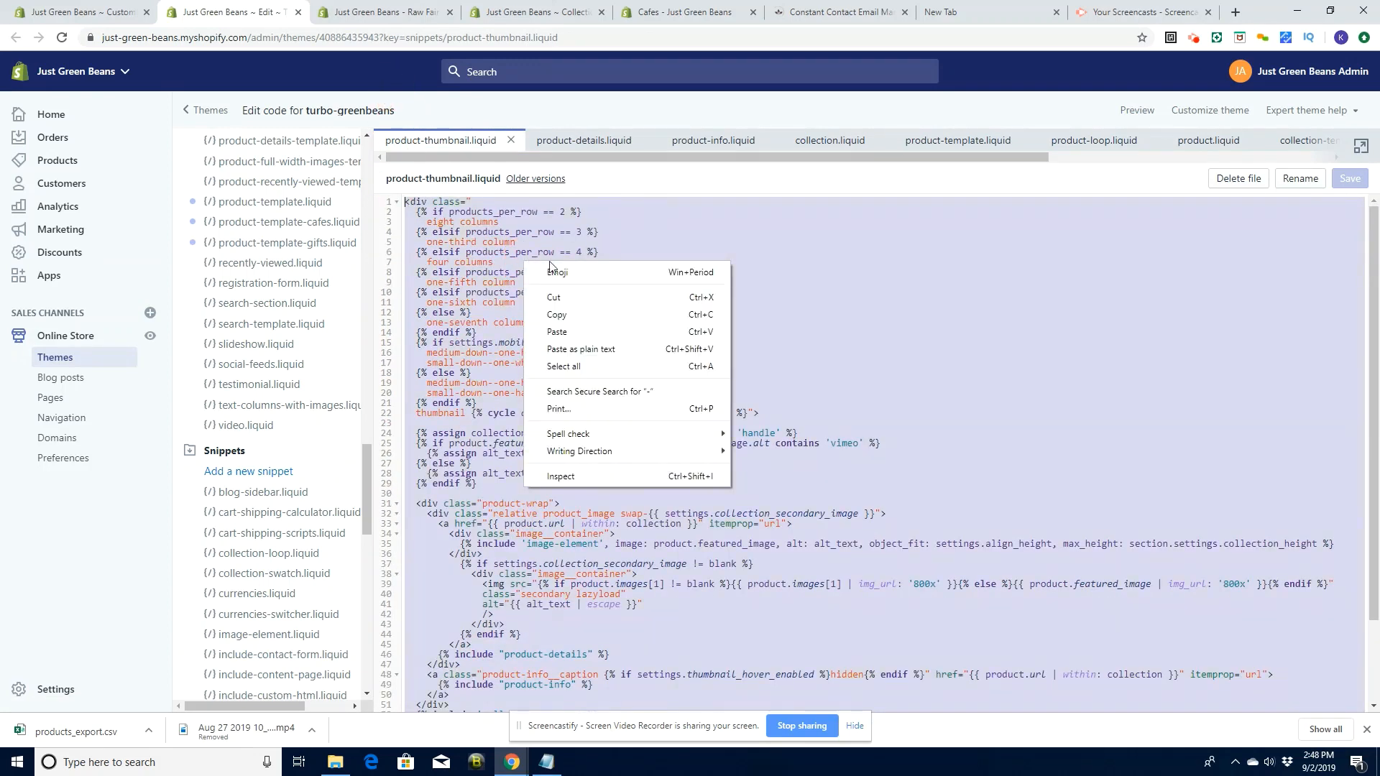
click(572, 319)
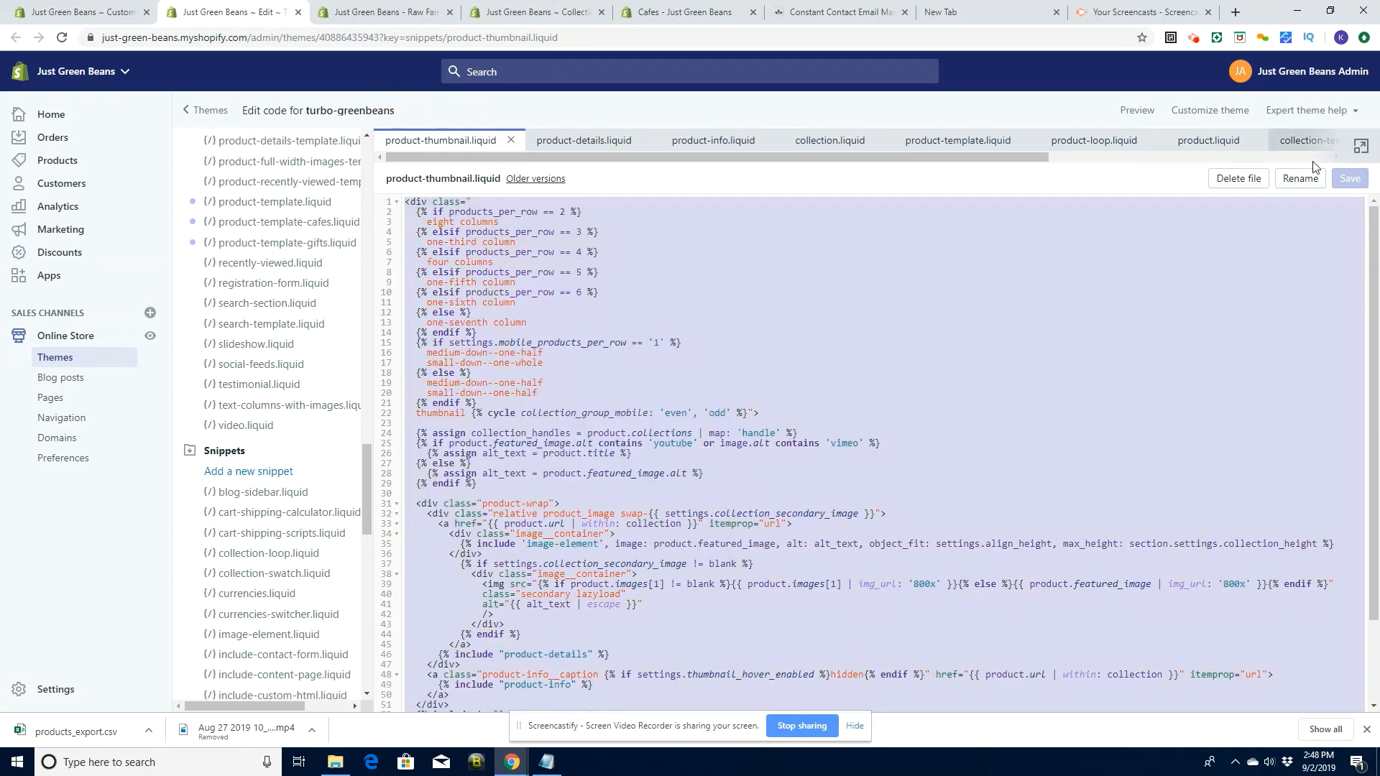
Create a new snippet called product-thumbnail-cafes and paste the copied thumbnail code into it
click(255, 471)
click(631, 193)
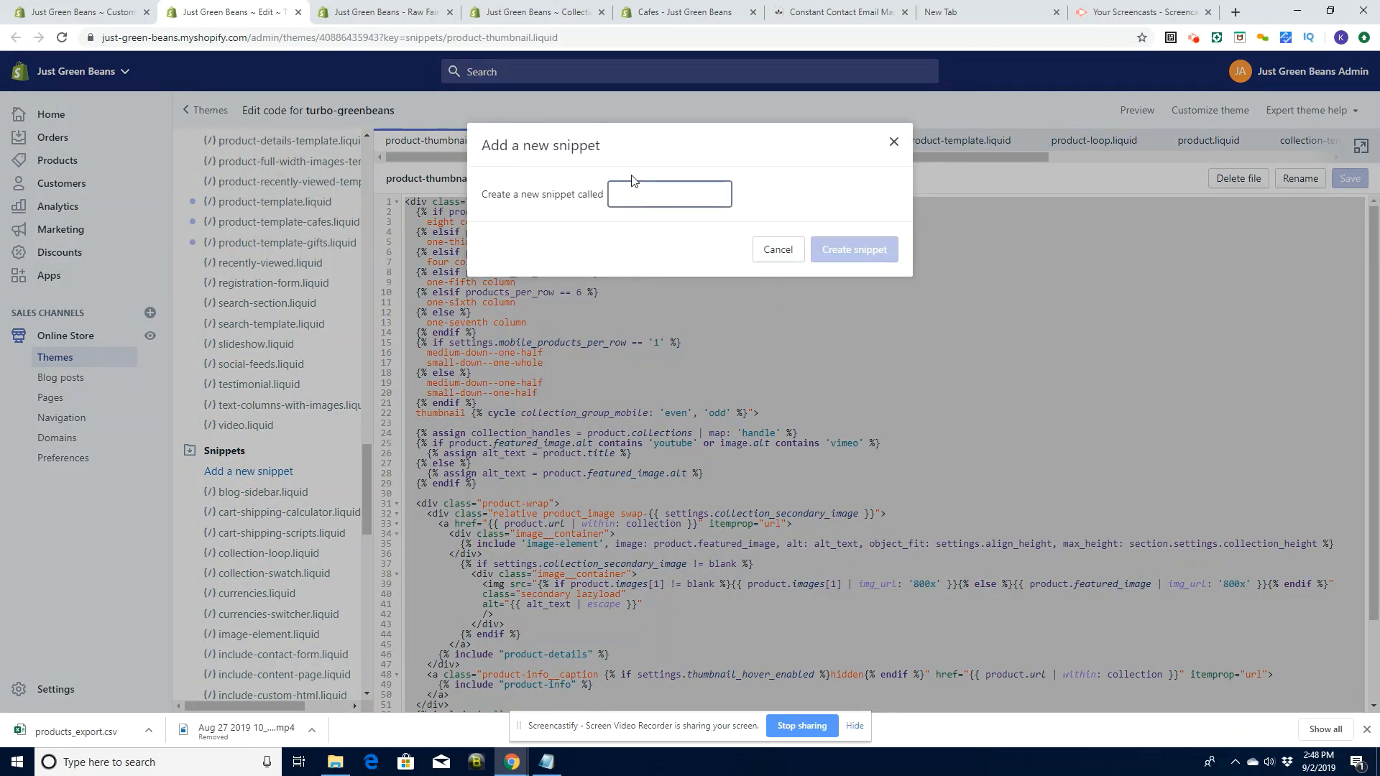
text(product)
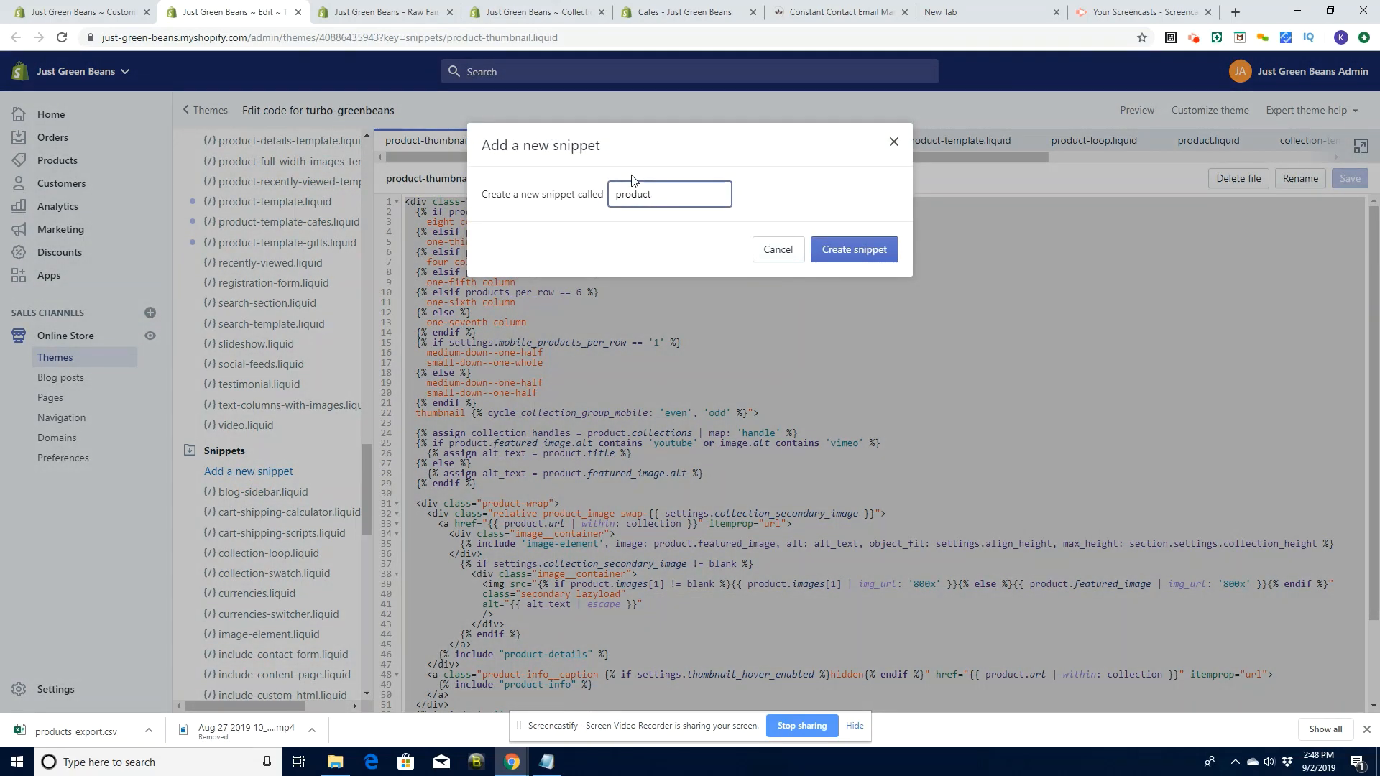
text(-thum)
text(-cafes)
click(873, 258)
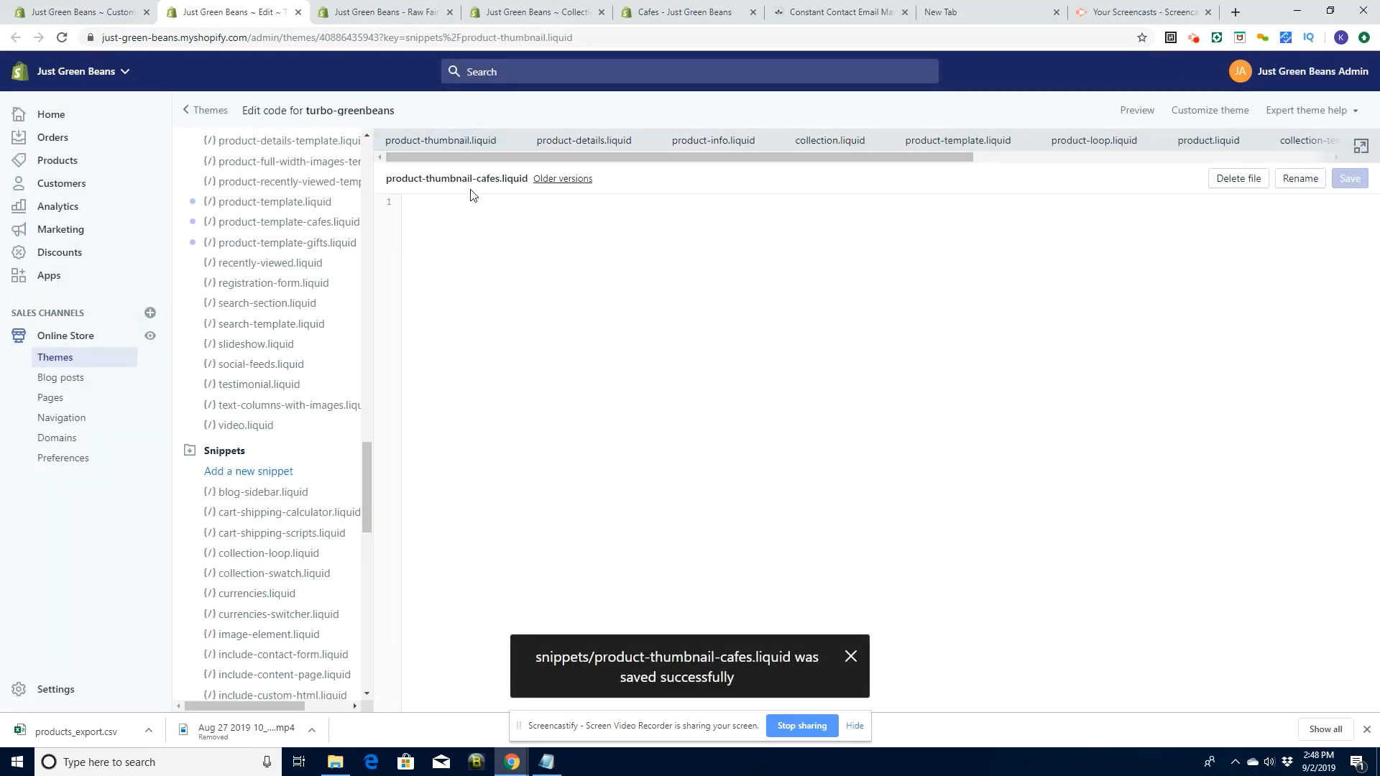
right_click(428, 202)
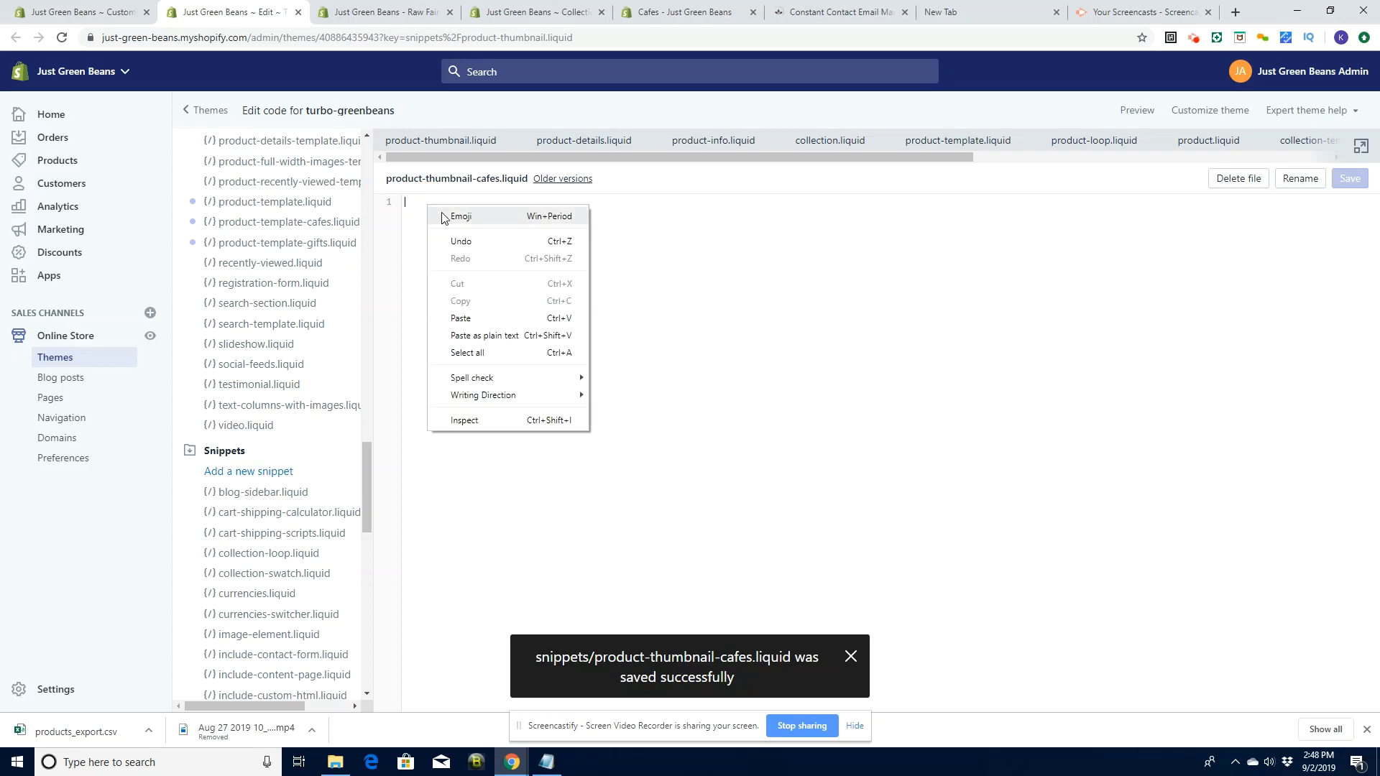
click(463, 318)
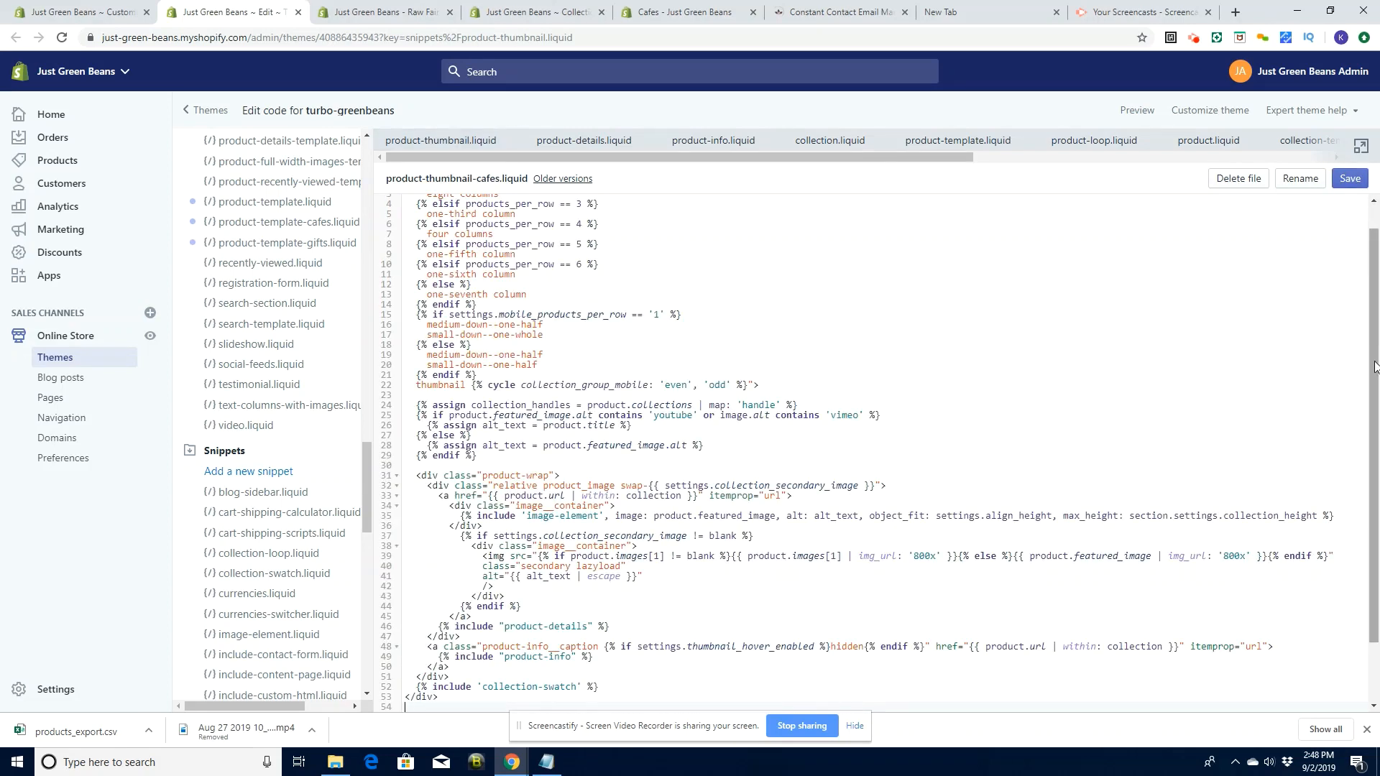
In product-thumbnail-cafes.liquid, change the included snippet "product-info" to "product-info-cafes" and save the file
drag(1371, 361, 1375, 408)
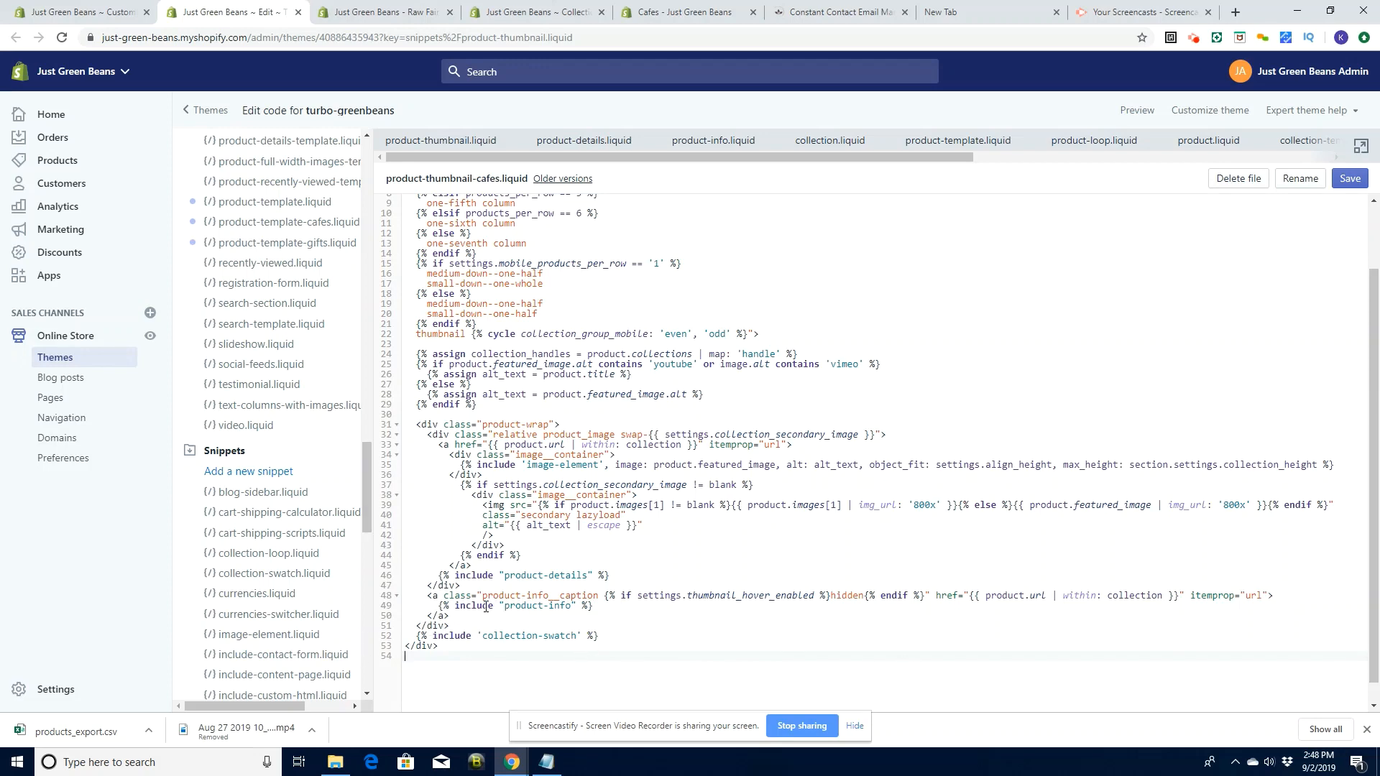
drag(573, 607, 504, 608)
click(572, 608)
text(-cafes)
drag(450, 658, 416, 127)
right_click(487, 234)
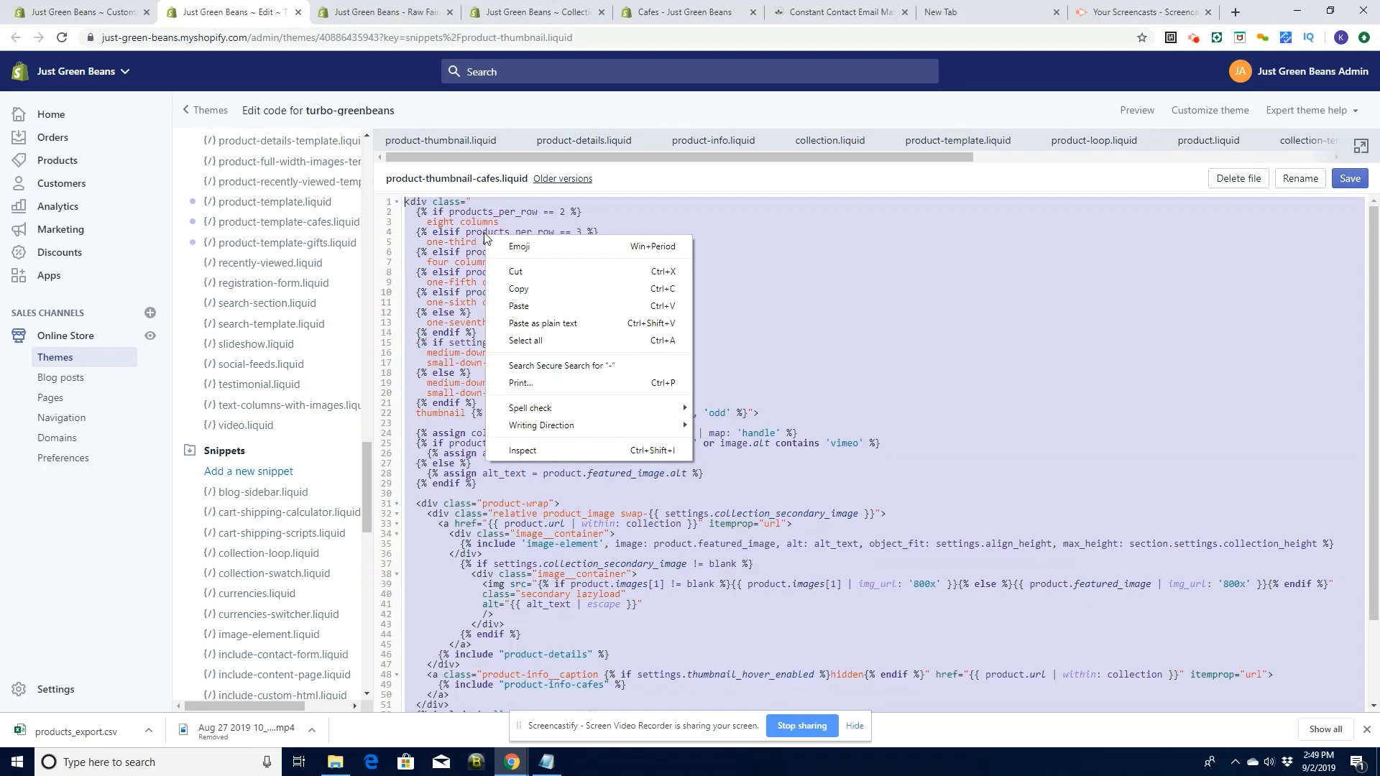
click(1350, 178)
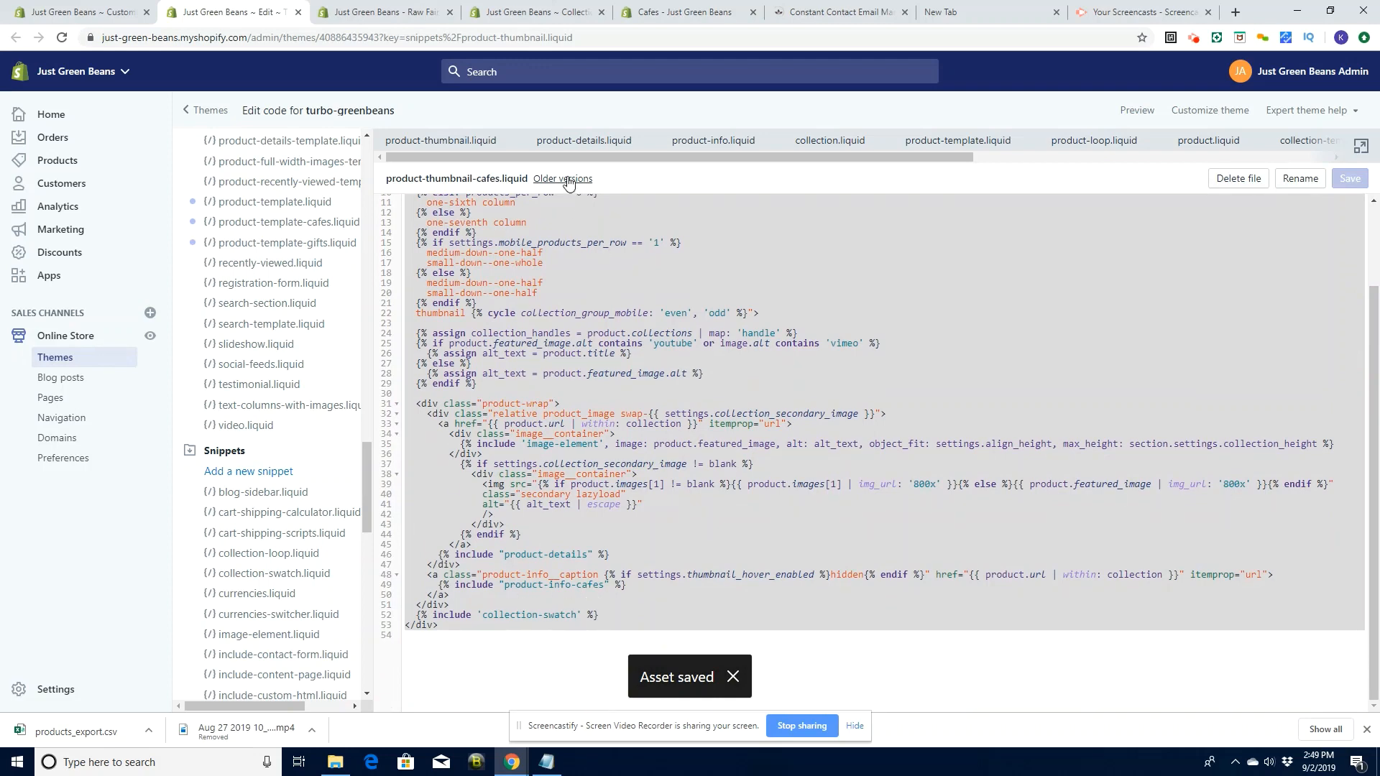
Open product-info.liquid and copy its entire code
click(707, 142)
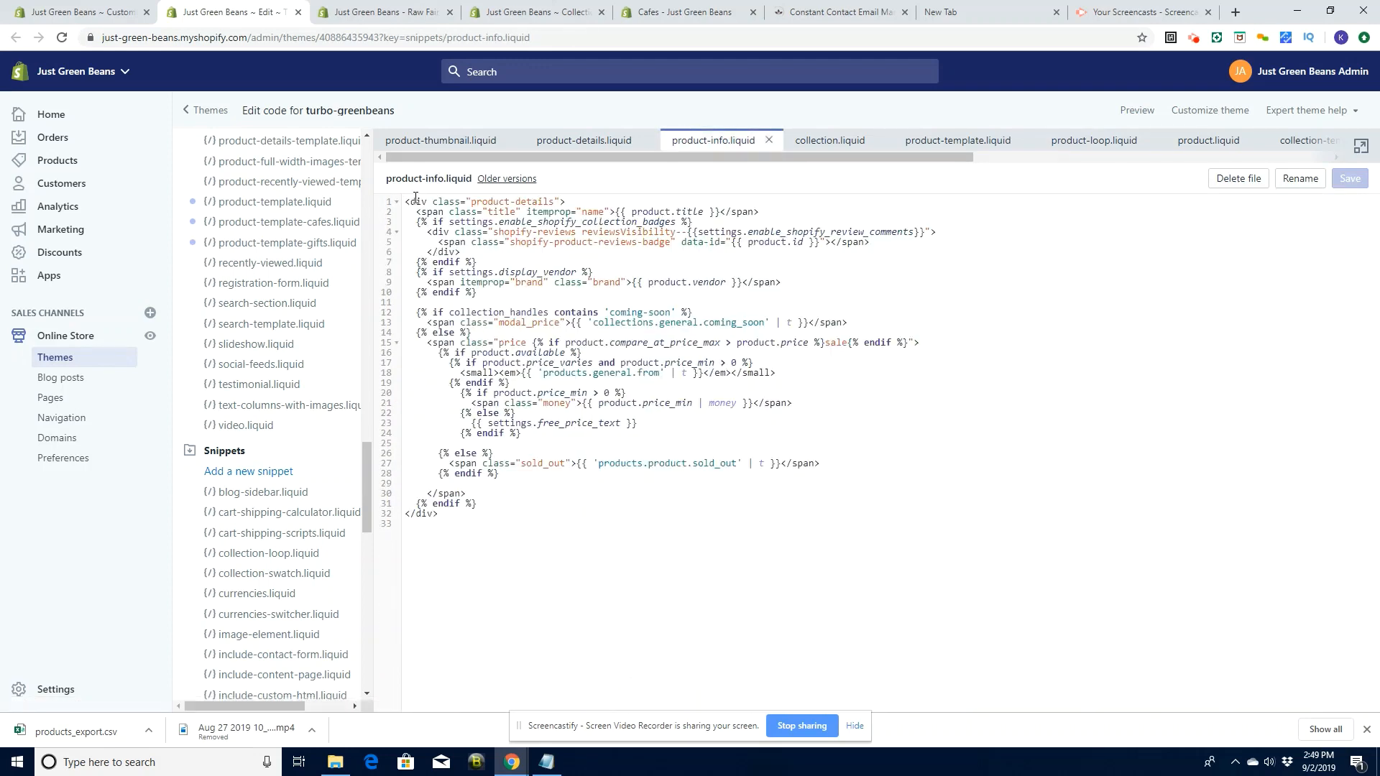
drag(405, 202, 554, 532)
key(ctrl+c)
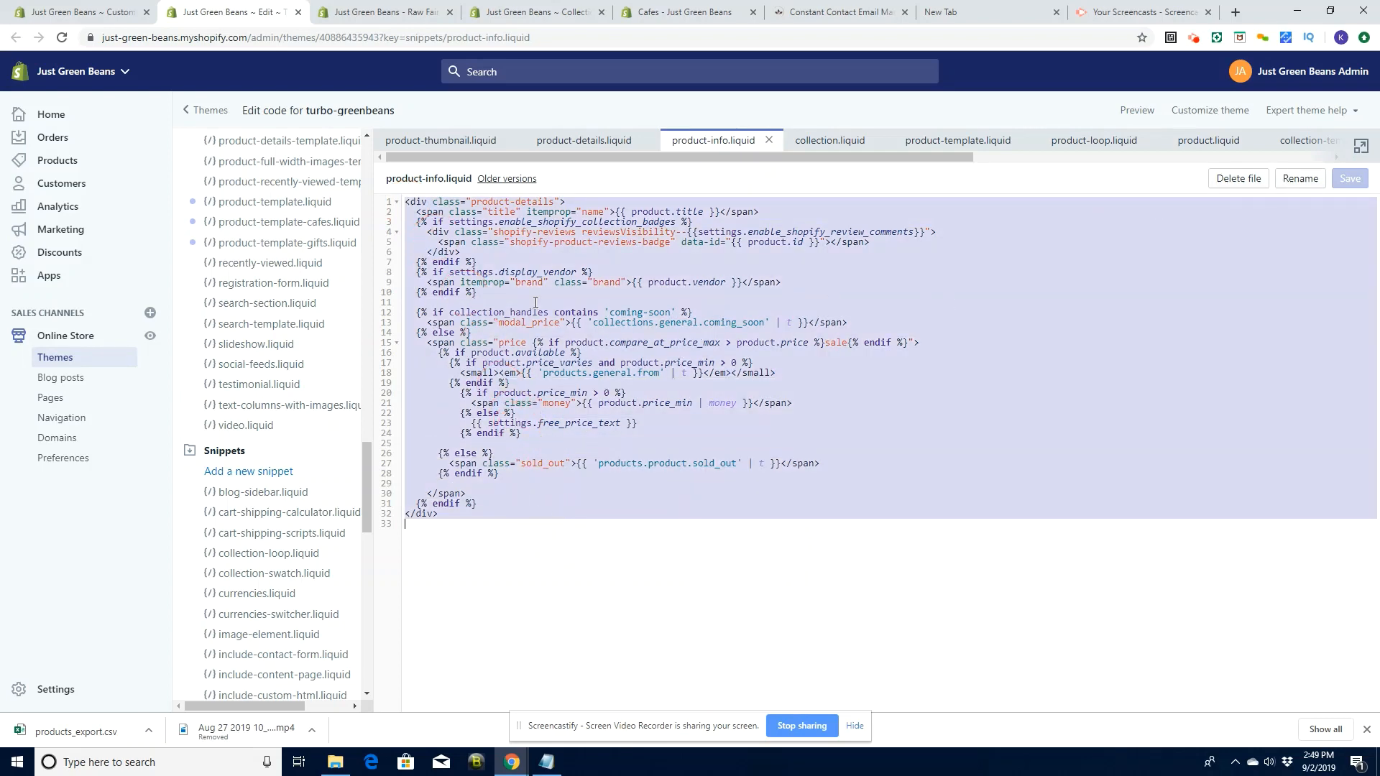
Create a new snippet called product-info-cafes and paste the copied product info code into it
click(249, 473)
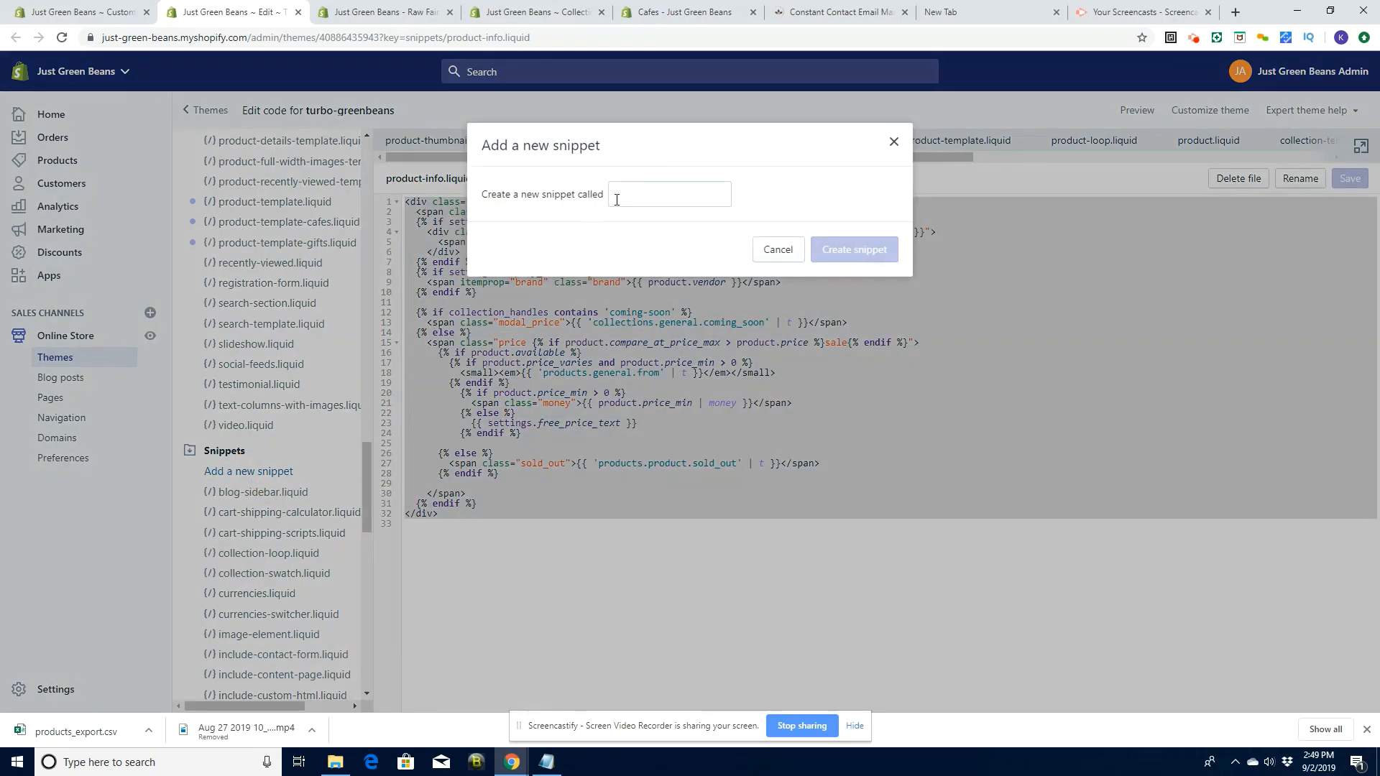
click(641, 193)
text(pro)
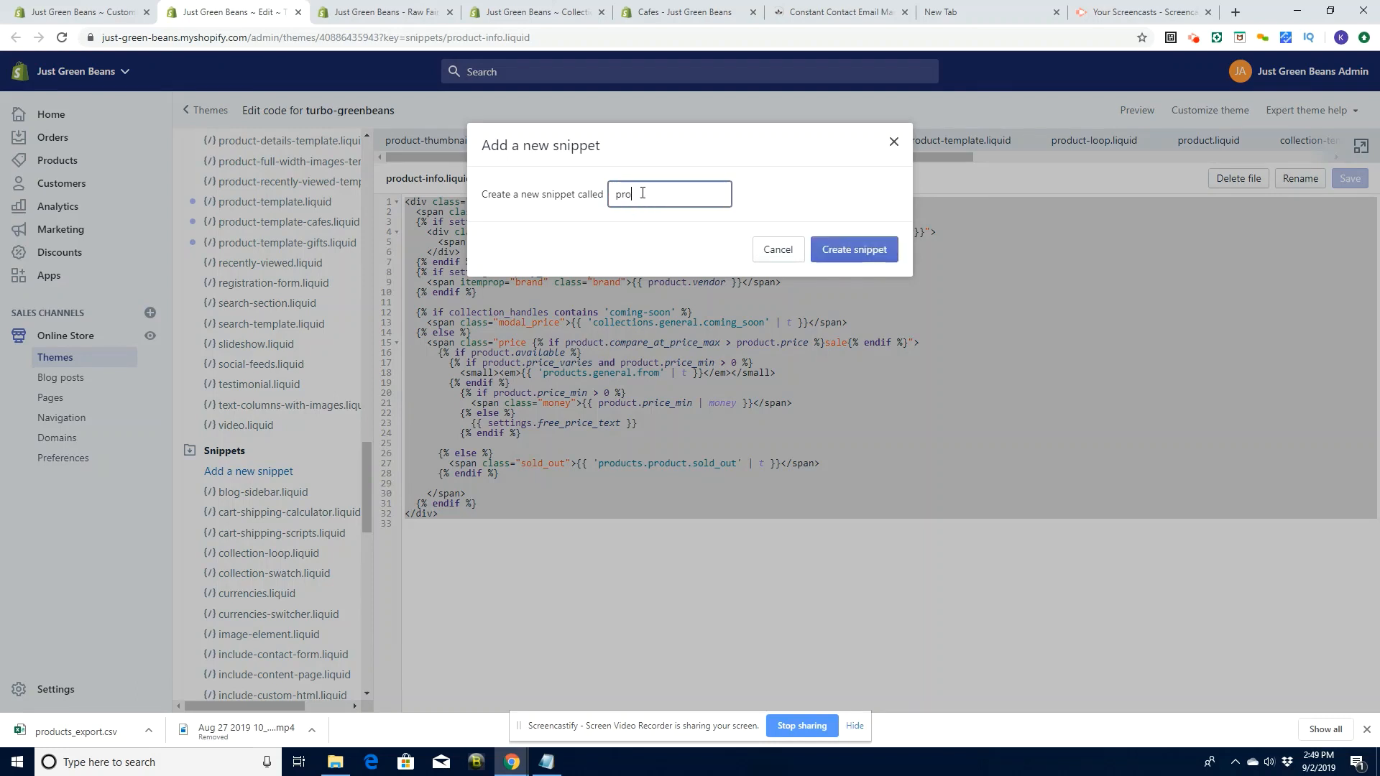
text(duct-info-cafes)
click(845, 248)
right_click(489, 263)
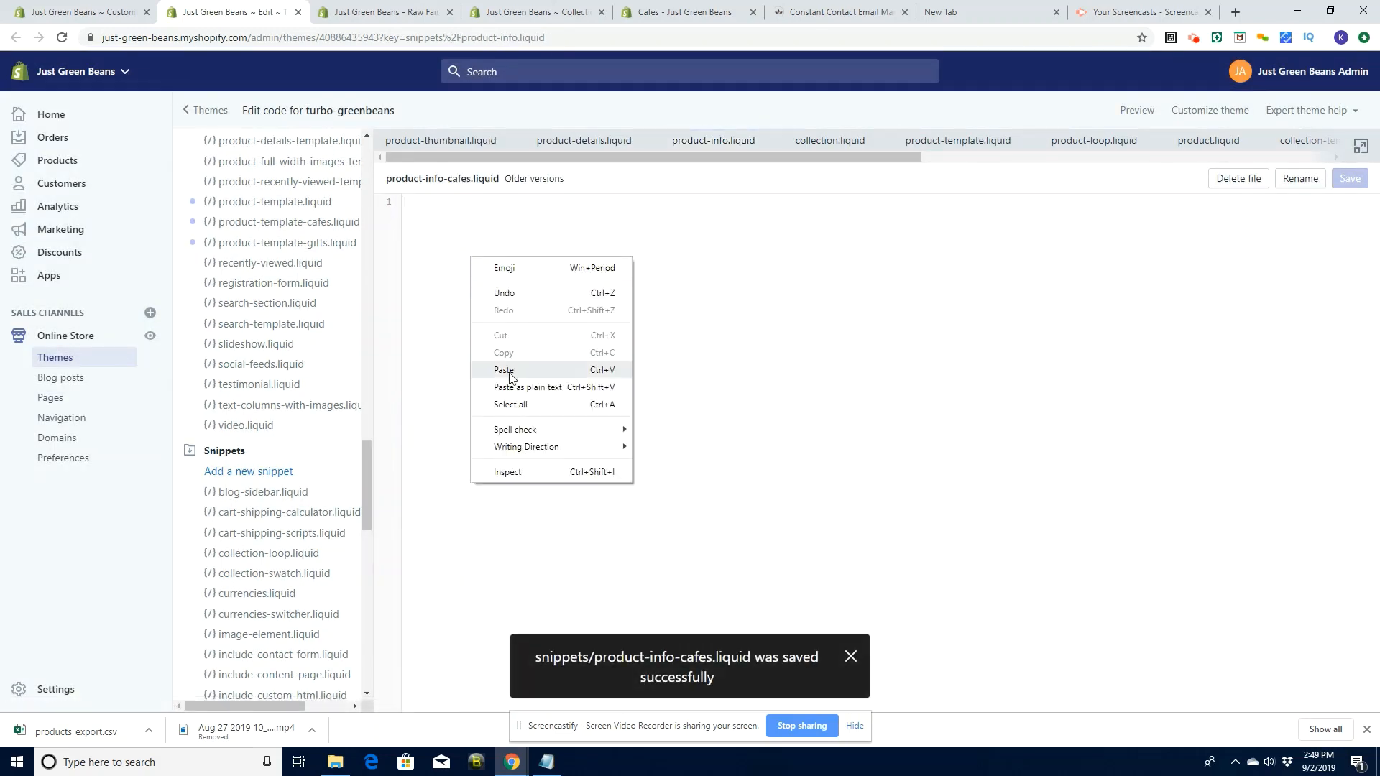
click(511, 371)
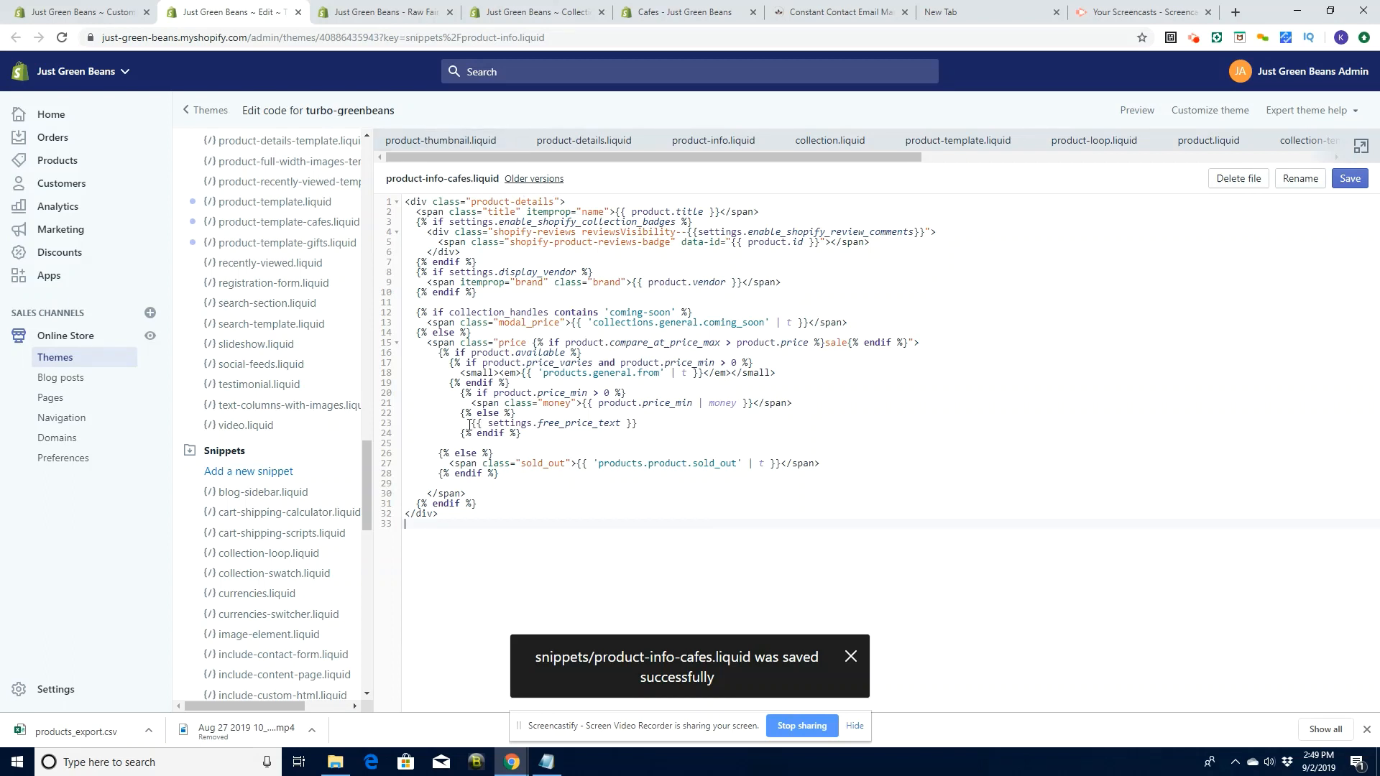
Save product-info-cafes.liquid and reload the Our Cafes collection from the storefront home page in the store preview
drag(469, 423, 638, 423)
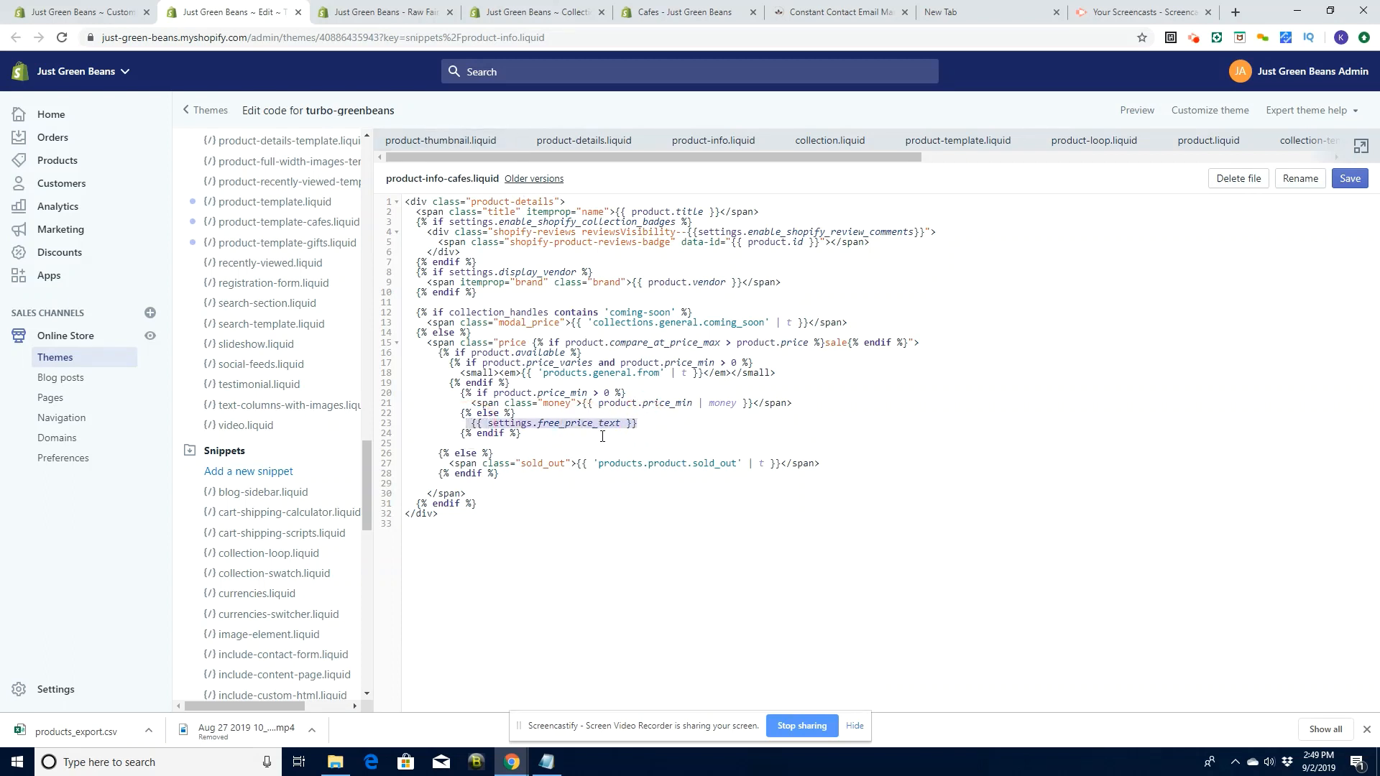
click(1350, 178)
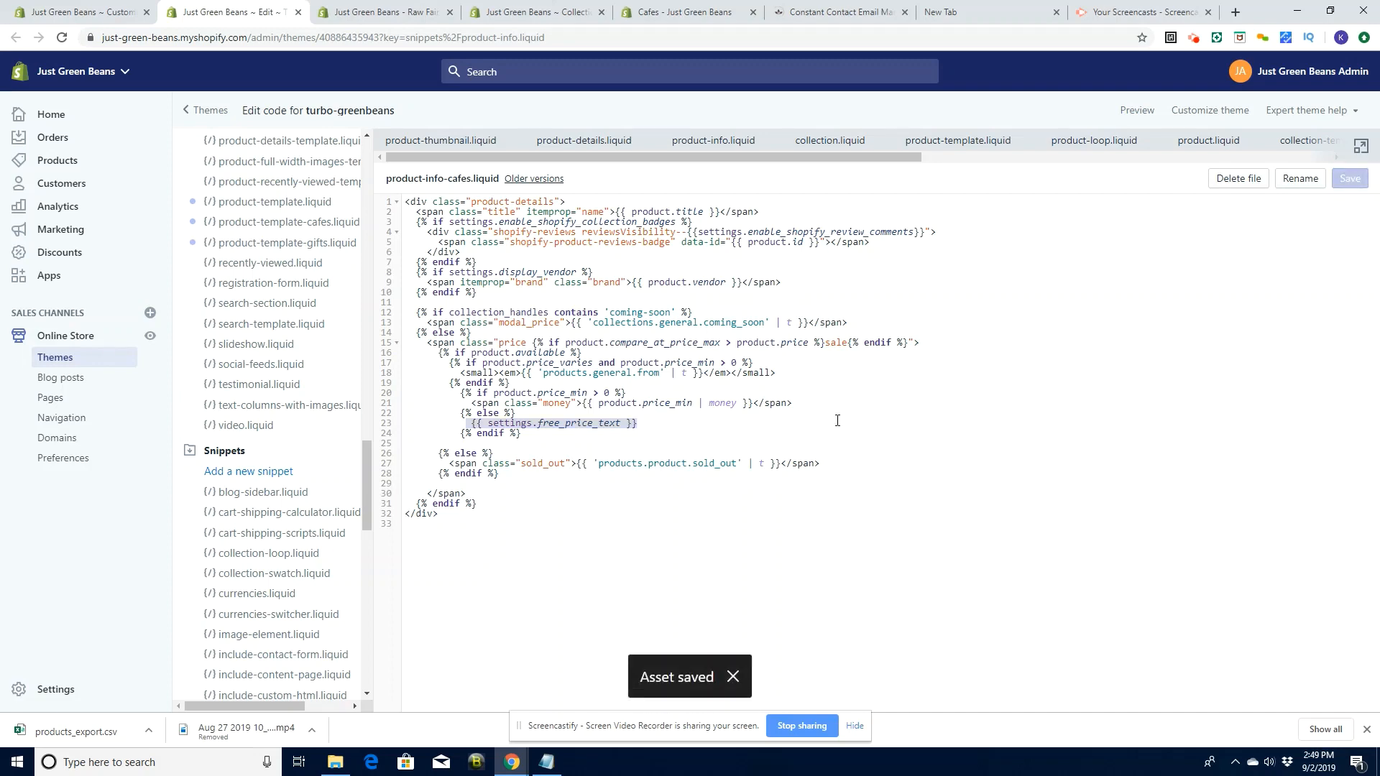
click(528, 13)
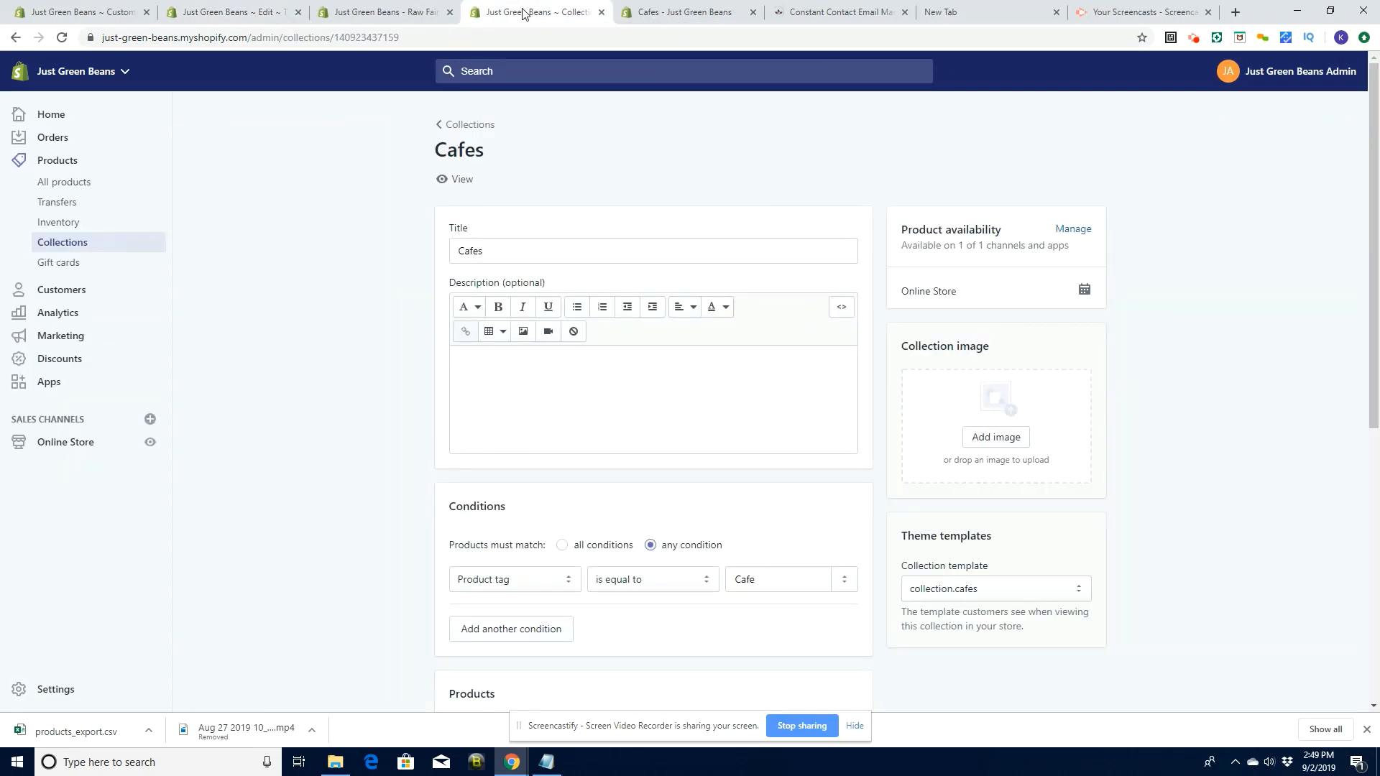
click(678, 13)
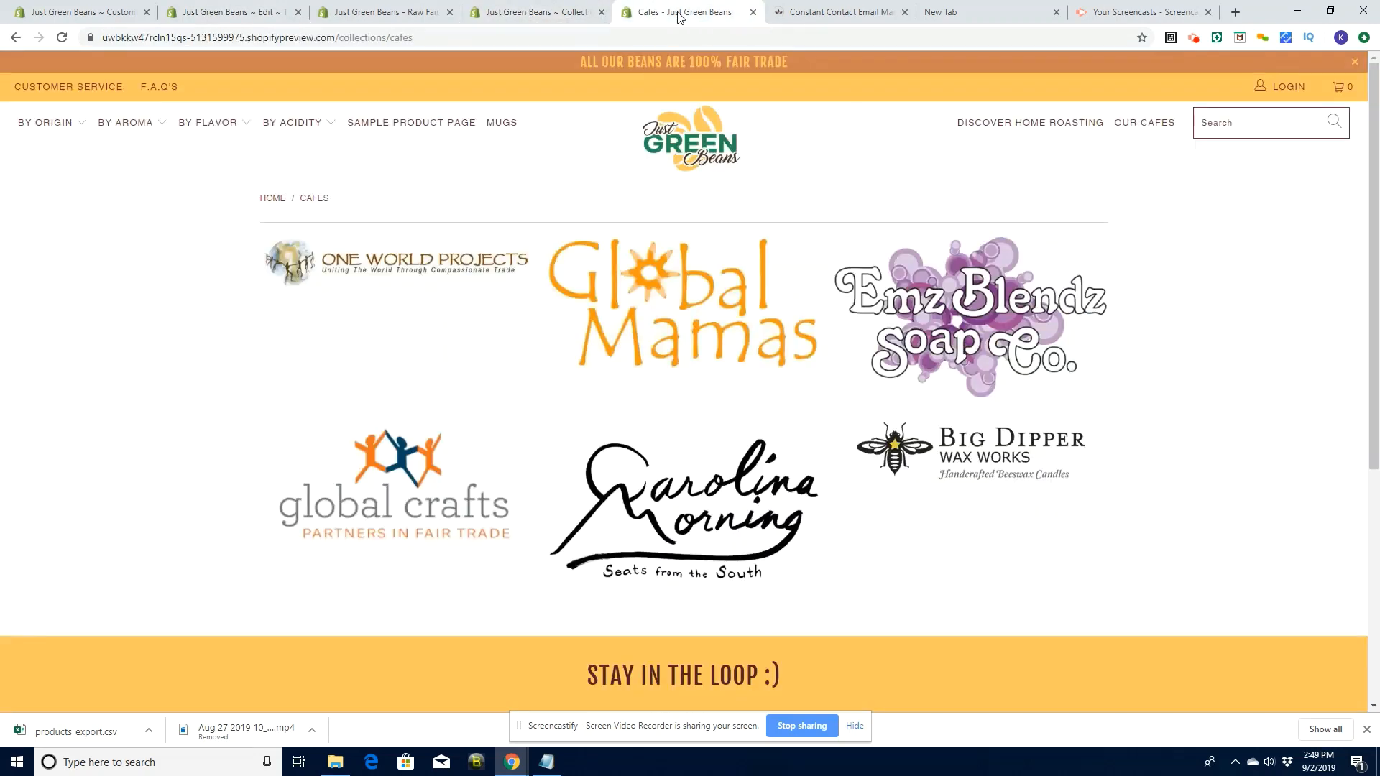
click(728, 137)
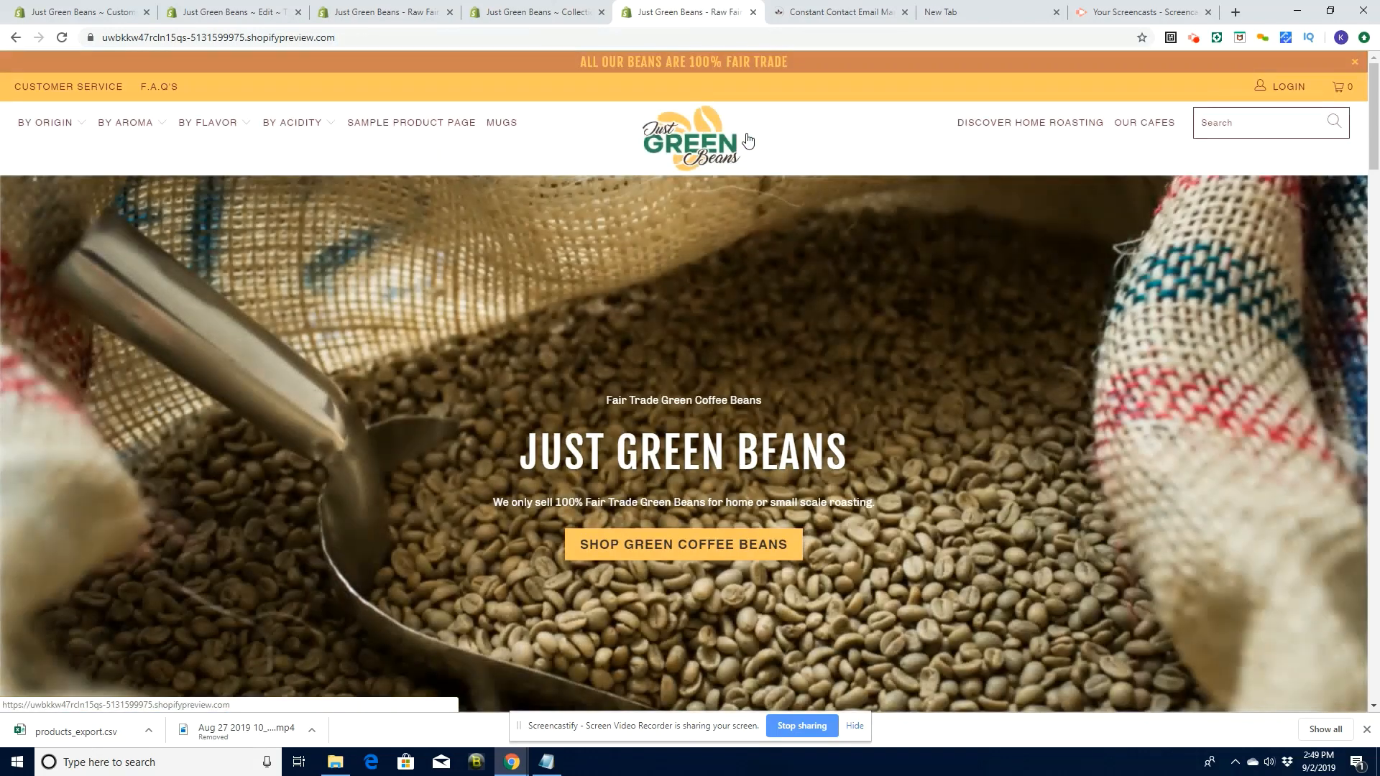
click(1157, 124)
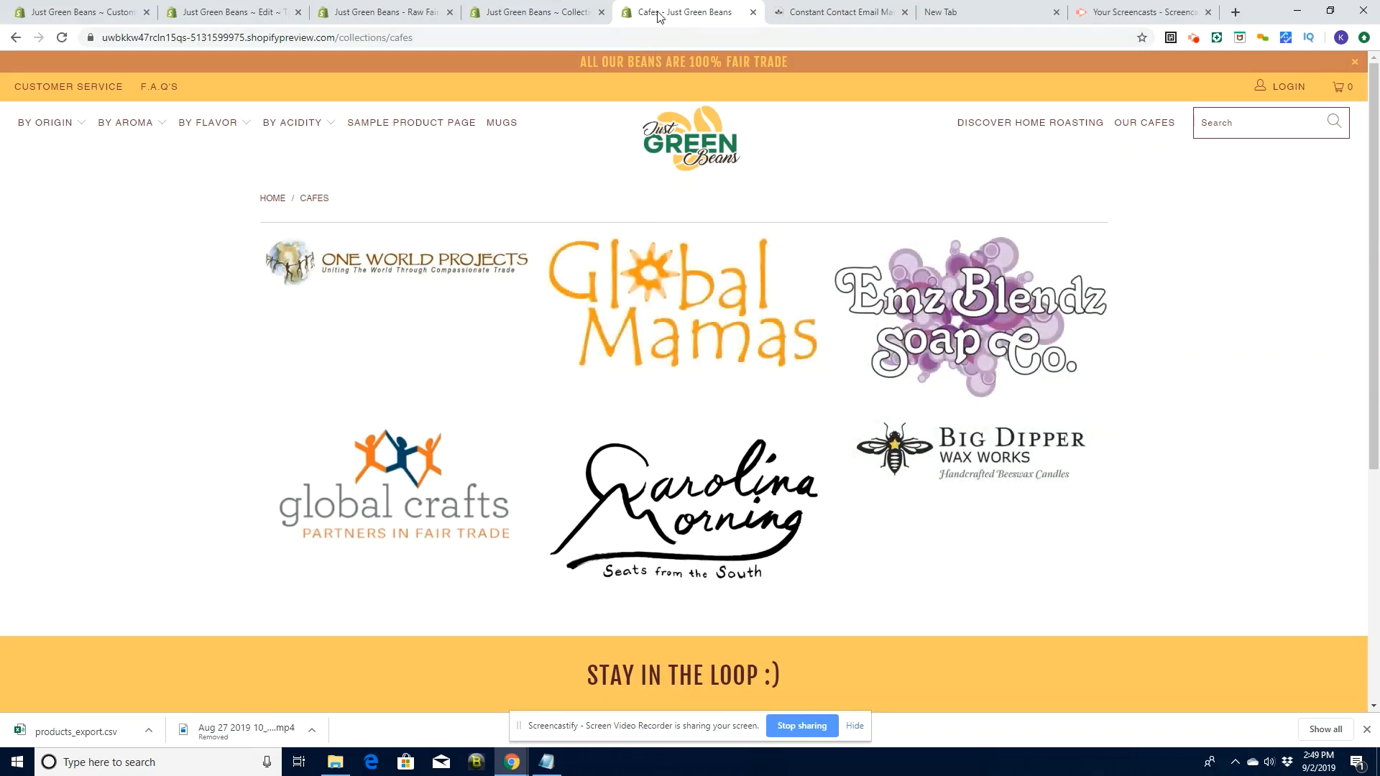
click(106, 15)
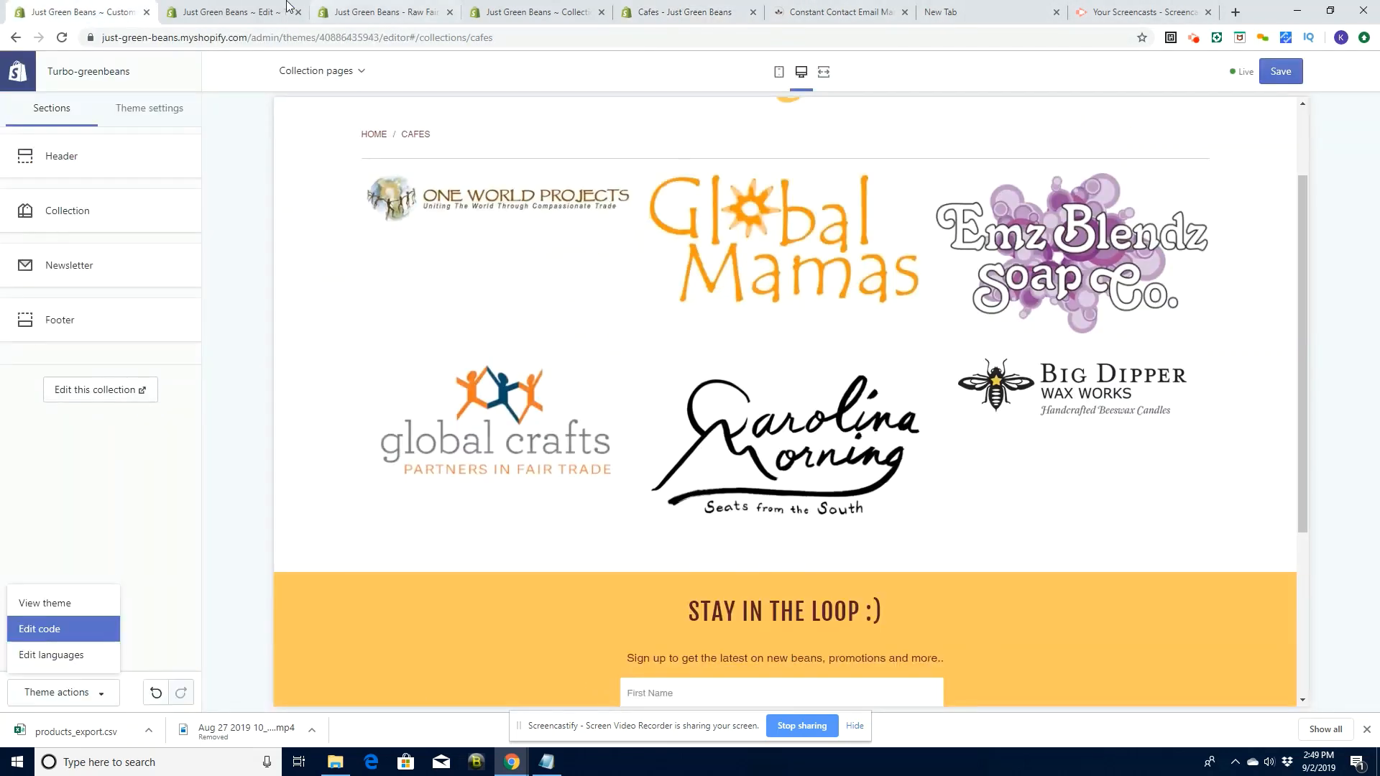
Delete the {{ settings.free_price_text }} line from product-info-cafes.liquid and save the file
click(269, 18)
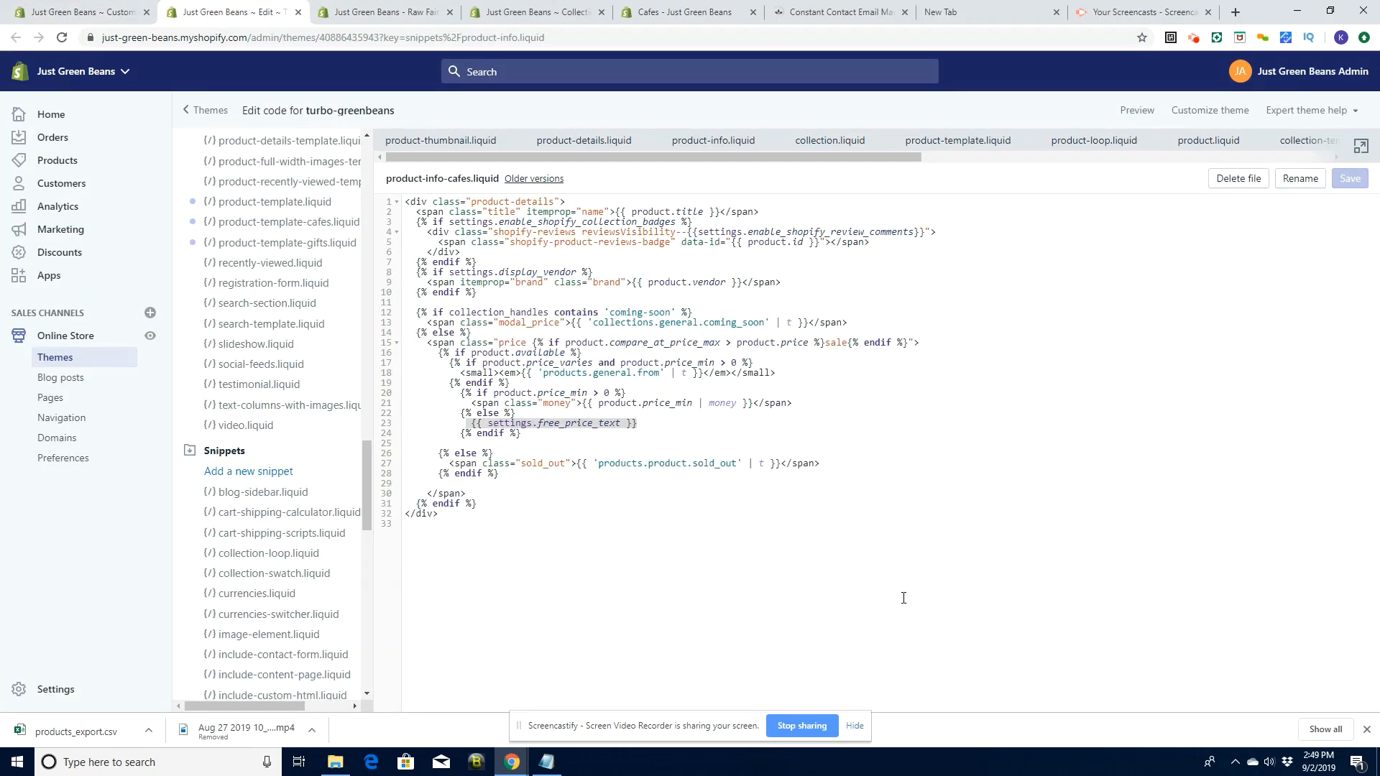
drag(638, 424, 467, 424)
key(BackSpace)
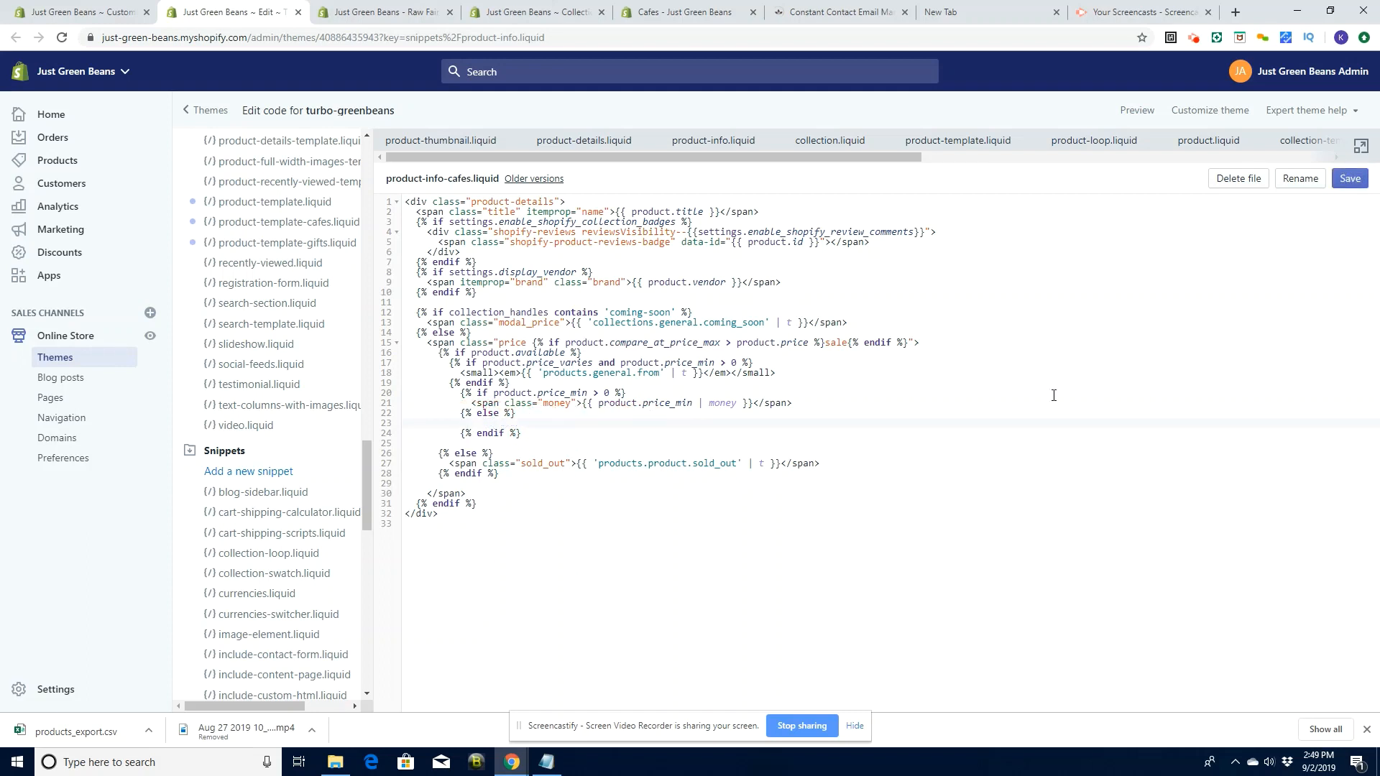
click(1349, 179)
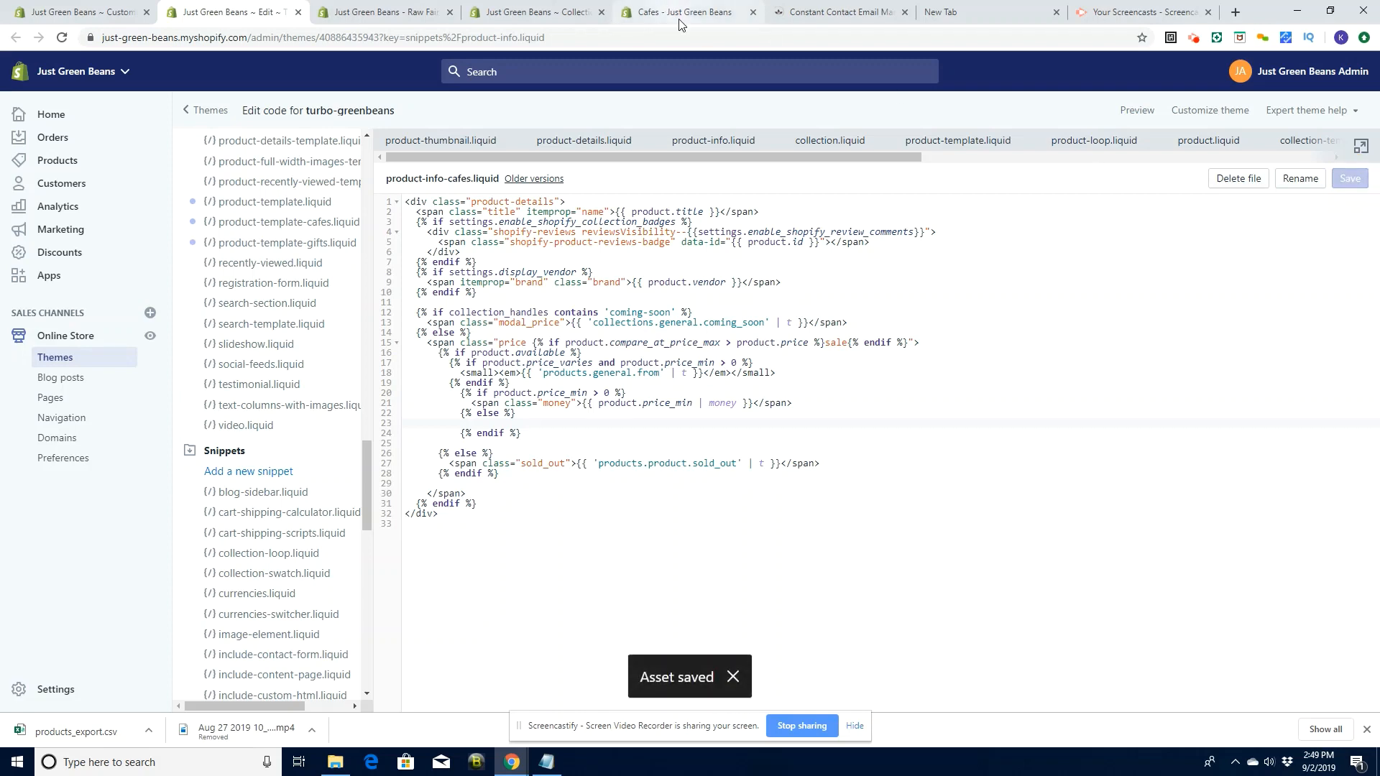
Refresh the store preview and reopen the Our Cafes collection to check the price text on the cafe logos
click(677, 20)
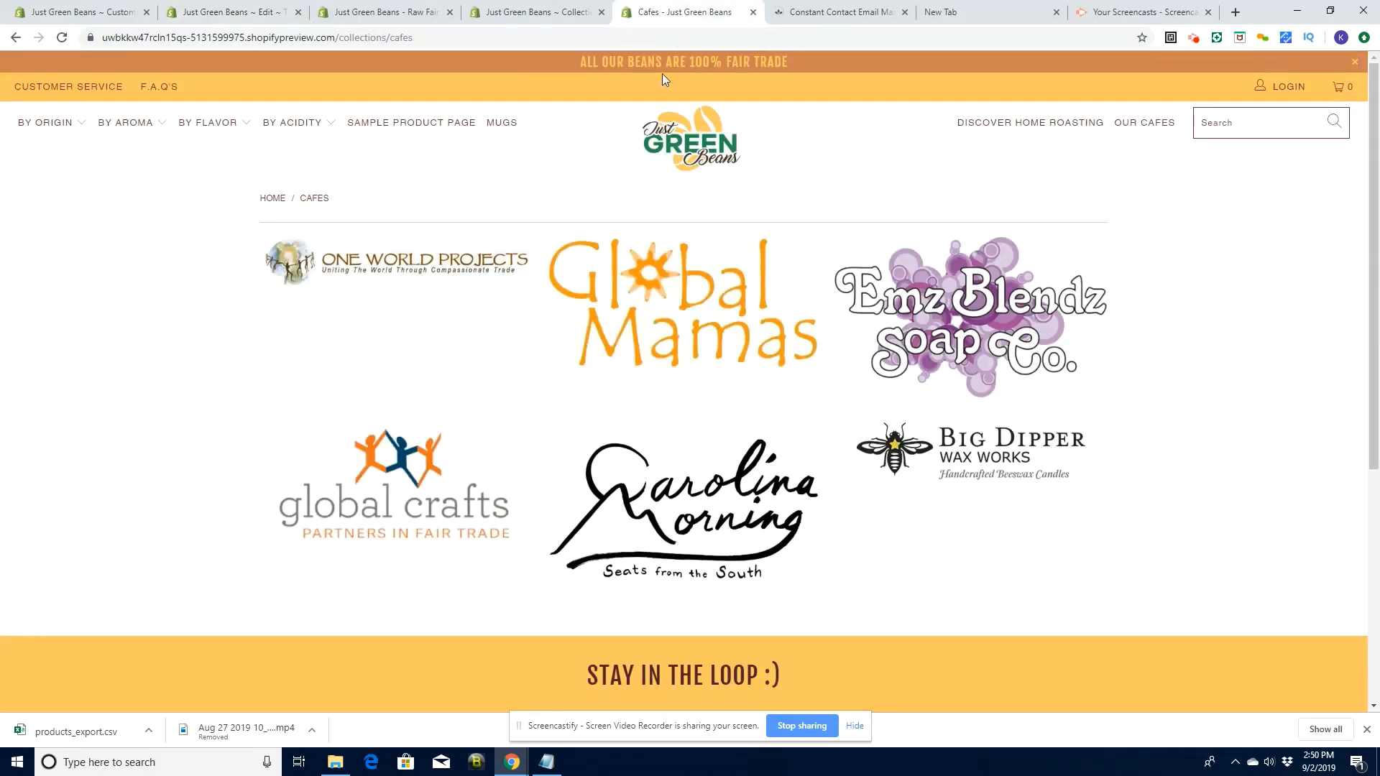
key(F5)
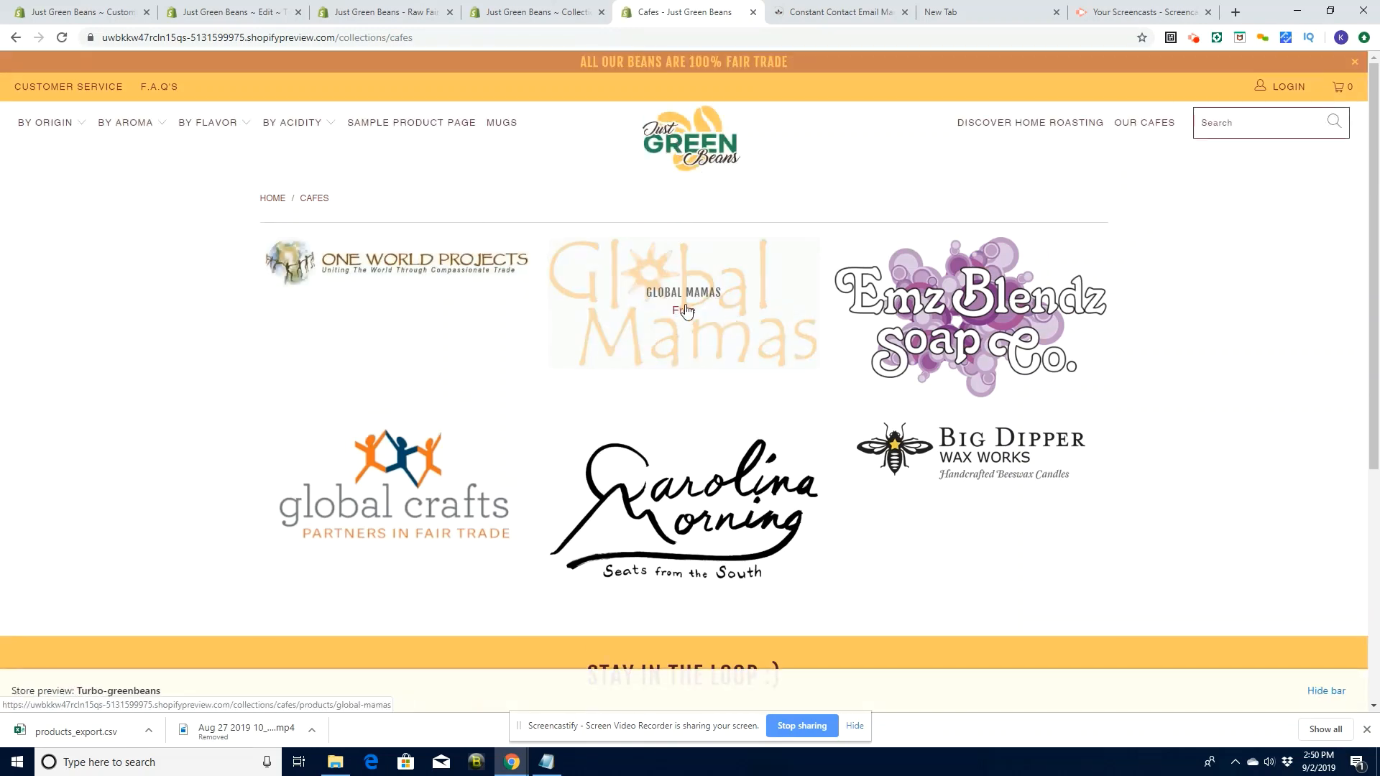
click(707, 152)
click(1155, 124)
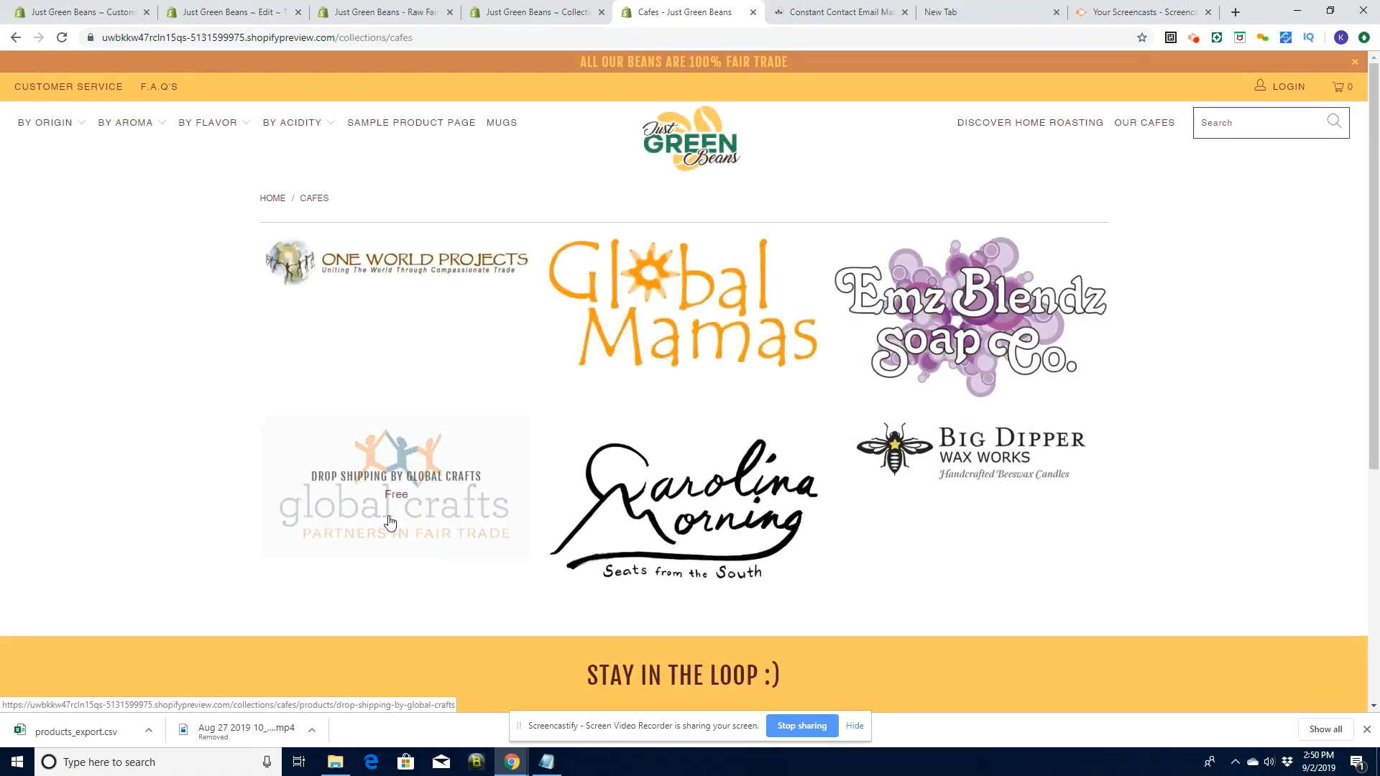
Return to product-info-cafes.liquid and examine the 'coming-soon' condition and the price code below it
click(511, 12)
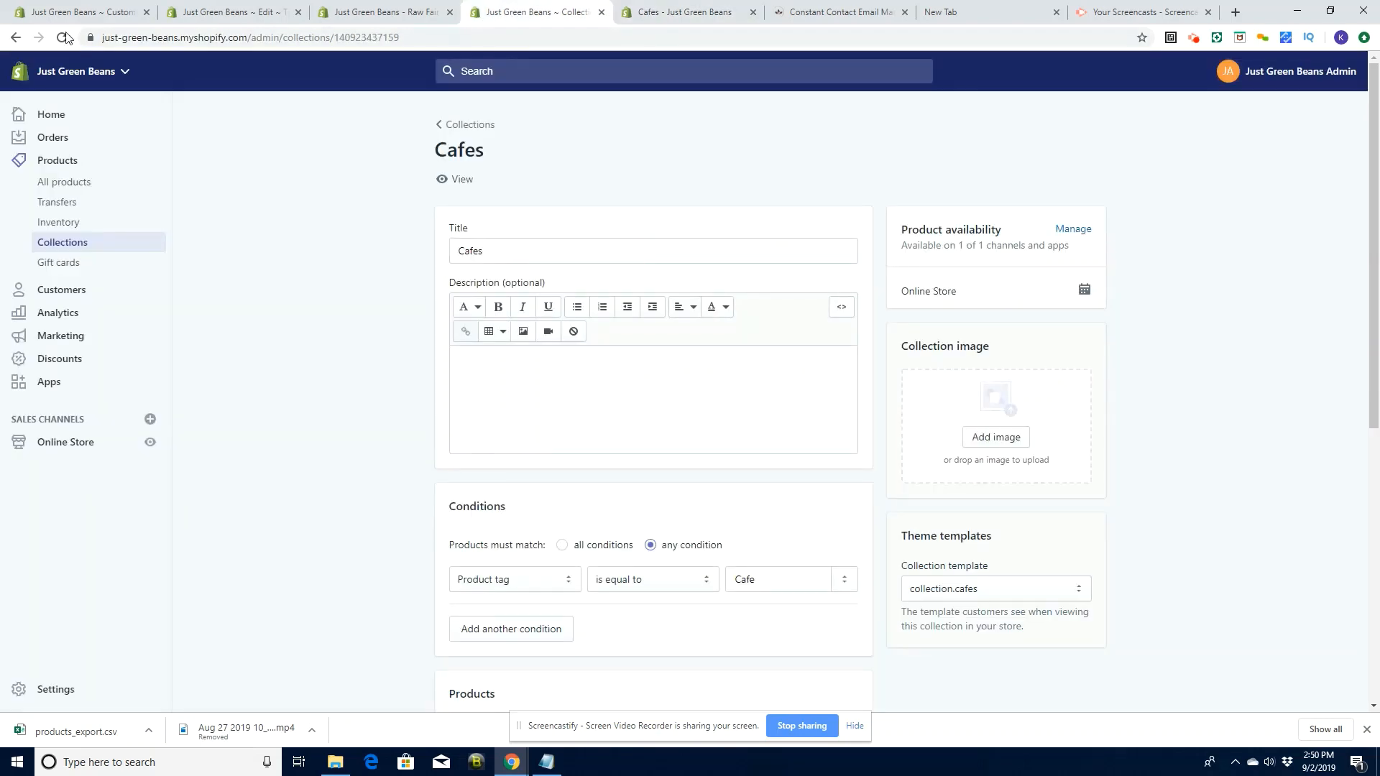
click(84, 14)
click(223, 12)
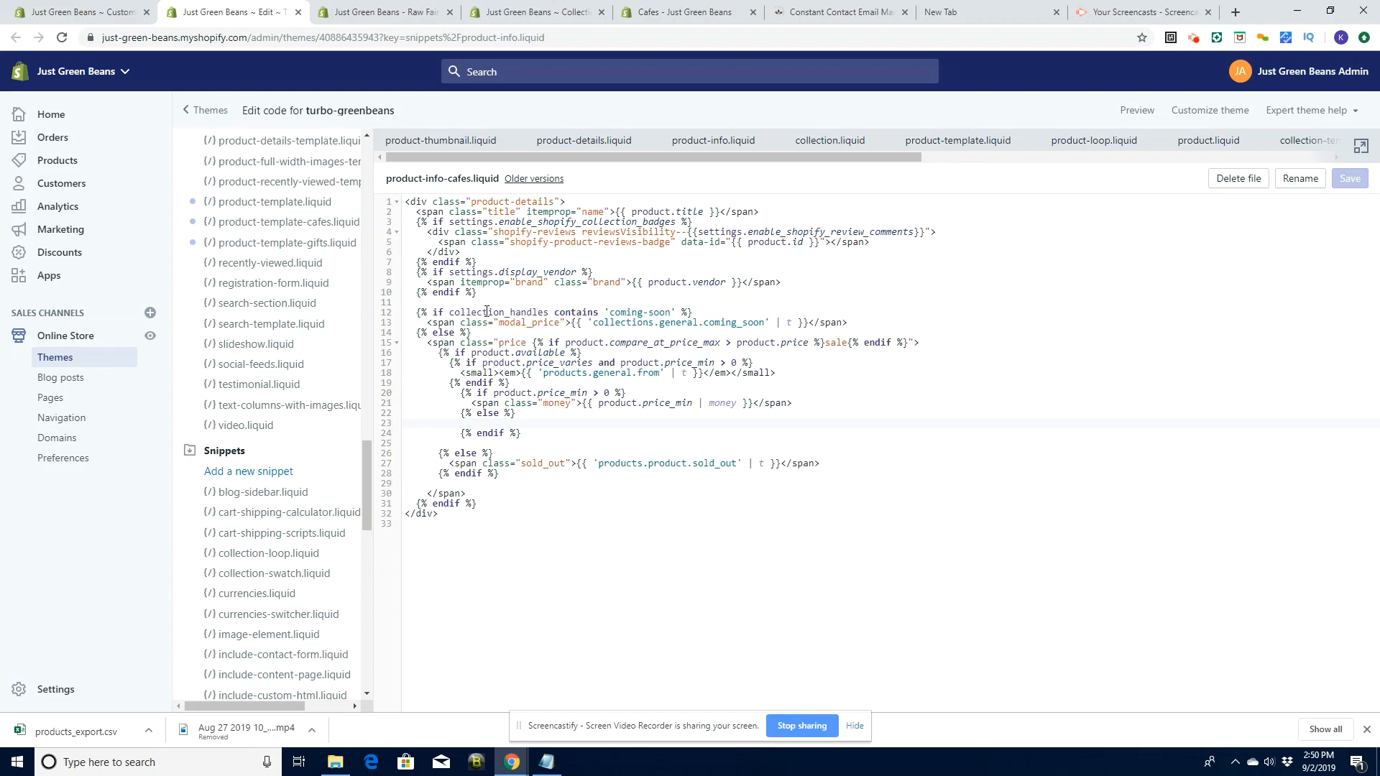
drag(411, 312, 415, 327)
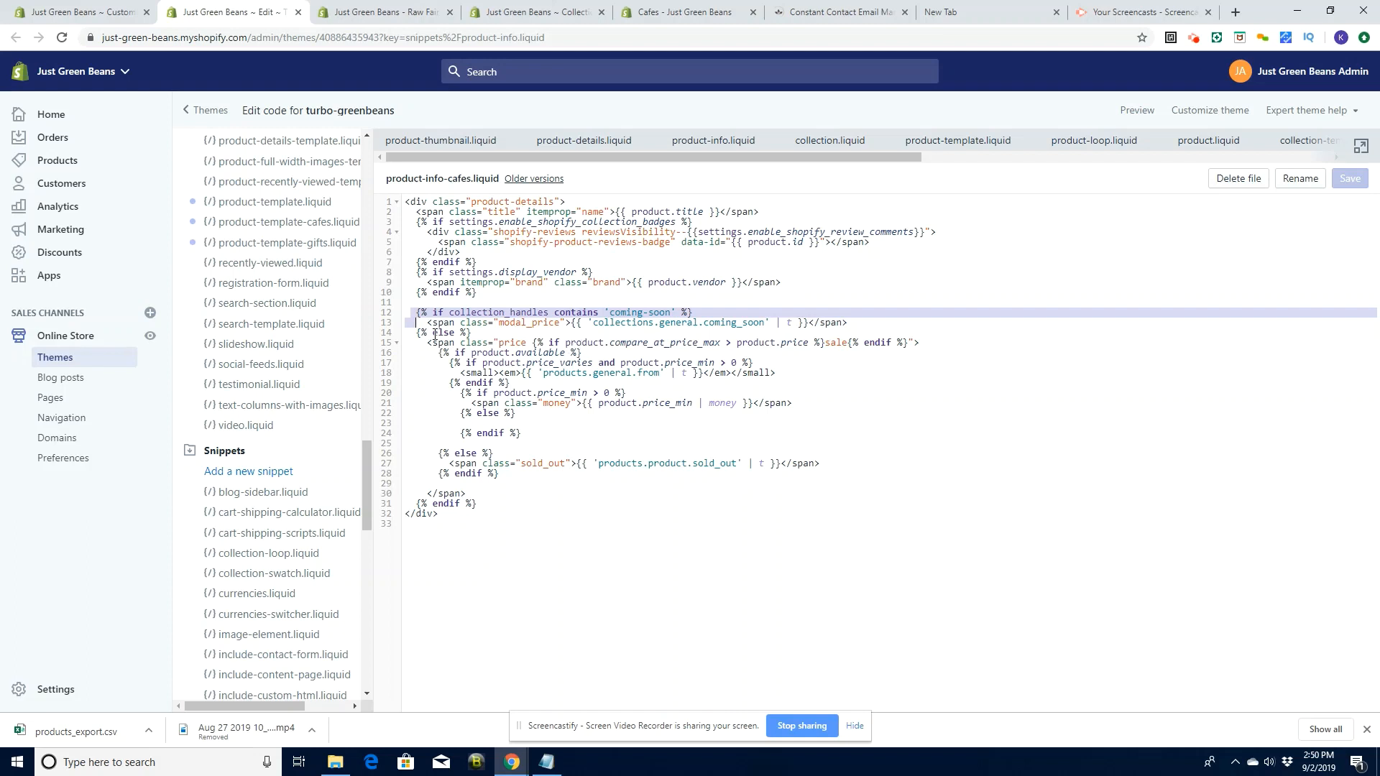
click(417, 310)
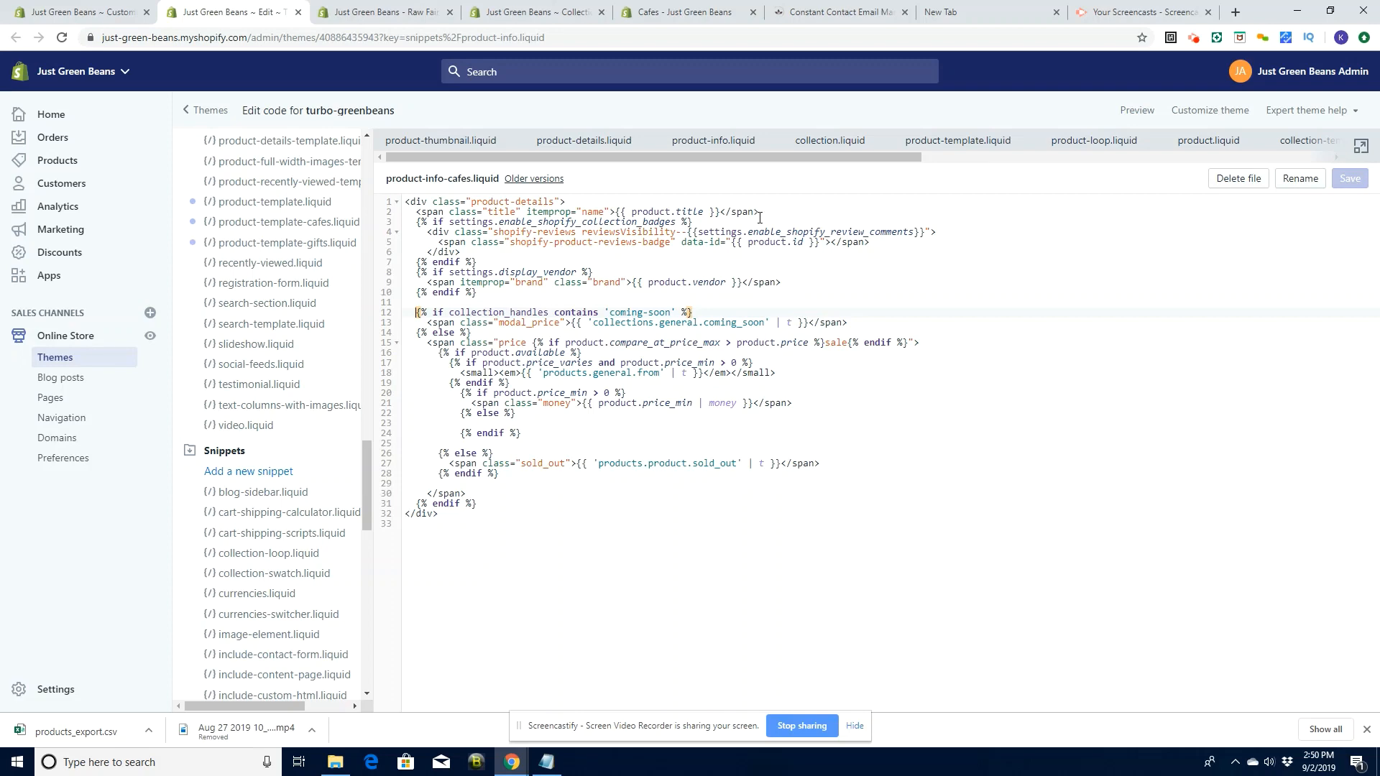
click(696, 12)
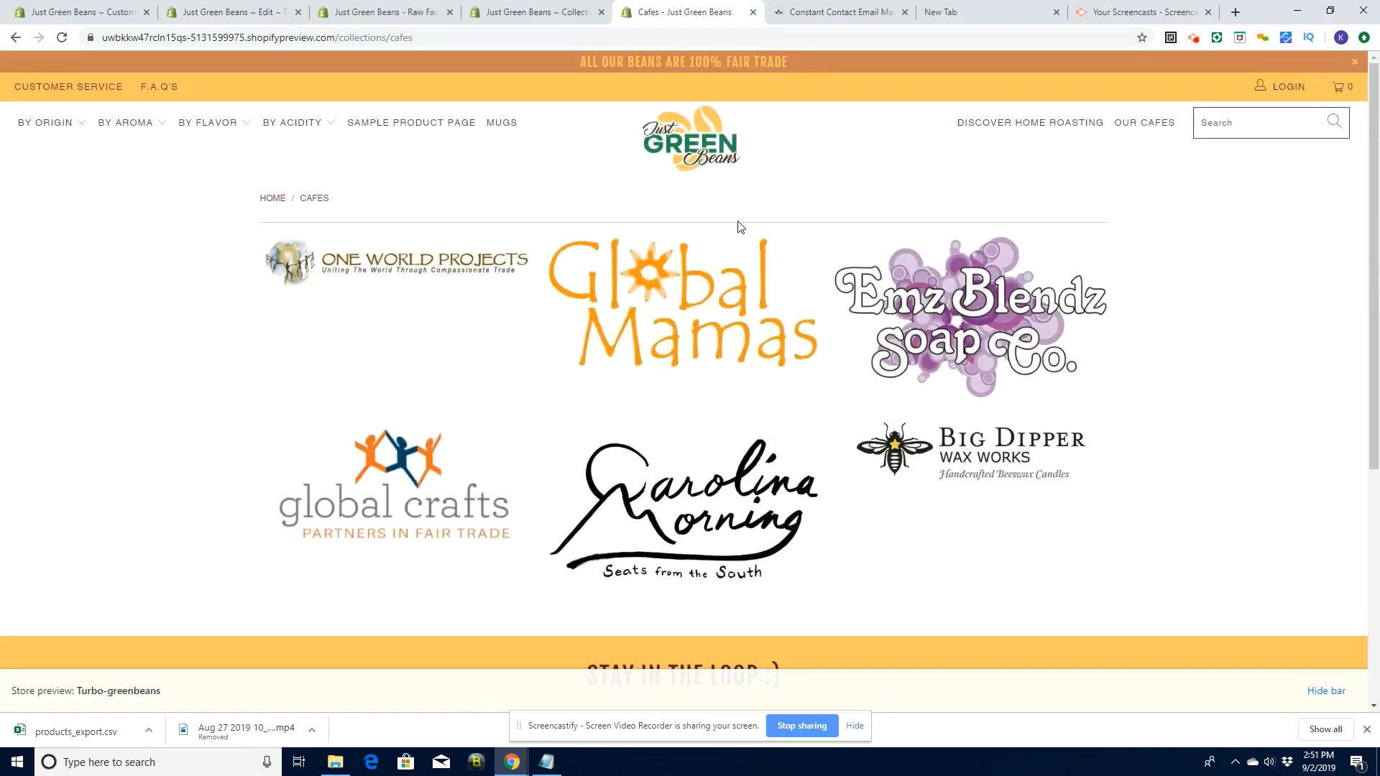
click(365, 40)
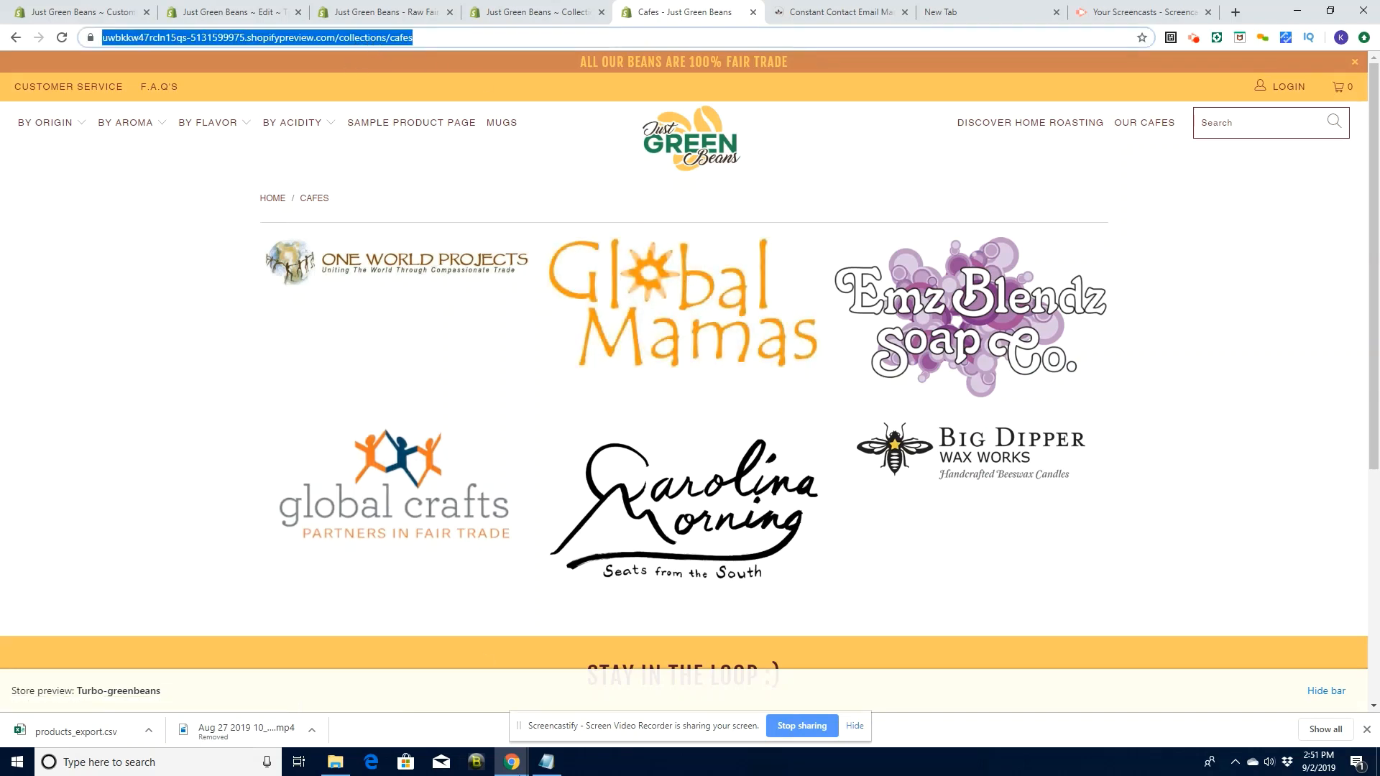
click(367, 758)
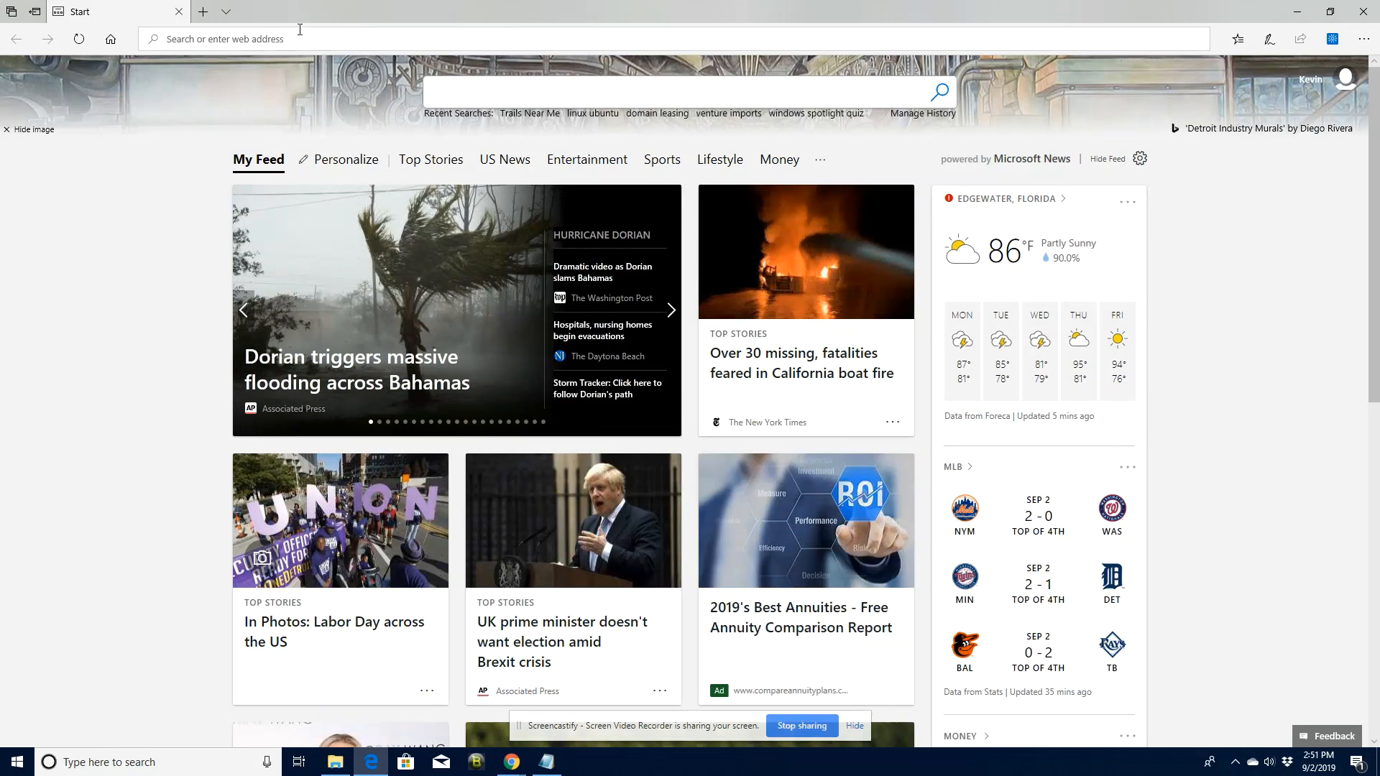
text(gree)
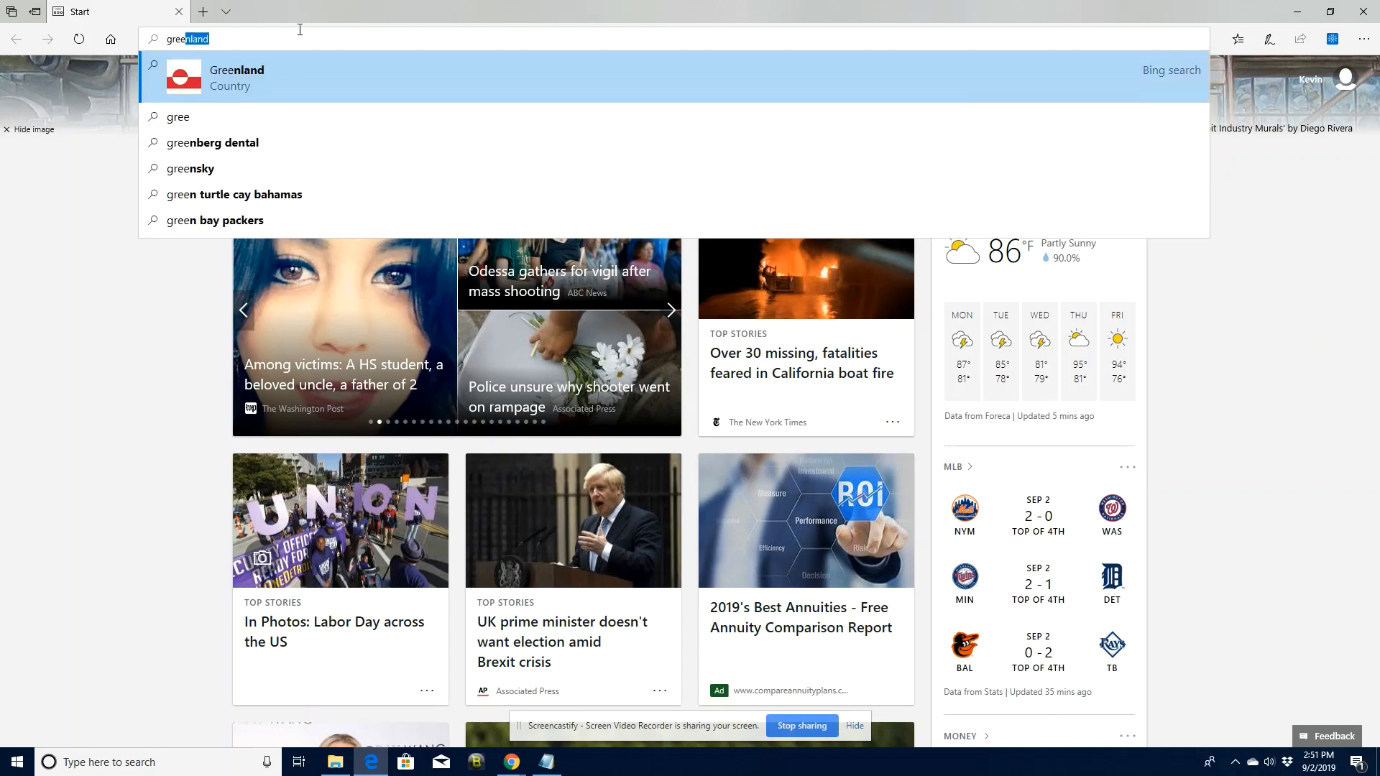
text(n)
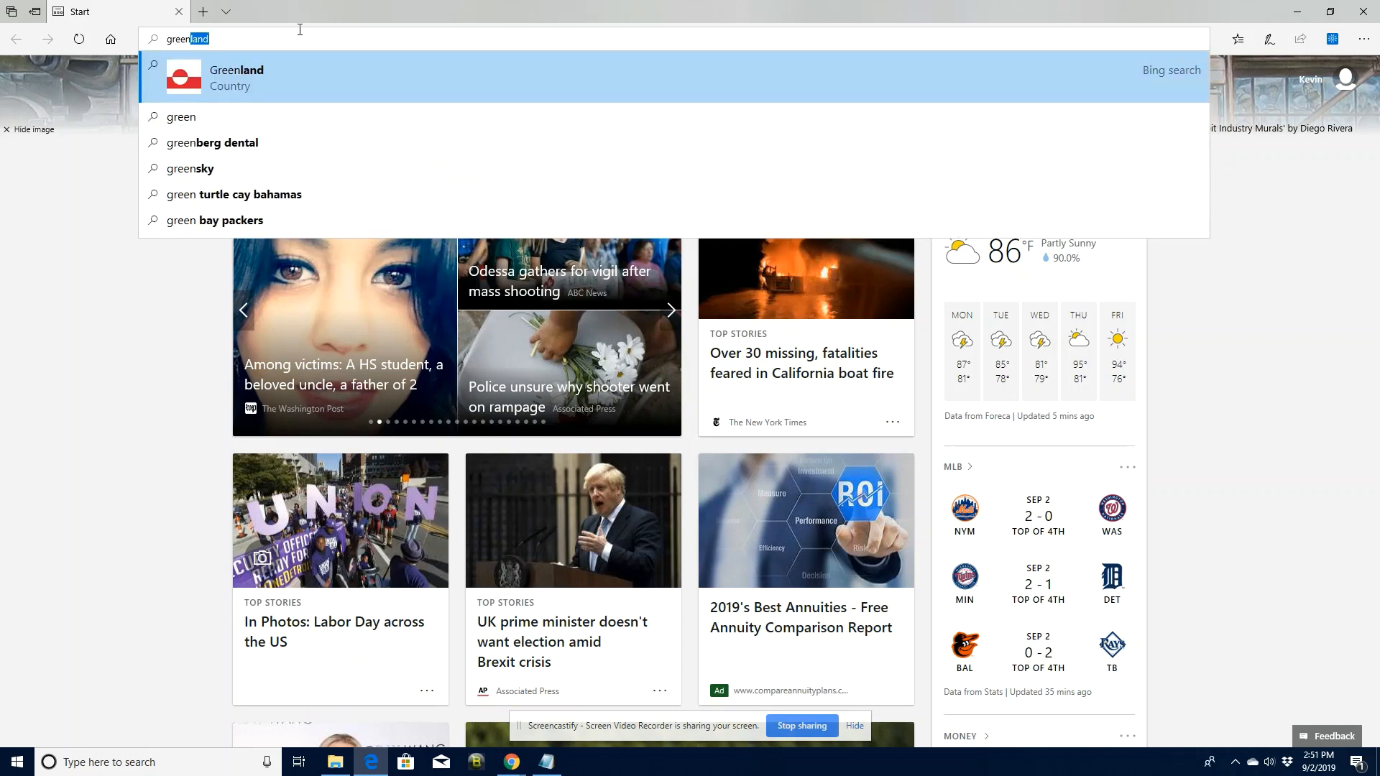
click(511, 761)
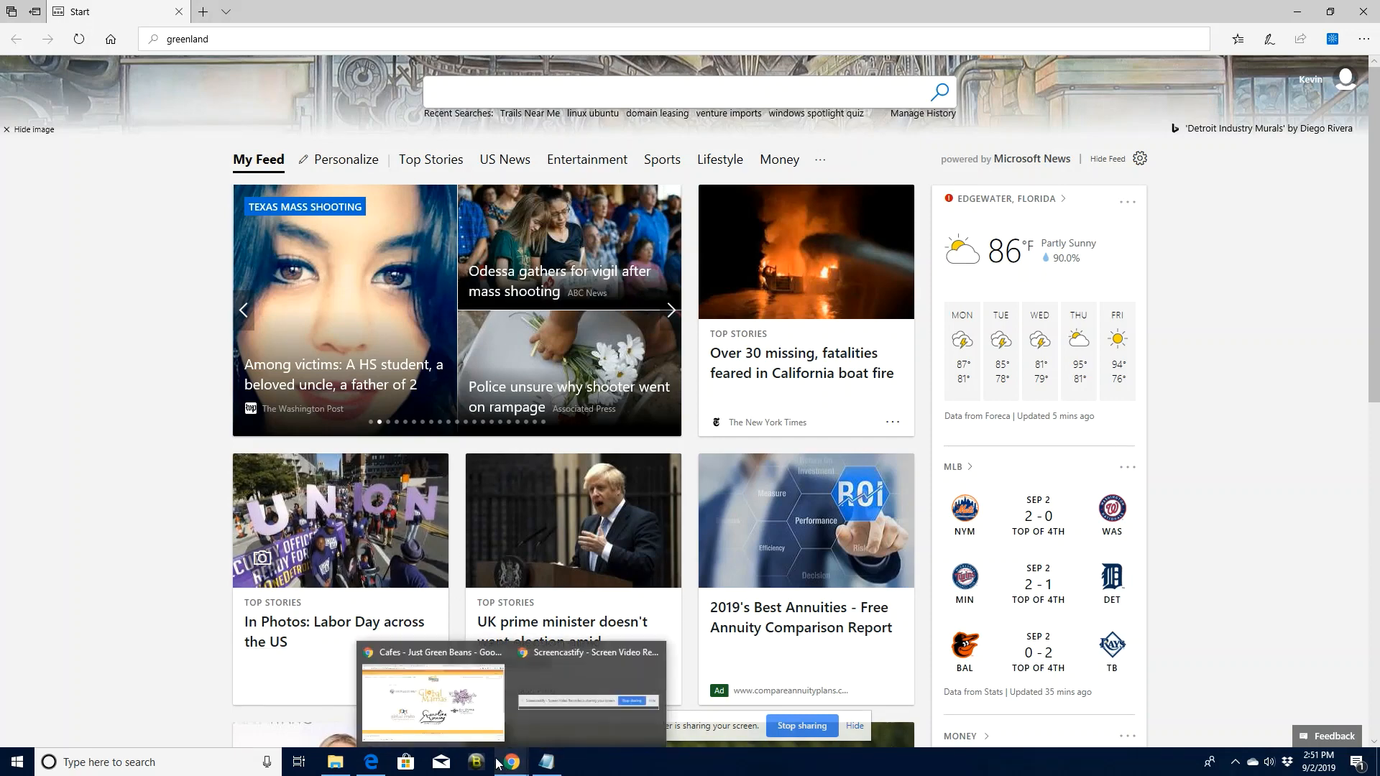
click(439, 658)
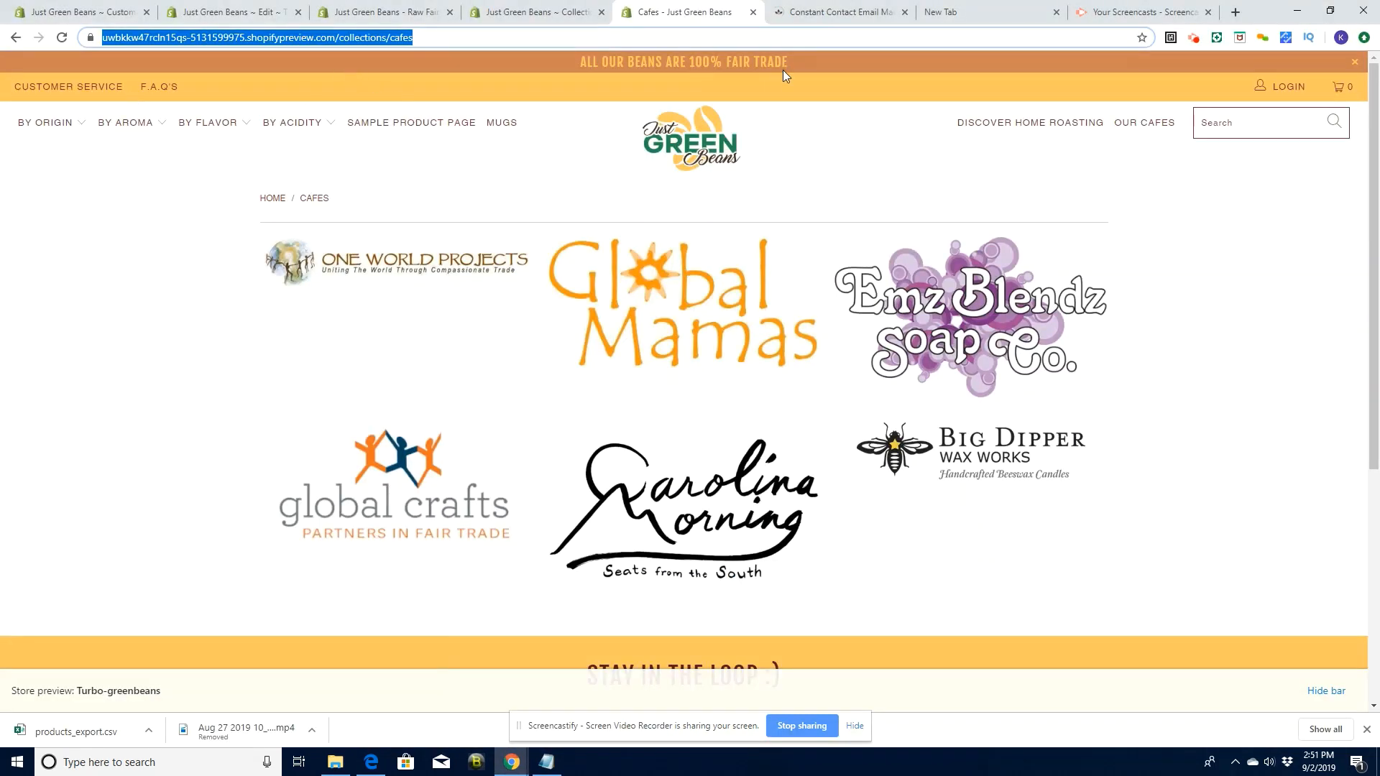
Go to the storefront home page in the store preview, check its address and close the preview page
click(714, 147)
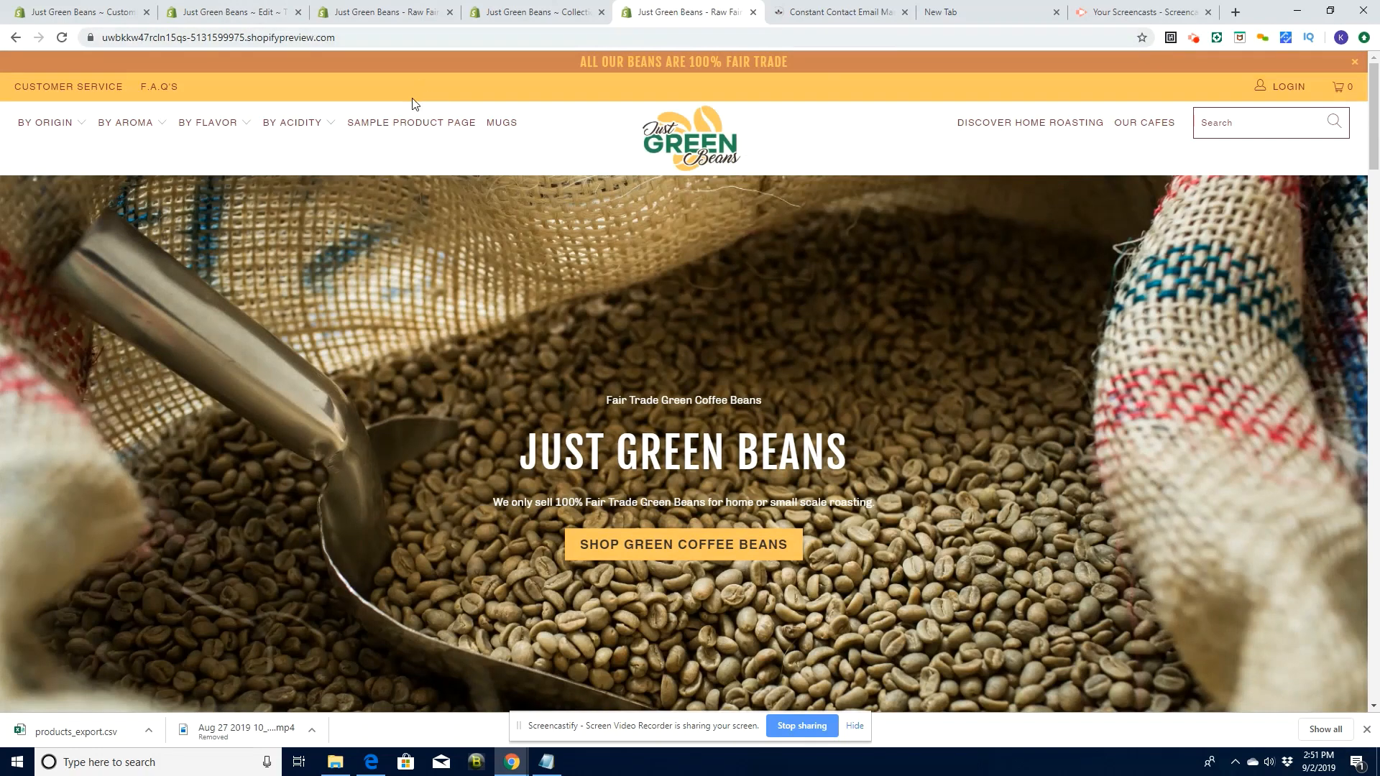
click(359, 38)
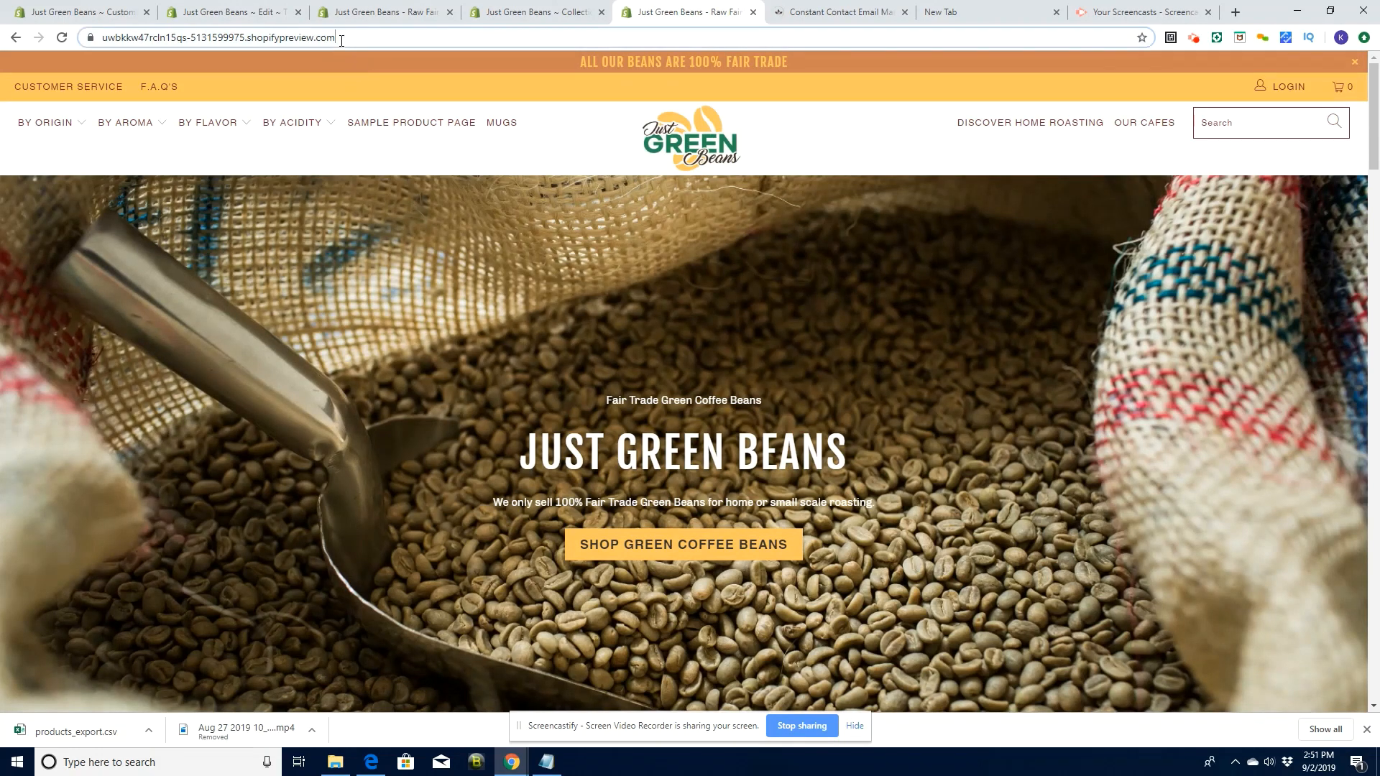
click(753, 13)
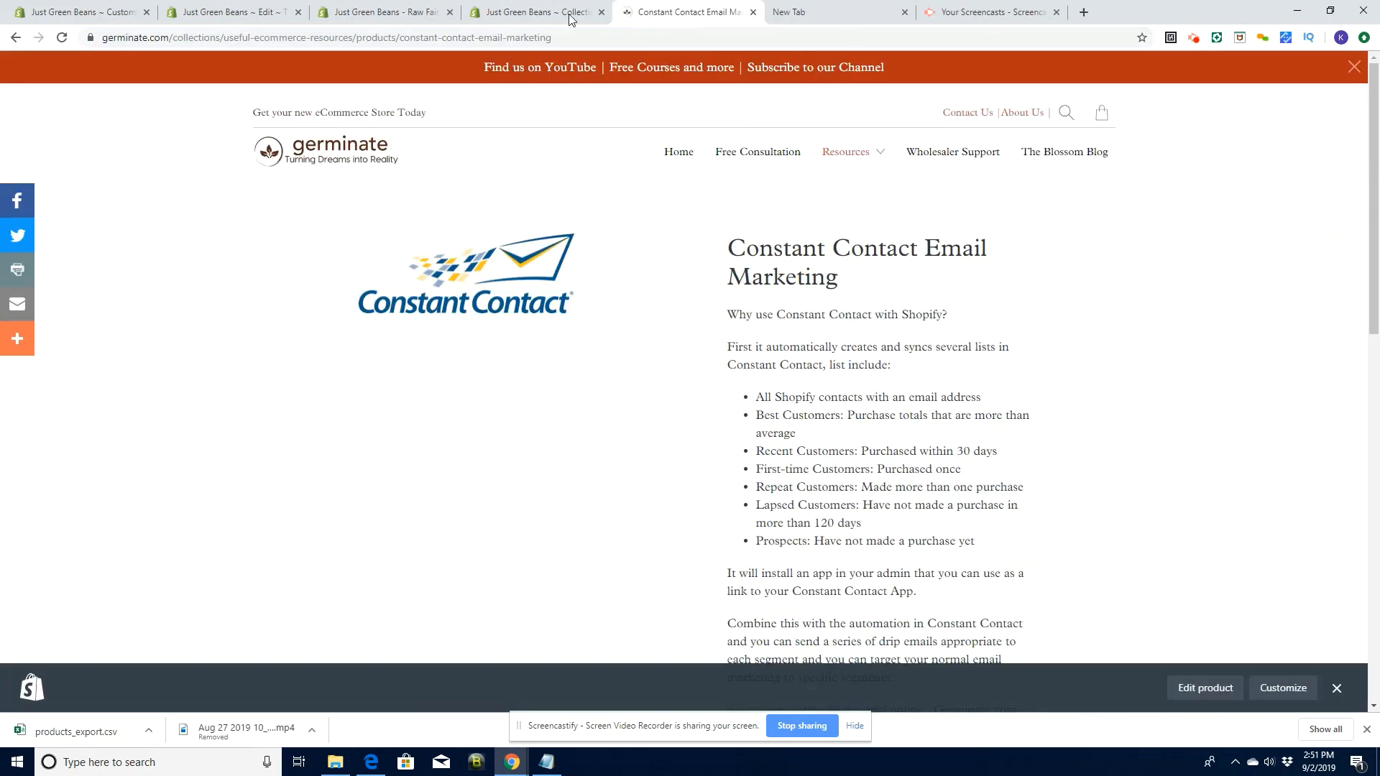
Open the Our Cafes collection on the live justgreenbeans.com store and copy the page's address
click(367, 14)
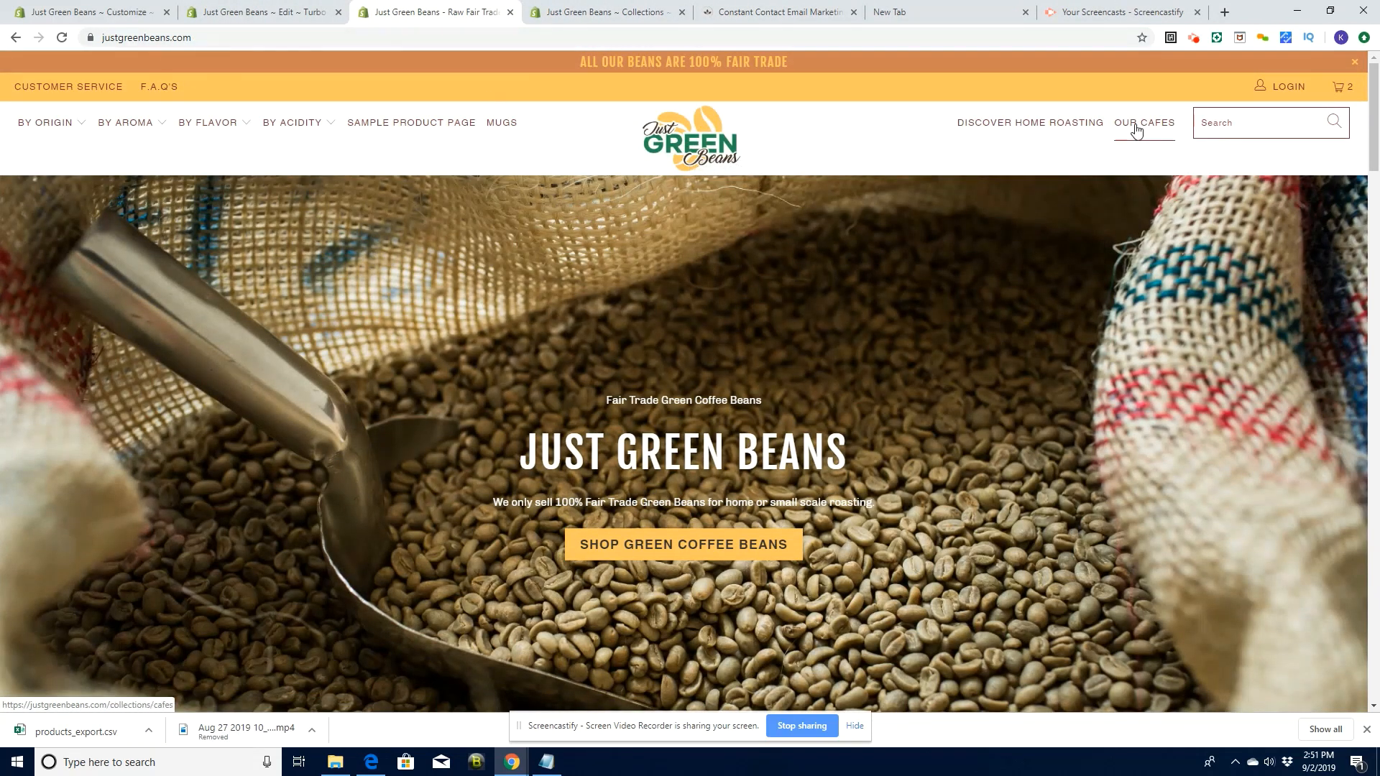
click(1148, 127)
click(276, 40)
key(ctrl+c)
click(371, 761)
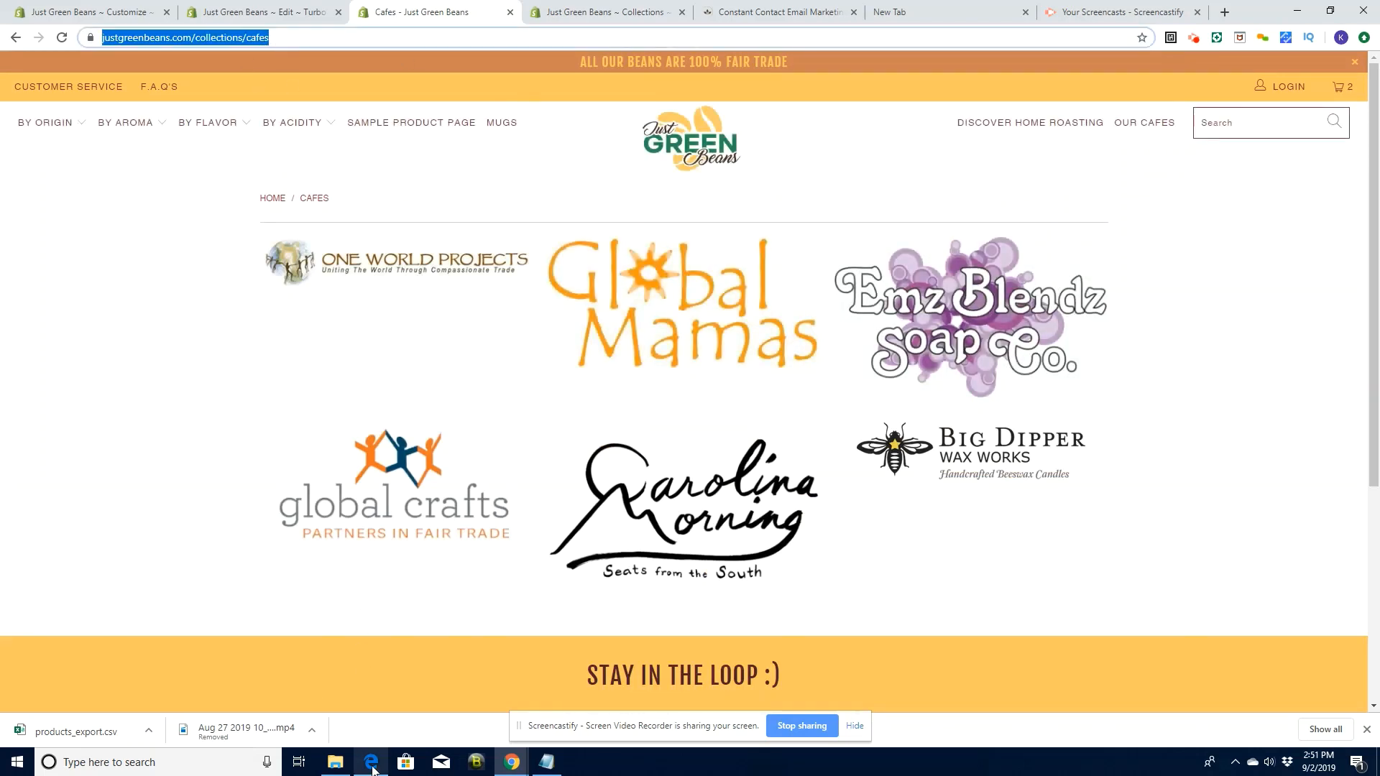
text(green)
key(ctrl+a)
key(ctrl+v)
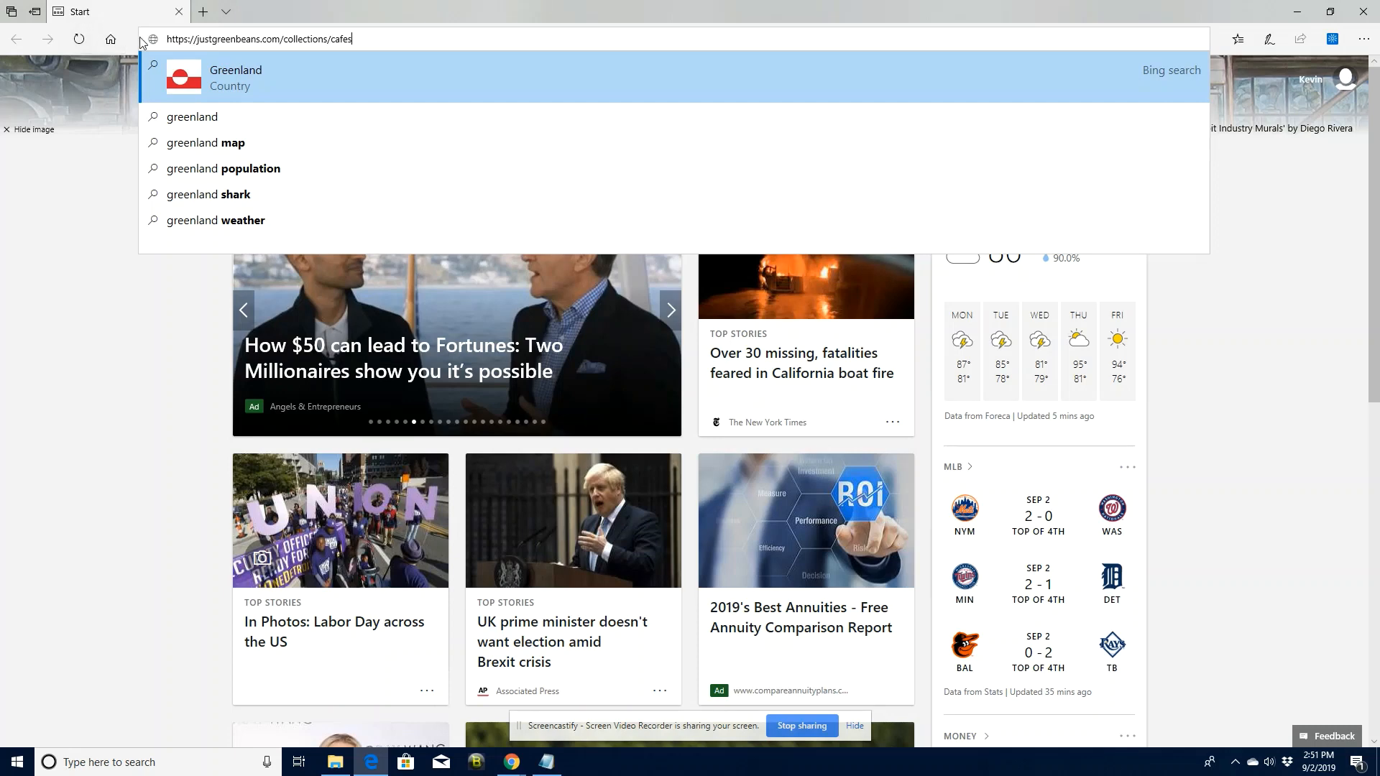
key(Return)
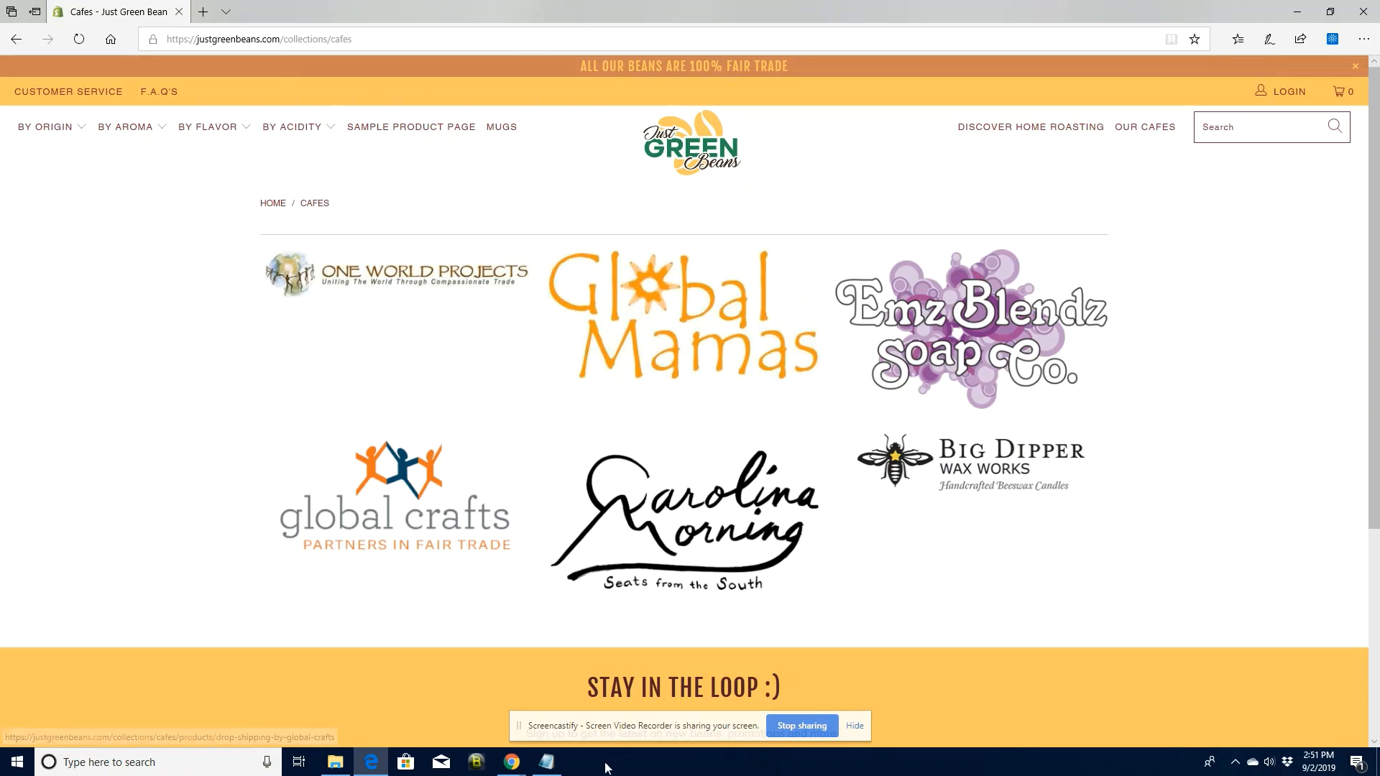
Switch back to Chrome and open product-thumbnail.liquid in the theme code editor
mouse_move(512, 764)
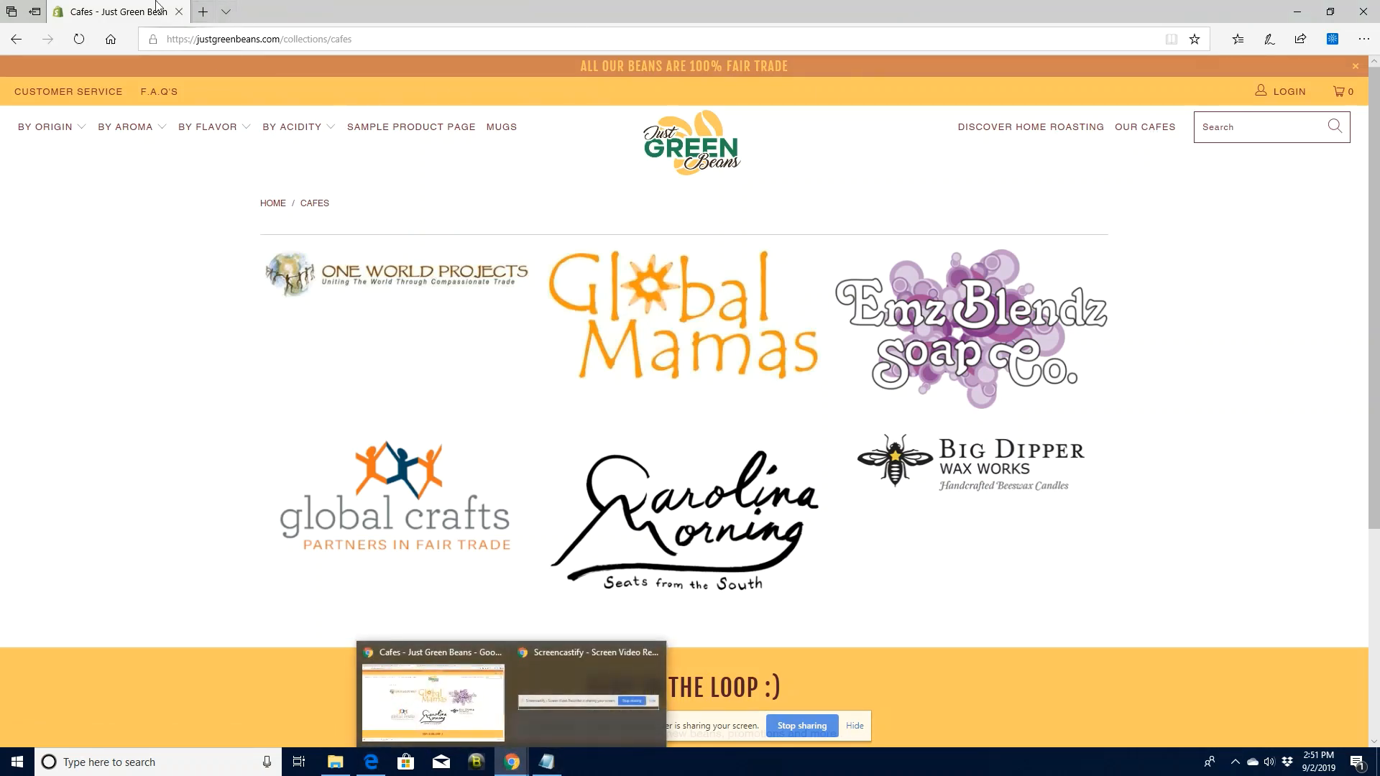
click(451, 661)
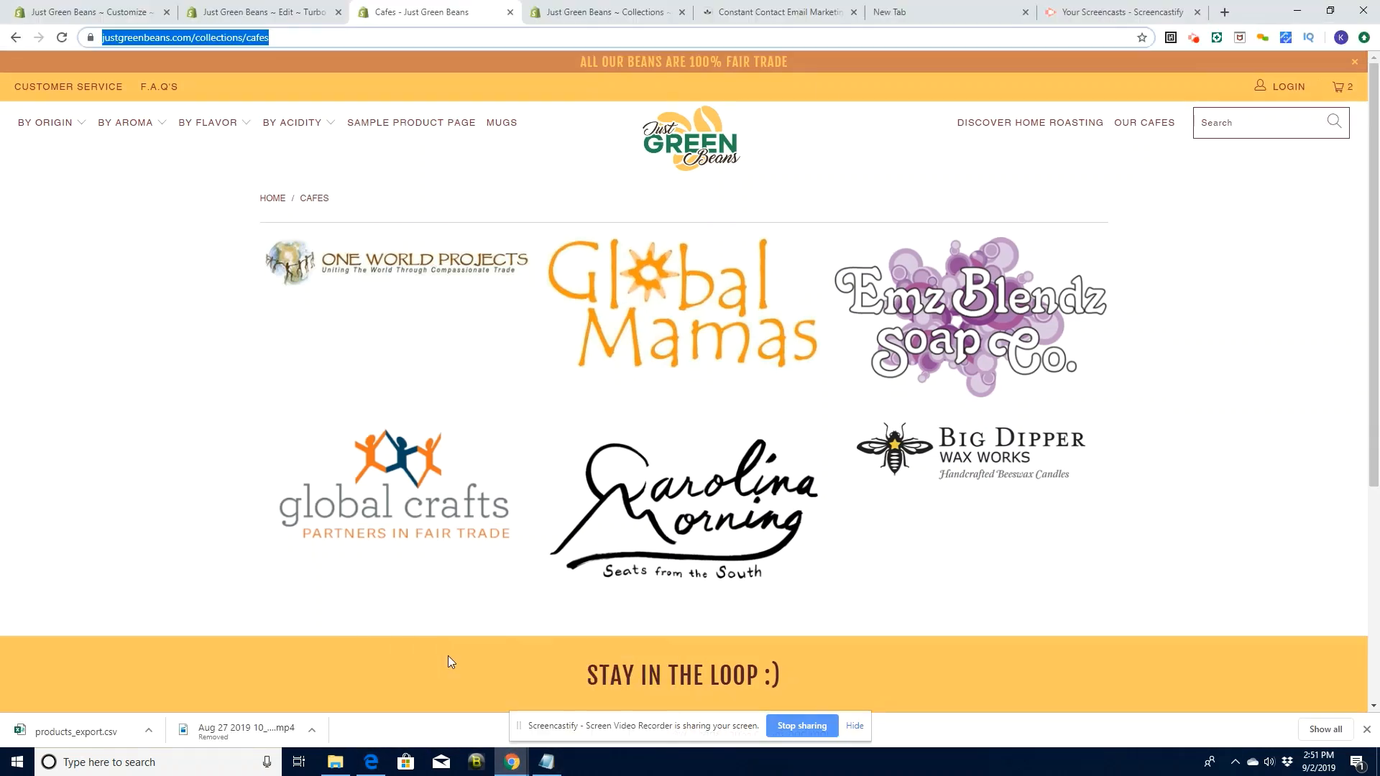
click(251, 14)
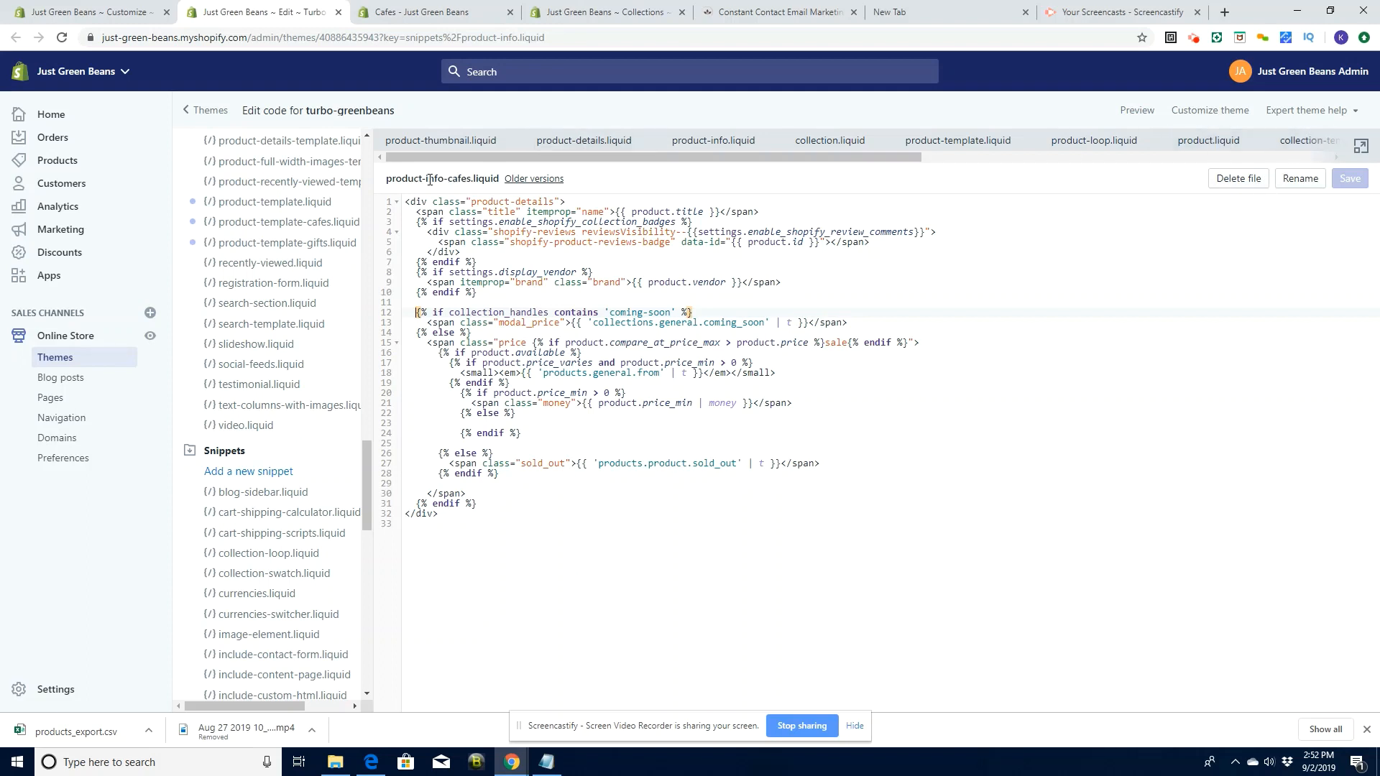
click(466, 144)
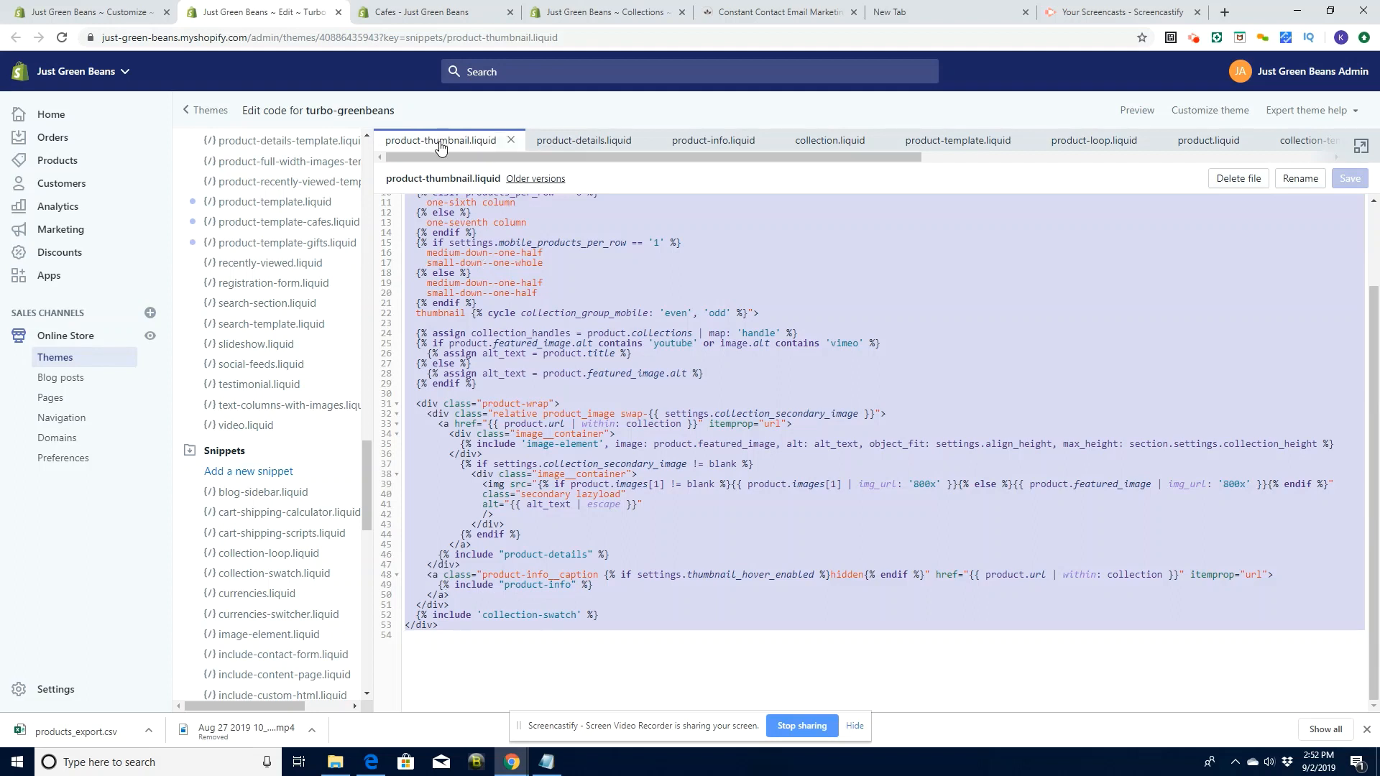
Find the product-details include in product-thumbnail-cafes.liquid and open the product-details.liquid snippet to review its code
drag(881, 157, 1220, 173)
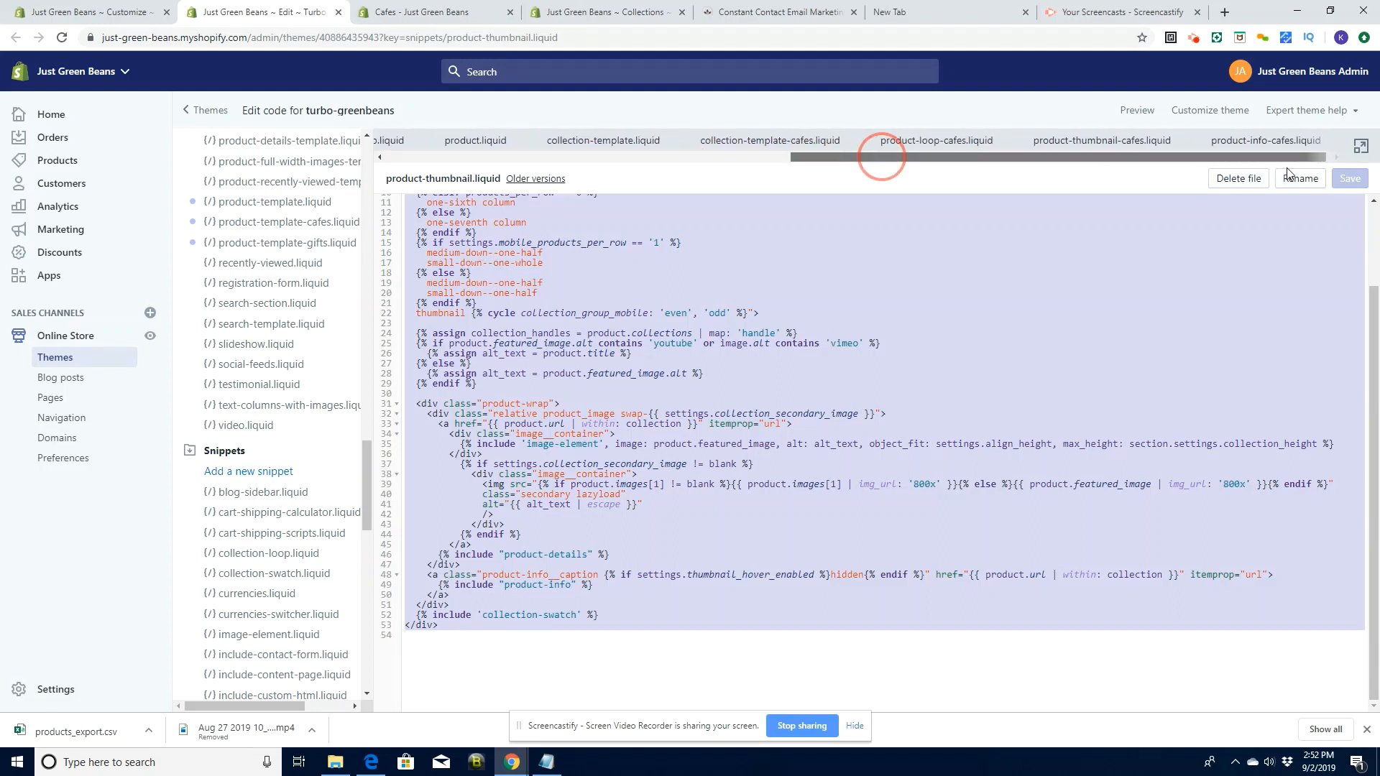
click(1078, 141)
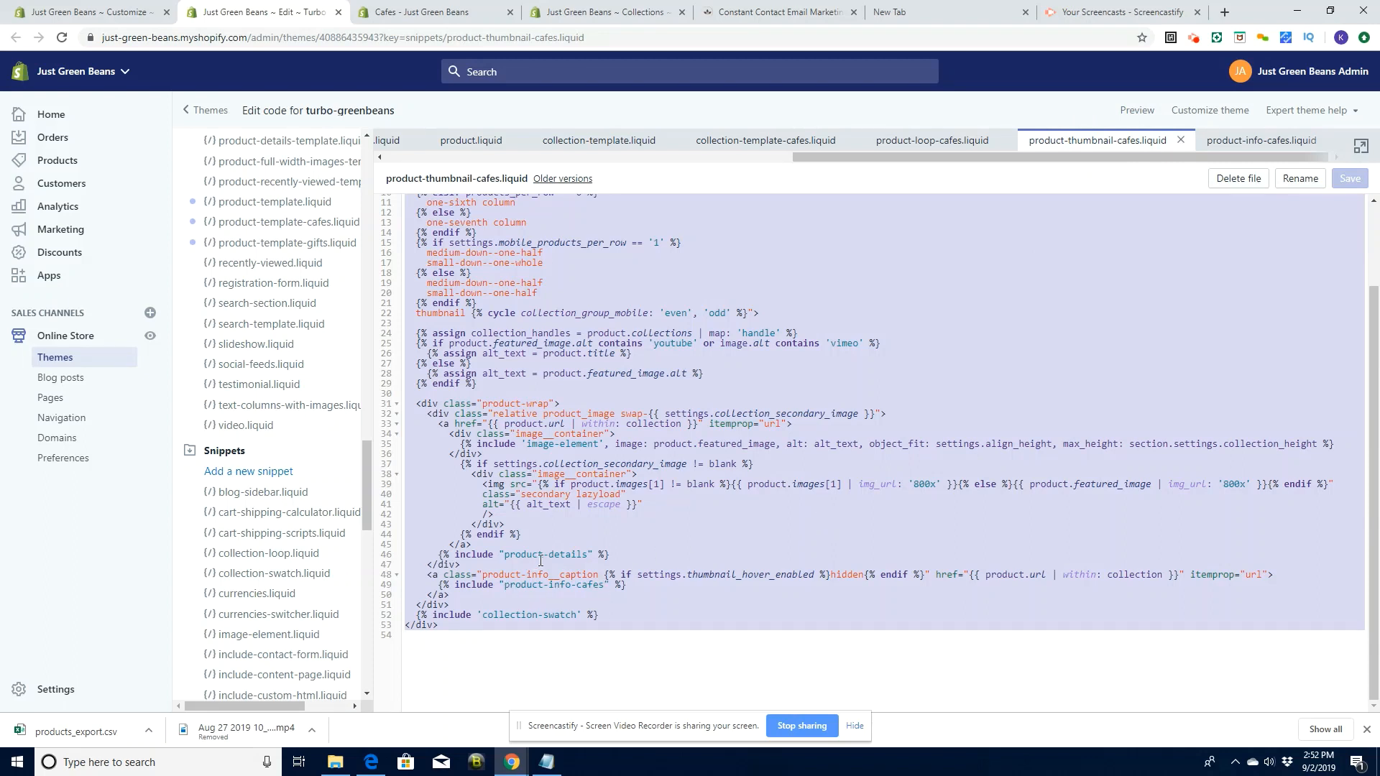
click(589, 556)
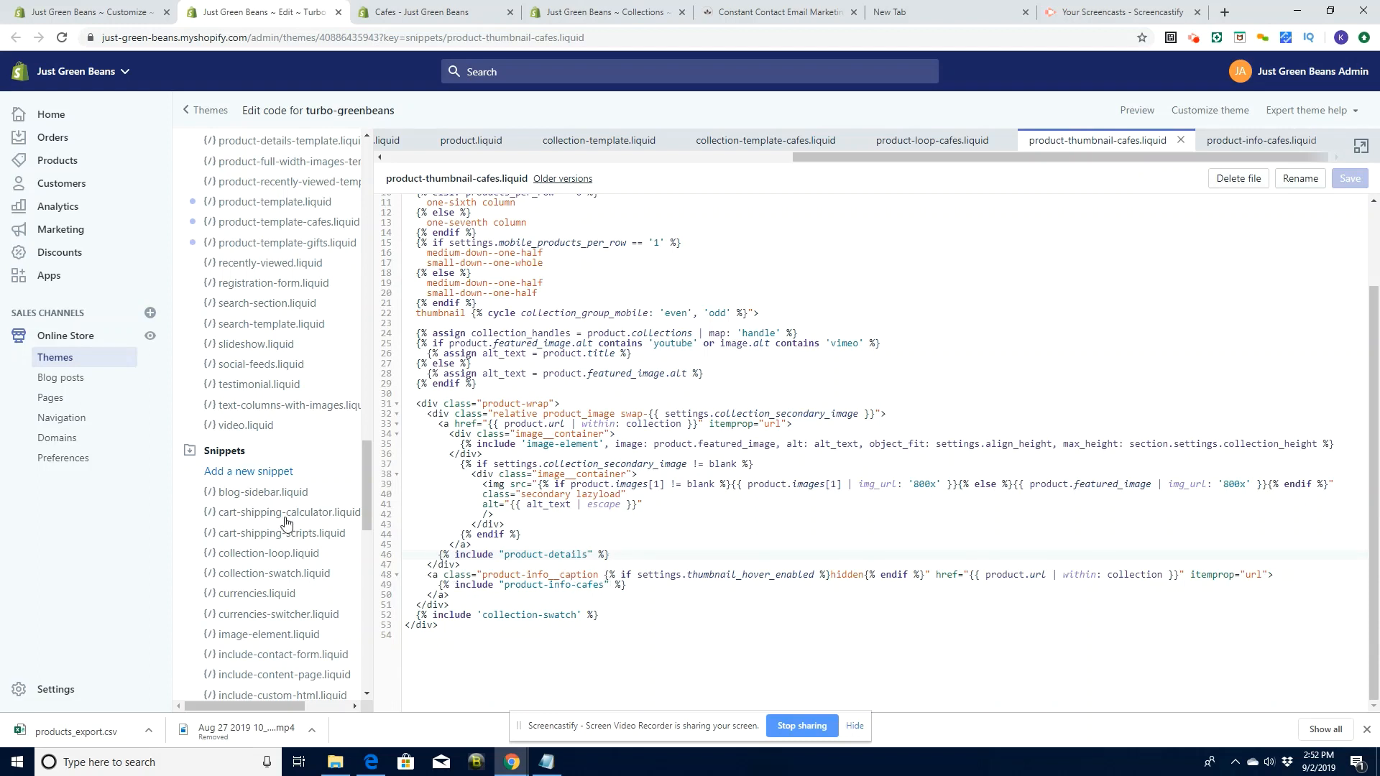
drag(368, 493, 373, 574)
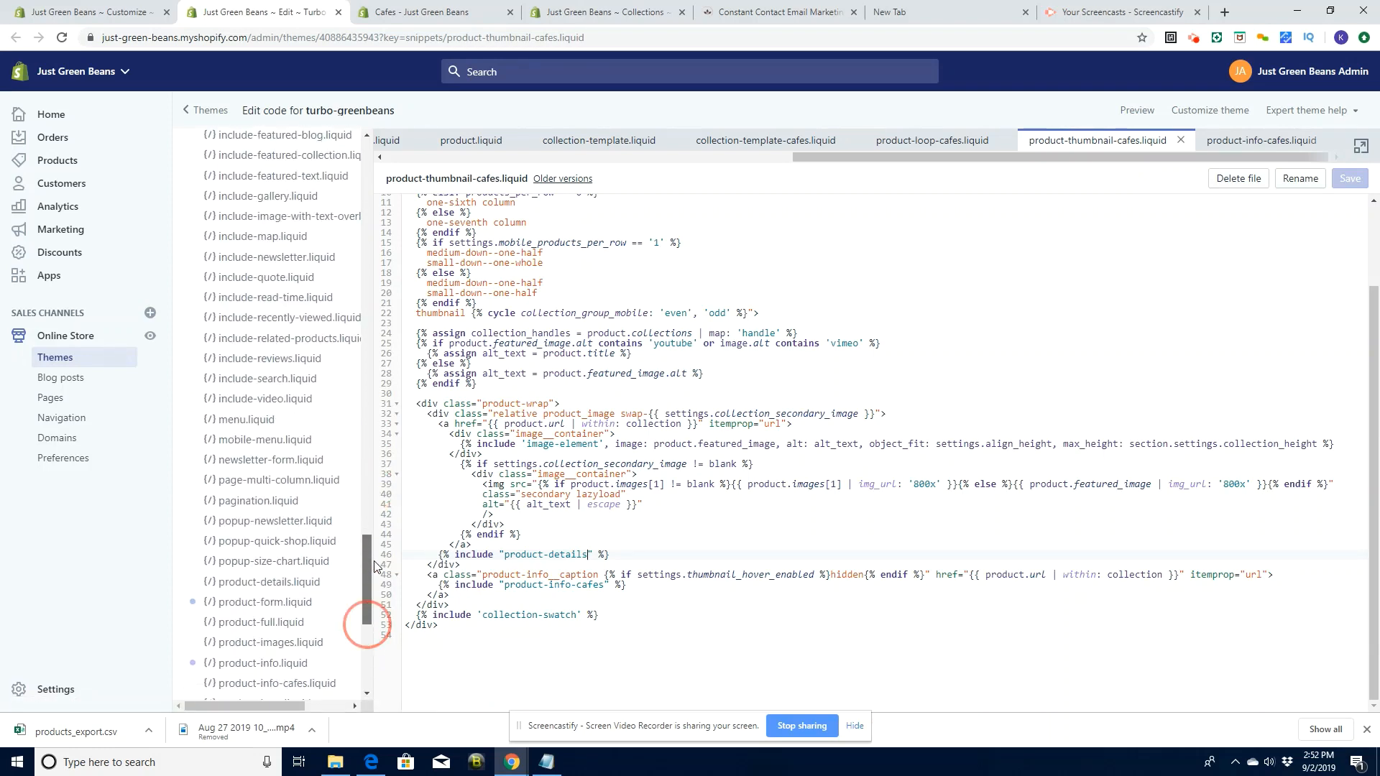
click(267, 580)
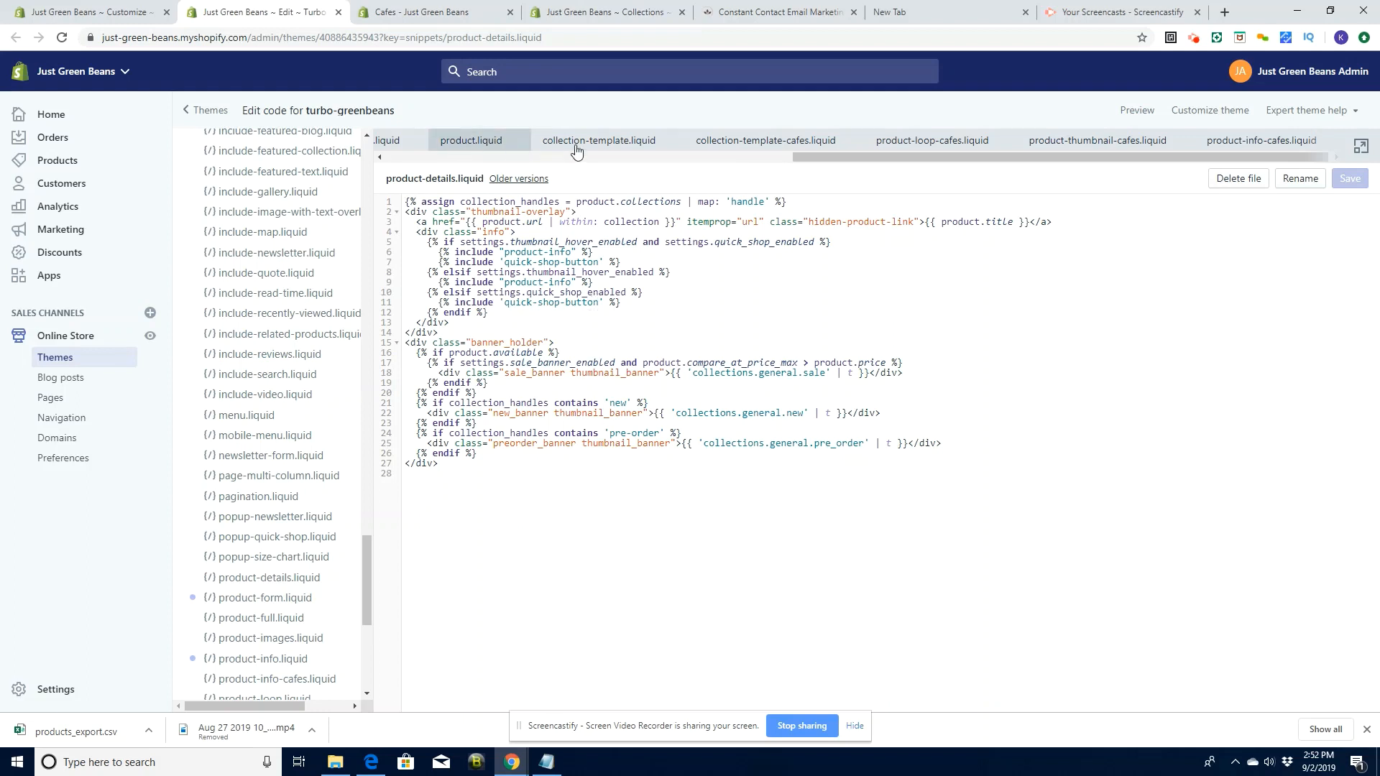
Change the product-details include in product-thumbnail-cafes.liquid to "product-details-cafe" and save the file
drag(1142, 153, 1221, 156)
click(1096, 142)
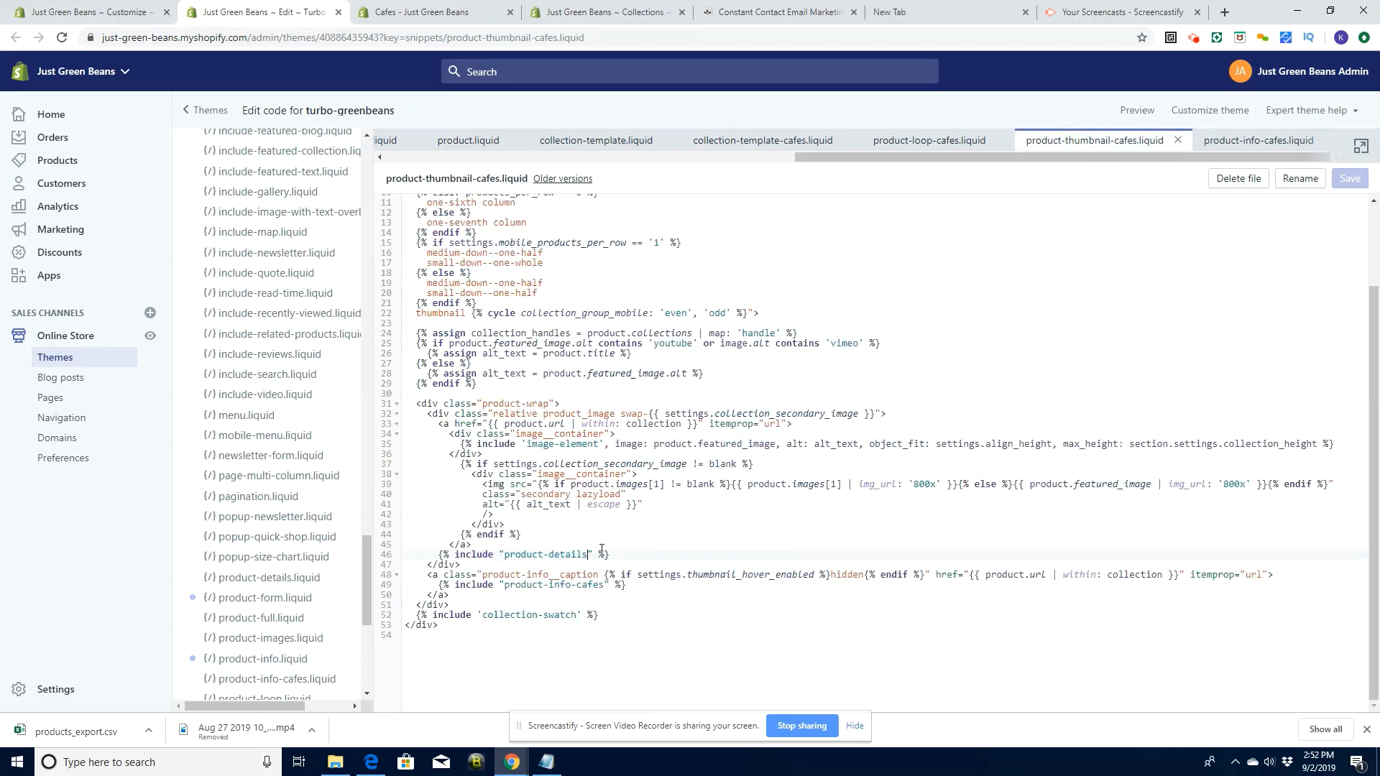
text(-cafe)
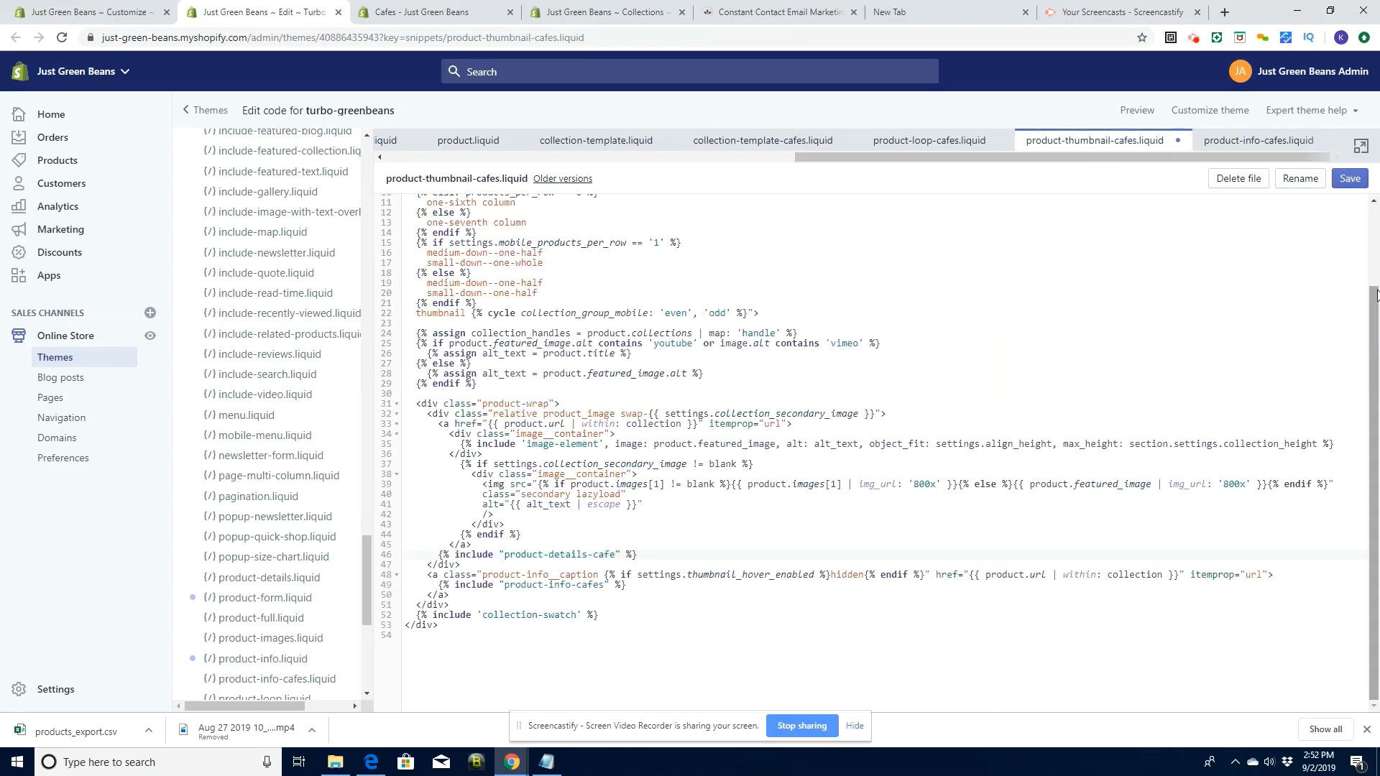
click(1348, 182)
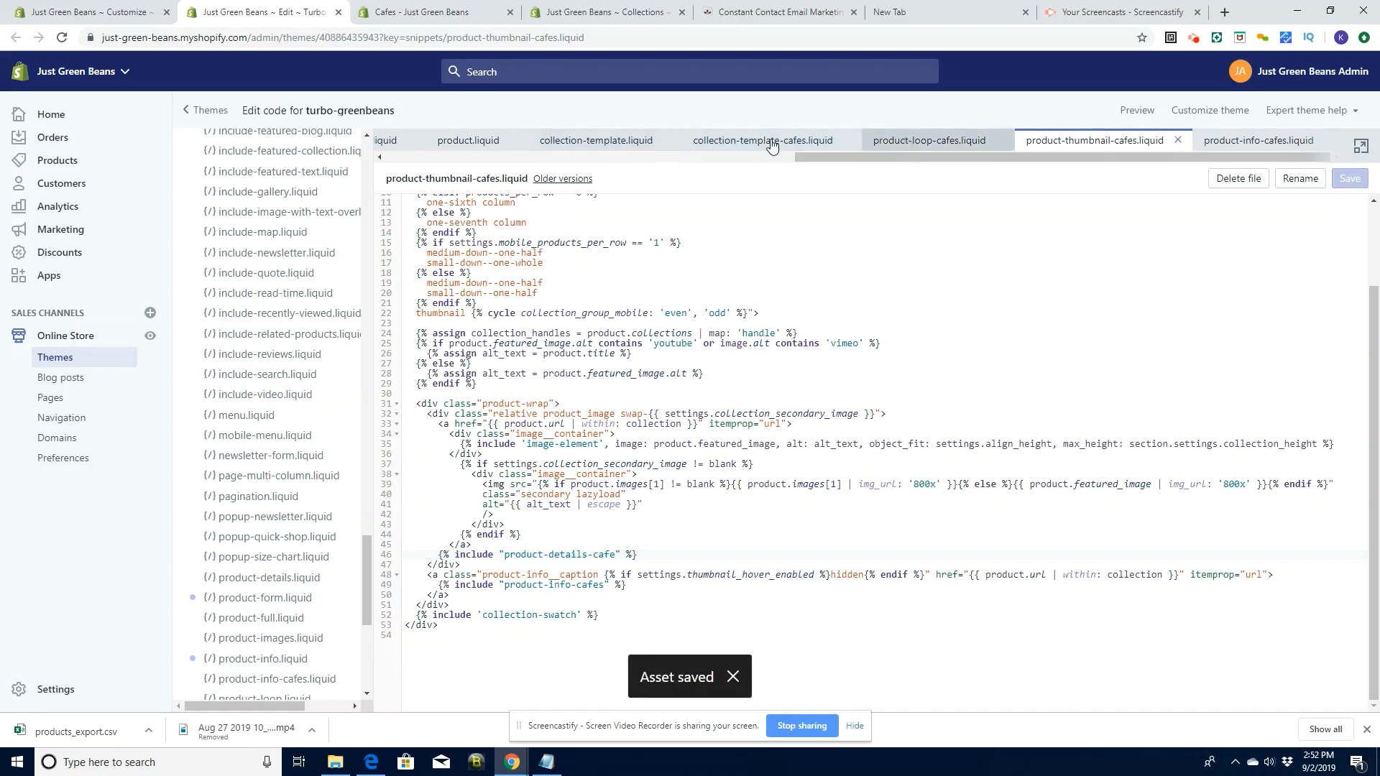
Copy the entire code of the product-details.liquid snippet
drag(858, 157, 459, 153)
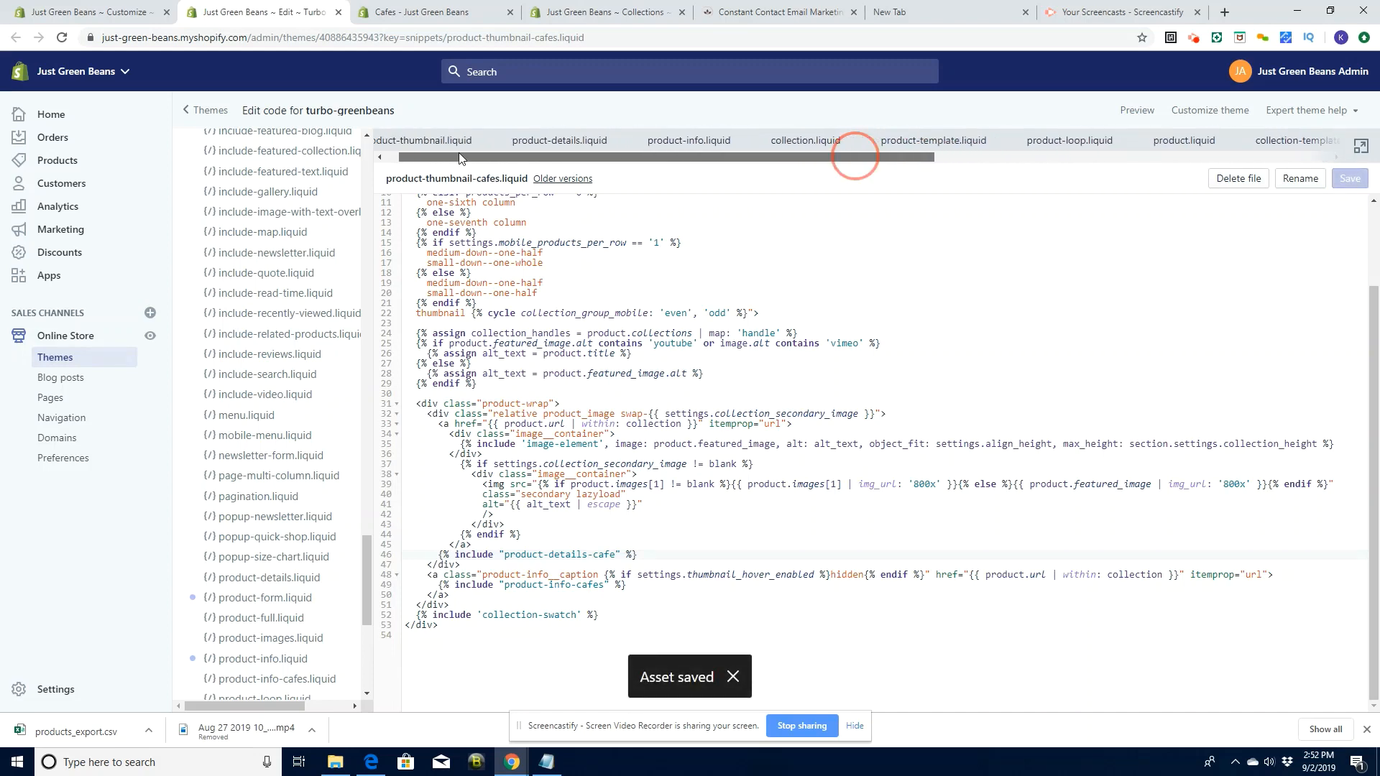
click(540, 140)
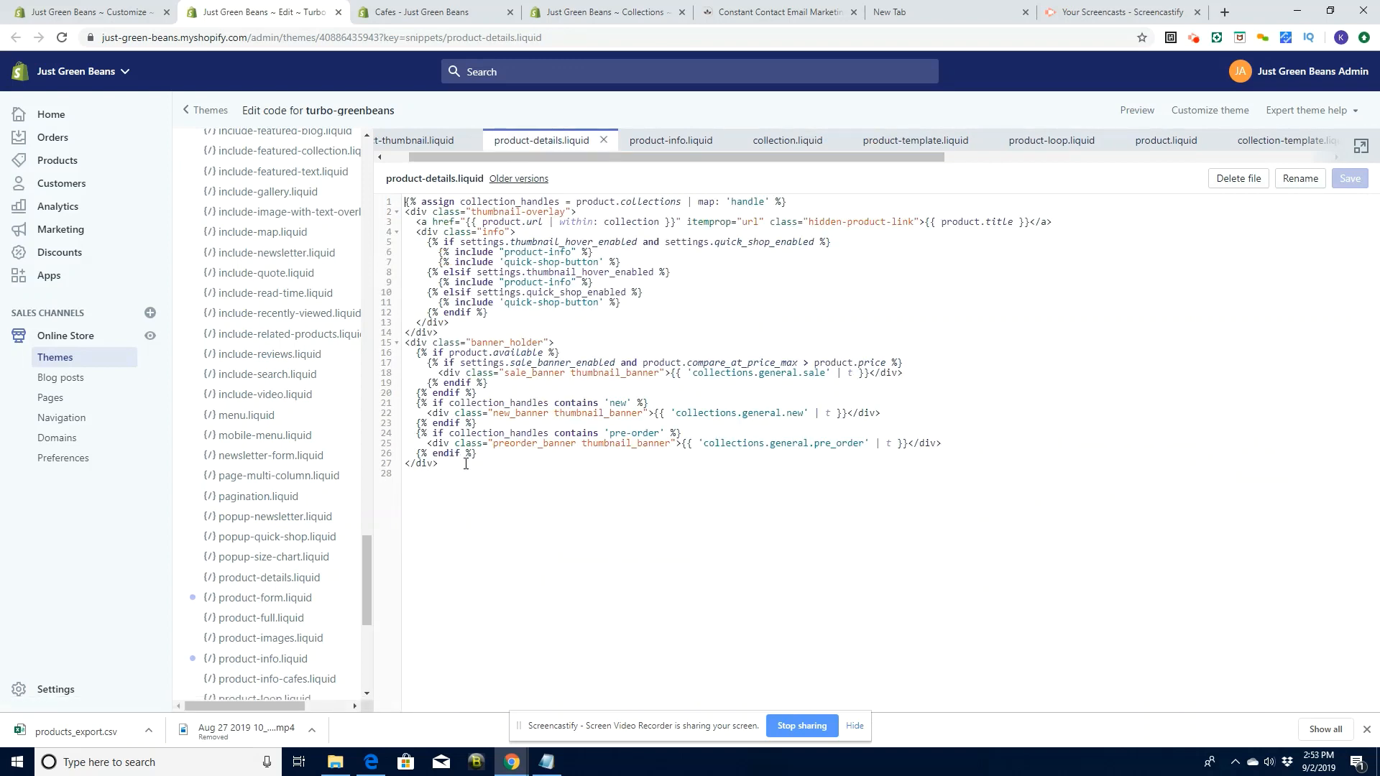
drag(465, 463, 395, 176)
key(ctrl+c)
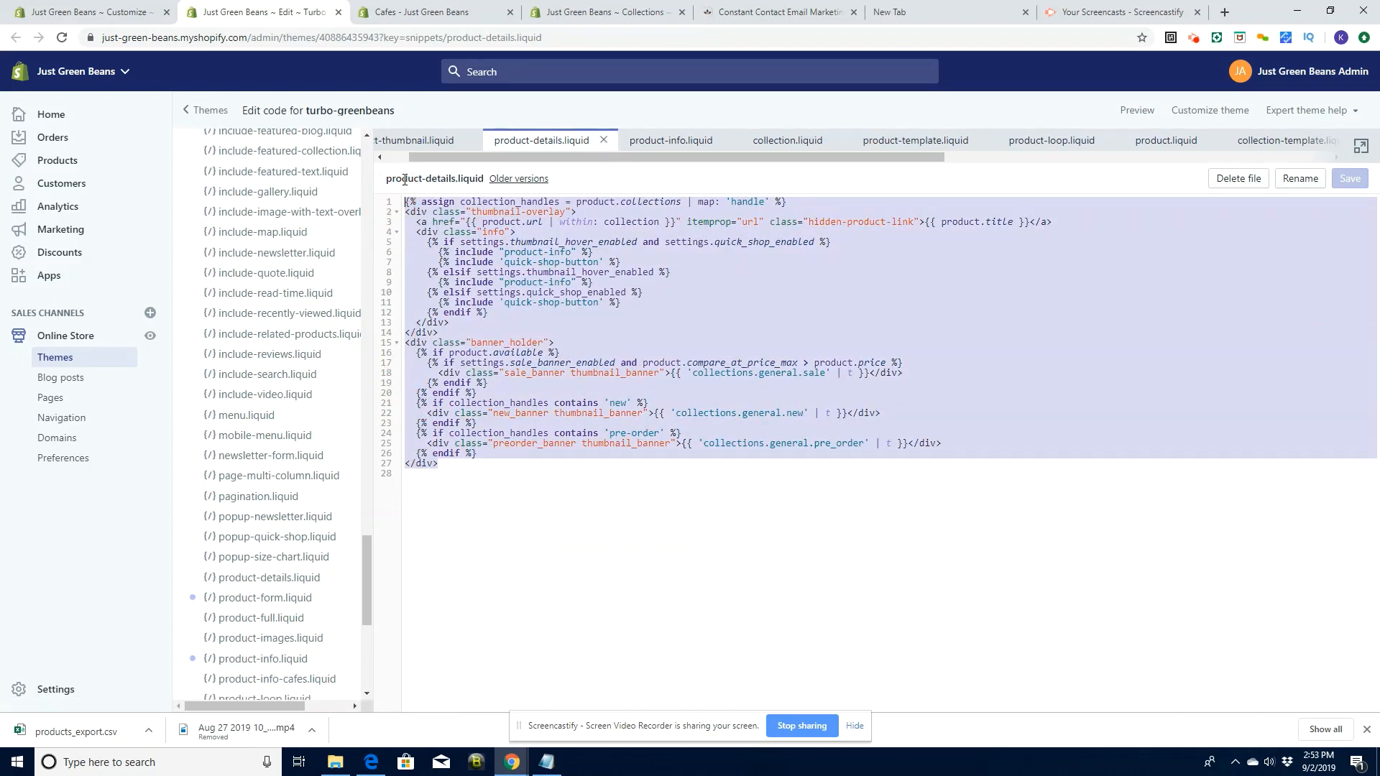
Create a new snippet named product-details-cafes and paste the copied product-details code into it
mouse_move(368, 588)
mouse_down()
mouse_move(373, 575)
mouse_move(370, 585)
mouse_up()
click(287, 588)
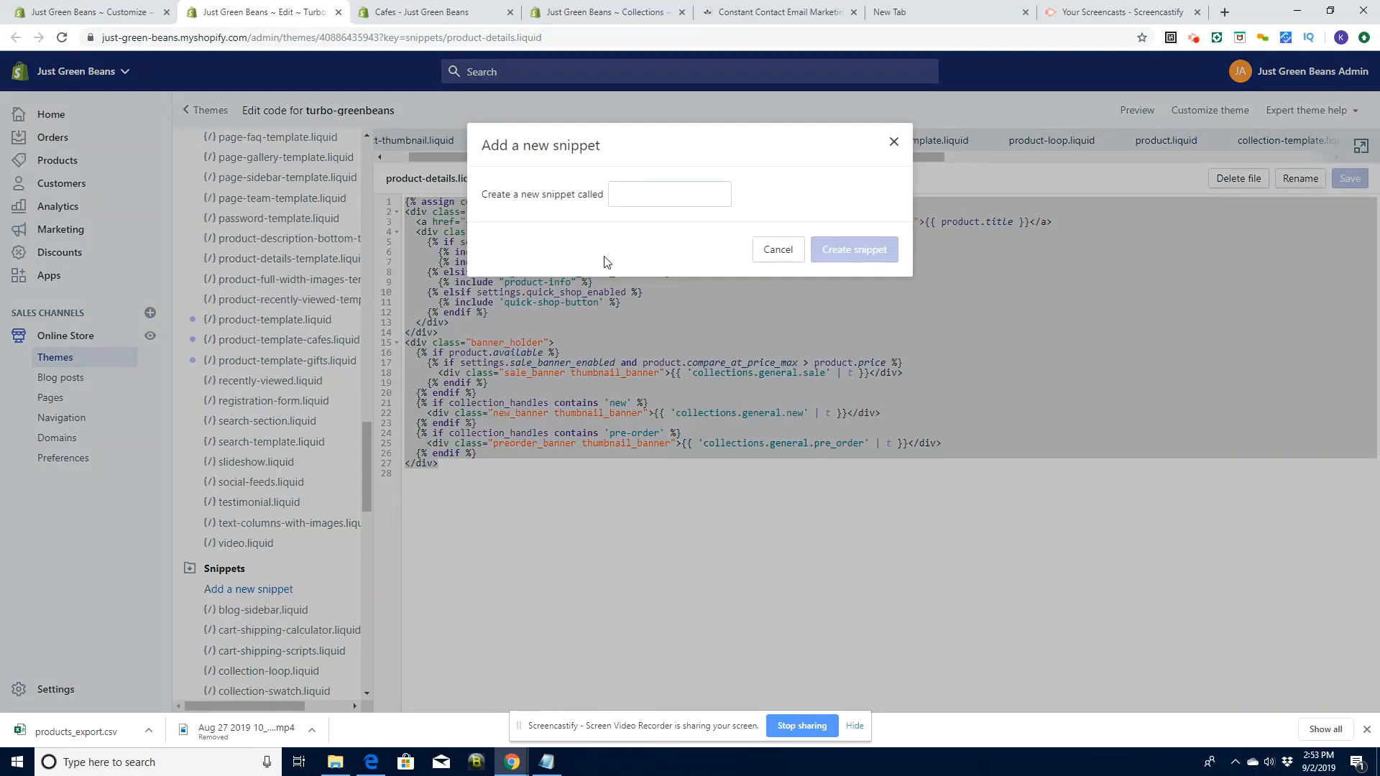
click(638, 194)
text(prod)
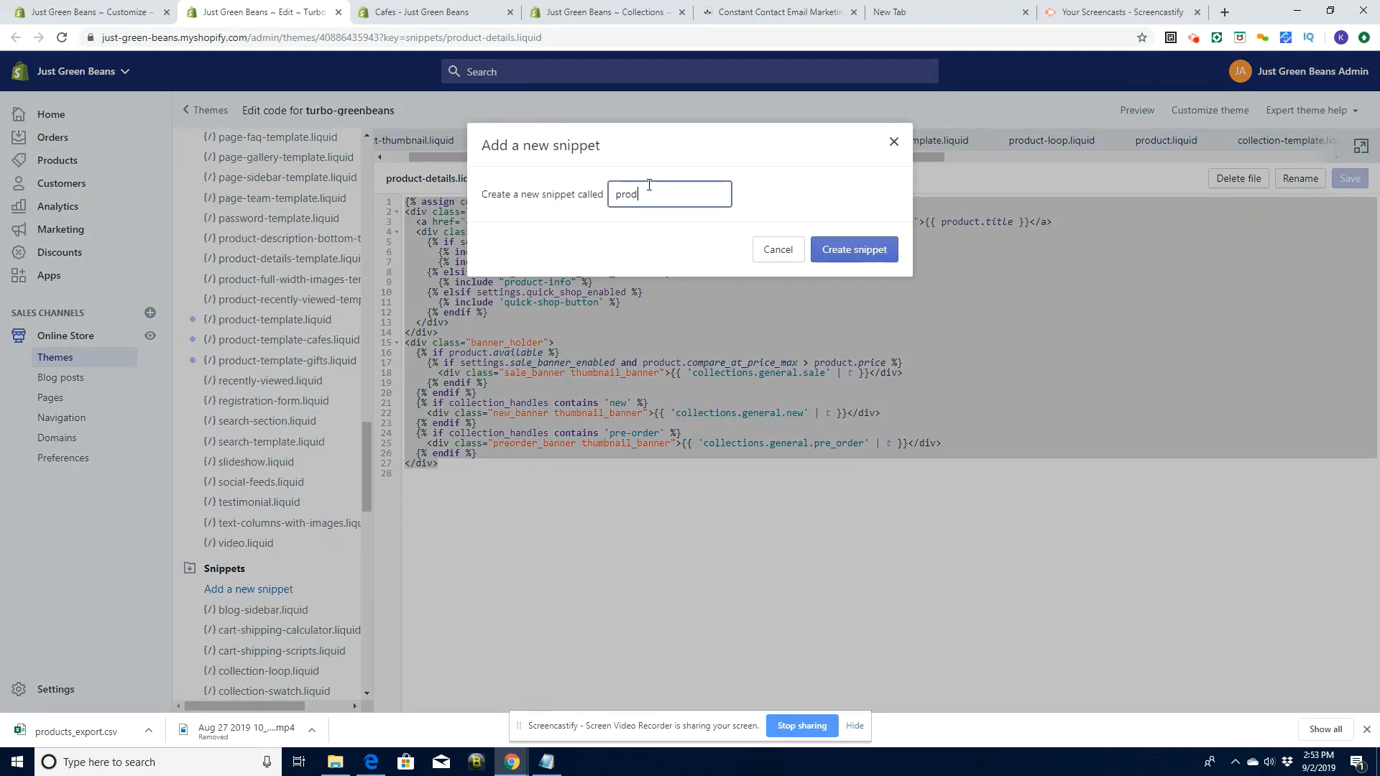
text(uct-details-cafes)
click(863, 253)
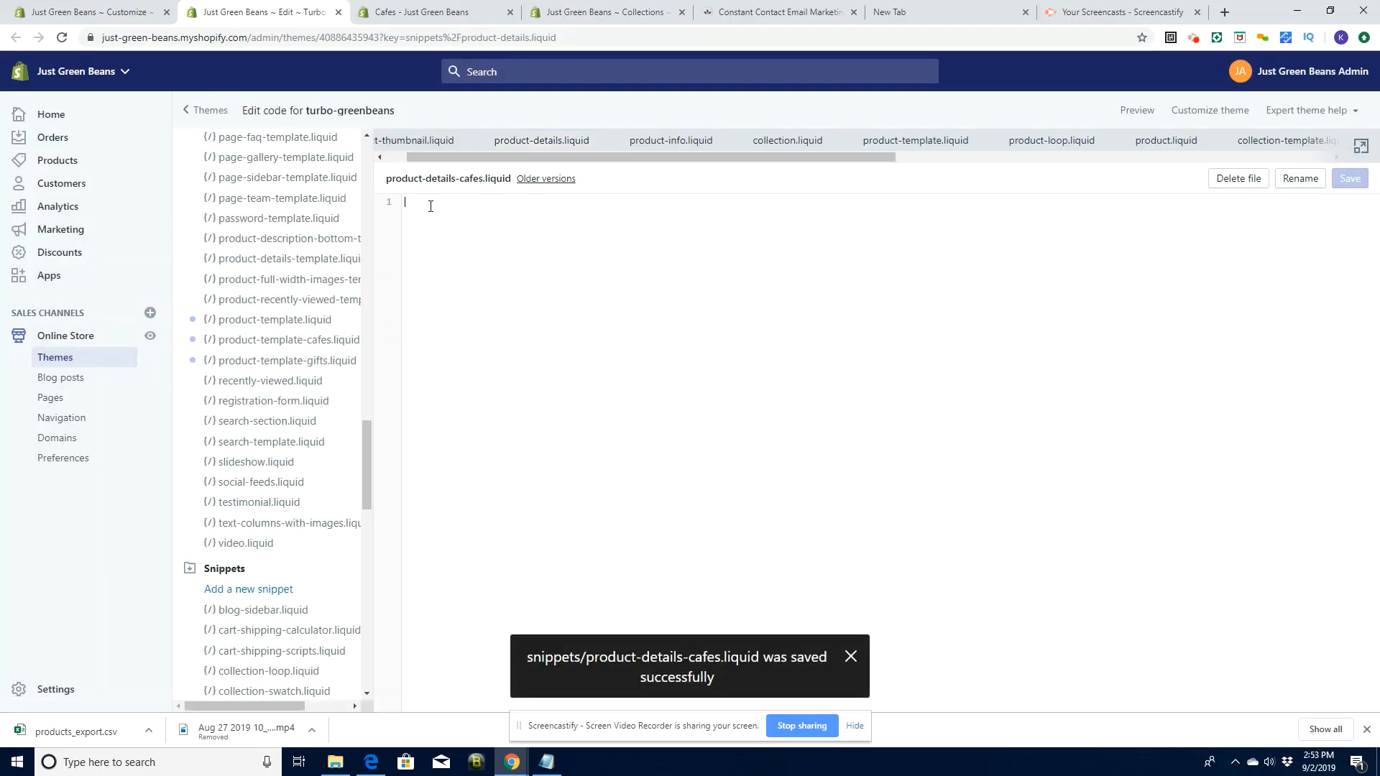
key(ctrl+v)
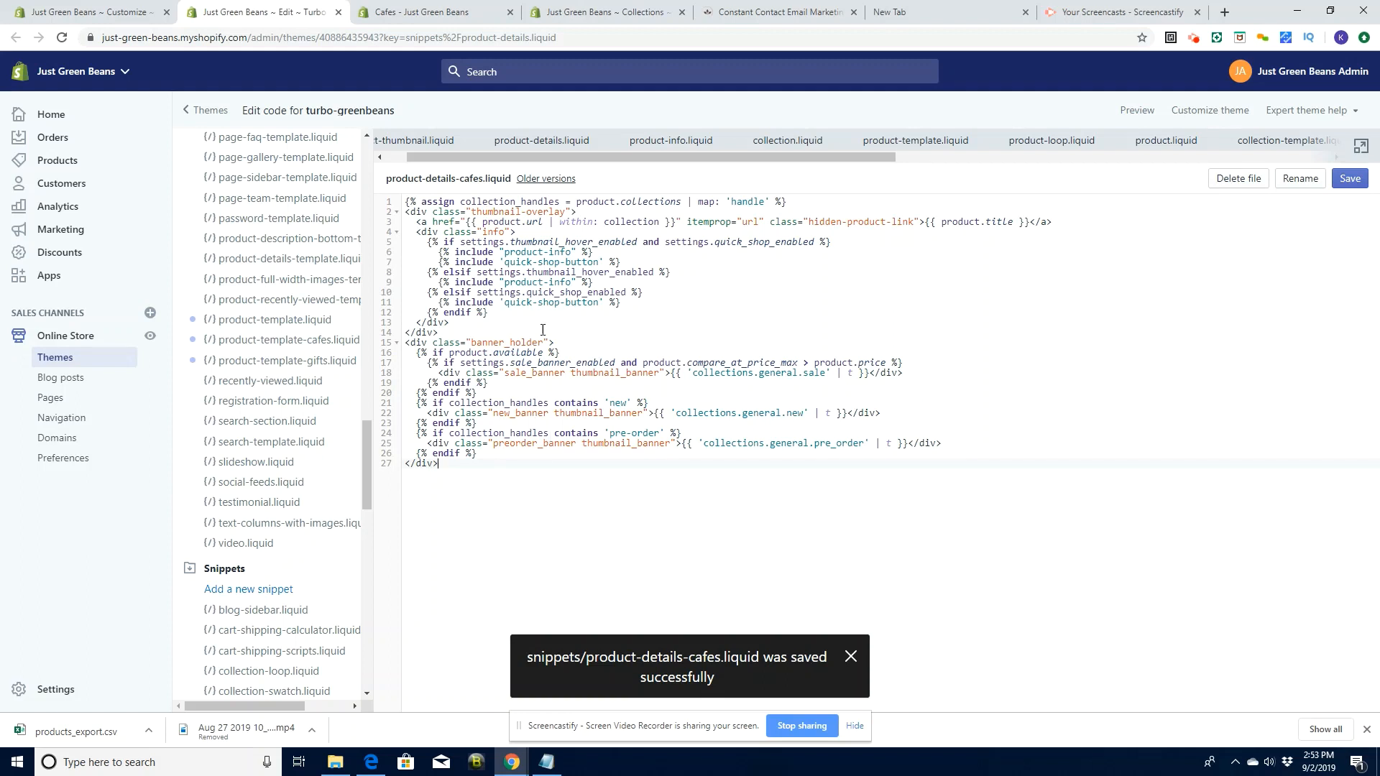
Change both product-info includes in product-details-cafes.liquid to "product-info-cafes" and save the file
click(572, 283)
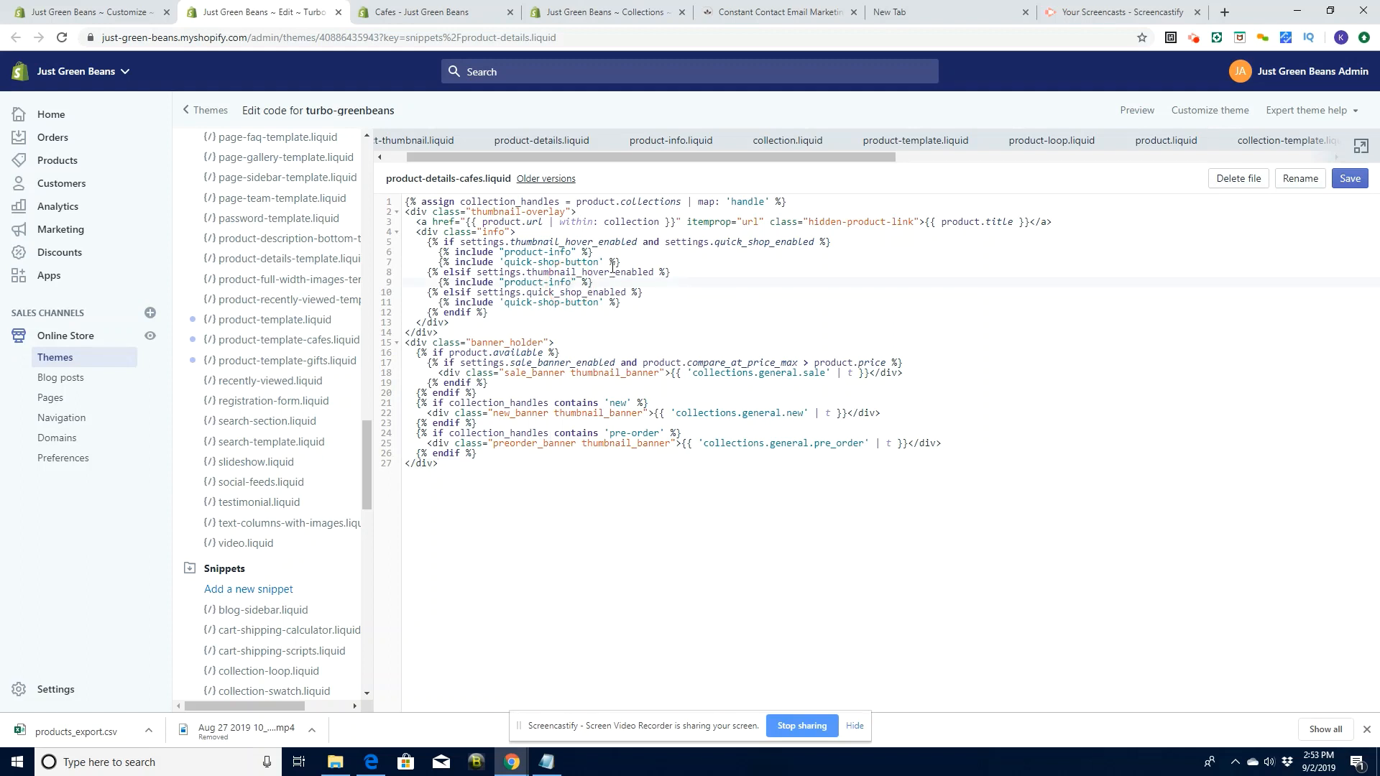
text(-cafes)
click(573, 251)
text(-cafes)
click(1357, 183)
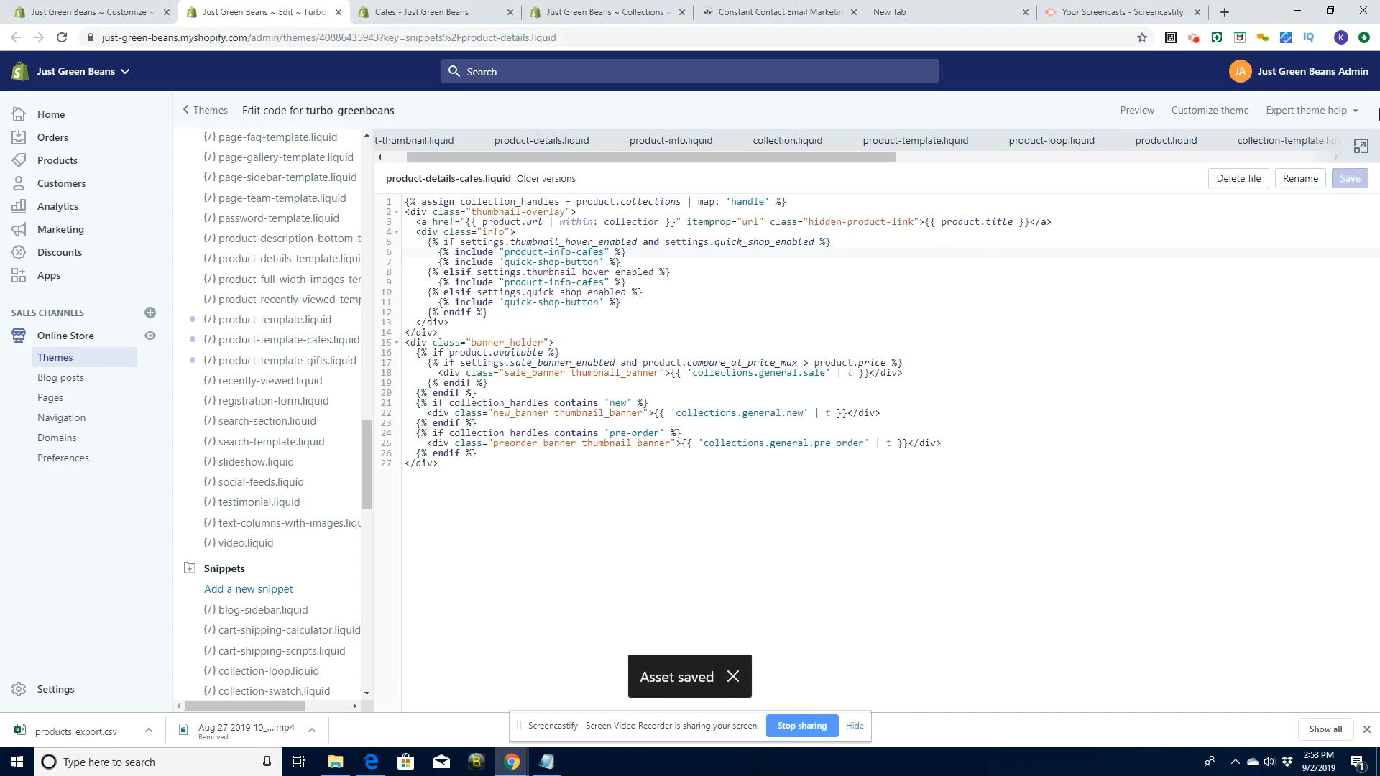
Load the live store's home page and open the Our Cafes collection to check the thumbnails
click(602, 20)
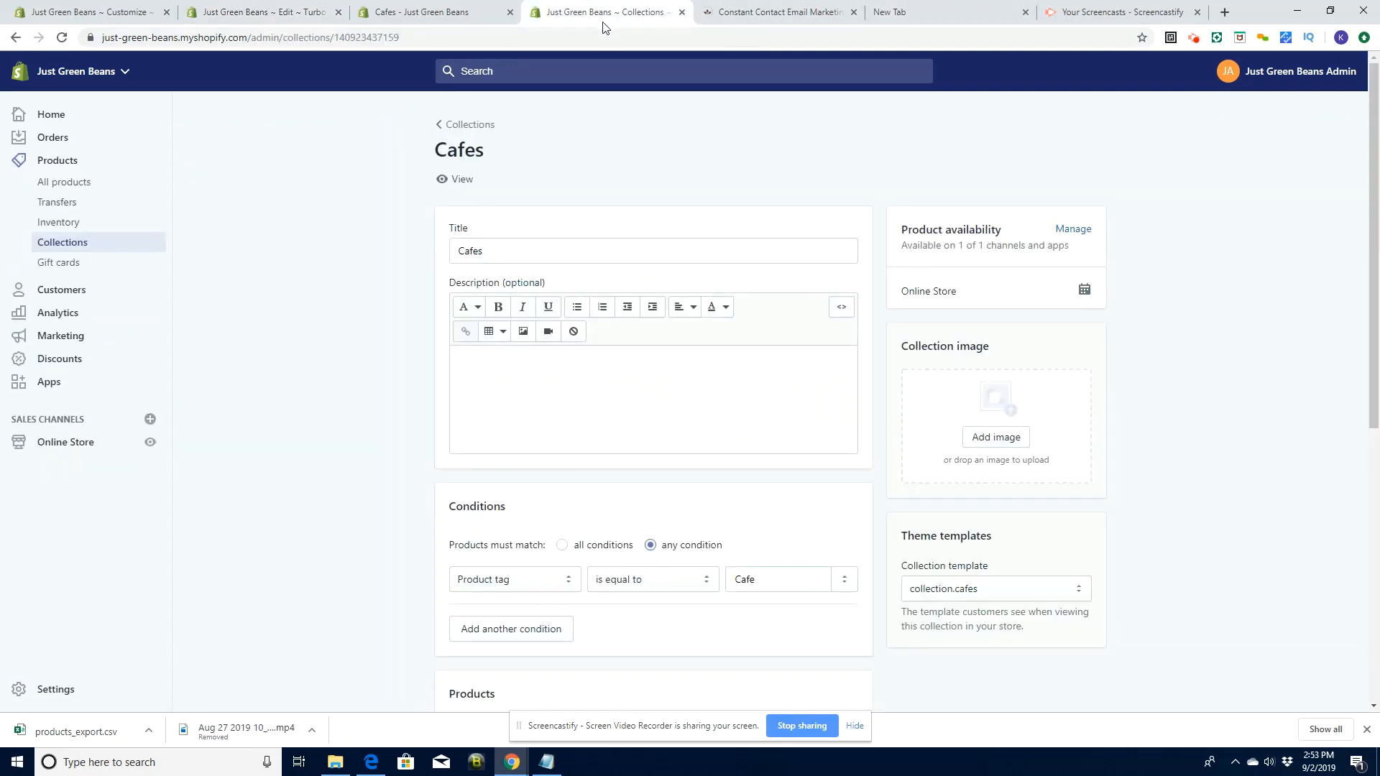
click(388, 15)
click(722, 154)
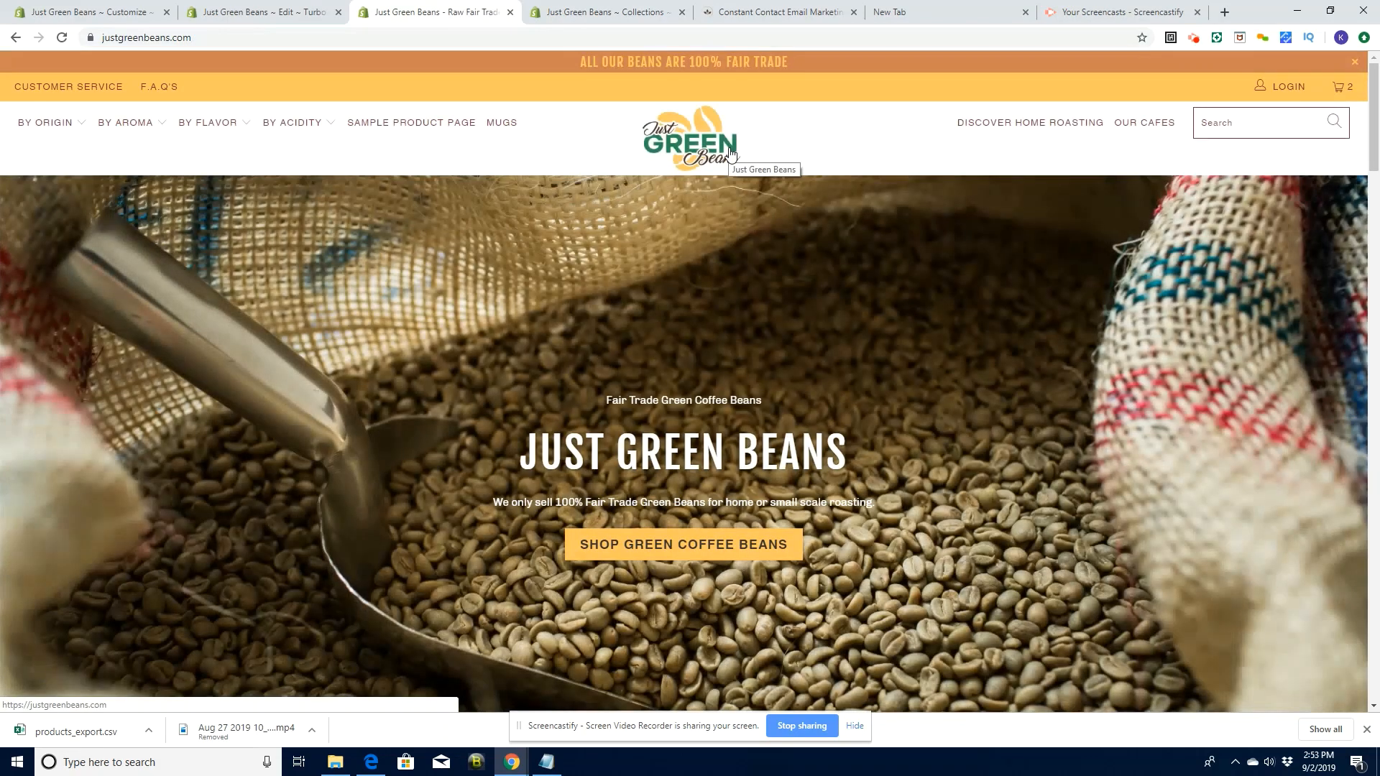
click(1150, 128)
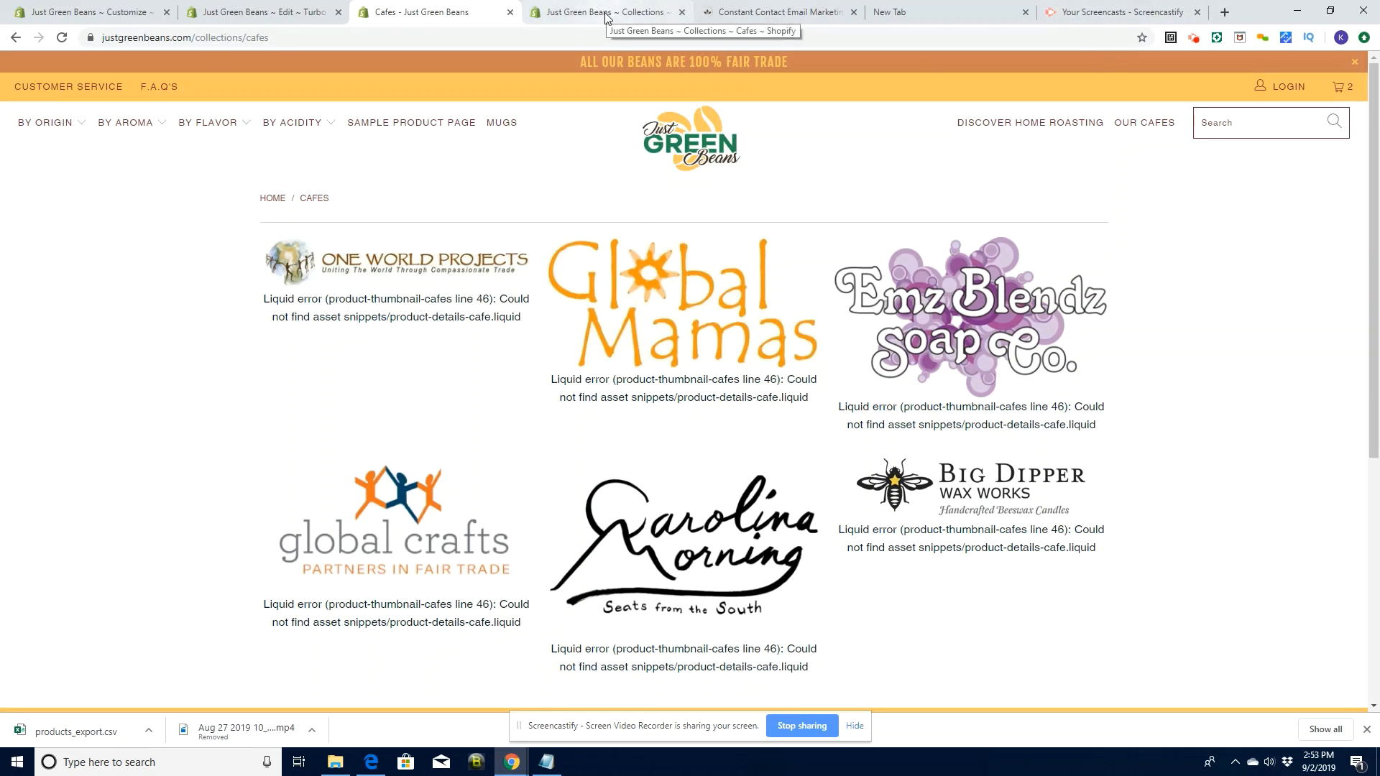
Correct the details include in product-thumbnail-cafes.liquid to "product-details-cafes" and save the file
click(114, 13)
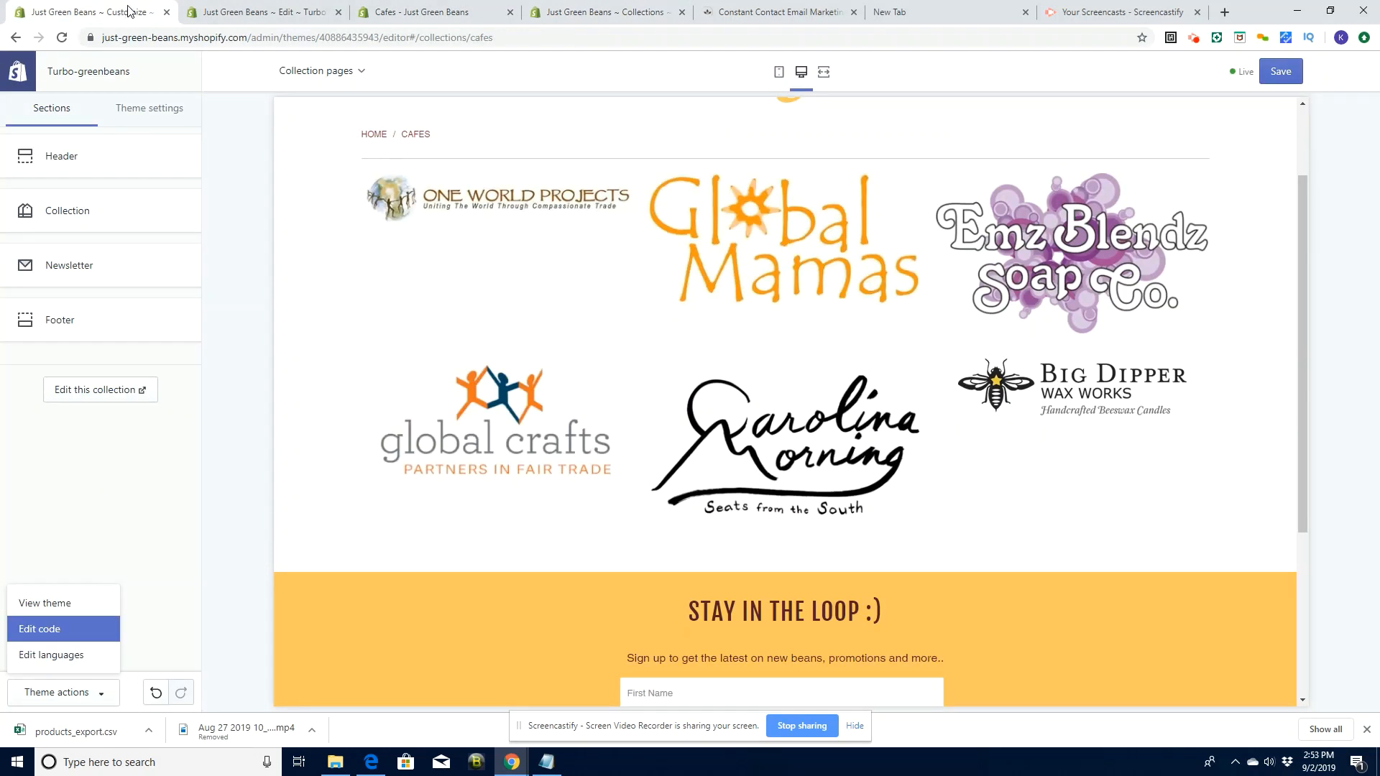
click(259, 21)
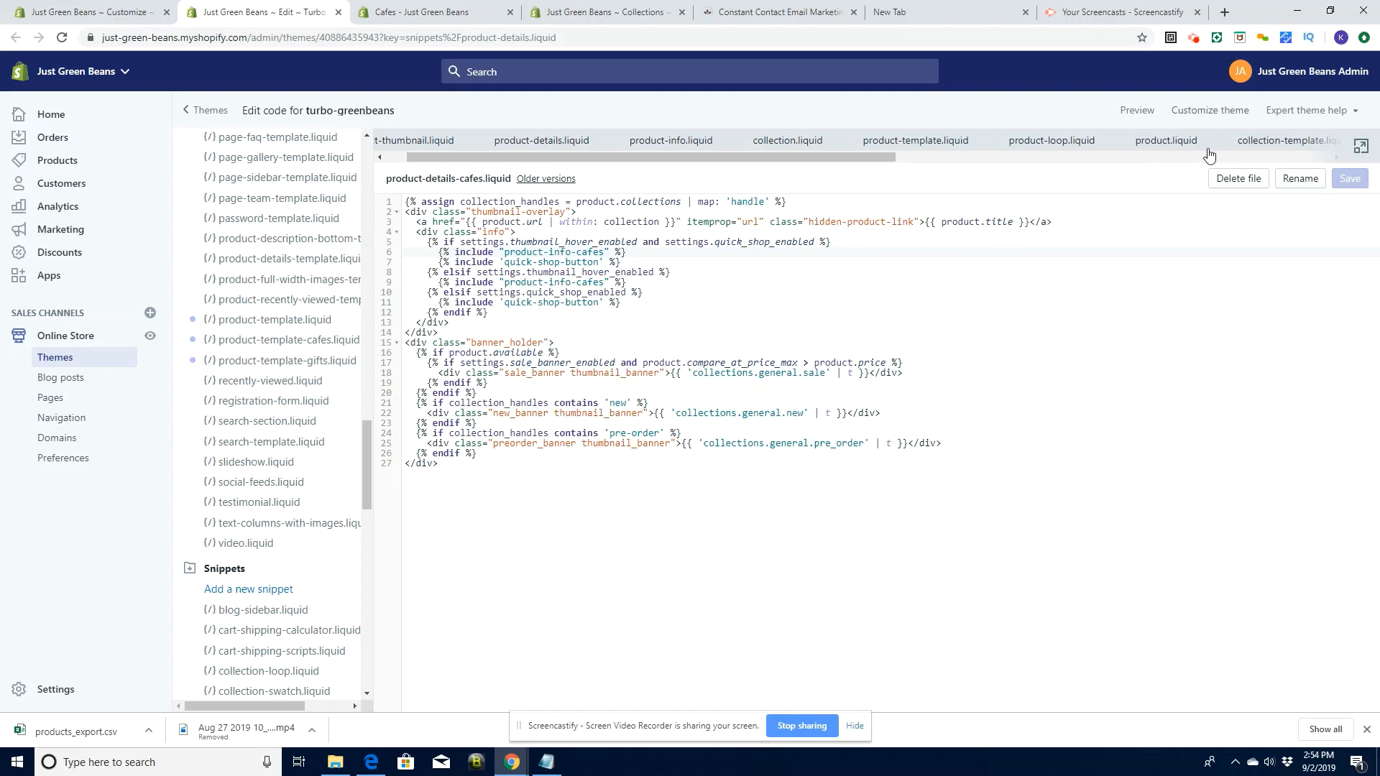
drag(852, 153, 1325, 153)
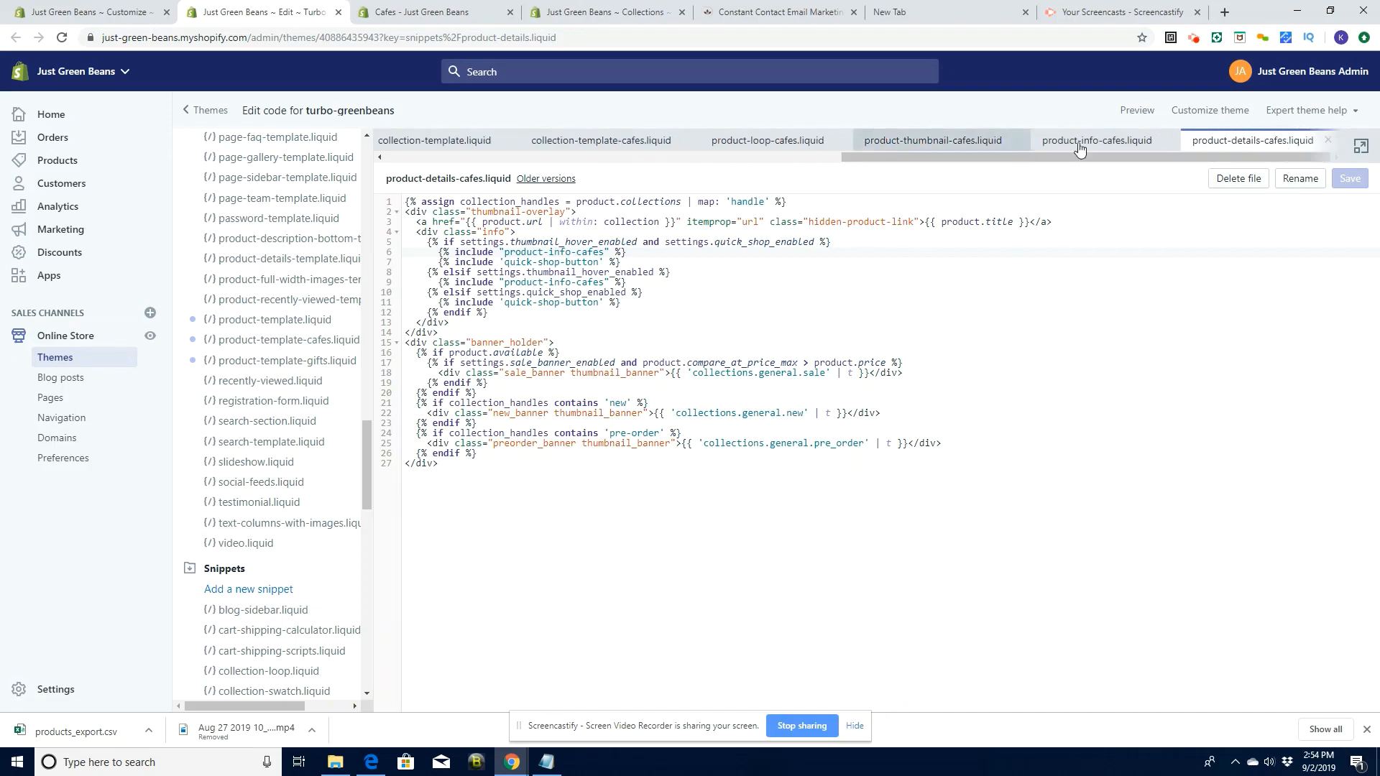
click(945, 143)
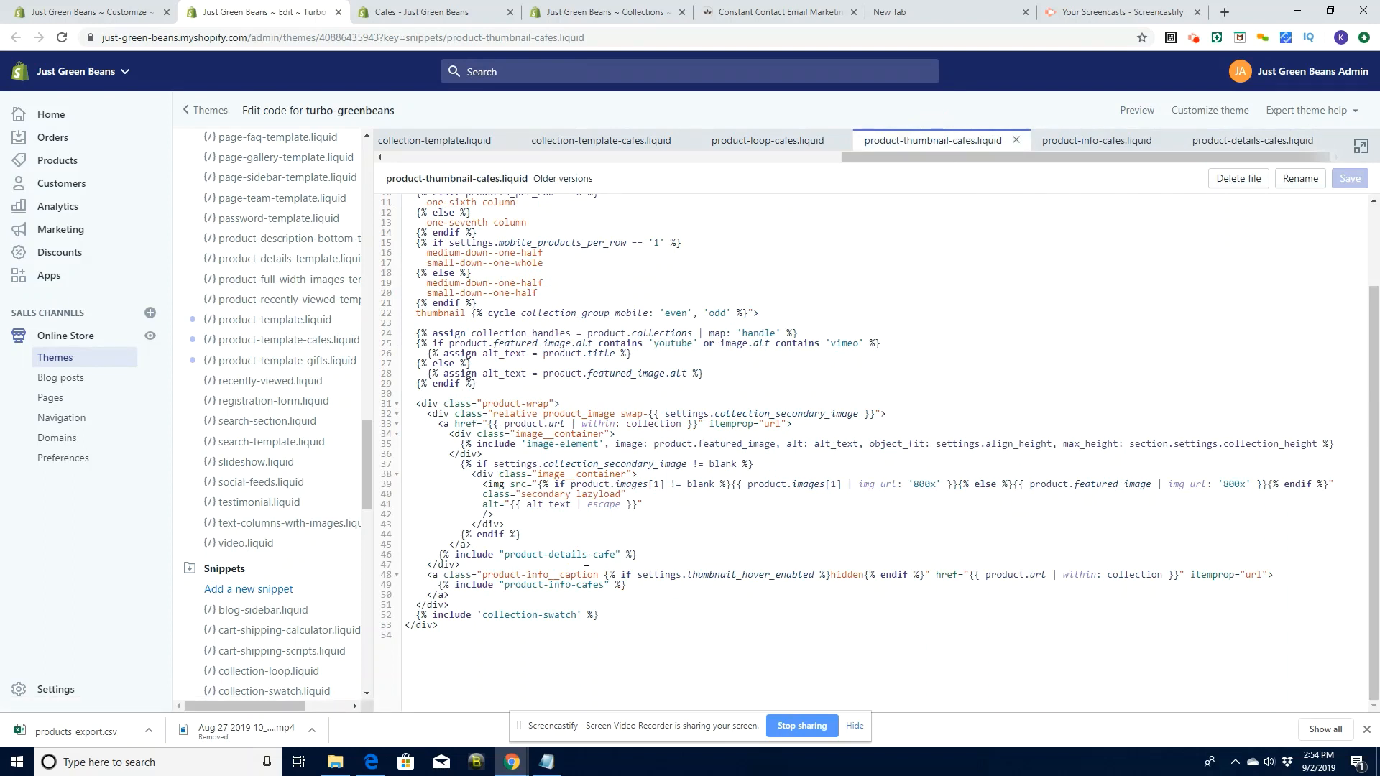
text(s)
click(1352, 180)
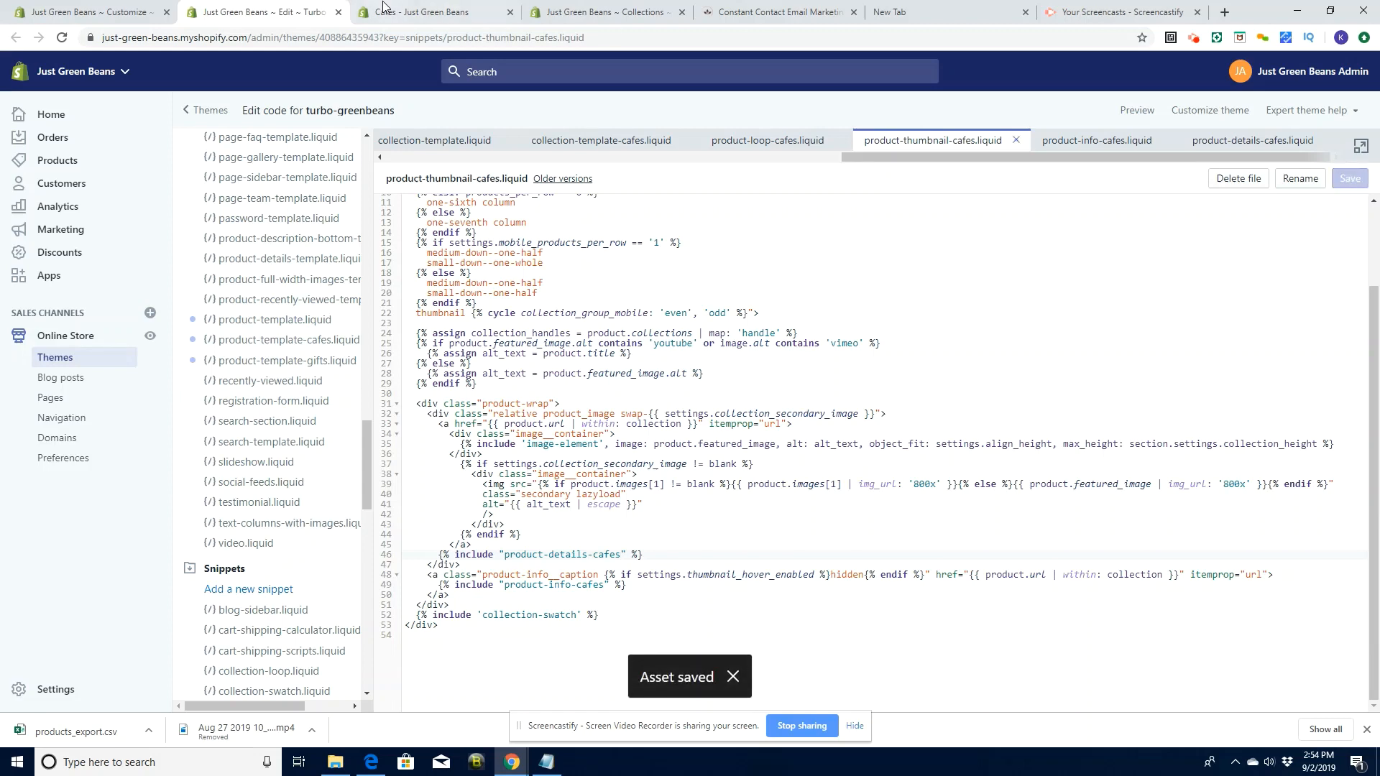
Return to the live storefront and reopen the Our Cafes collection from the home page to check the thumbnails' hover text
click(424, 11)
click(703, 139)
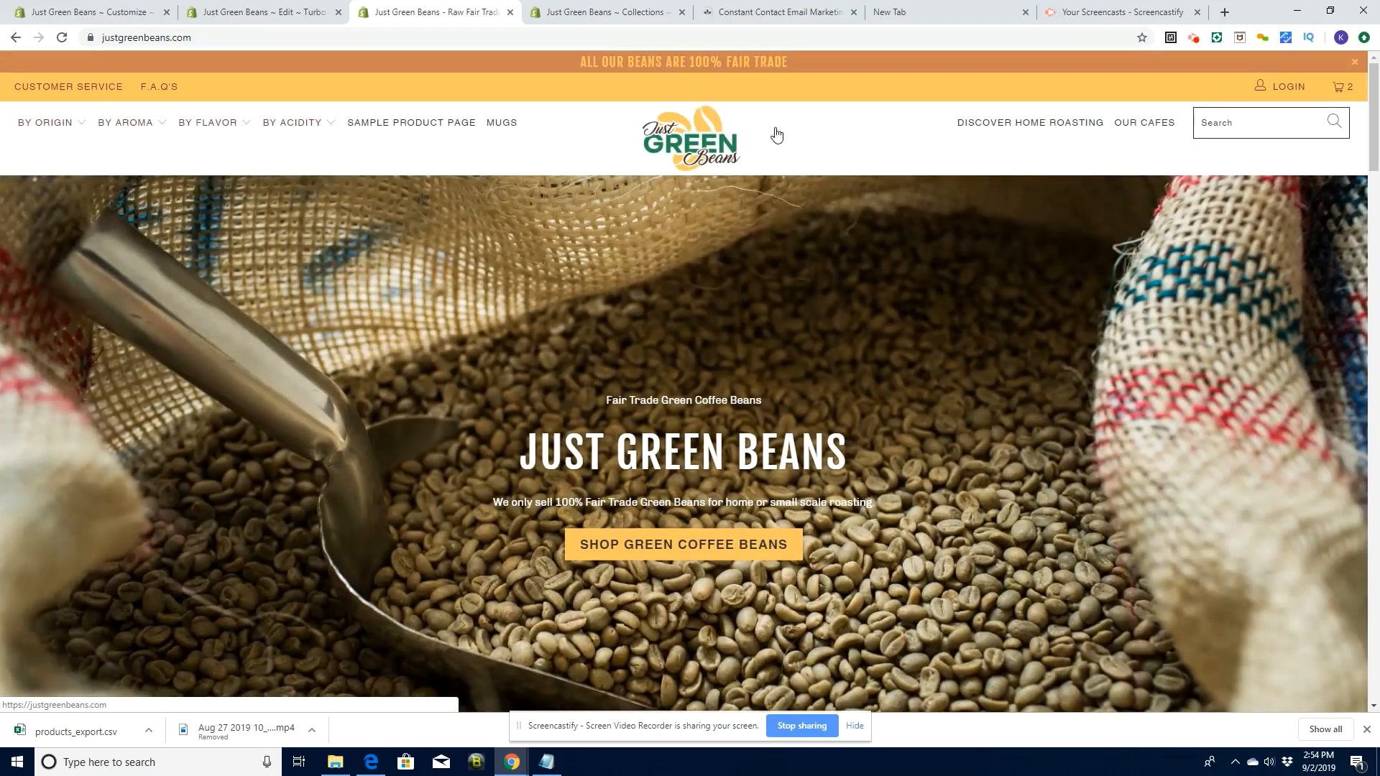
click(1145, 122)
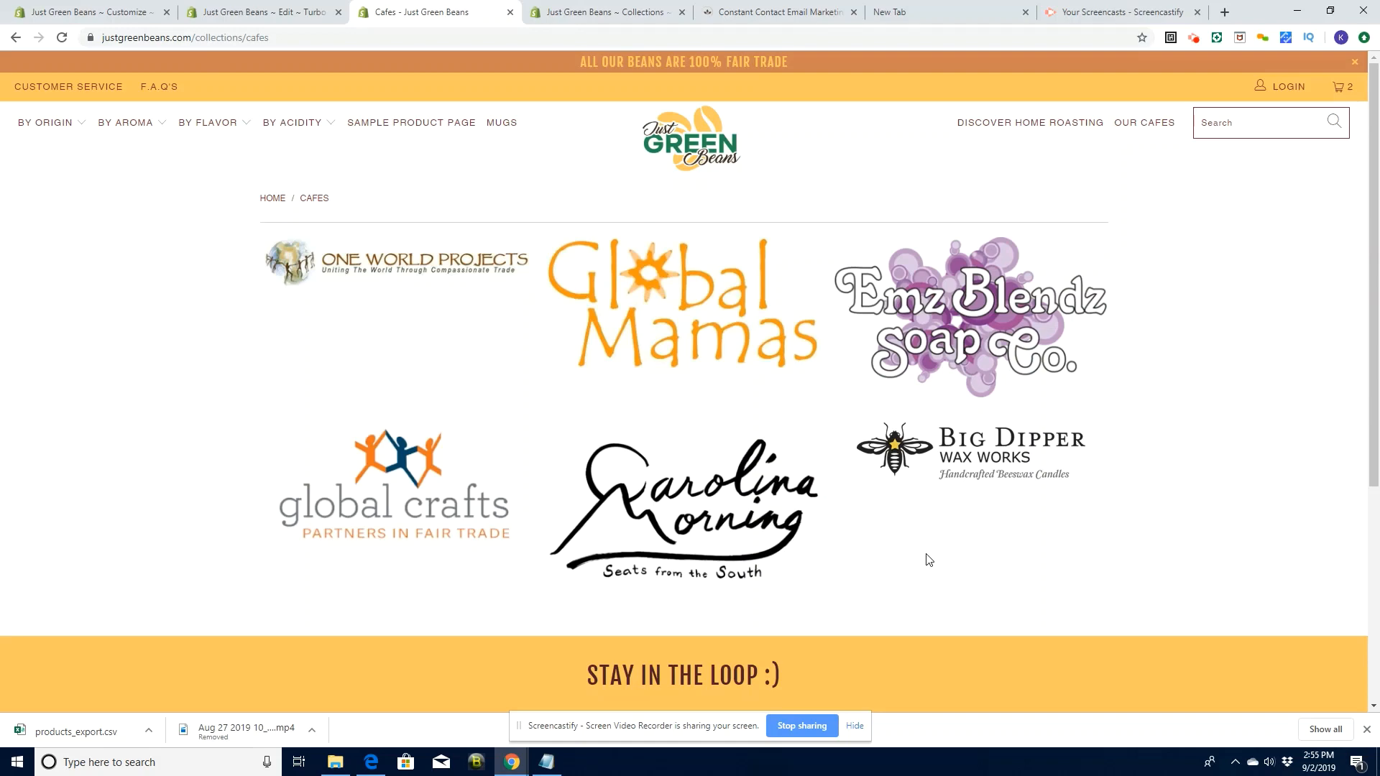
click(1258, 125)
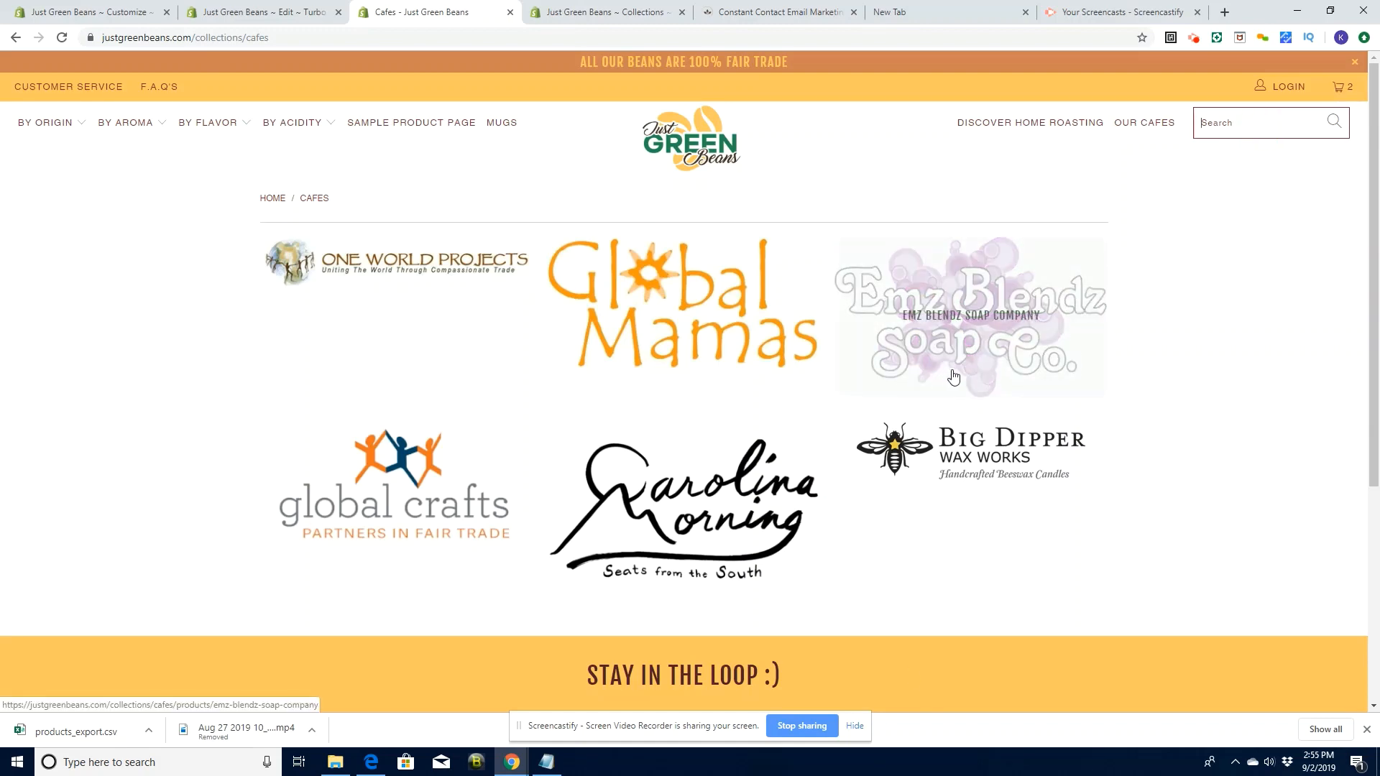